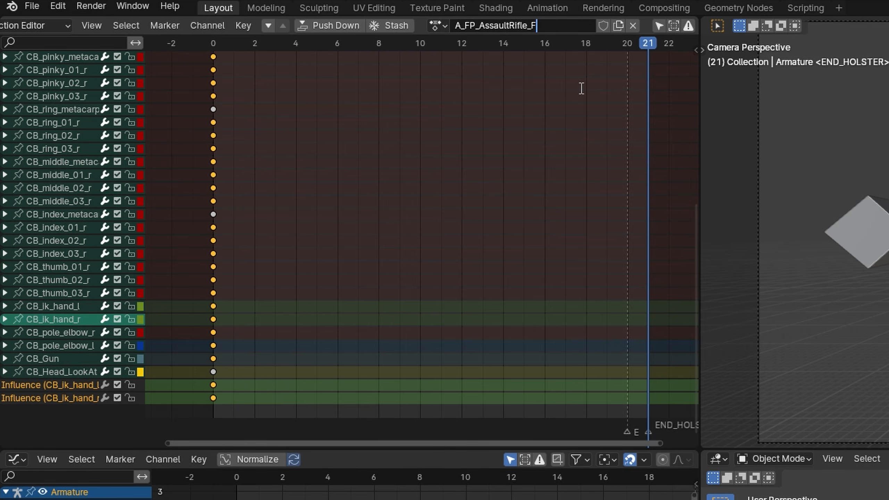
Finish naming the new action A_FP_AssaultRifle_Fire
type("e")
left_click(579, 87)
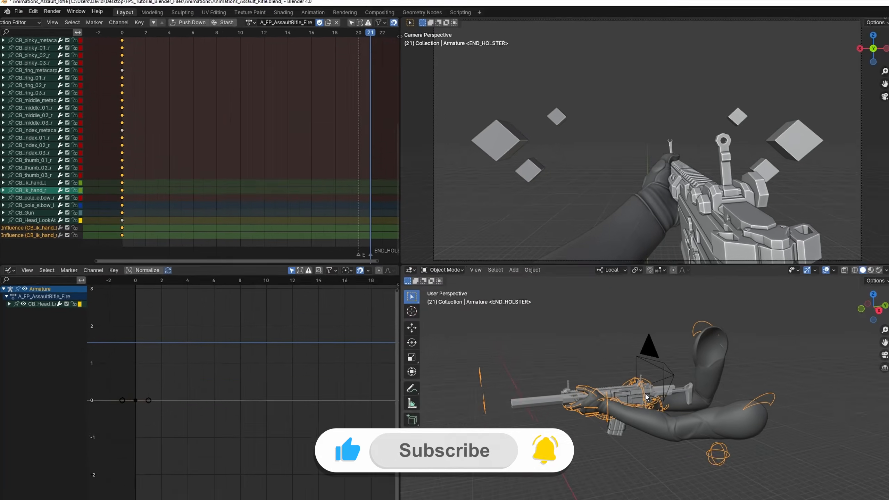
Switch the armature to Pose Mode and select the CB_Gun bone
middle_click_drag(646, 395, 490, 403, "shift")
scroll(635, 402, "up", 4)
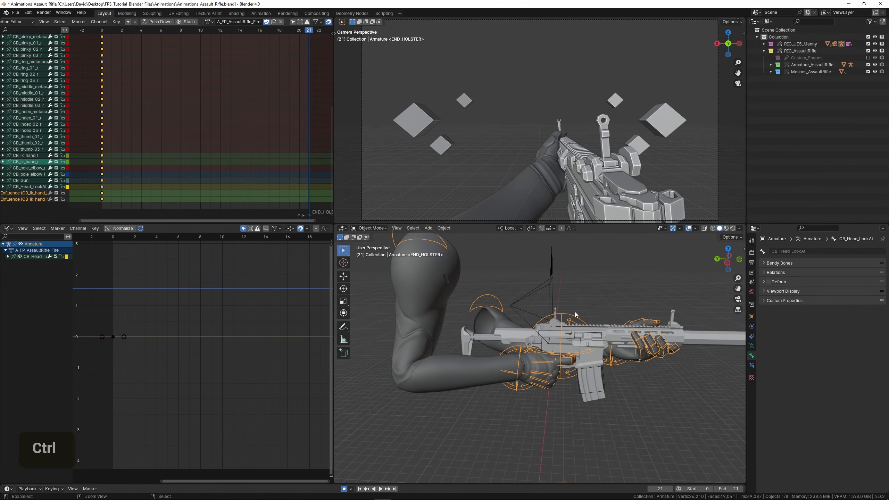
key("ctrl+Tab")
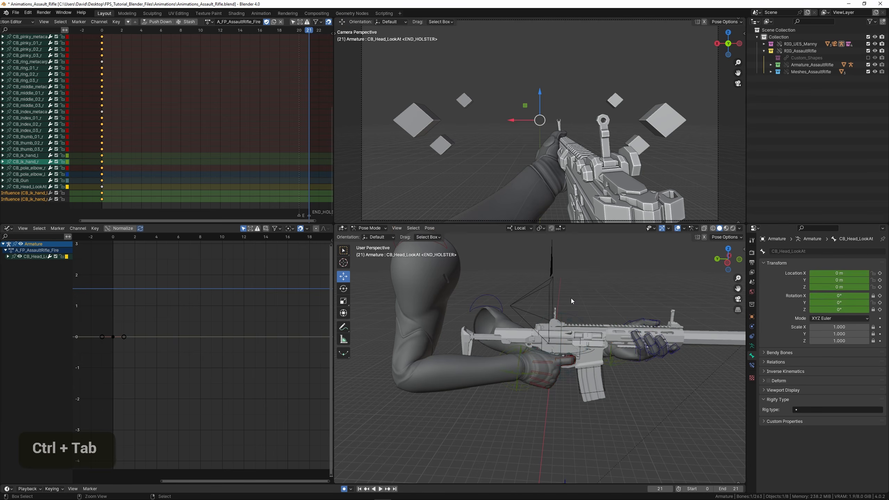
middle_click_drag(571, 298, 564, 302, "shift")
scroll(525, 308, "up", 3)
right_click(507, 299)
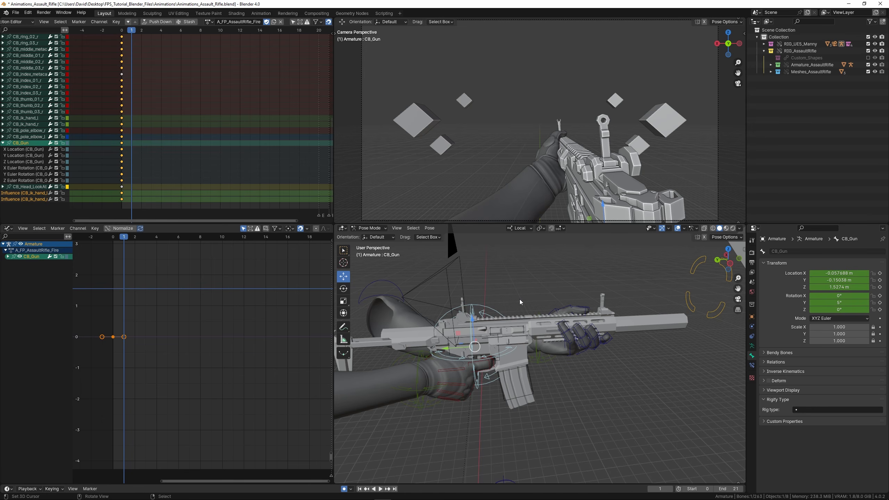
At frame 1, move CB_Gun backward along its local Y axis to a Y location of about -0.12 m
left_click_drag(123, 158, 131, 162)
middle_click_drag(466, 296, 487, 288, "shift")
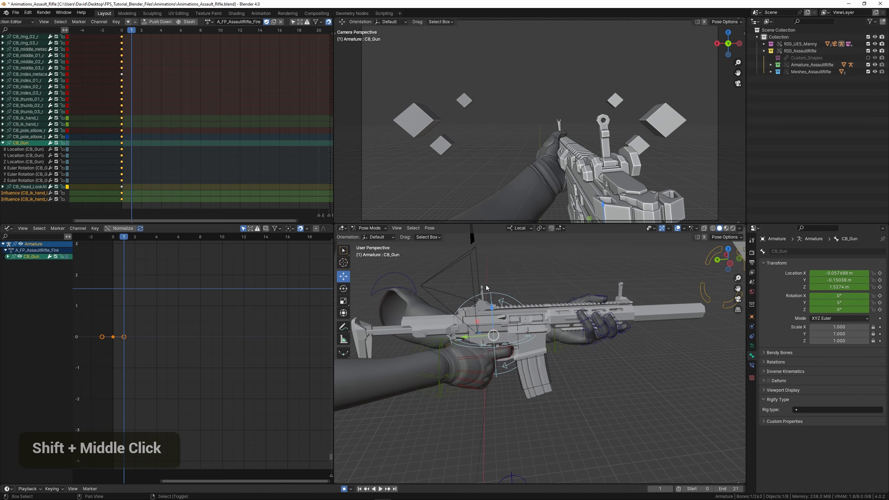
left_click_drag(134, 147, 122, 151)
scroll(622, 296, "up", 1)
middle_click_drag(589, 288, 594, 295, "shift")
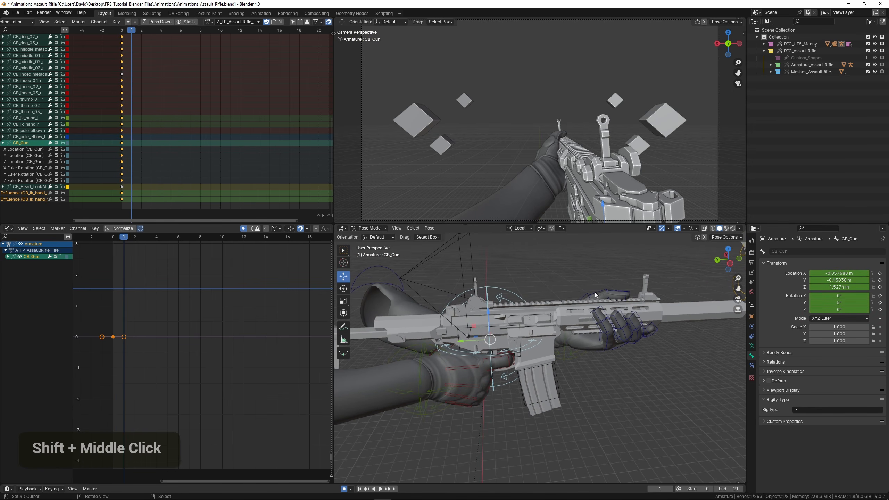
key("g")
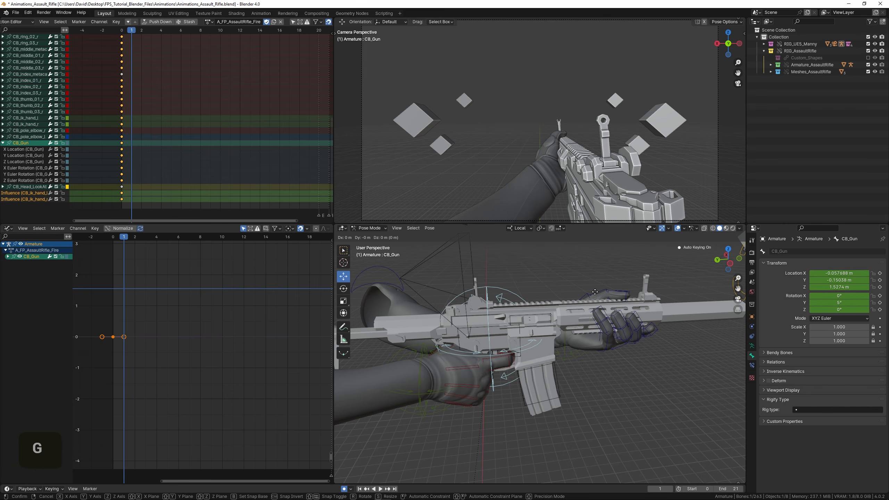
key("y")
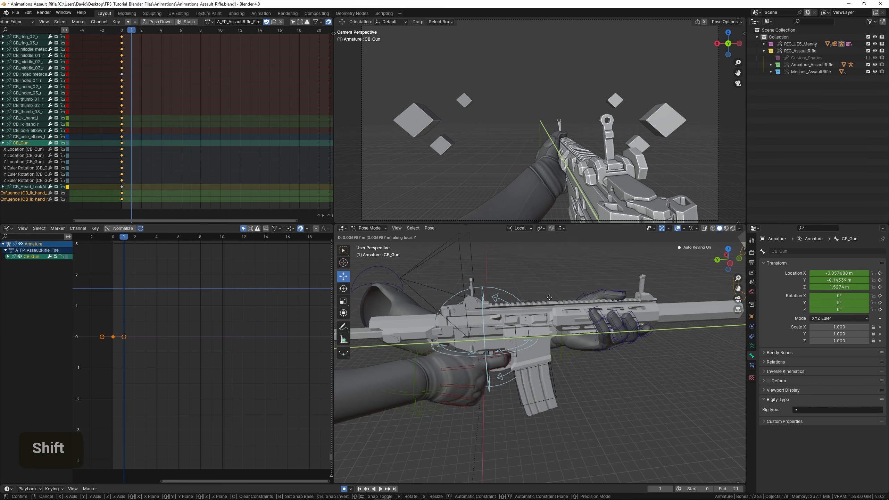
left_click(420, 315, "shift")
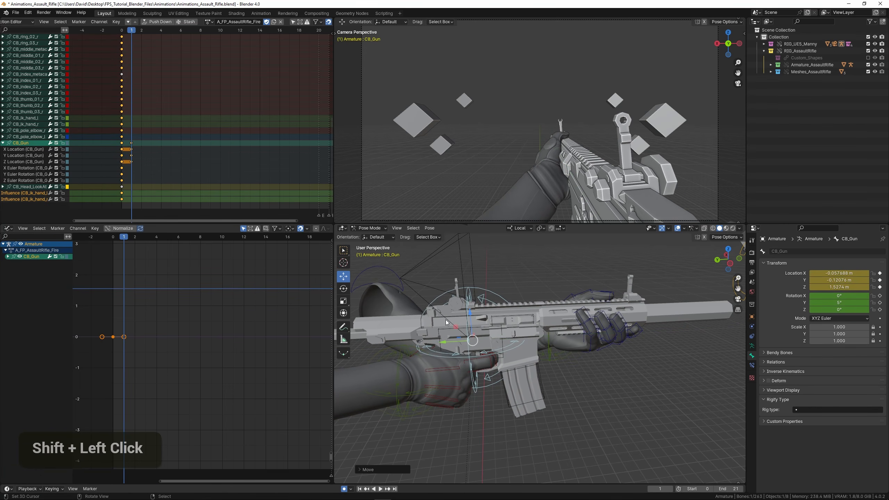
Duplicate CB_Gun's frame 0 keyframes to frame 8 so the gun returns to its rest pose
left_click(107, 151)
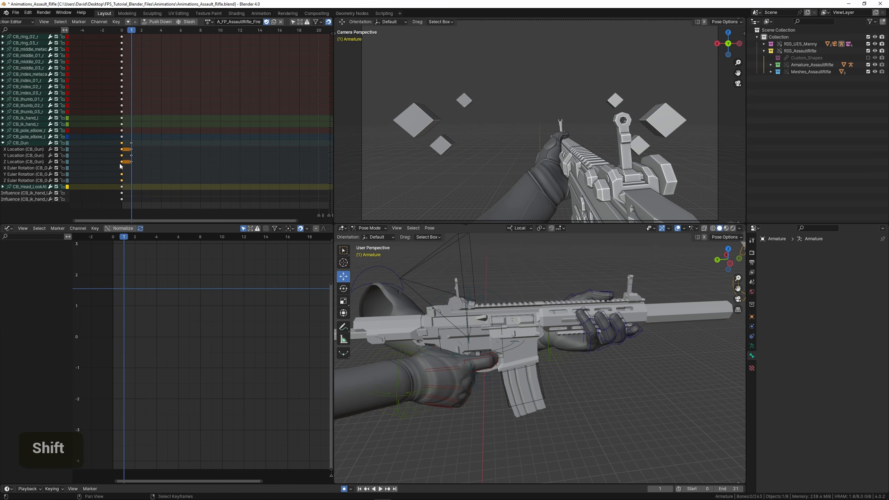
key("shift+d")
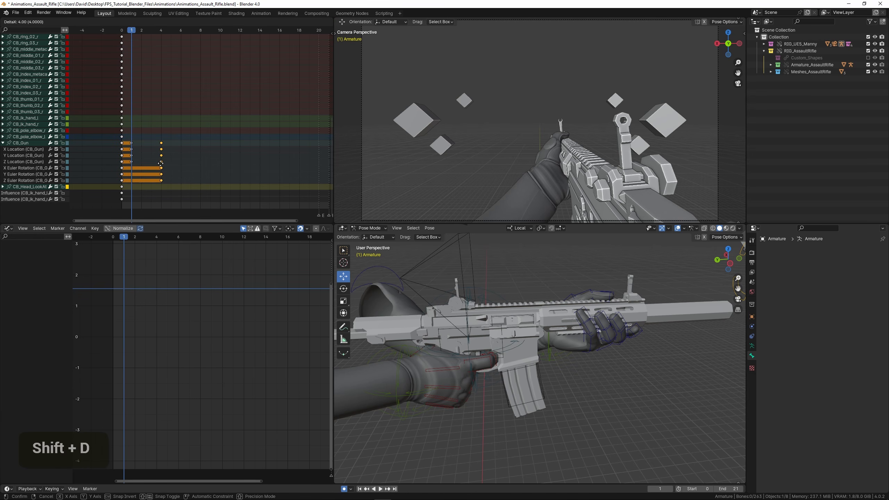
left_click(202, 162)
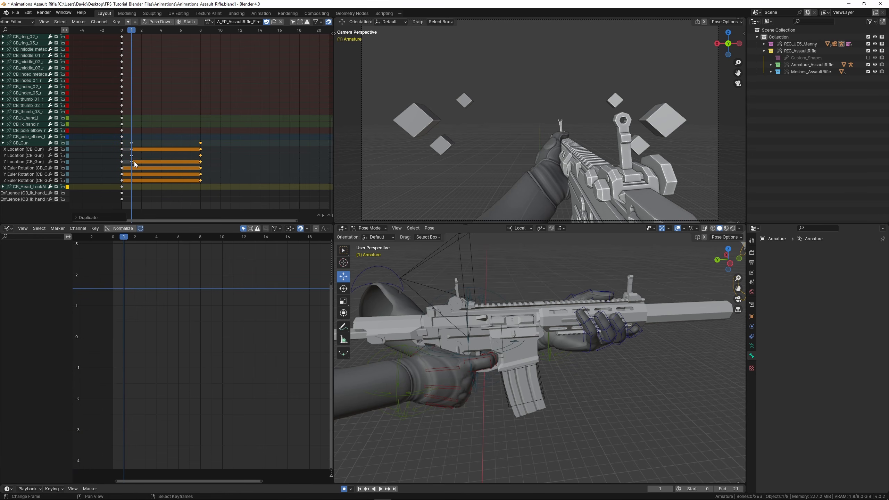
Play back the recoil repeatedly from frame 0 and save the file
key("shift+Left")
key("space")
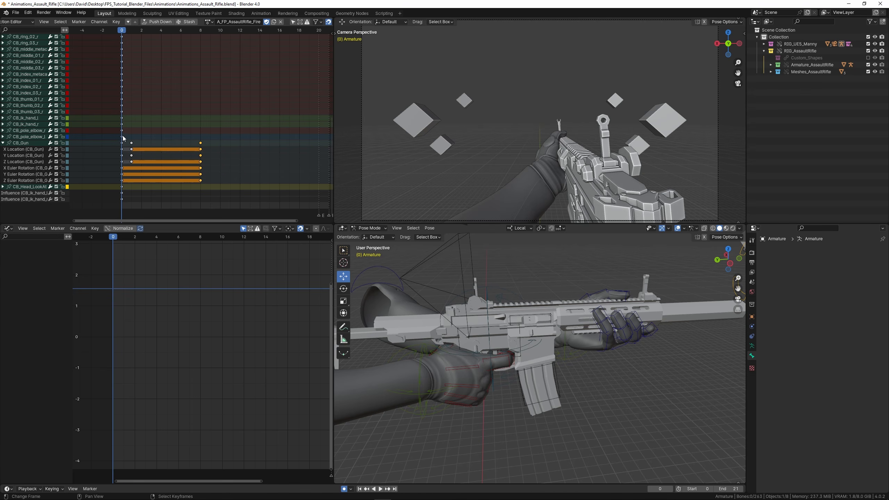
key("space")
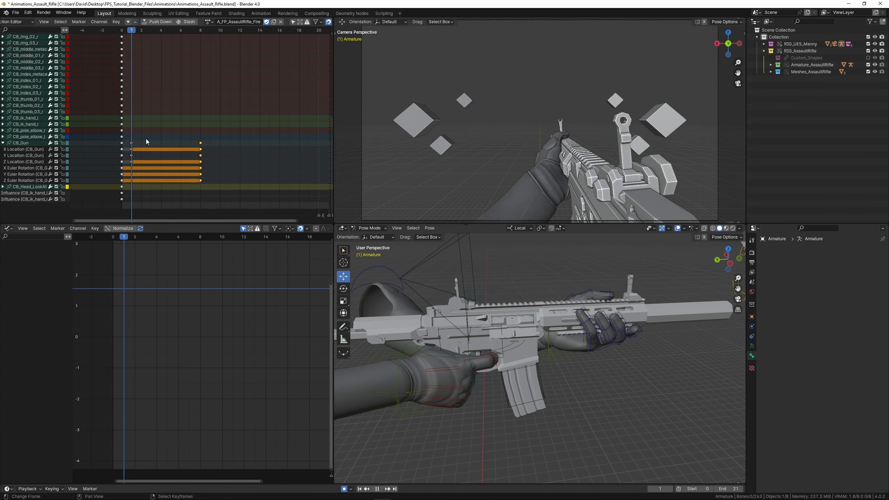
left_click(119, 149)
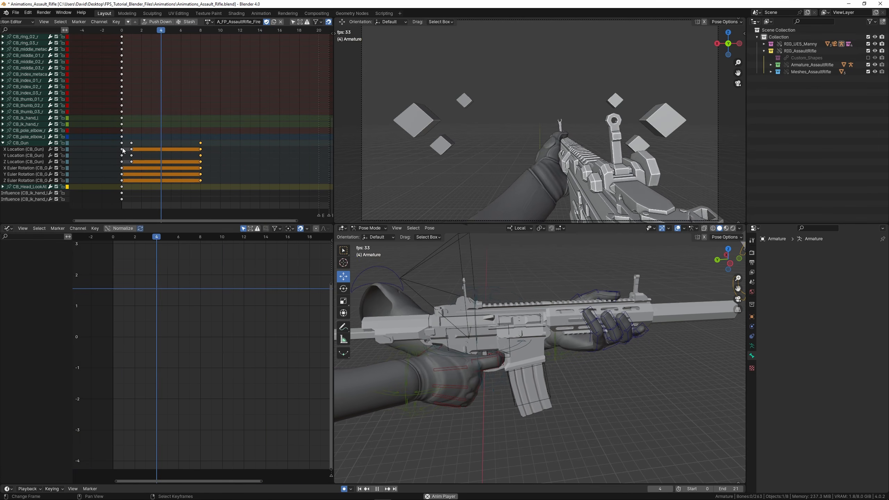
double_click(122, 151)
left_click(123, 151)
left_click(122, 151)
key("space")
middle_click_drag(518, 280, 481, 281, "shift")
key("ctrl+s")
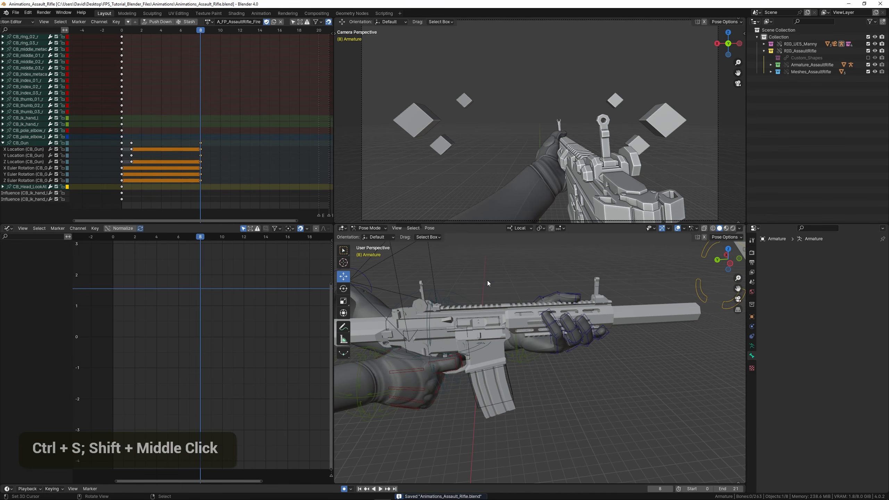
Select CB_Gun and isolate and frame its Y Location curve in the Graph Editor
right_click(460, 294)
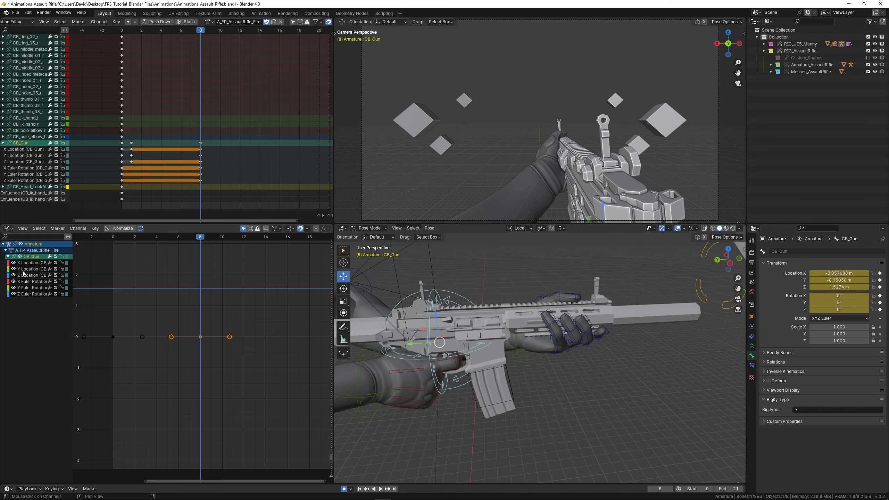
double_click(25, 271)
key("KP_Decimal")
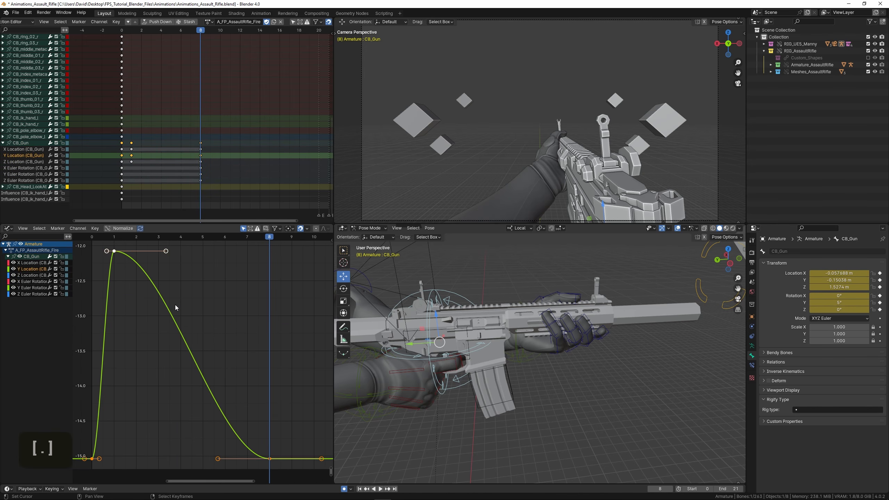
scroll(169, 308, "down", 2)
scroll(169, 306, "down", 4)
middle_click_drag(154, 327, 186, 287)
middle_click_drag(186, 288, 168, 302, "ctrl")
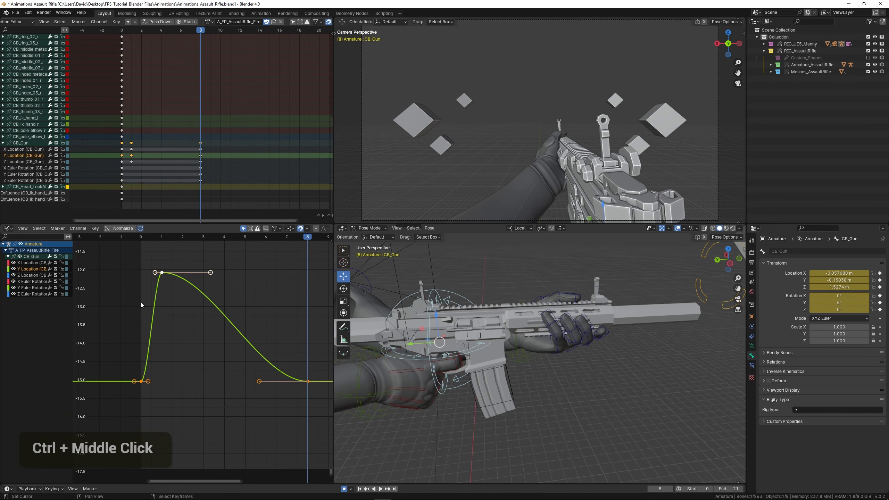
Lower the frame 1 key of the gun's Y Location curve to about -13.3
left_click(141, 302)
key("space")
key("space")
right_click(164, 273)
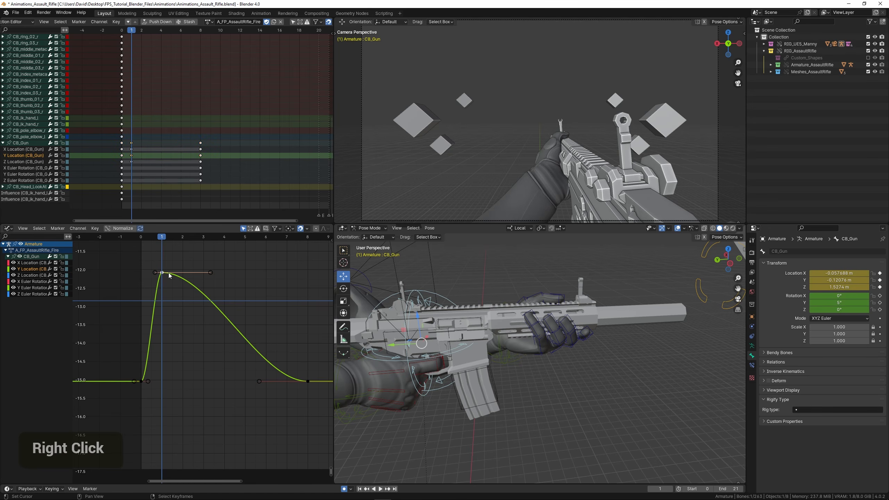
key("g")
key("y")
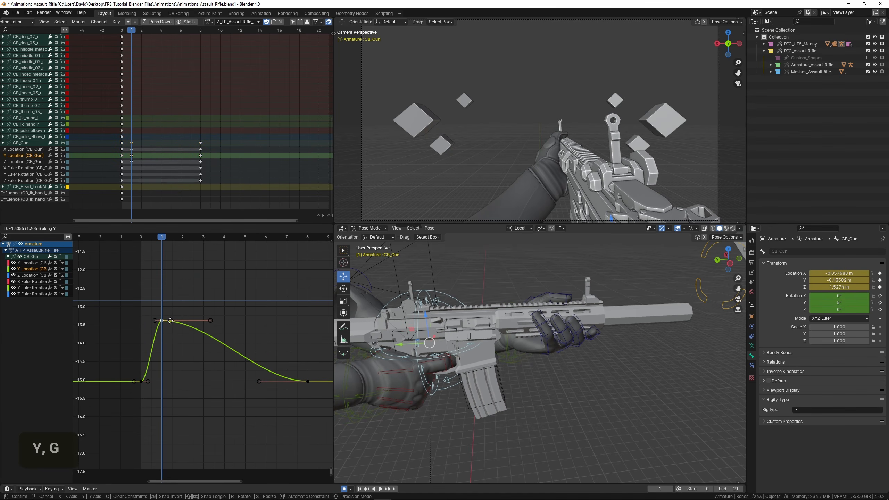
left_click(177, 323)
Rotate the frame 1 key's handles upward by about 45° and play back the recoil from frame 0
key("r")
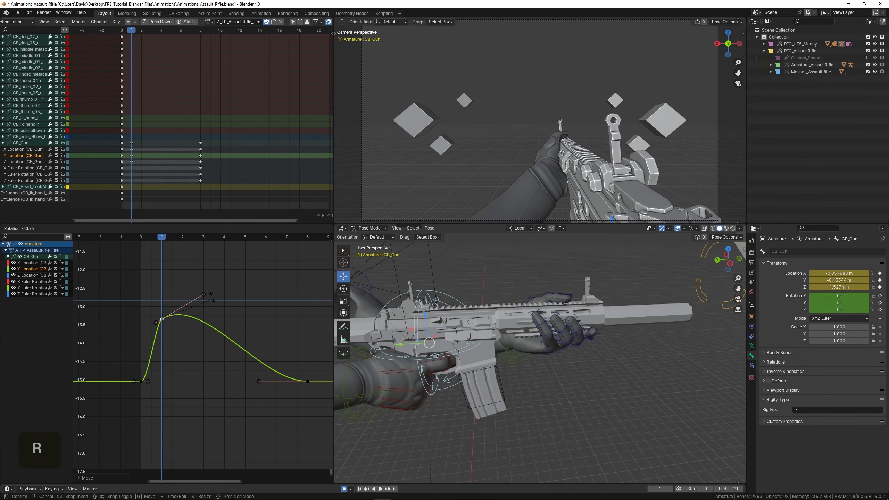
double_click(137, 304)
key("space")
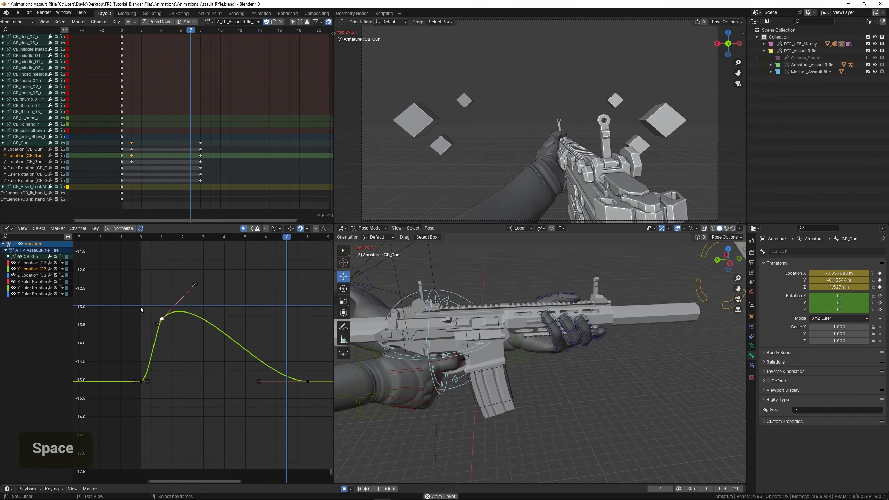
key("space")
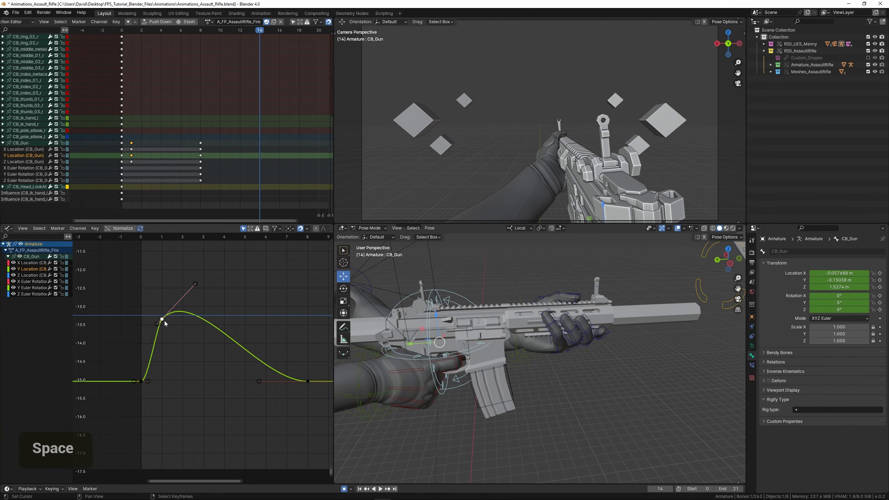
Adjust the frame 1 key of the Y Location curve down to about -13.45 and replay the recoil
right_click(163, 321)
key("g")
key("y")
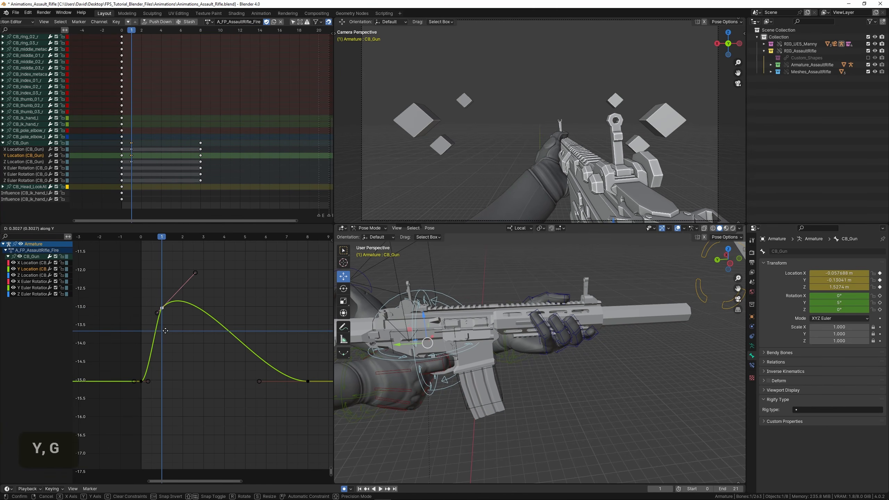
double_click(167, 342)
key("space")
middle_click_drag(167, 339, 148, 336)
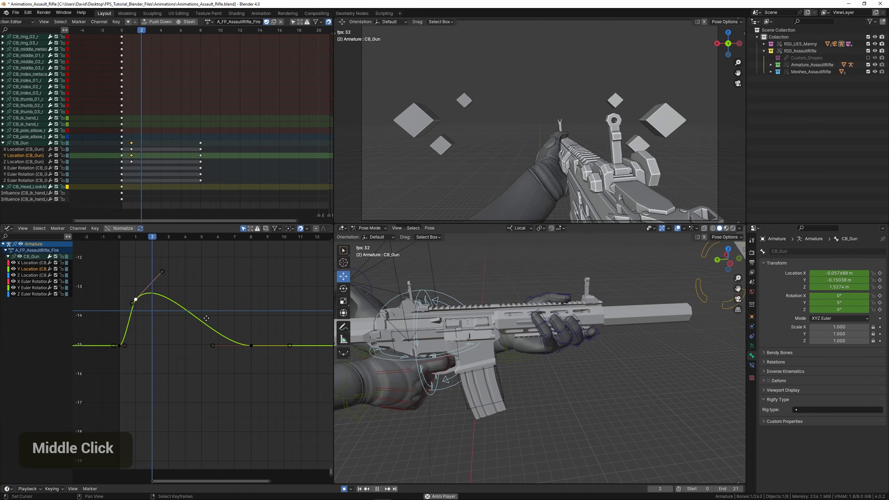
key("space")
Duplicate the frame 8 key of the Y Location curve to frame 5
scroll(216, 331, "up", 1)
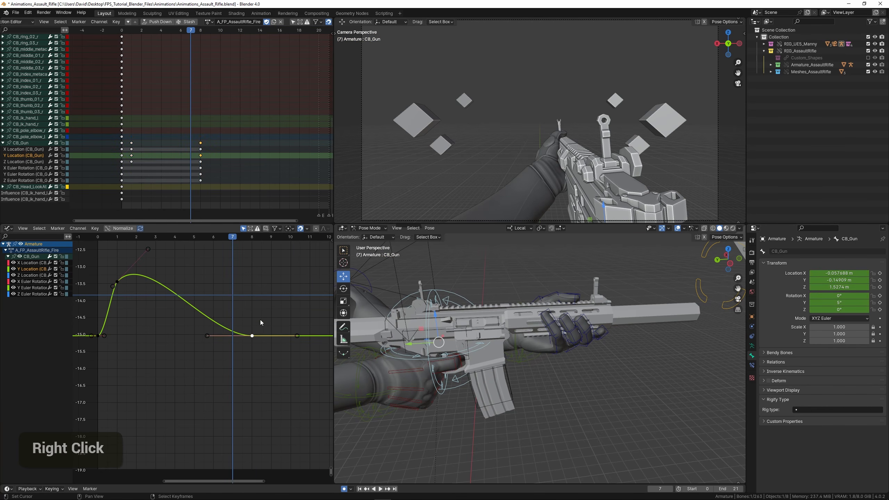
key("shift+d")
key("x")
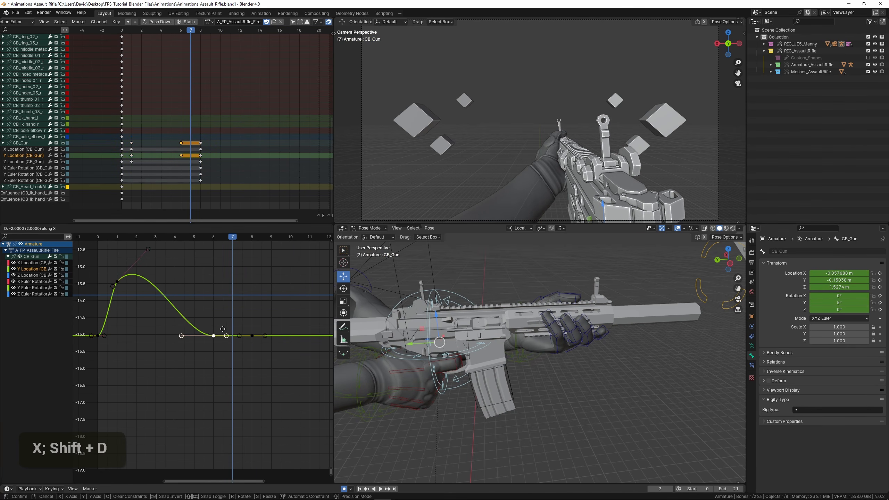
left_click(239, 337)
Move the frame 8 key of the Y Location curve to frame 12 and duplicate it back to frame 8
right_click(247, 340)
middle_click_drag(248, 340, 224, 349)
key("g")
key("x")
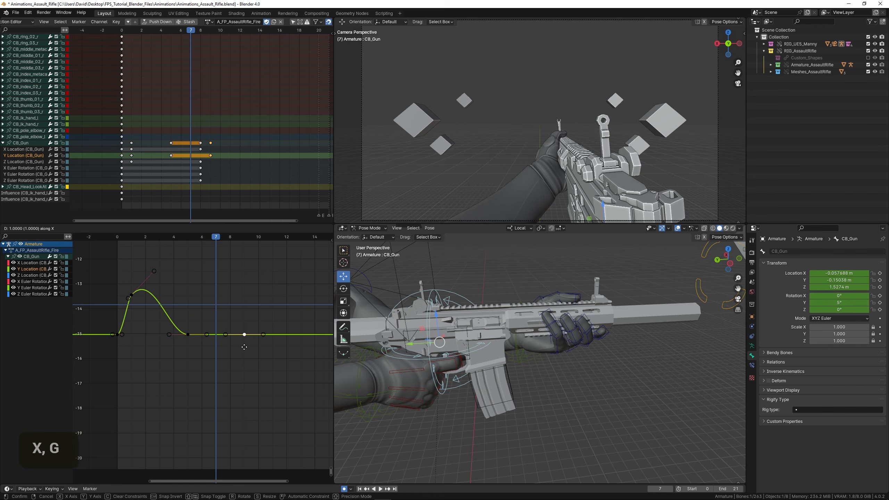
left_click(282, 347)
key("shift+d")
key("x")
left_click(203, 349)
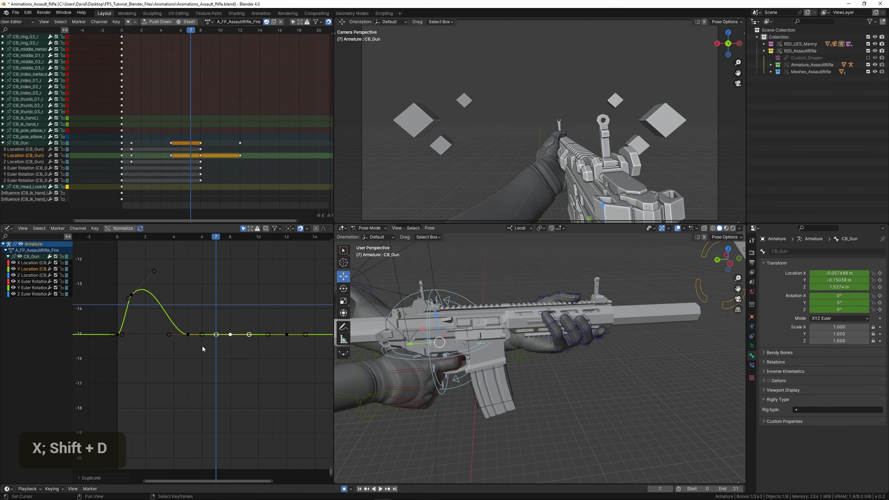
Raise the frame 5 key of the Y Location curve to about -13.7 and play back the recoil
scroll(188, 336, "up", 4)
middle_click_drag(191, 338, 195, 330)
left_click(192, 330)
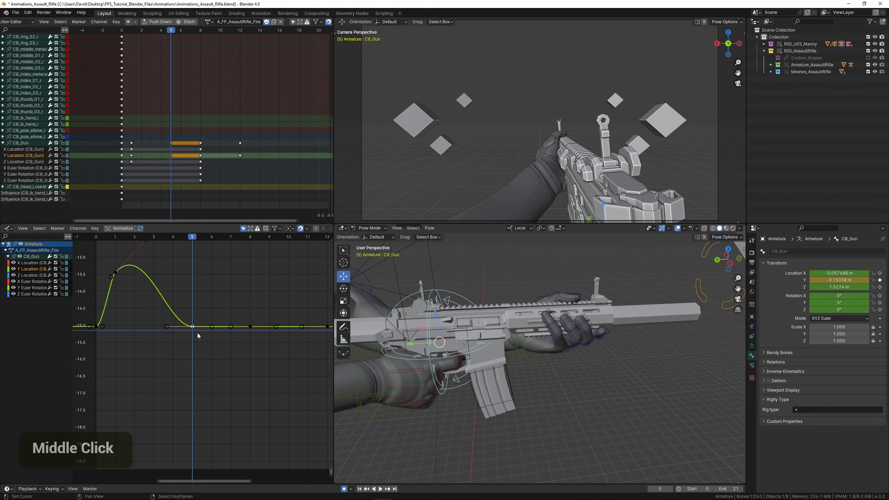
key("g")
left_click(201, 281)
double_click(86, 289)
key("space")
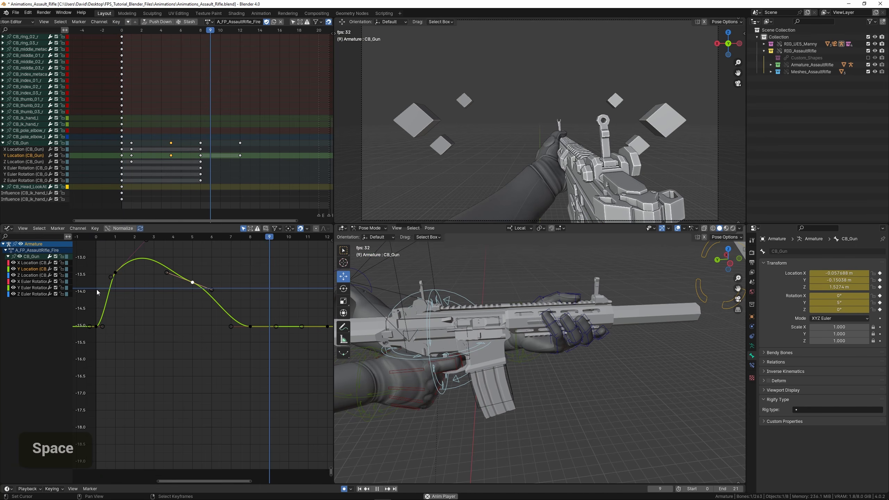
key("space")
Rotate the handles of the frame 1 and frame 5 keys to flatten the top of the Y Location curve
right_click(119, 272)
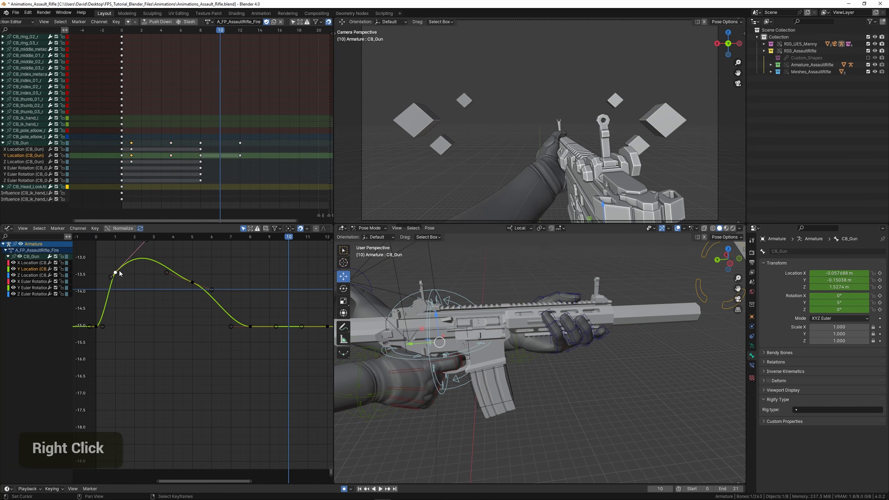
key("r")
left_click(197, 297)
key("r")
left_click(229, 289)
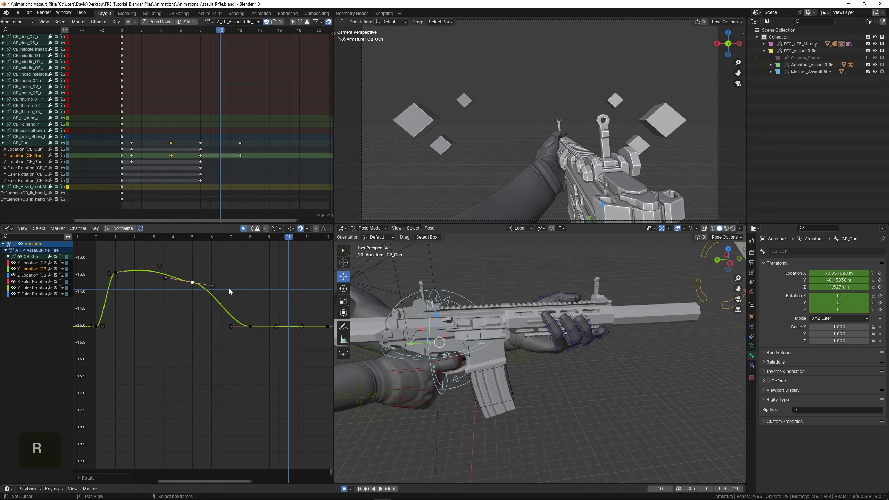
Raise the frame 5 key of the Y Location curve to about -13.5 and replay the recoil from frame 0
scroll(229, 289, "down", 1)
key("g")
left_click(117, 287)
left_click(108, 287)
key("space")
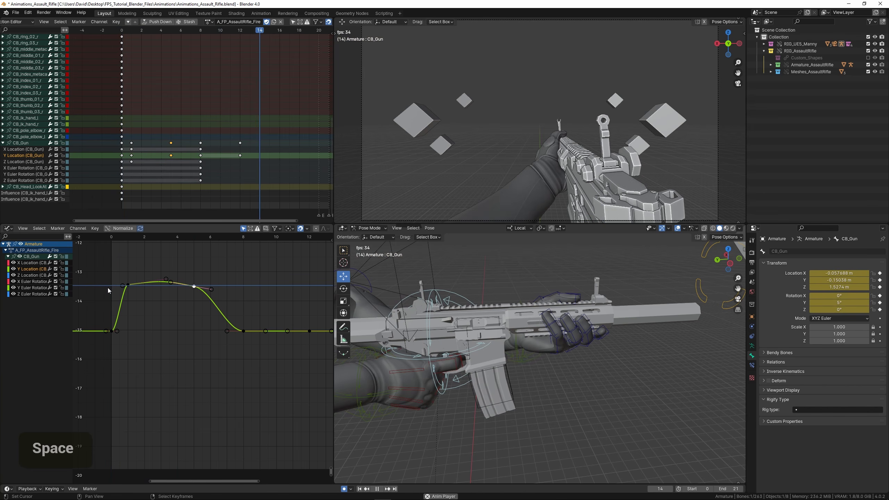
Lower the frame 5 key of the Y Location curve to about -14.0, tilt its handles along the descent, and replay the recoil
key("space")
scroll(197, 291, "up", 1)
key("g")
left_click(191, 310)
key("r")
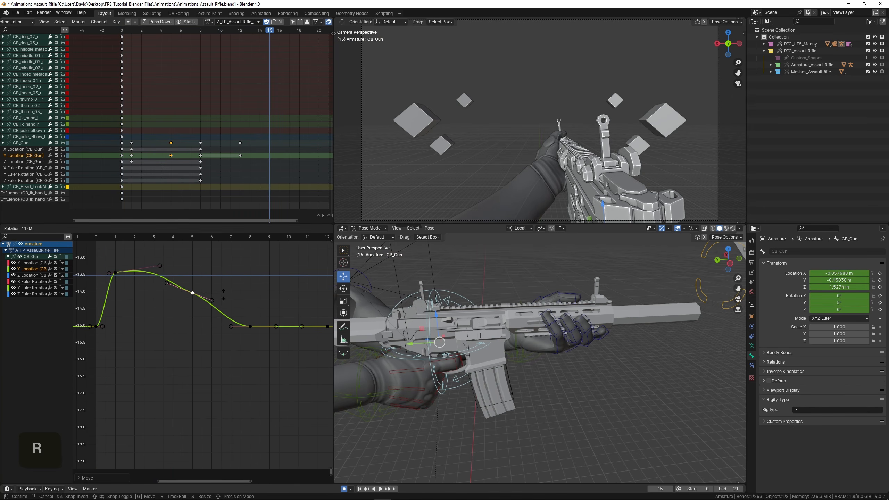
left_click(160, 295)
scroll(113, 296, "down", 1)
key("shift+Left")
key("space")
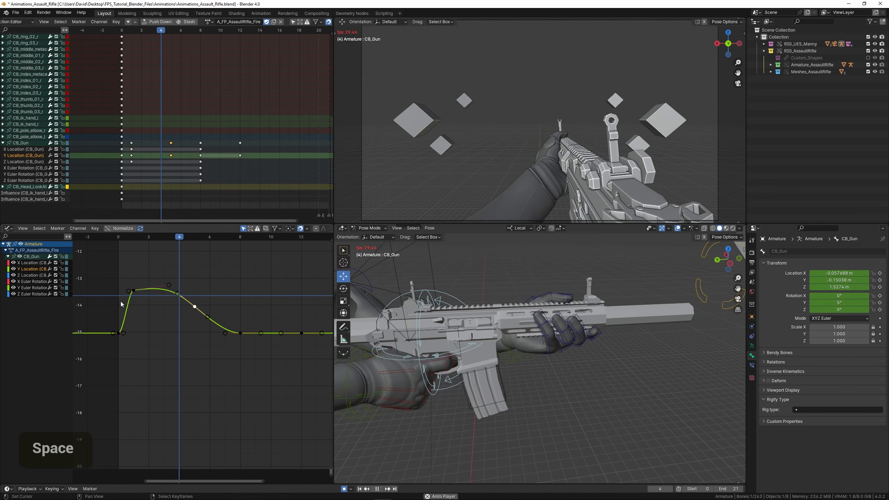
scroll(109, 296, "up", 1)
key("space")
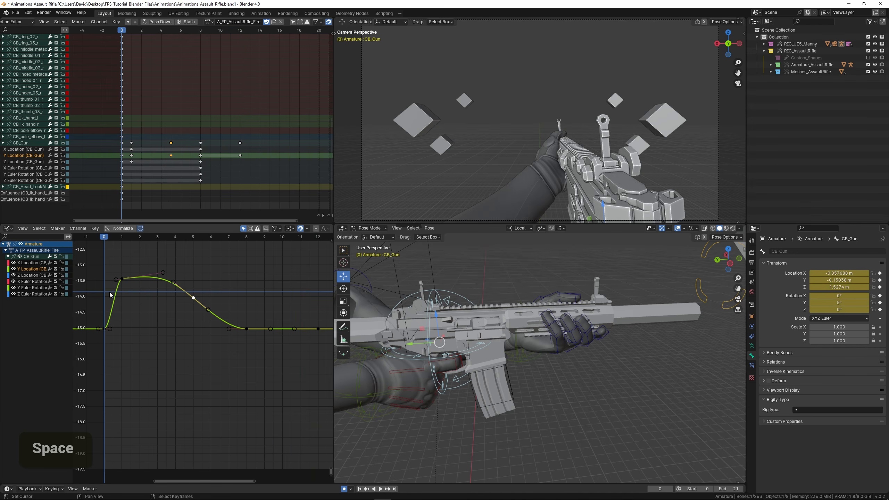
Lower the frame 8 key of the Y Location curve to about -15.8 and add a frame 10 key at about -14.65
middle_click_drag(235, 334, 91, 321)
right_click(231, 324)
key("g")
left_click(225, 350)
left_click(206, 339, "ctrl")
key("g")
left_click(207, 312)
scroll(168, 327, "down", 1)
key("space")
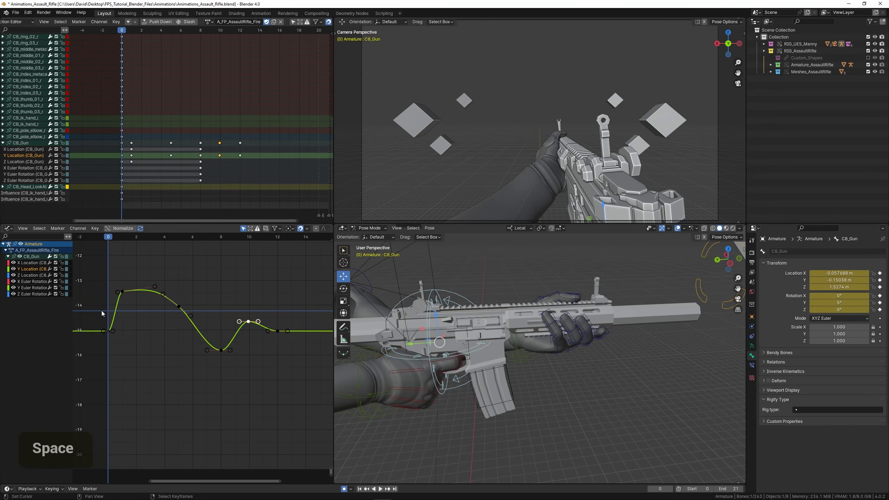
Scale the frame 8 and frame 10 keys closer together in value and raise them to about -15.4 and -14.9
middle_click_drag(229, 344, 222, 332)
key("space")
scroll(222, 332, "up", 1)
right_click(216, 334)
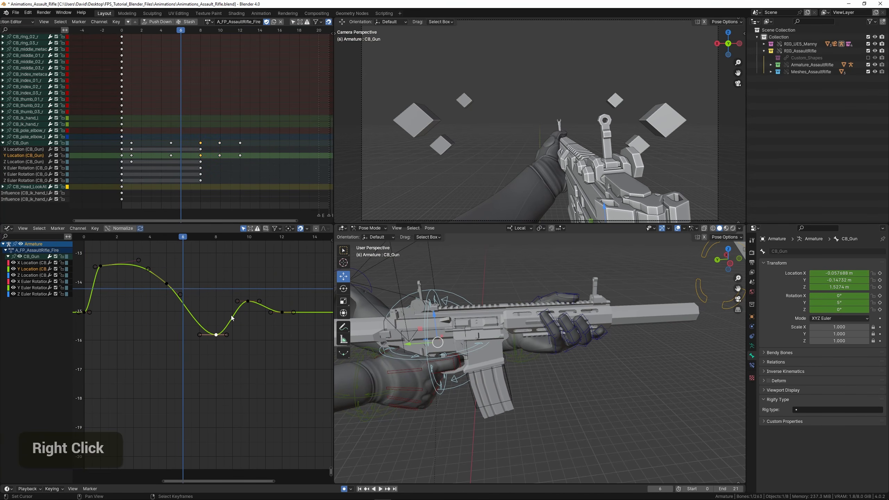
right_click(247, 301, "shift")
key("s")
key("y")
left_click(259, 303)
key("g")
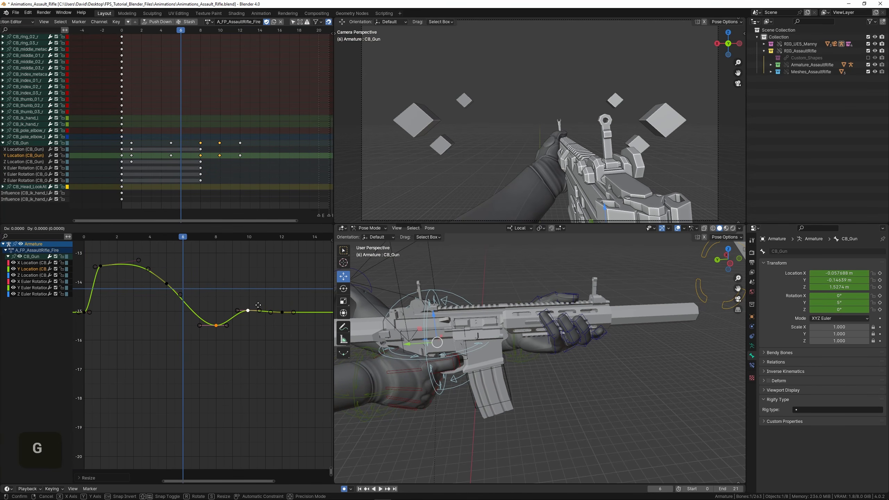
left_click(262, 273)
scroll(129, 300, "down", 1)
key("space")
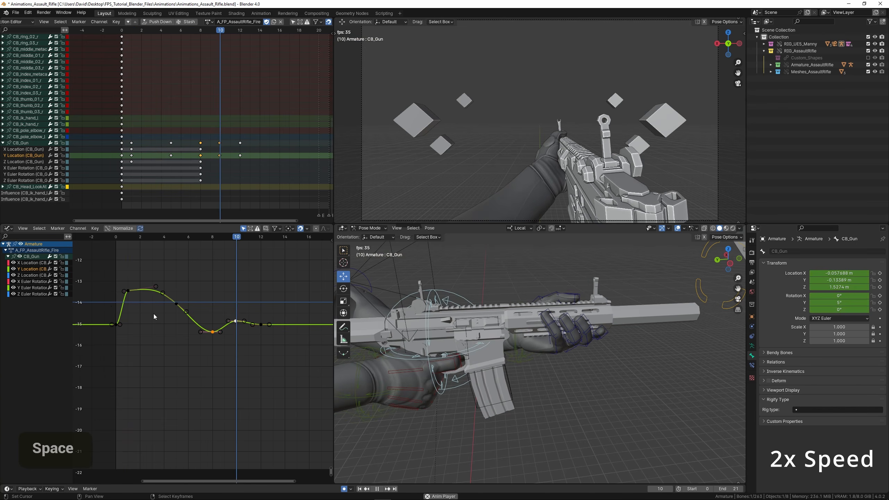
Delete the frame 5 key from the Y Location curve and replay the recoil from the start
key("space")
right_click(176, 303)
key("x")
left_click(110, 295)
key("space")
key("space")
Move the frame 12 key of the Y Location curve to frame 15, keeping its value
right_click(212, 332)
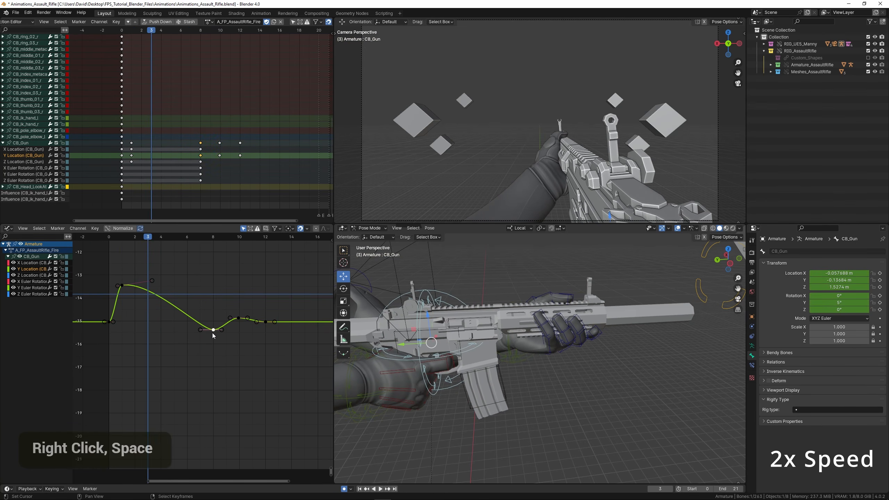
scroll(254, 324, "up", 1)
right_click(284, 314)
middle_click_drag(245, 329, 228, 304, "ctrl")
scroll(228, 327, "up", 3)
key("g")
key("x")
left_click(249, 316)
Move the frame 10 key of the Y Location curve to frame 12 at about -14.9 and level its handles
right_click(216, 279)
key("g")
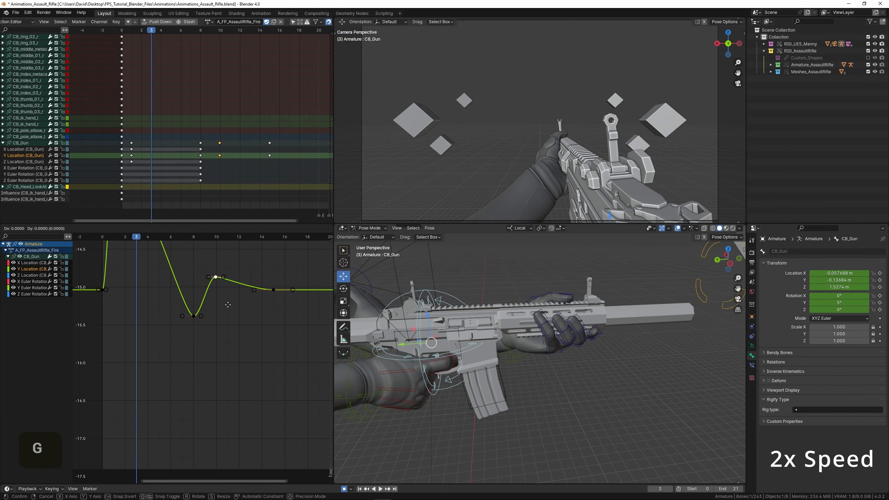
left_click(280, 300)
key("r")
left_click(280, 300)
Lengthen the handles of the frame 8 key on the Y Location curve and replay the recoil from frame 0
right_click(193, 316)
key("s")
left_click(248, 313)
scroll(224, 312, "down", 3)
left_click(124, 299)
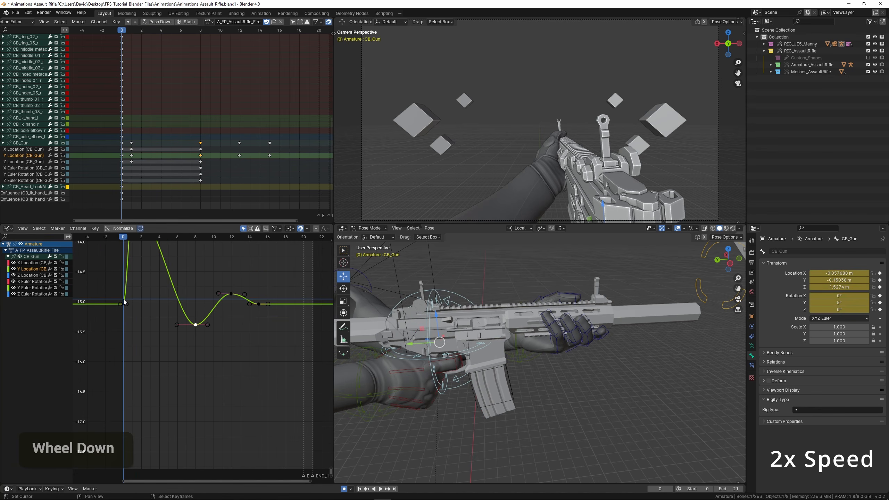
key("space")
double_click(123, 299)
key("space")
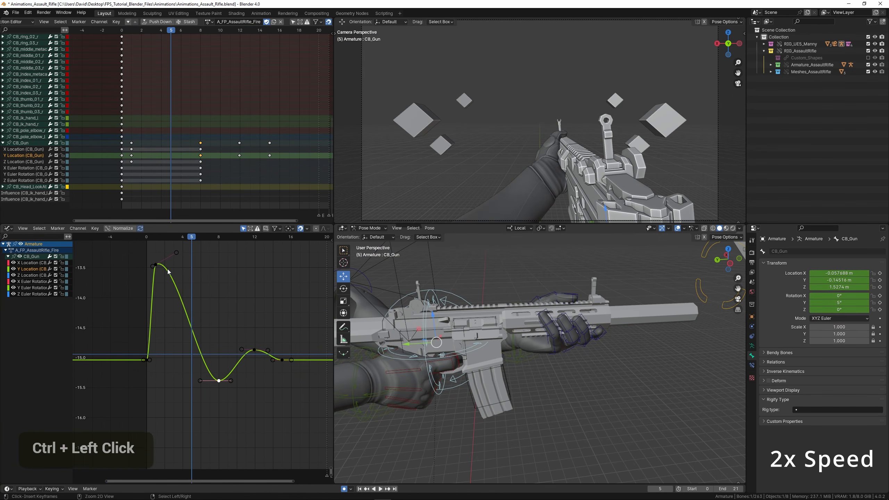
Add a key near frame 3 on the descending Y Location curve and lower it to about -15.2 during playback
left_click(176, 268, "ctrl")
key("g")
key("space")
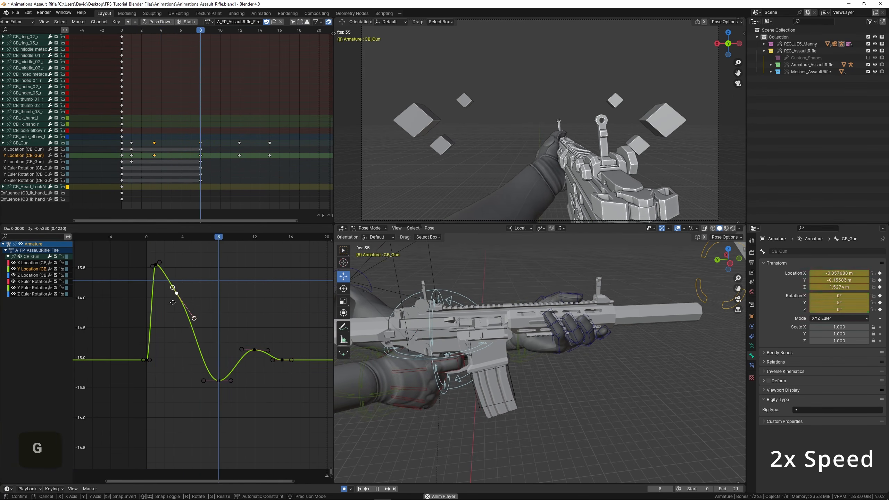
left_click(172, 380)
Move the frame 8 key of the Y Location curve to frame 9 at about -14.85 and lower the frame 12 key to about -15.25
right_click(219, 381)
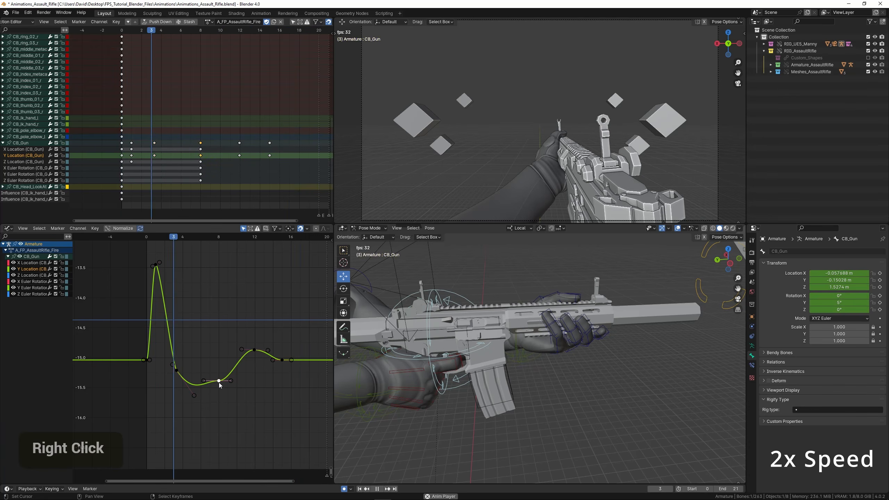
scroll(219, 382, "up", 3)
key("g")
left_click(232, 342)
right_click(267, 348)
key("g")
left_click(261, 376)
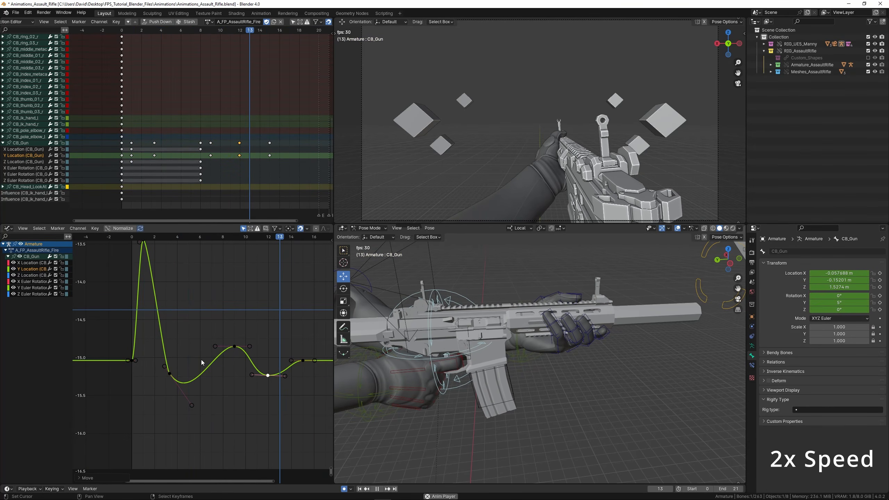
Raise the key near frame 3 on the Y Location curve to about -15.0
right_click(170, 373)
key("g")
left_click(229, 370)
middle_click_drag(230, 369, 224, 336, "ctrl")
Raise the frame 12 key of the Y Location curve to about -15.1 and lower the frame 9 key to about -14.95
right_click(260, 398)
key("g")
left_click(261, 372)
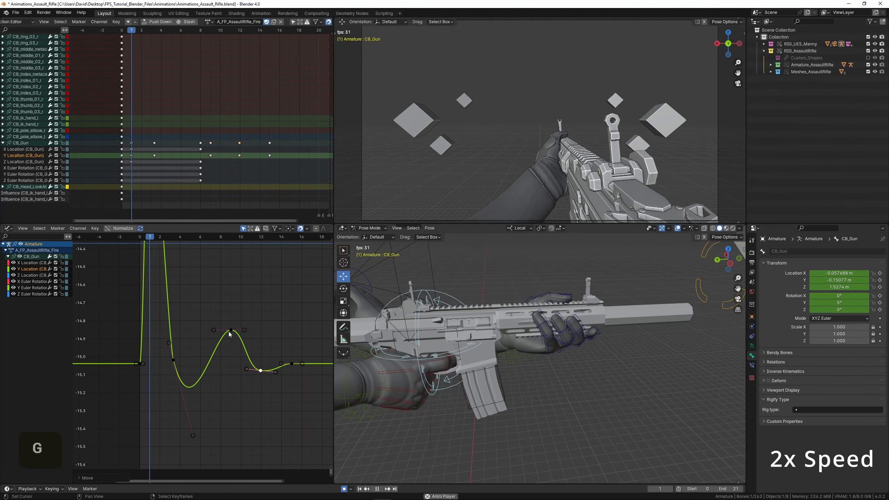
right_click(230, 330)
scroll(127, 314, "down", 3)
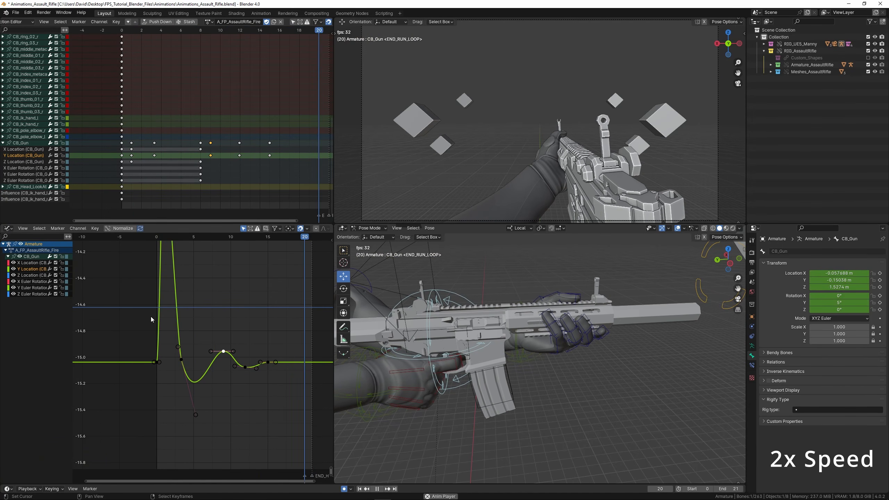
middle_click_drag(151, 317, 130, 317, "ctrl")
key("space")
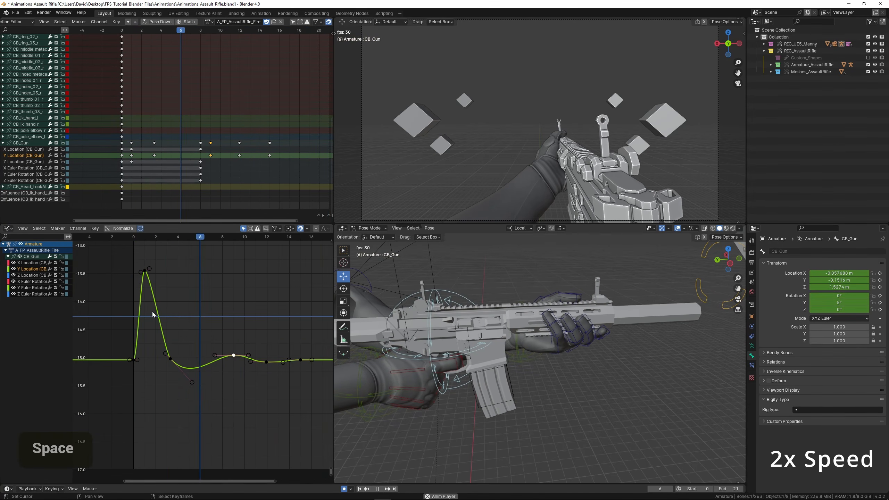
Review the recoil by playing it in the maximized camera view and scrubbing its frames against the Y Location curve
key("ctrl+space")
key("space")
key("ctrl+space")
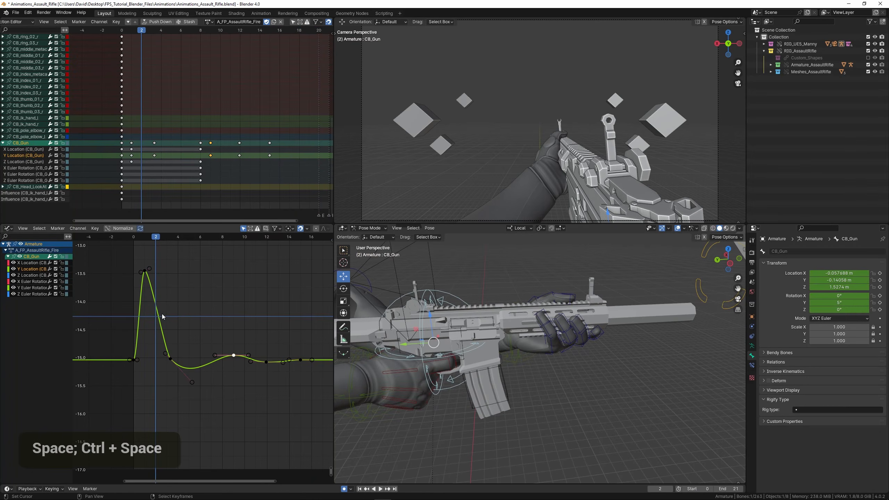
scroll(160, 306, "up", 2)
middle_click_drag(121, 289, 137, 293)
left_click_drag(152, 293, 266, 328)
right_click(184, 366)
left_click(179, 281)
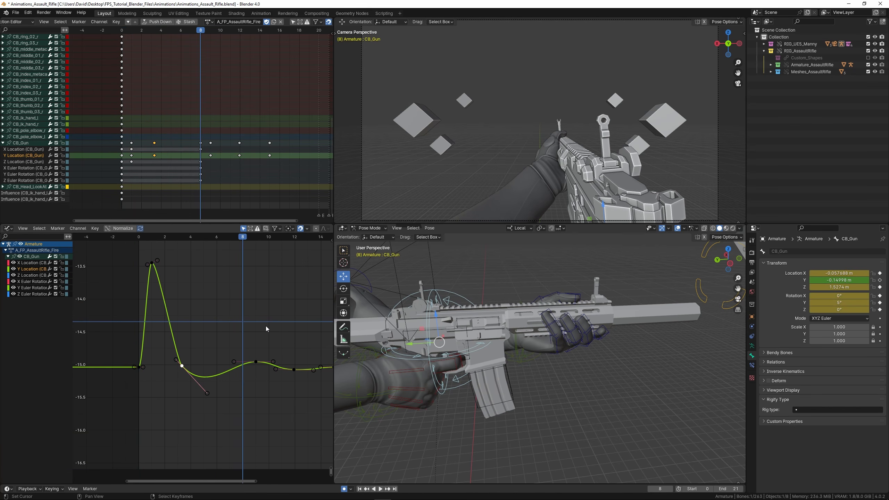
middle_click_drag(266, 328, 183, 301)
left_click_drag(179, 302, 166, 330)
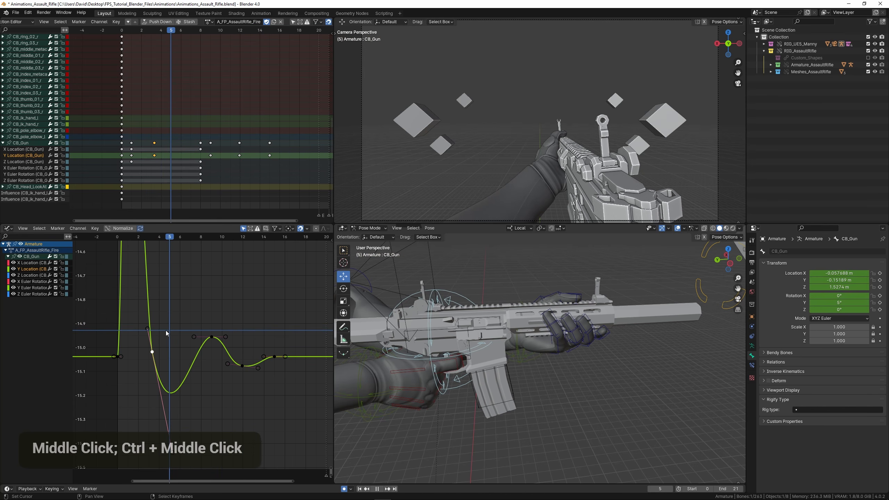
key("space")
scroll(217, 319, "down", 1)
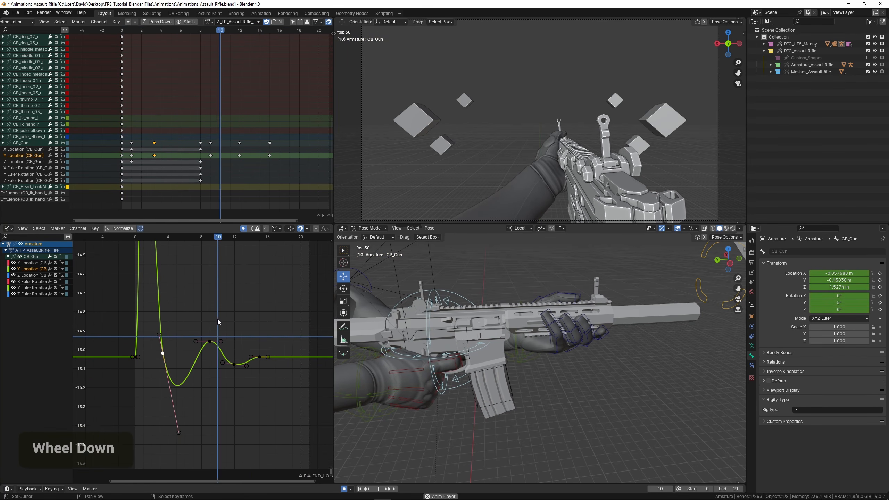
key("space")
Duplicate the frame 15 key of the Y Location curve to frame 20 at the same value
right_click(261, 359)
middle_click_drag(264, 367, 204, 359)
scroll(196, 358, "up", 2)
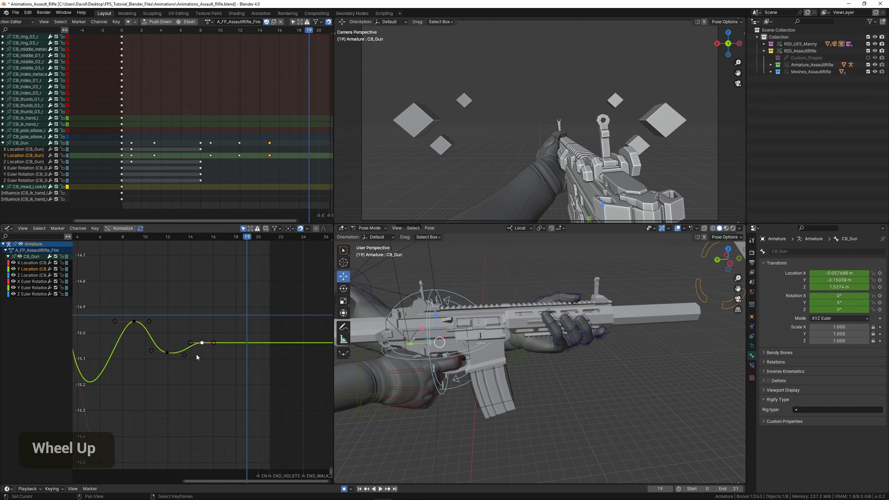
key("shift+d")
key("x")
left_click(254, 358)
Move the frame 15 key of the Y Location curve to frame 16 at about -15.0 and replay the recoil in the maximized camera view
key("g")
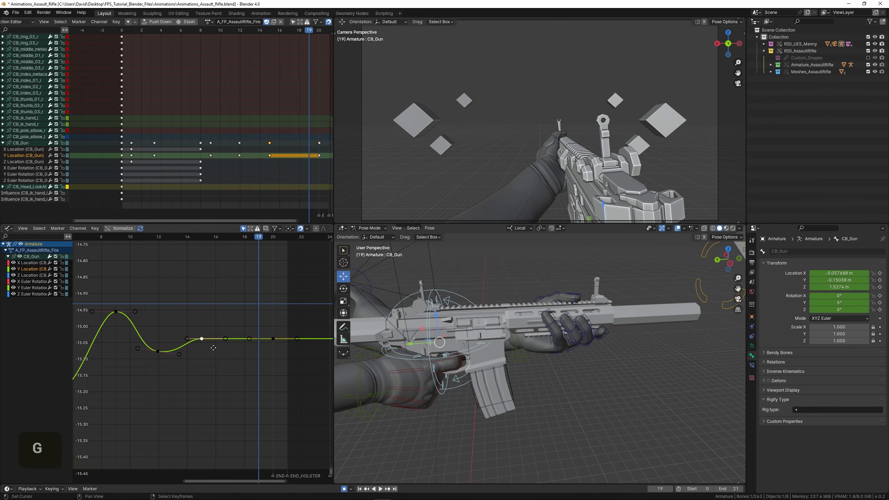
left_click(213, 337)
scroll(106, 325, "down", 1)
scroll(105, 312, "down", 2)
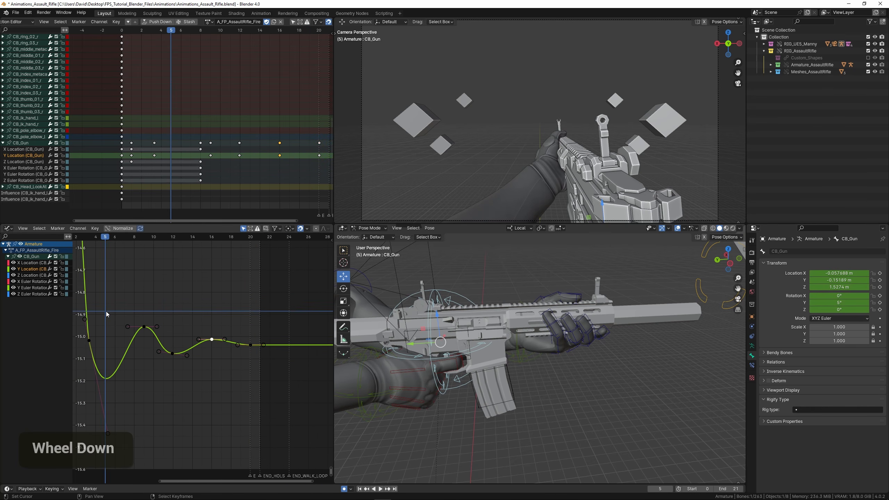
key("space")
middle_click_drag(114, 310, 181, 328)
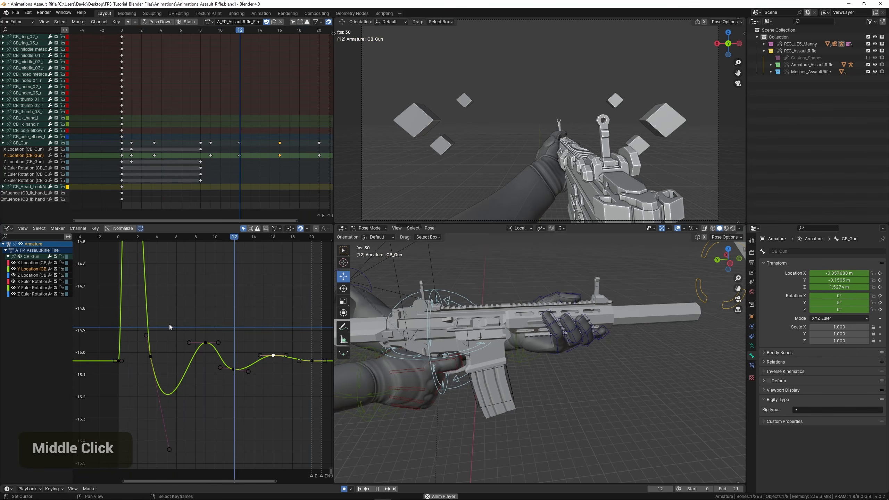
key("ctrl+space")
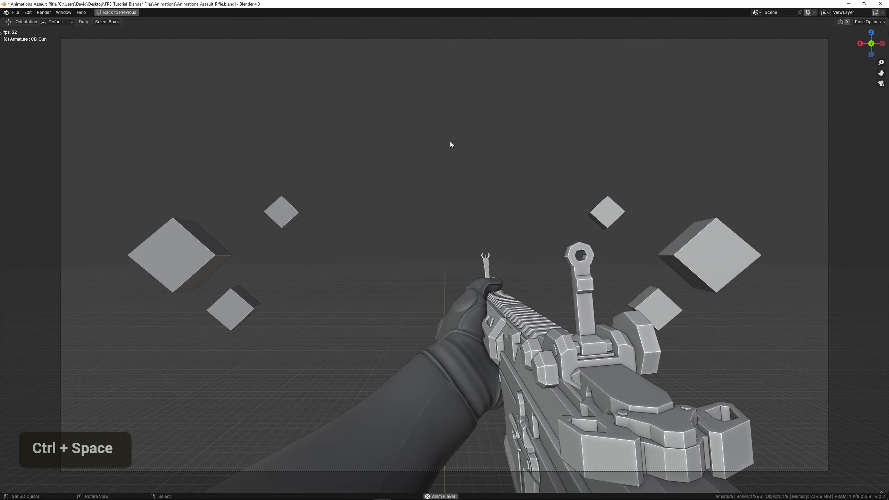
key("ctrl+space")
Lengthen the handles of the frame 1 peak key on the Y Location curve to about three times their size
middle_click_drag(175, 314, 197, 332, "ctrl")
middle_click_drag(198, 333, 242, 361)
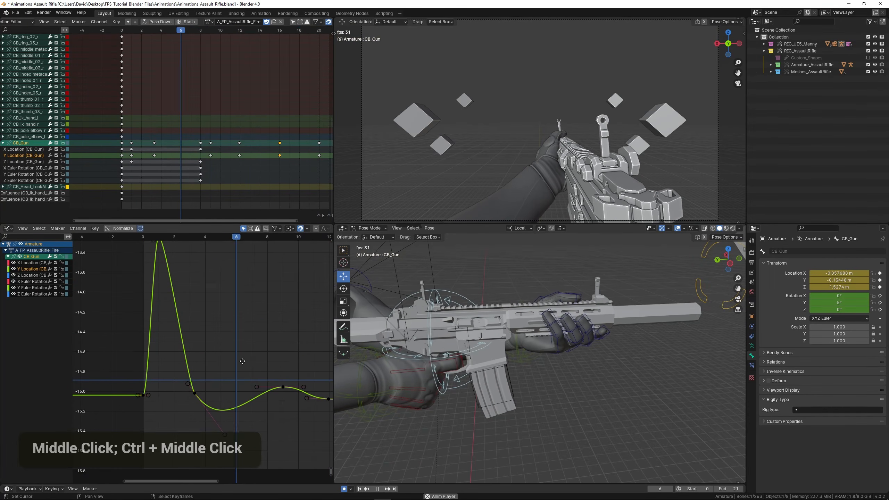
right_click(195, 392)
scroll(169, 290, "down", 2)
right_click(165, 256)
key("s")
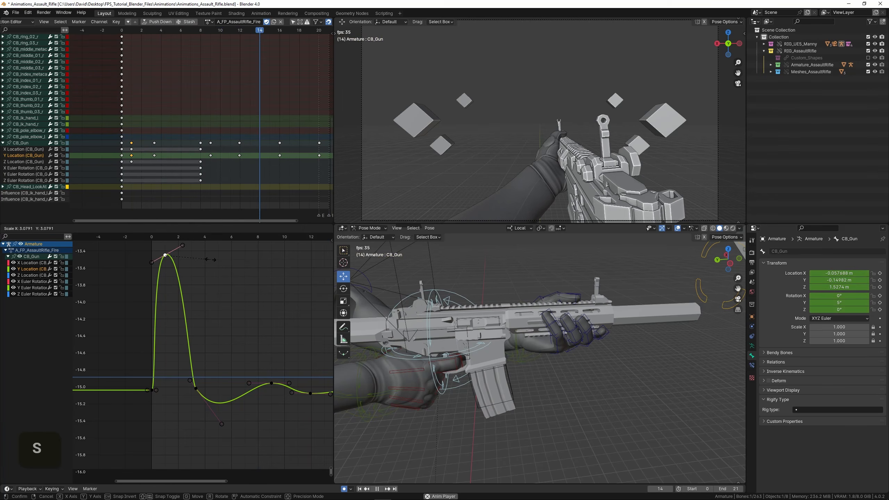
left_click(197, 277)
Move the key near frame 3 of the Y Location curve to about frame 4 and review the recoil in the maximized camera view
right_click(194, 390)
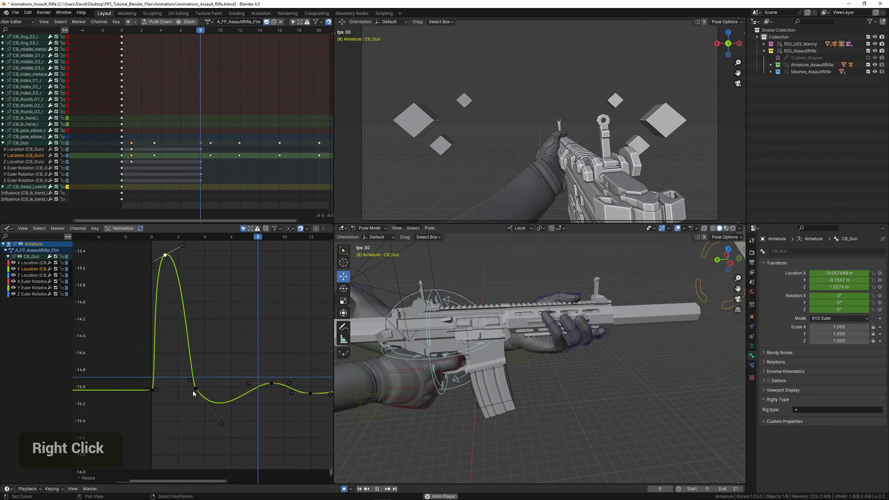
key("g")
key("x")
left_click(220, 355)
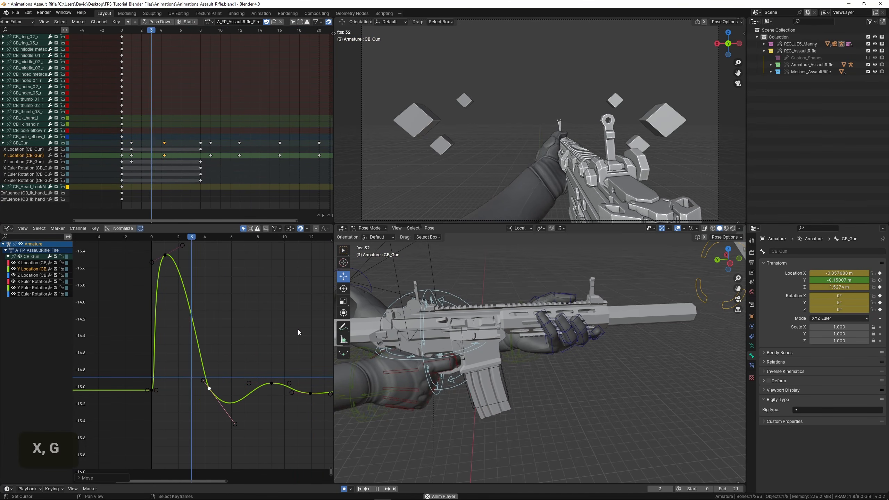
key("ctrl+space")
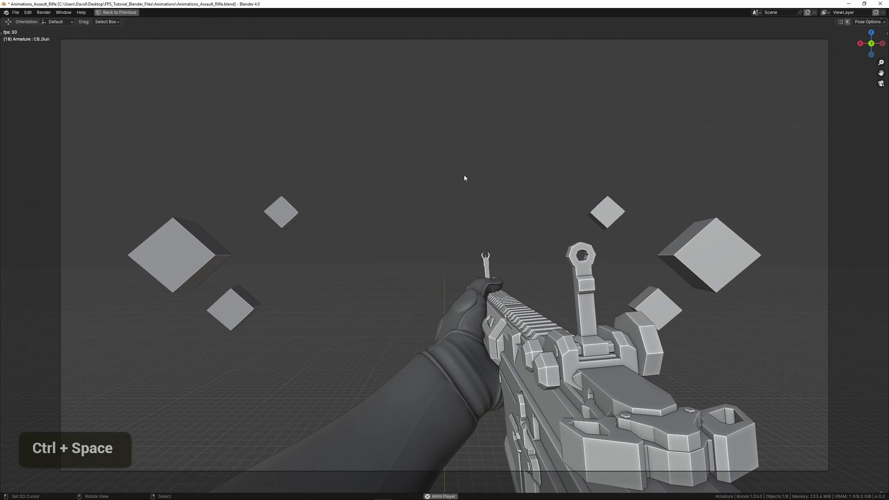
key("ctrl+space")
Shorten and level the handles of the frame 1 peak key on the Y Location curve while replaying the recoil
right_click(171, 256)
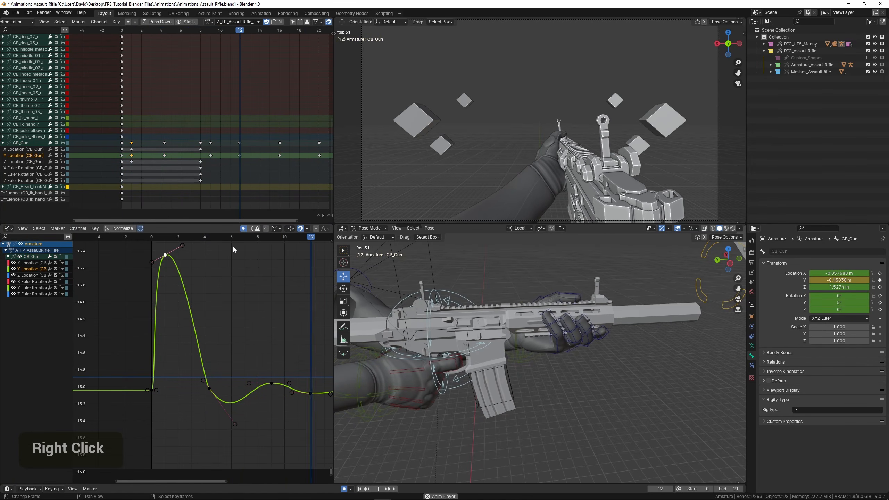
key("s")
key("r")
left_click(210, 281)
key("s")
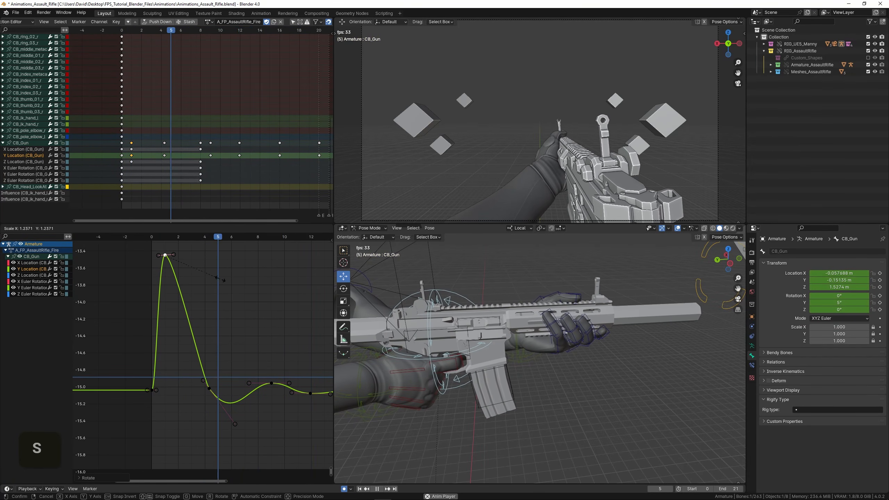
left_click(220, 280)
scroll(229, 289, "down", 2)
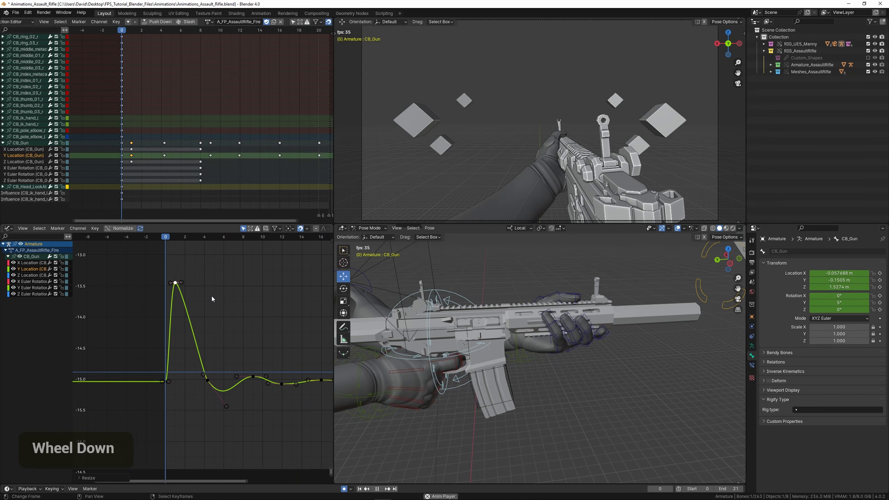
key("space")
middle_click_drag(211, 296, 184, 305)
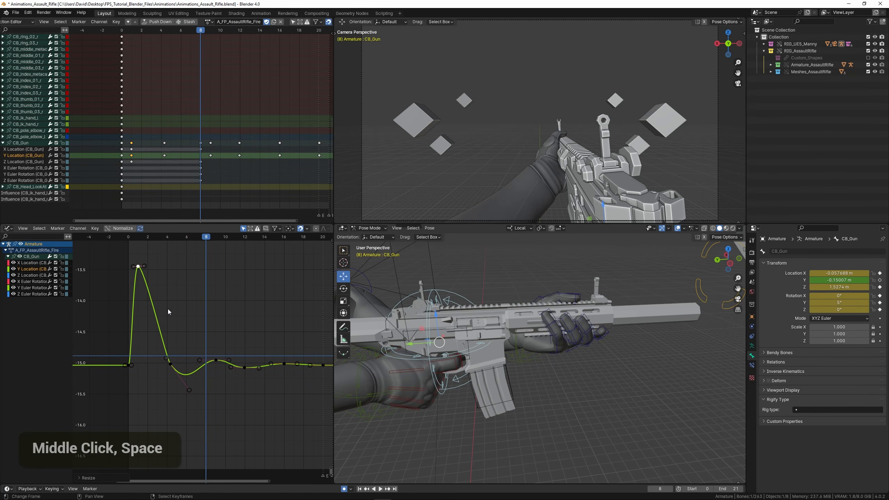
Replay and scrub the recoil's opening frames to examine how the gun kicks at the Y Location peak
key("space")
left_click(129, 310)
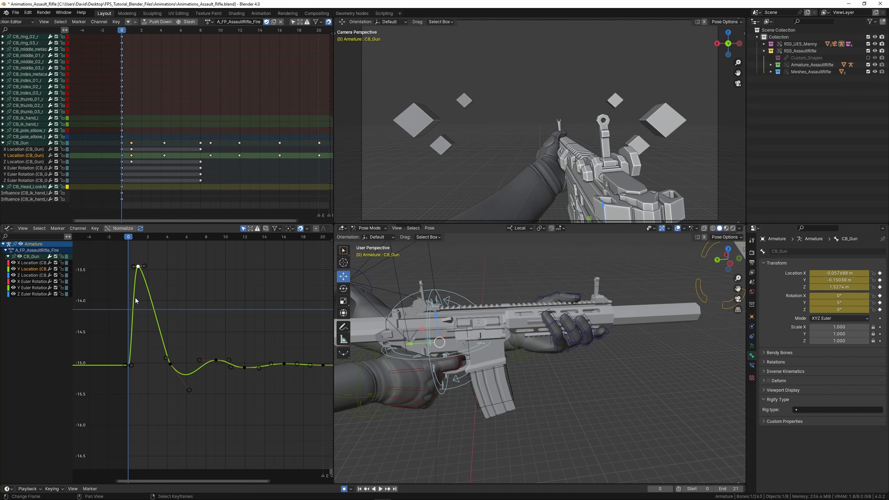
left_click(119, 300)
key("space")
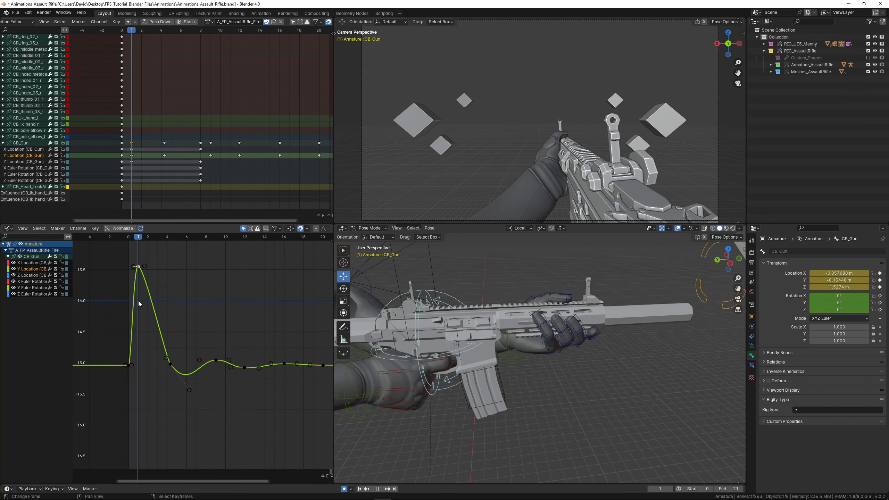
left_click_drag(211, 302, 130, 311)
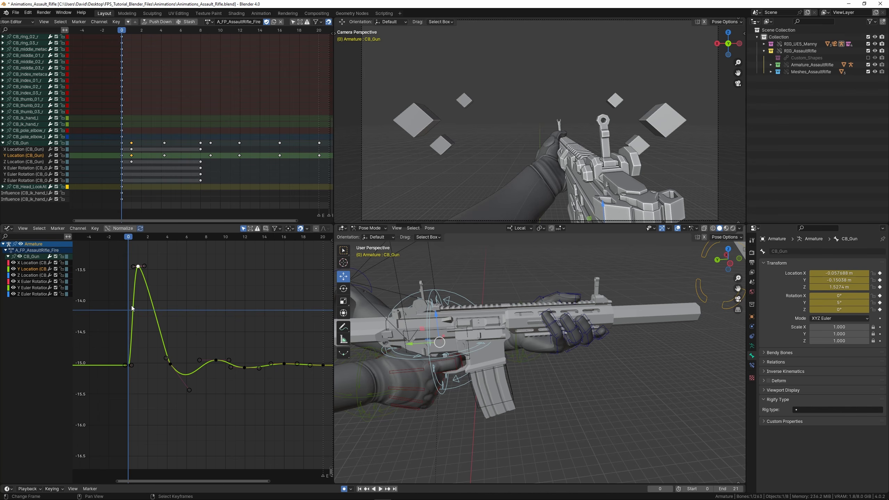
left_click(121, 298)
key("space")
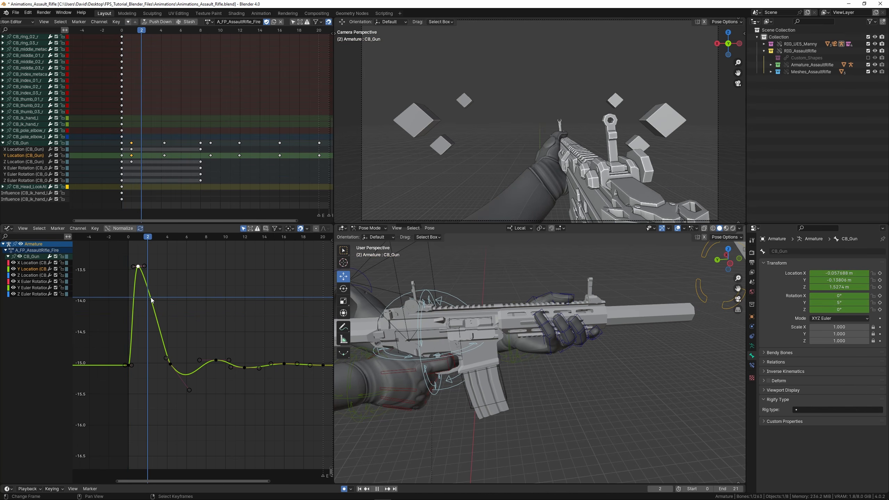
left_click_drag(160, 301, 131, 313)
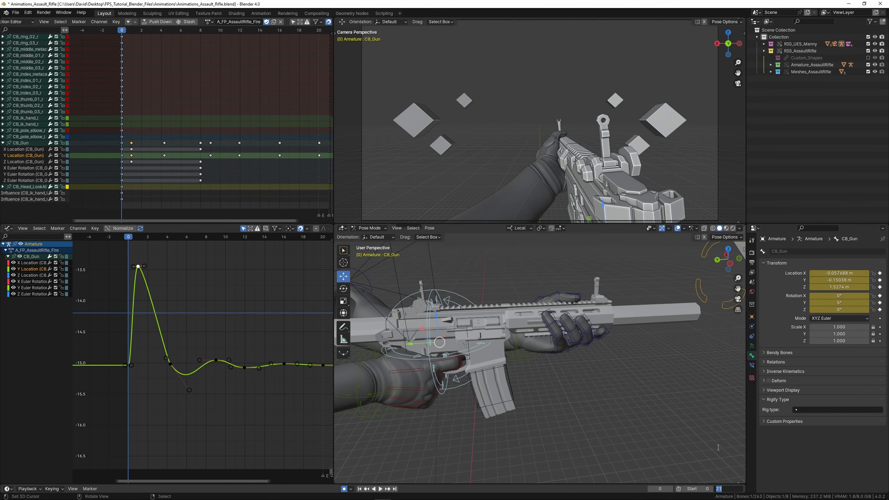
Set the playback end frame to 5 and then 7 to preview the looping recoil in the maximized camera view
type("5")
key("Return")
key("space")
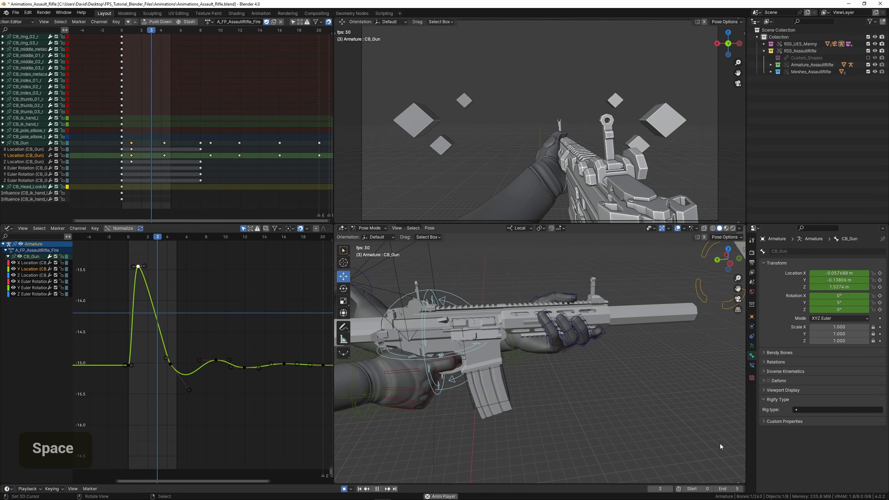
double_click(741, 489)
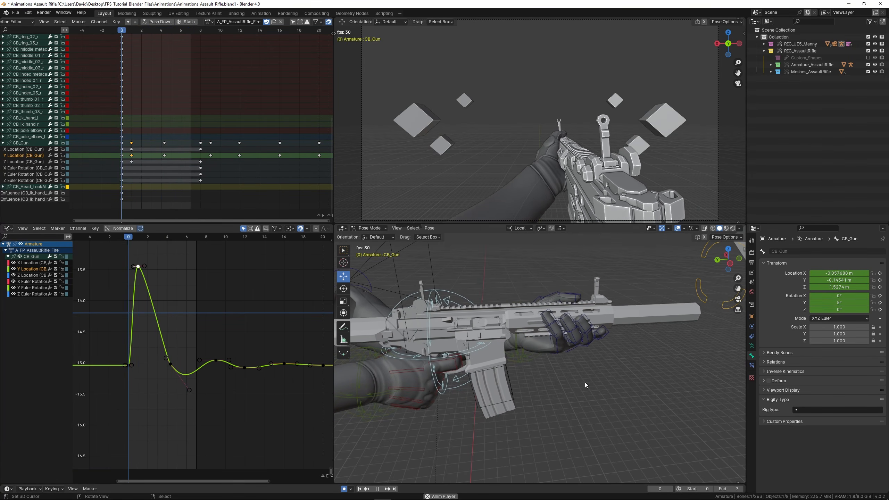
key("ctrl+space")
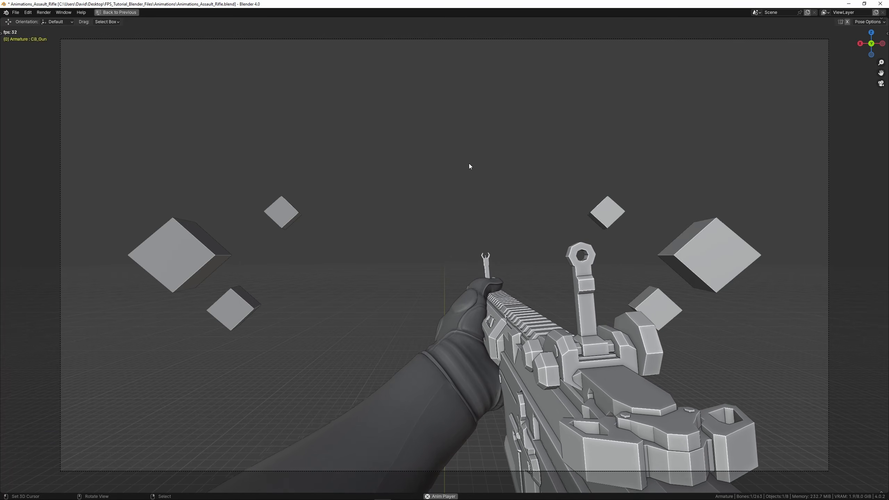
key("ctrl+space")
Lower the frame 1 peak key of the Y Location curve to about -14.1
scroll(182, 285, "up", 2)
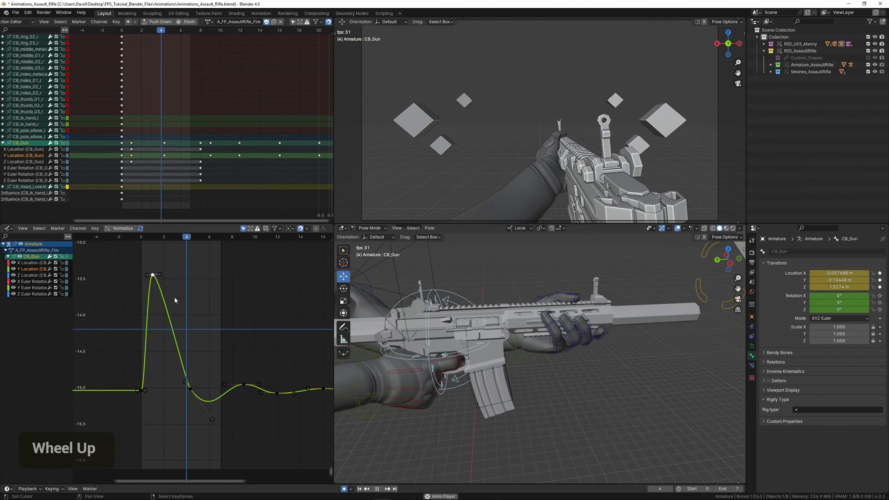
right_click(147, 277)
key("g")
key("y")
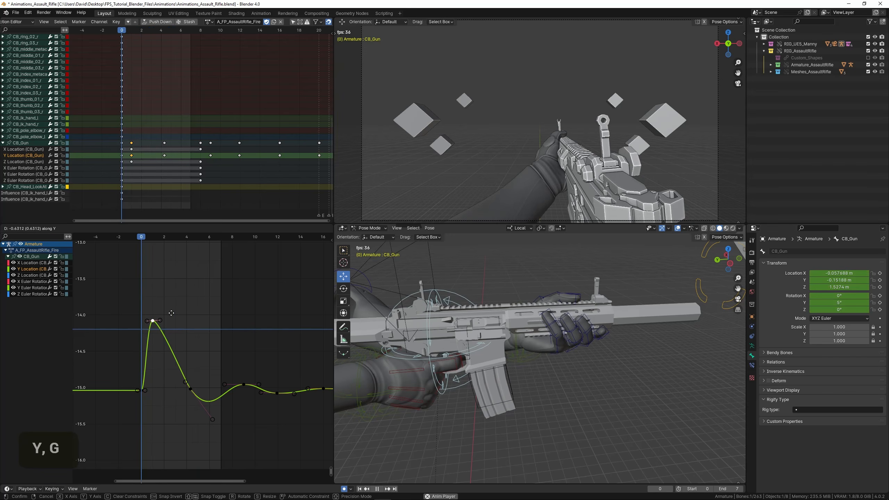
left_click(171, 313)
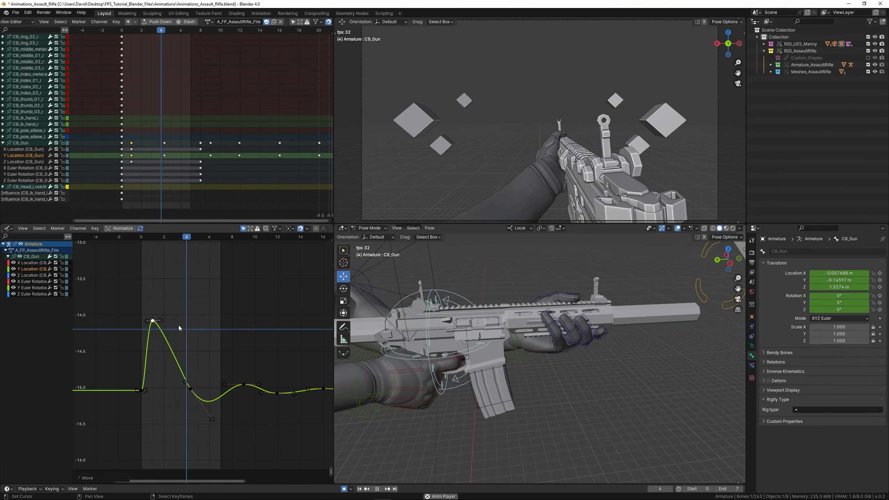
Slightly lengthen the handles of the frame 1 peak key, tilt them upward toward later frames, and save the file
key("s")
left_click(196, 321)
key("r")
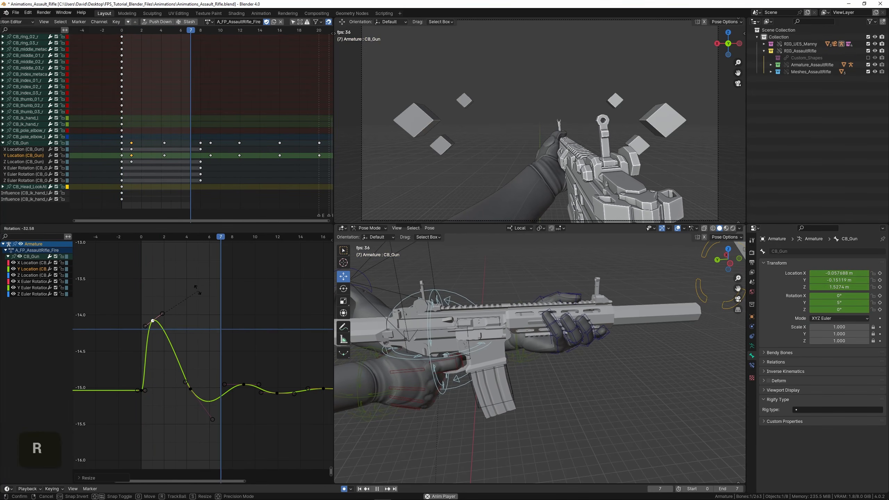
left_click(184, 264)
middle_click_drag(182, 301, 184, 289)
middle_click_drag(184, 290, 215, 308, "ctrl")
key("ctrl+s")
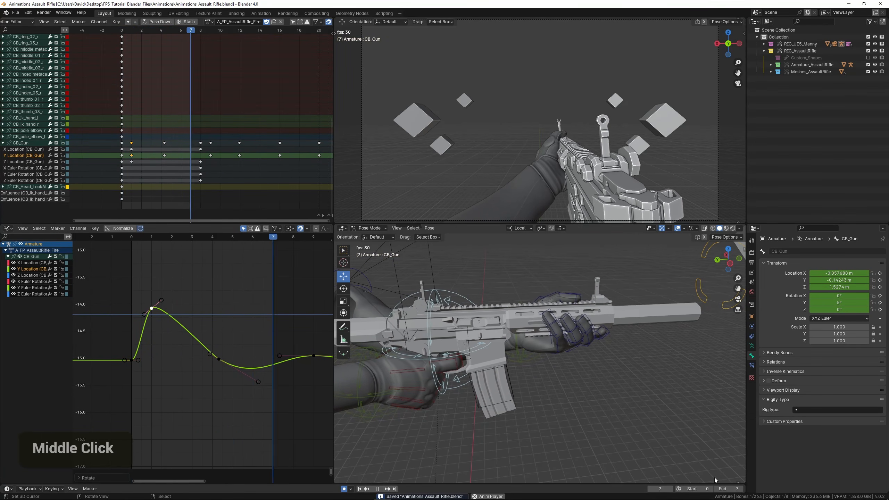
Set the playback end frame to 25 and review the recoil in the maximized camera view
left_click_drag(727, 488, 765, 489)
middle_click_drag(294, 195, 263, 197, "ctrl")
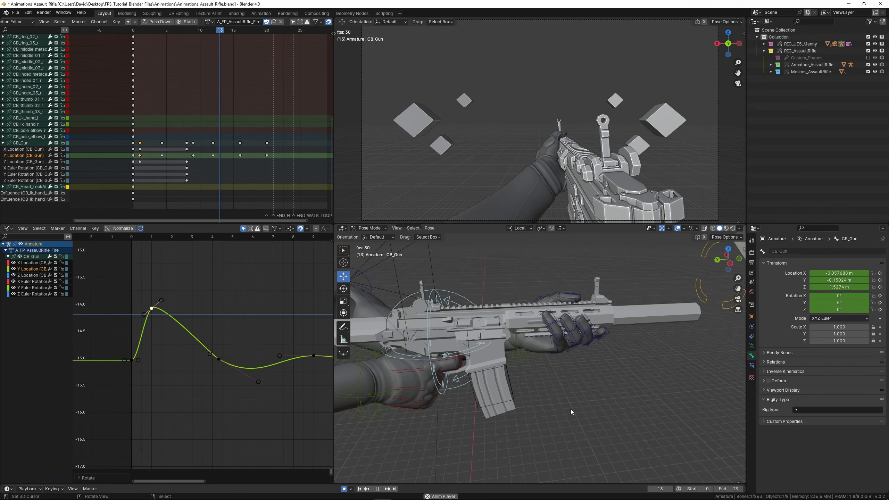
type("25")
key("Return")
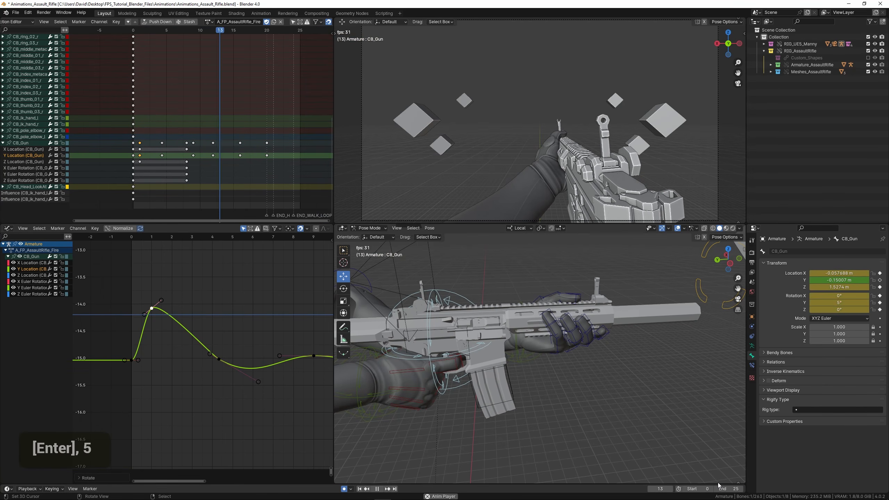
key("ctrl+space")
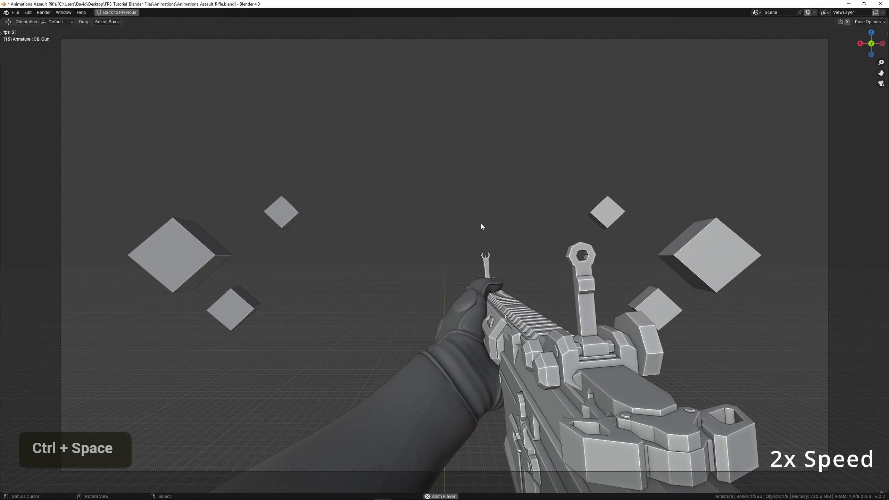
key("ctrl+space")
Raise the frame 1 peak key of the Y Location curve to about -13.6
scroll(144, 303, "up", 2)
key("g")
key("y")
left_click(161, 333)
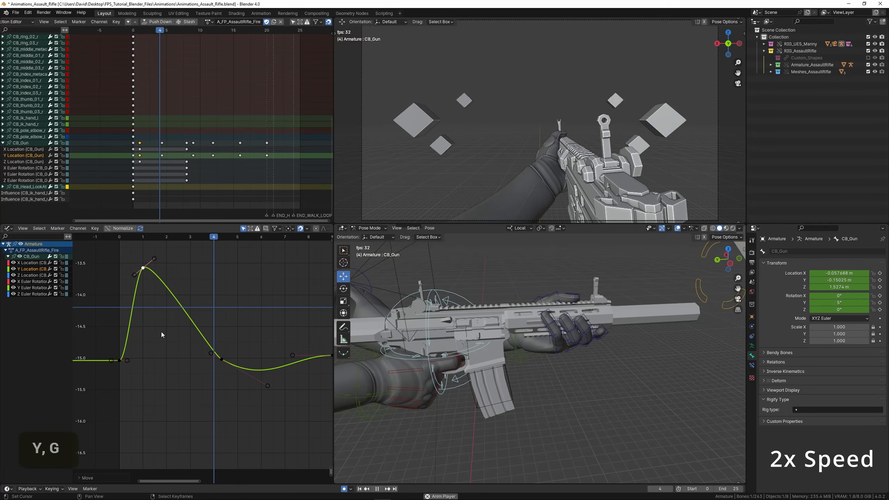
Try to move the frame 4 key of the Y Location curve to about frame 3.3 at about -15.1 and resize its handles
left_click(218, 362)
key("g")
key("x")
left_click(218, 334)
key("g")
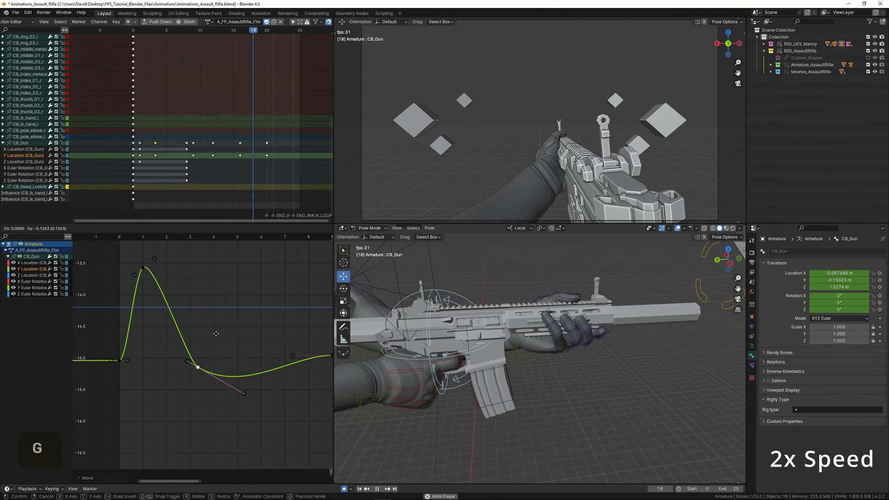
left_click(215, 343)
key("g")
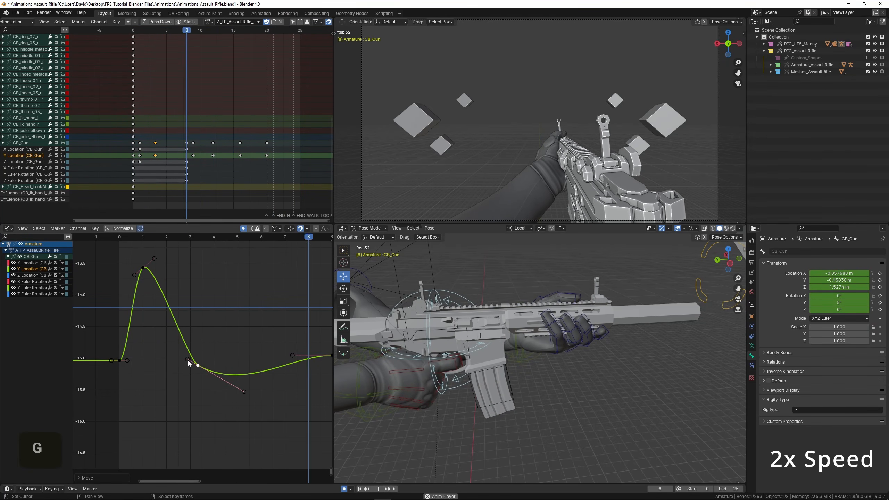
key("s")
left_click(177, 357)
Review the recoil in the maximized camera view and undo the last edits to the Y Location curve's second recoil key
key("ctrl+space")
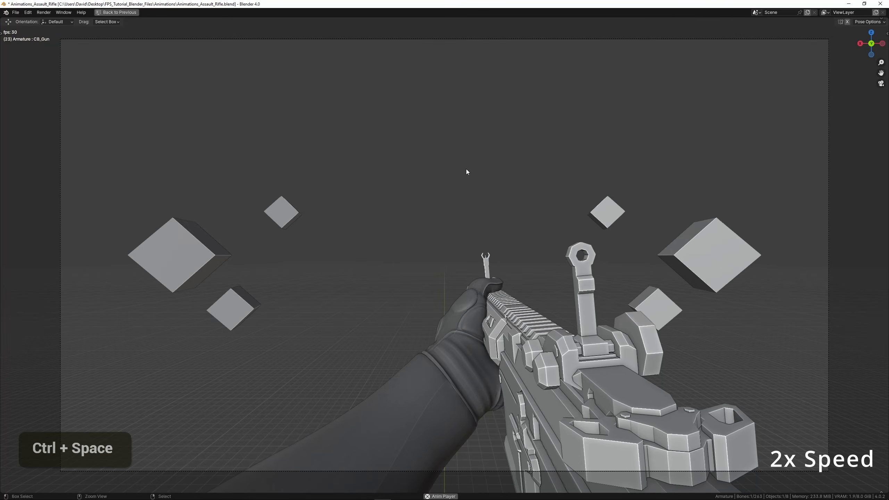
key("ctrl+space")
key("ctrl+z")
key("ctrl+z")
key("ctrl+z")
Replay the recoil in the maximized camera view, stop playback and save the file
key("ctrl+space")
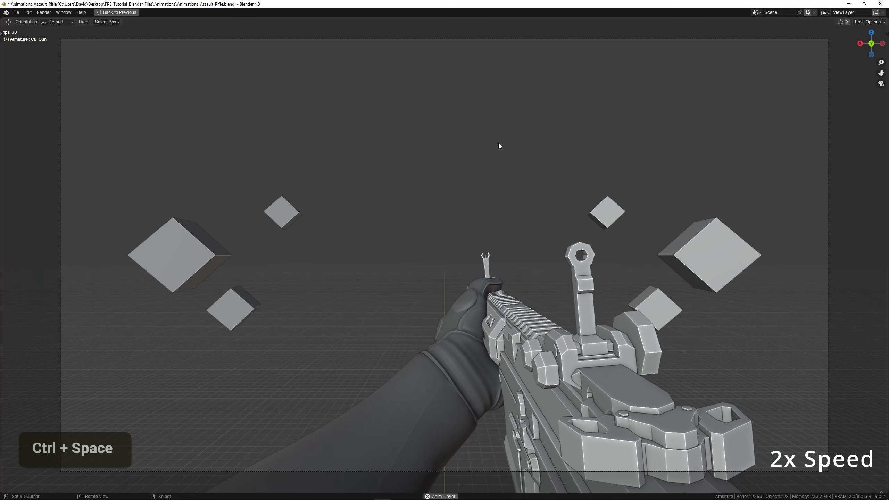
key("space")
key("ctrl+space")
key("ctrl+s")
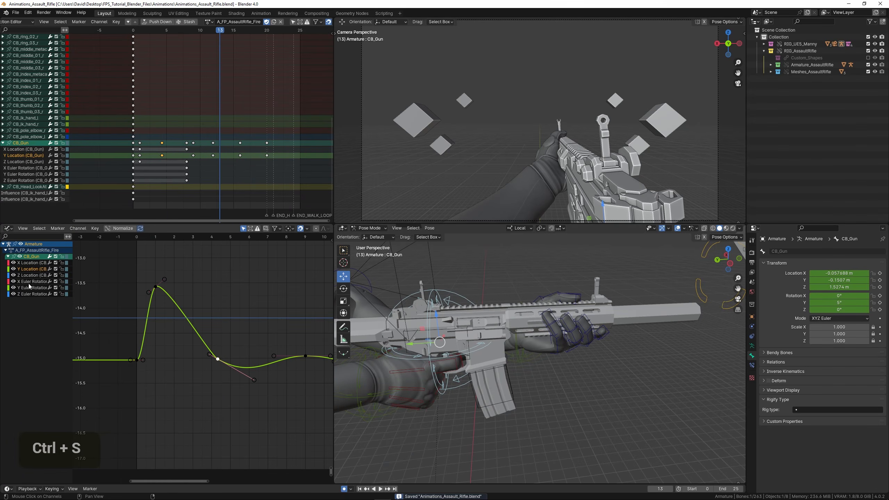
Select the gun's Z Location curve and frame its keys in the Graph Editor
double_click(22, 274)
key("KP_Decimal")
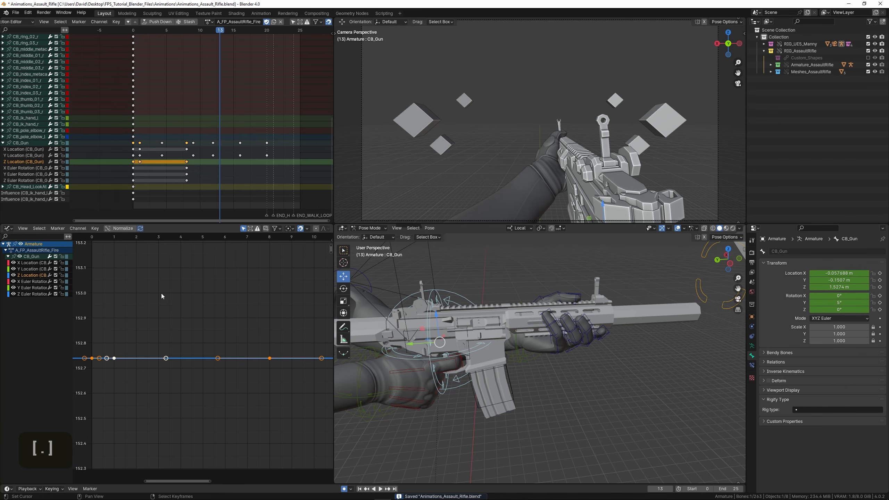
middle_click_drag(141, 188, 178, 169)
scroll(167, 173, "up", 1)
middle_click_drag(165, 361, 210, 334)
scroll(185, 309, "up", 1)
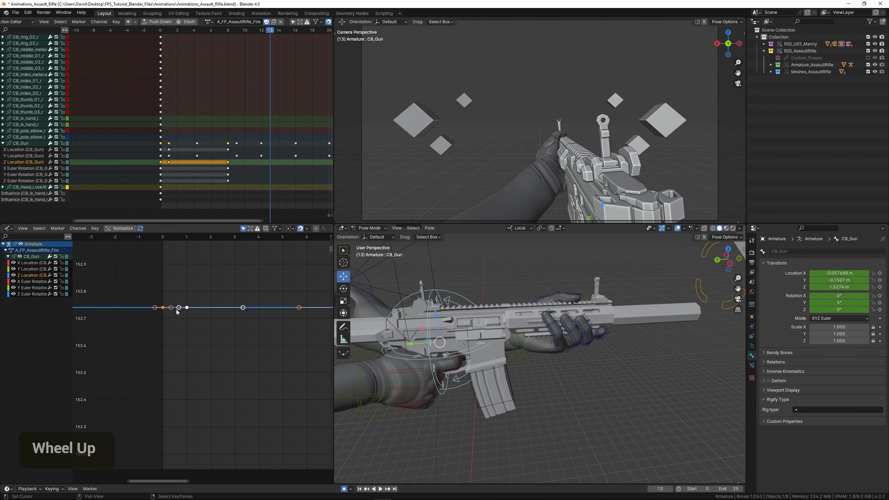
Move the frame 1 key of the Z Location curve to frame 2 at about 152.5 and replay the motion
right_click(184, 309)
middle_click(185, 307)
middle_click_drag(185, 305, 173, 328)
left_click_drag(155, 311, 178, 307)
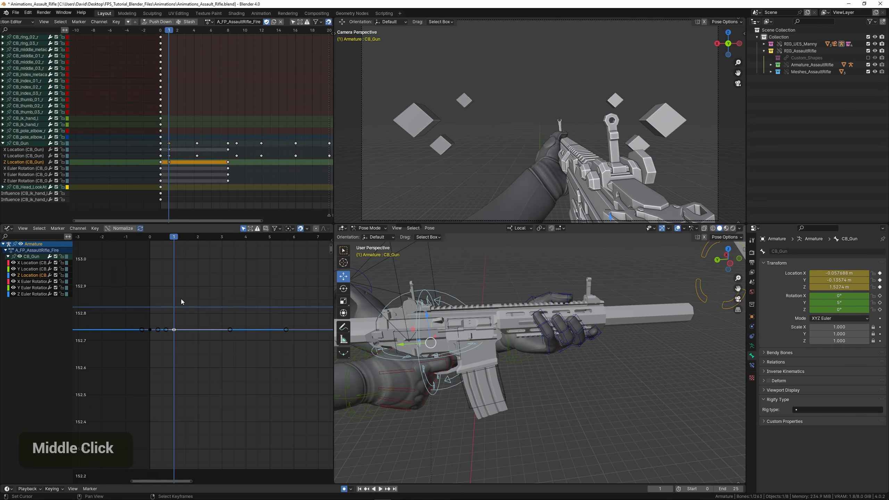
key("g")
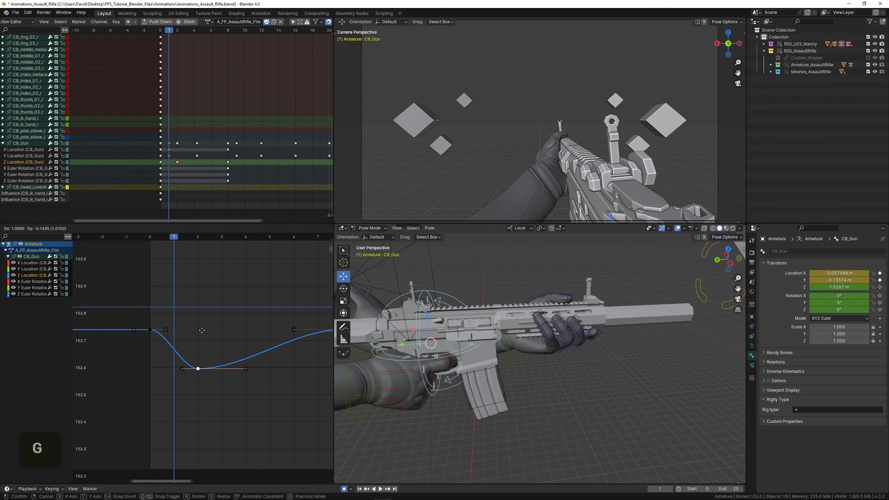
left_click(200, 349)
left_click_drag(147, 315, 192, 329)
key("space")
key("space")
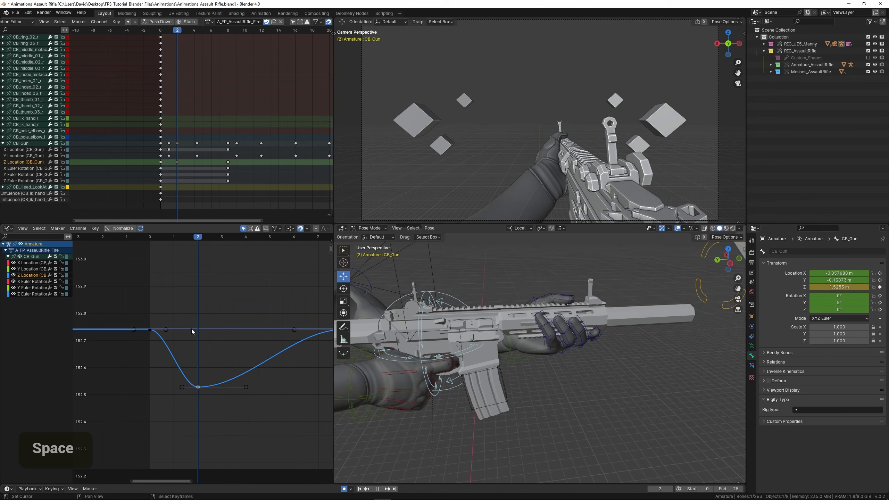
With the rifle shown in left orthographic view, lower the frame 2 key of the Z Location curve to about 152.4 and replay
key("KP_3")
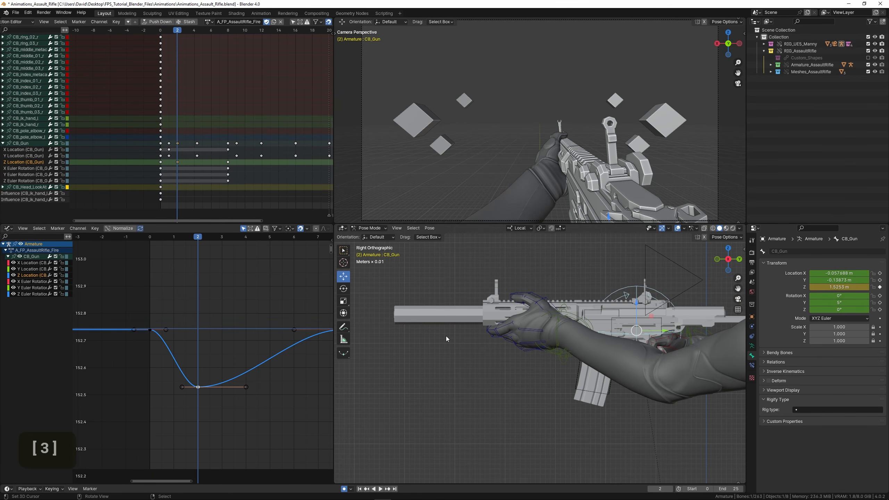
key("KP_9")
middle_click_drag(446, 336, 524, 366, "shift")
scroll(502, 347, "up", 2)
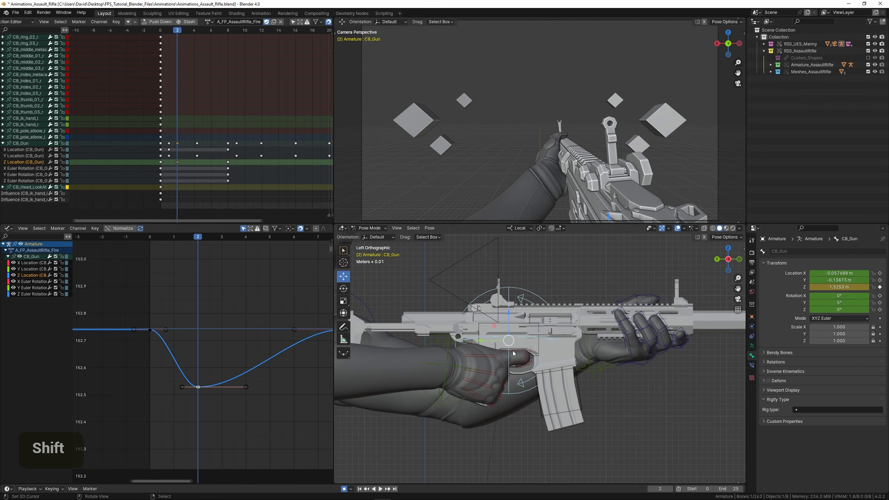
left_click_drag(147, 300, 192, 307)
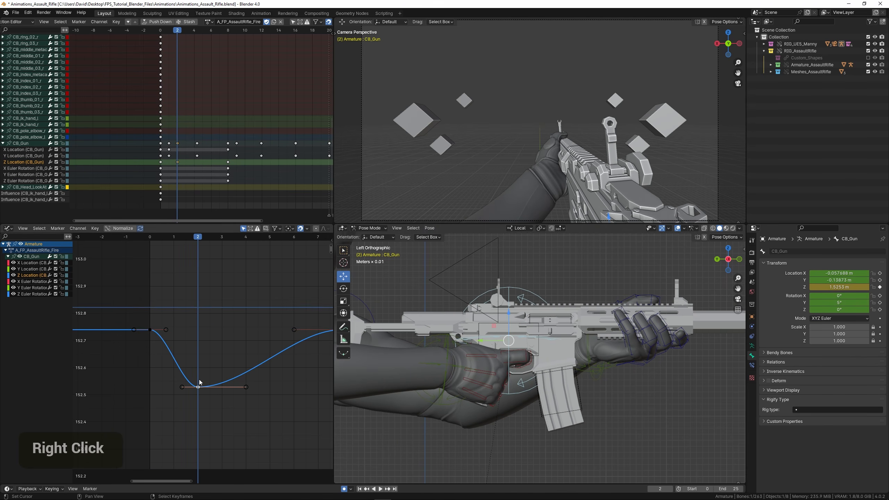
key("g")
scroll(224, 352, "down", 2)
middle_click_drag(223, 353, 205, 322)
key("space")
key("space")
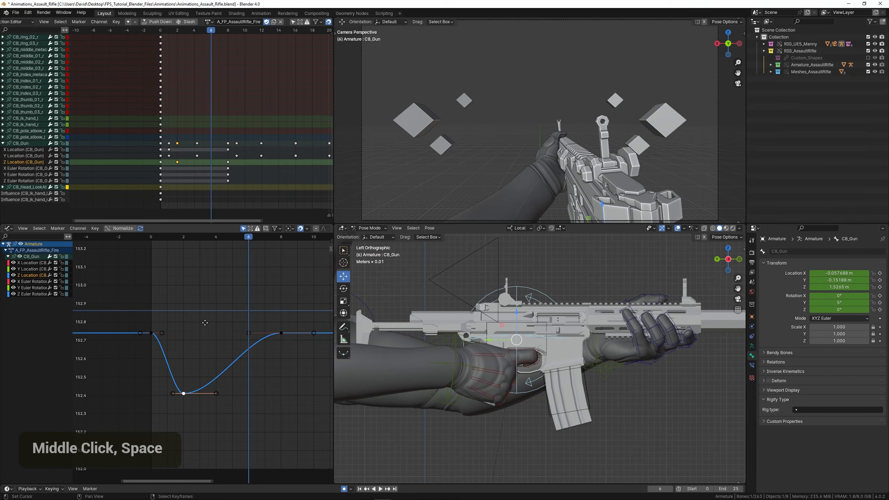
Insert an overshoot key on the Z Location curve at about frame 5.6 and about 152.86, then replay the motion
scroll(209, 339, "up", 2)
left_click(221, 358, "ctrl")
key("g")
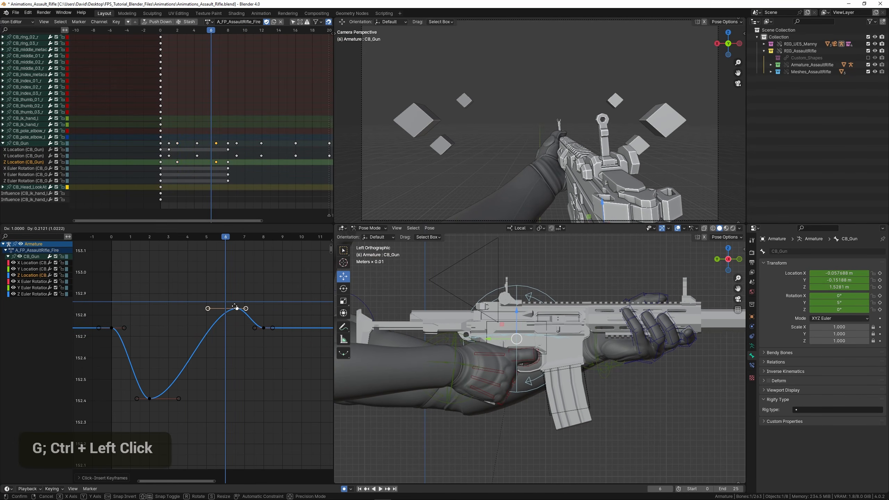
left_click(235, 307)
scroll(129, 322, "down", 1)
key("space")
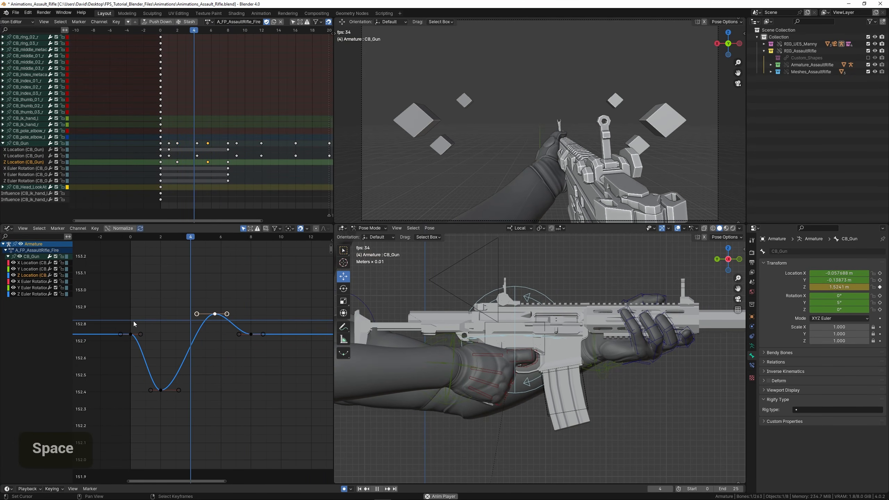
Move the frame 8 key of the Z Location curve along the time axis to frame 11
right_click(247, 336)
key("space")
scroll(243, 347, "down", 1)
key("g")
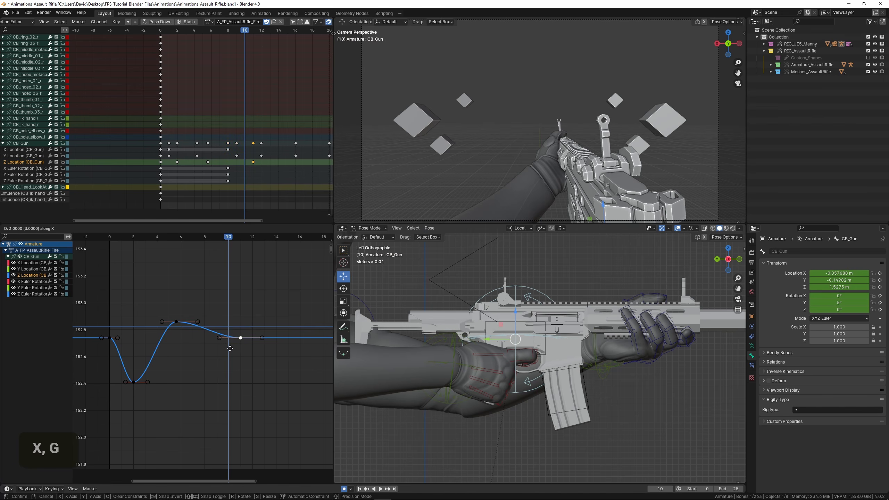
left_click(229, 348)
Move the overshoot key of the Z Location curve to about frame 7.6 at about 152.85 and select the frame 11 key
right_click(176, 322)
key("g")
left_click(201, 324)
right_click(242, 340)
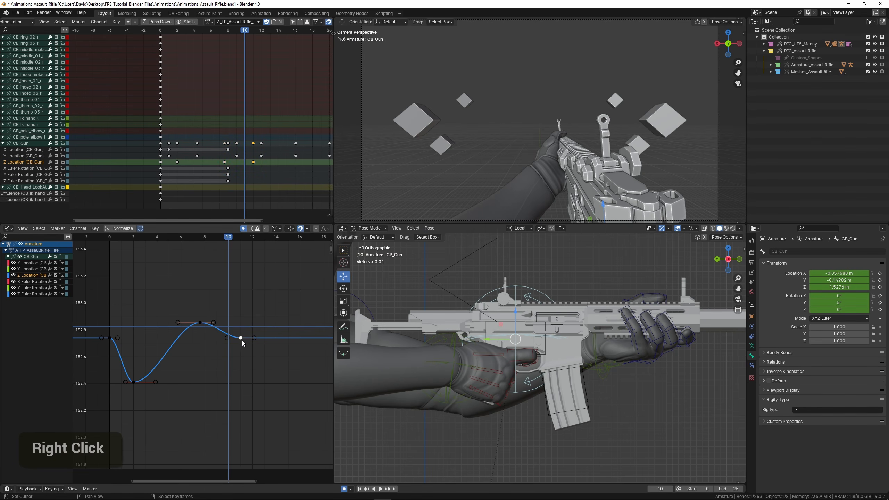
Duplicate the frame 11 key of the Z Location curve to frame 15 and lower the frame 11 key to about 152.67
key("shift+d")
key("x")
left_click(281, 352)
key("g")
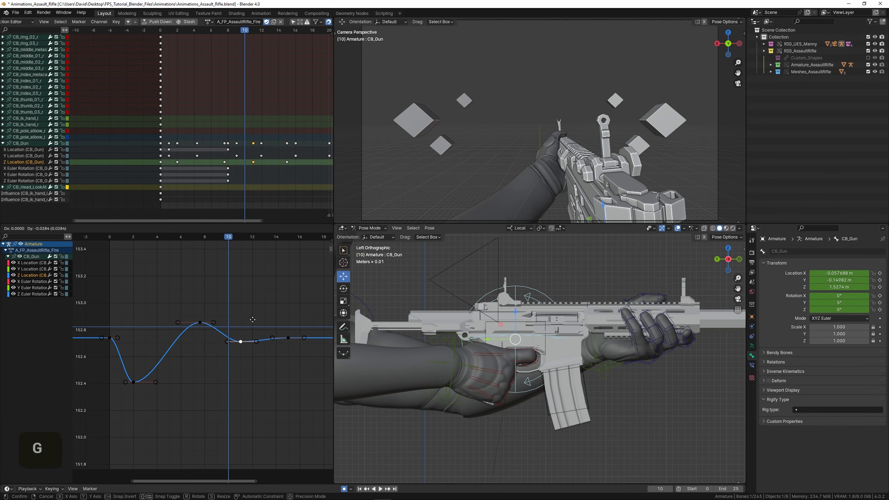
left_click(252, 324)
Move the final key of the Z Location curve along the time axis to frame 16
middle_click_drag(254, 326, 207, 335)
scroll(170, 330, "up", 5)
right_click(241, 338)
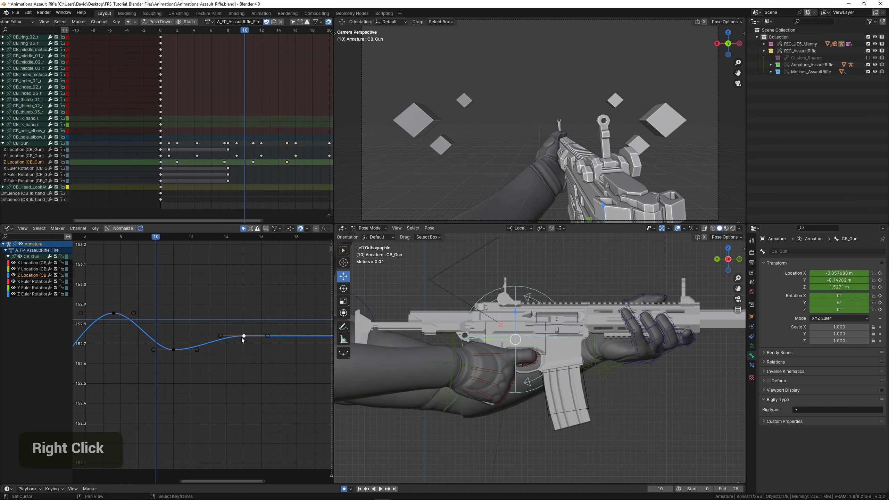
key("g")
key("x")
left_click(263, 346)
Insert a smaller rebound key on the Z Location curve at about frame 13.7 and about 152.78, and replay the motion
right_click(223, 342)
key("ctrl+z")
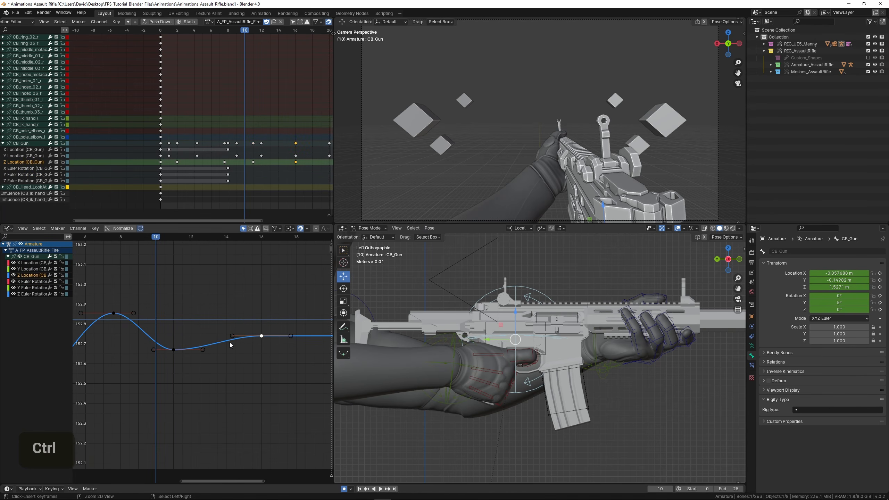
left_click(220, 342, "ctrl")
key("g")
left_click(224, 337)
scroll(203, 337, "down", 2)
key("space")
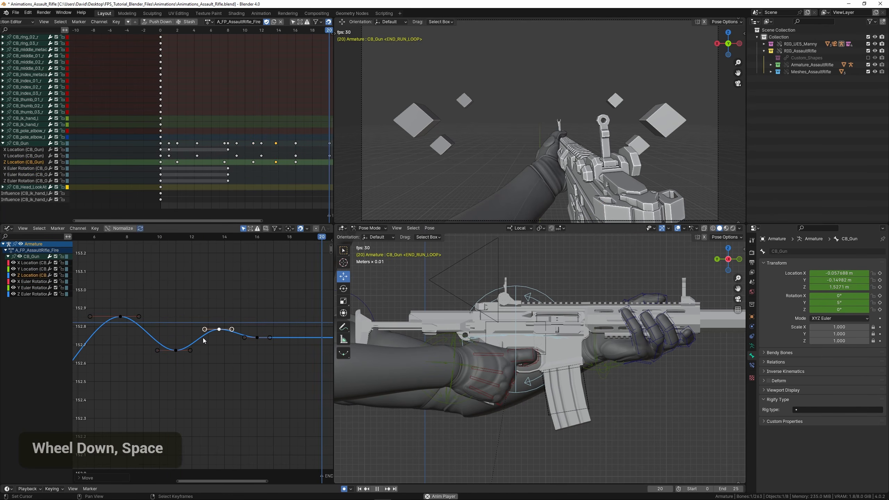
mouse_move(203, 338)
middle_mouse_down()
mouse_move(240, 341)
mouse_move(211, 341)
middle_mouse_up()
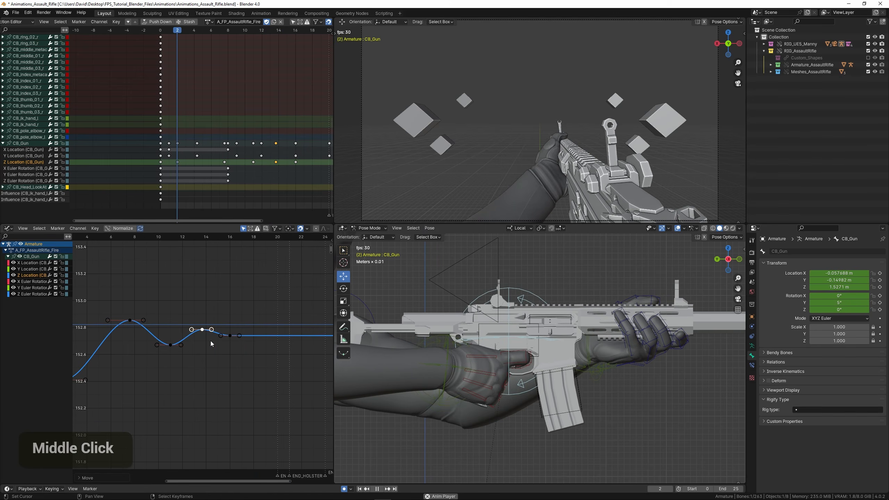
Spread the last three Z Location keys over time, placing them at about frames 12, 15.7 and 19
right_click(230, 336)
key("g")
key("x")
left_click(240, 348)
key("b")
left_click_drag(184, 312, 235, 337)
key("g")
key("x")
left_click(247, 336)
key("b")
left_click_drag(158, 340, 210, 350)
key("g")
key("x")
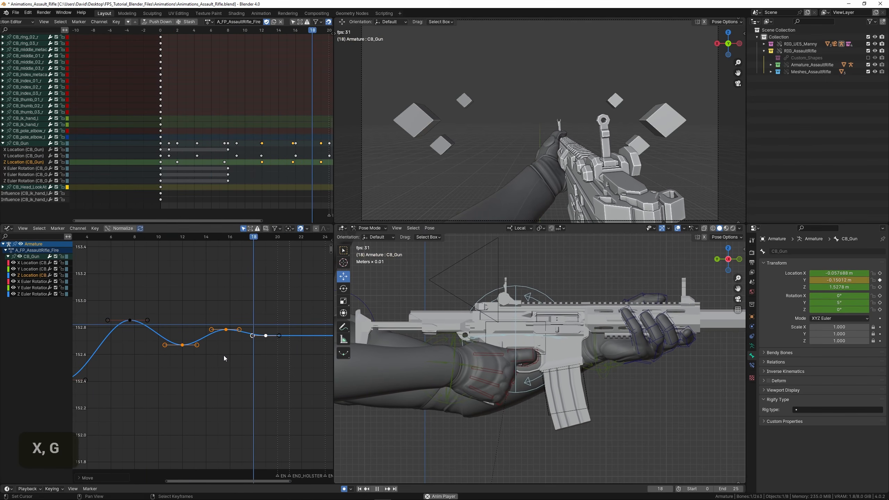
left_click(209, 354)
Move the small rebound key of the Z Location curve to about frame 16.7 and the final key to frame 21
right_click(231, 332)
key("b")
left_click_drag(199, 308, 278, 337)
key("g")
key("x")
left_click(253, 359)
right_click(279, 335)
key("Home")
key("g")
key("x")
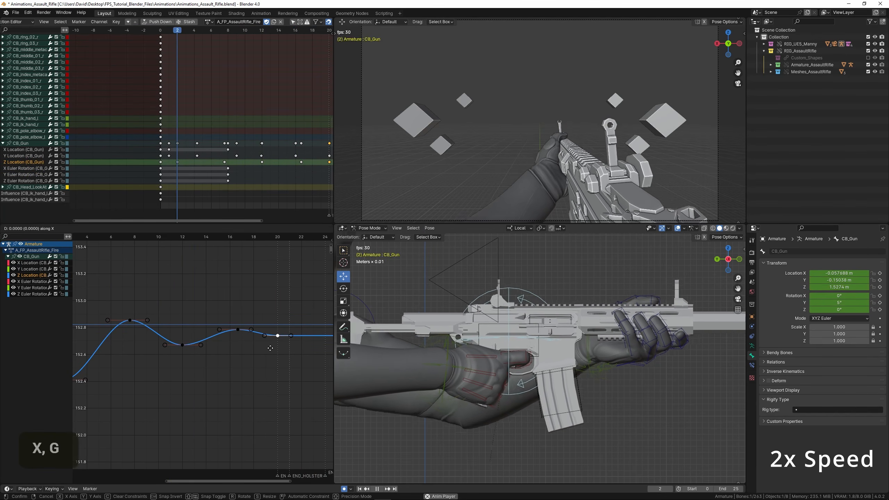
key("1")
key("Return")
Save the file, lower the small rebound key of the Z Location curve to about 152.76 and check the playback
key("ctrl+s")
scroll(216, 301, "up", 2)
key("g")
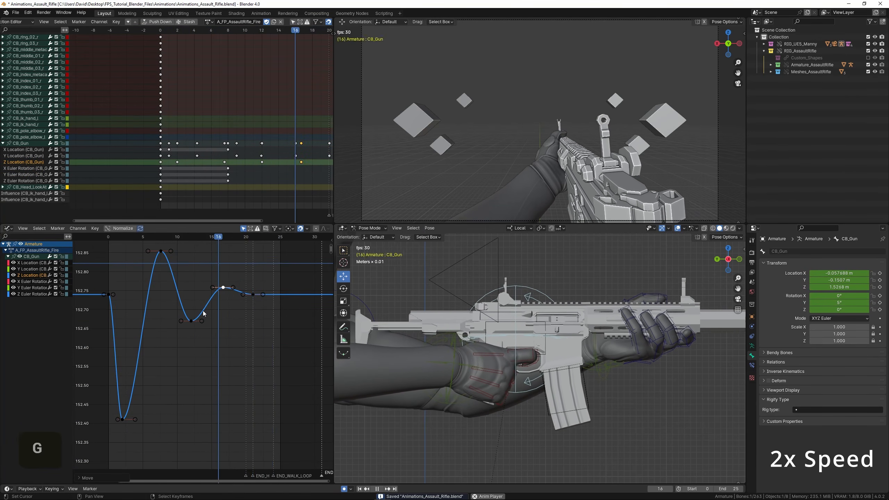
key("ctrl+space")
key("ctrl+space")
middle_click(186, 294)
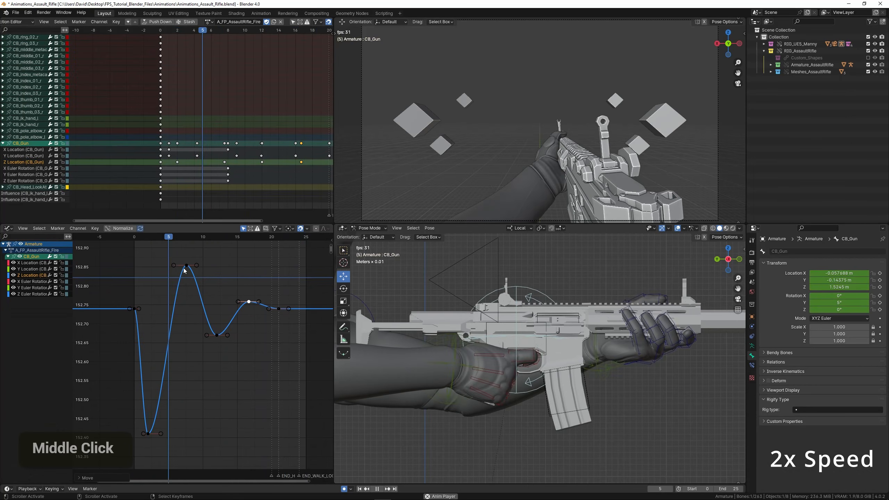
Move the first overshoot key of the Z Location curve to about frame 5.6 and replay in the maximized camera view
key("g")
key("x")
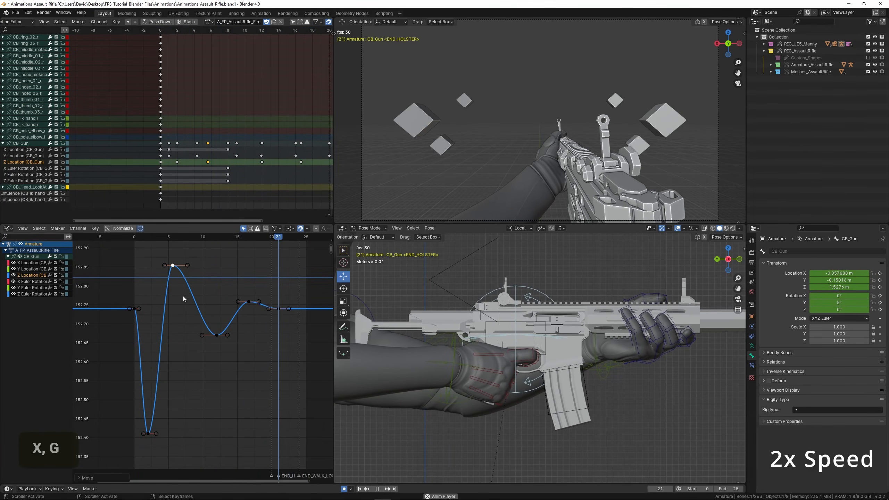
key("ctrl+space")
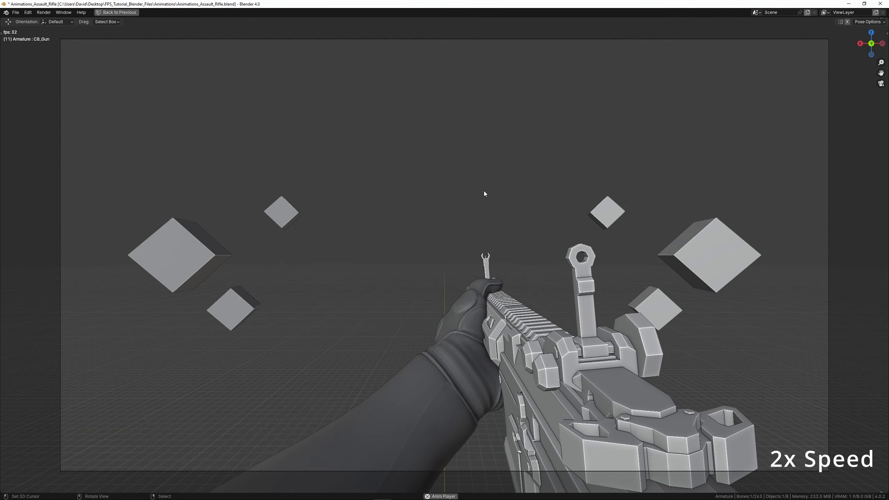
key("ctrl+space")
key("space")
Try the recoil peak key of the Y Location curve at frame 2 during playback, and return it to frame 1
double_click(30, 269)
key("KP_Decimal")
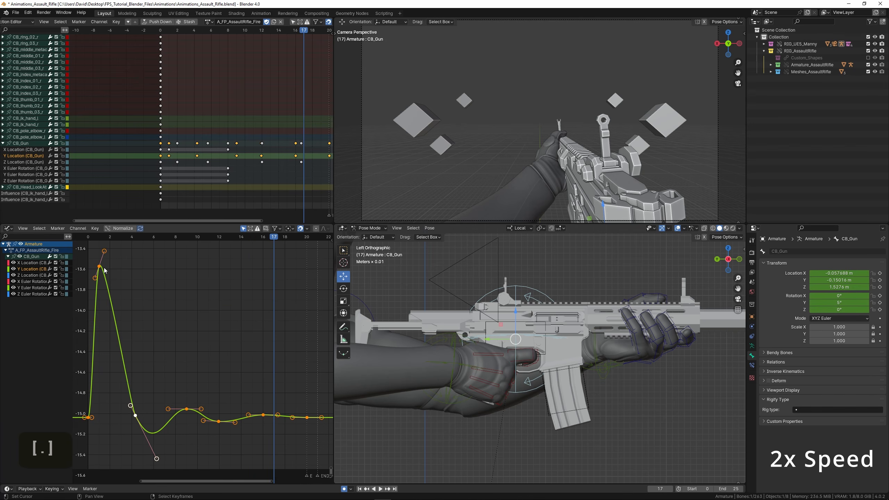
middle_click_drag(120, 267, 170, 273)
double_click(125, 278)
key("space")
double_click(124, 278)
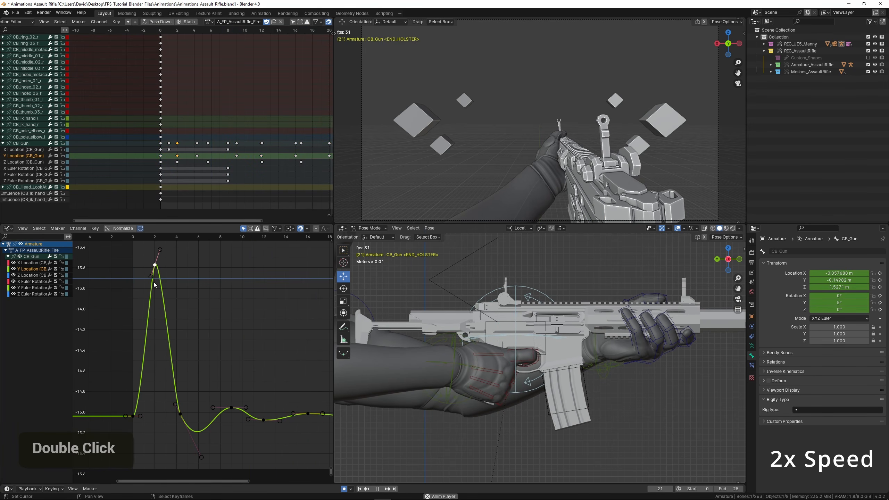
key("g")
key("x")
left_click(176, 282)
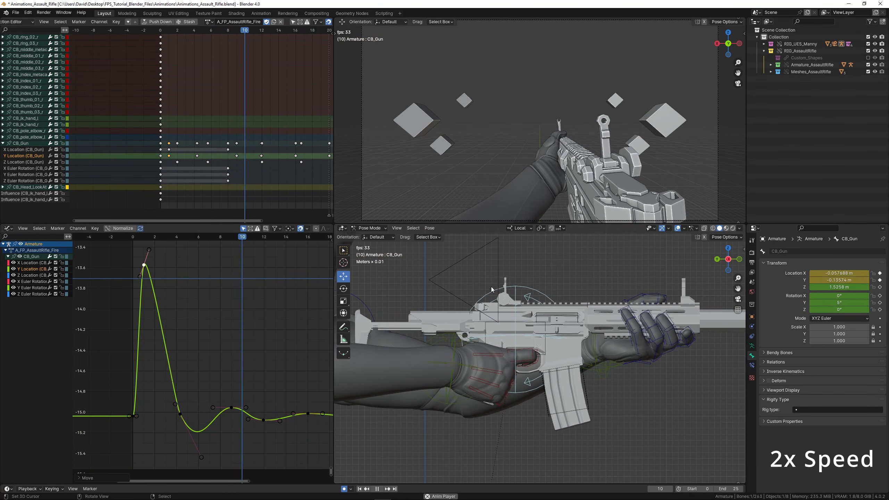
Save the file and duplicate the gun's frame 0 X Euler Rotation key to frames 1 and 3
key("ctrl+s")
double_click(32, 282)
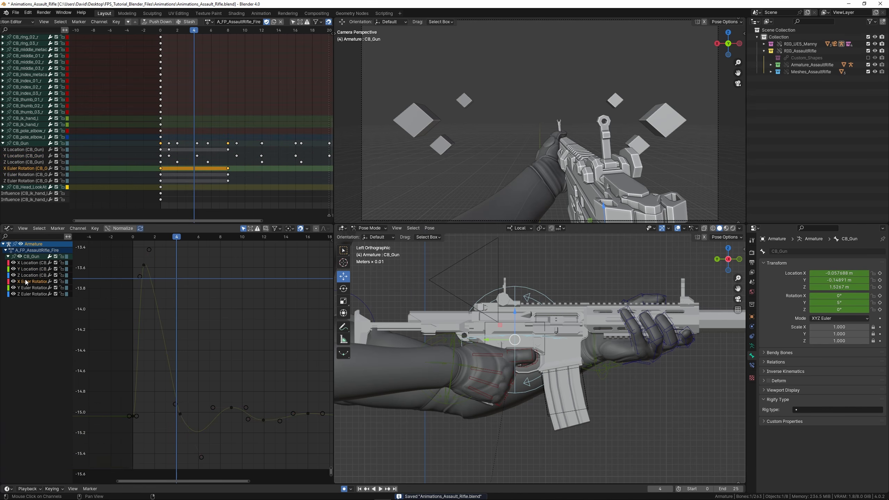
key("KP_Decimal")
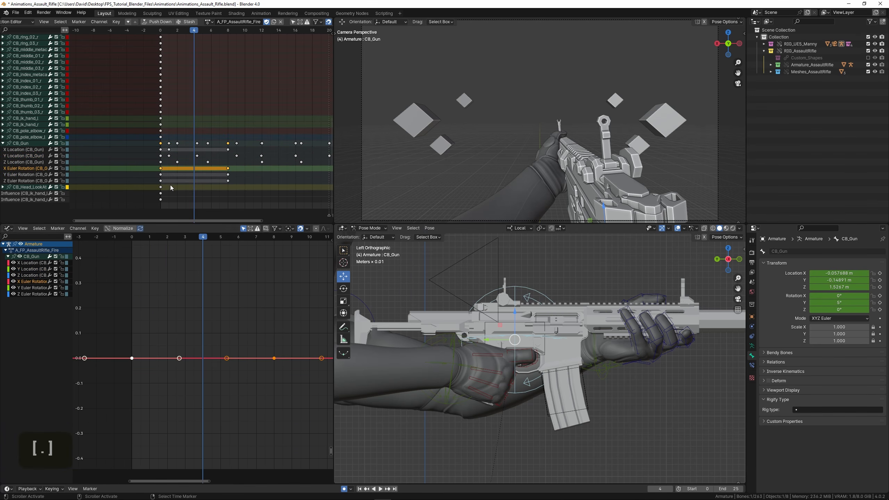
left_click(161, 169)
scroll(162, 180, "up", 5)
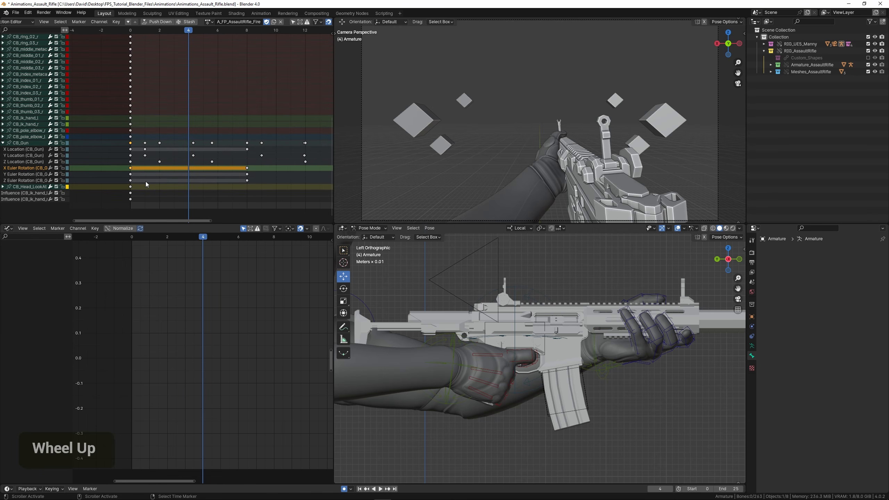
key("shift+d")
left_click(179, 182)
key("shift+d")
left_click(155, 186)
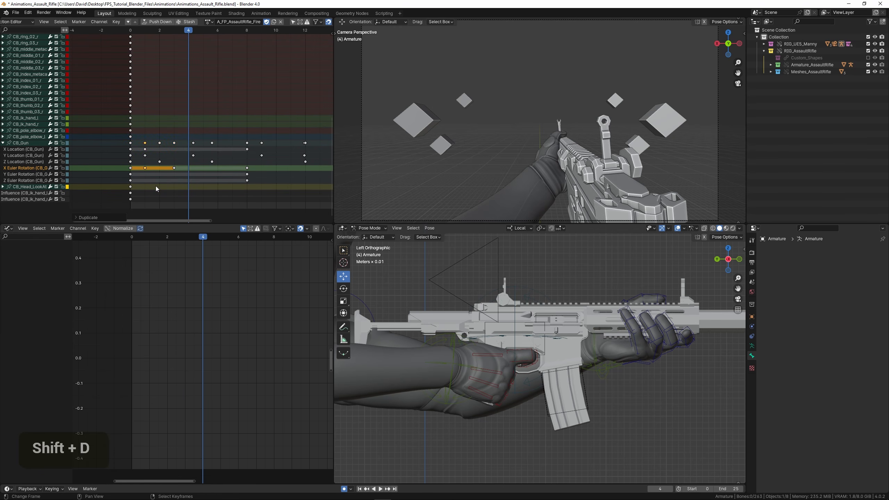
Add another X Euler Rotation key, place the last two keys at frames 7 and 10, and save the file
left_click(226, 183)
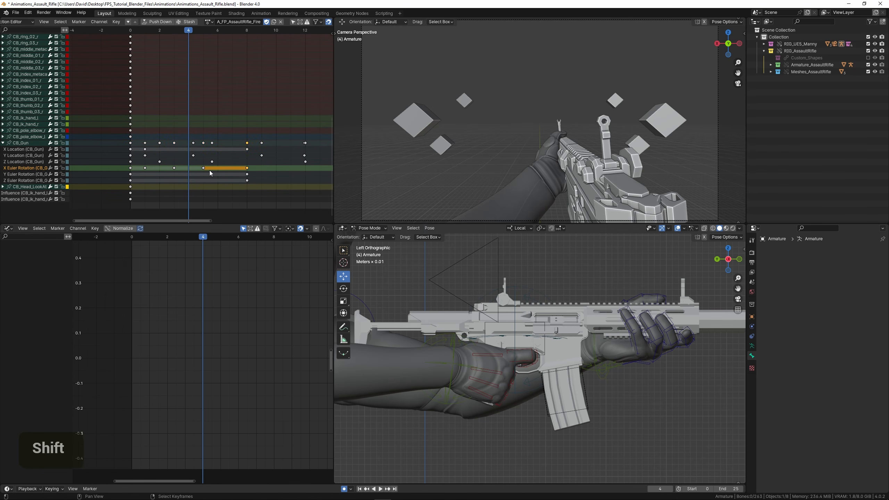
key("g")
left_click(227, 180)
key("ctrl+s")
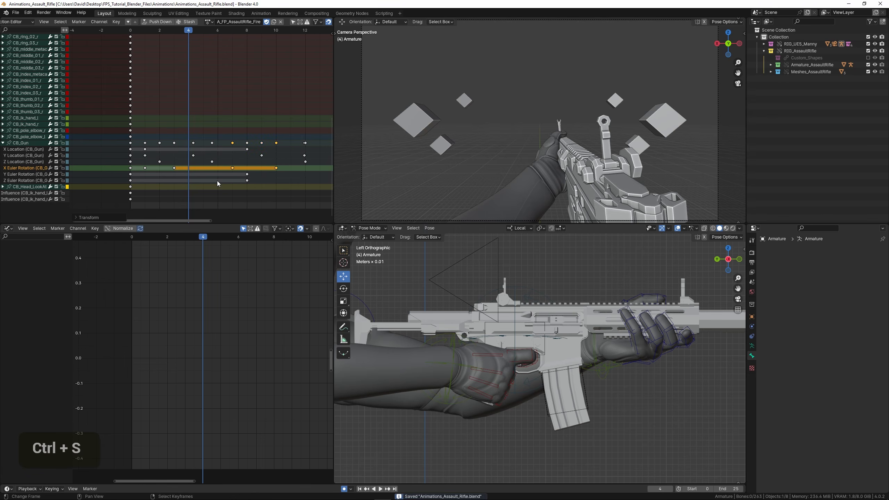
On CB_Gun's X Euler Rotation curve, lower the frame 1 key to about -2 degrees and replay the motion
left_click(30, 142)
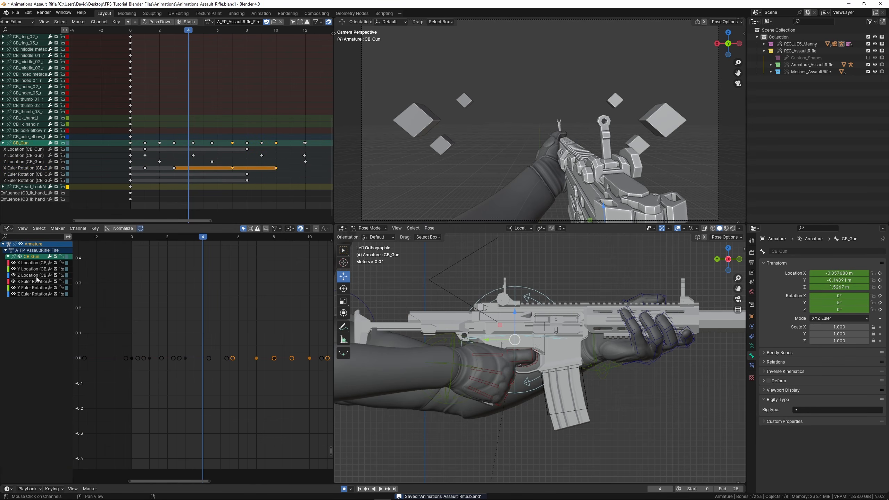
left_click(33, 284)
key("KP_Decimal")
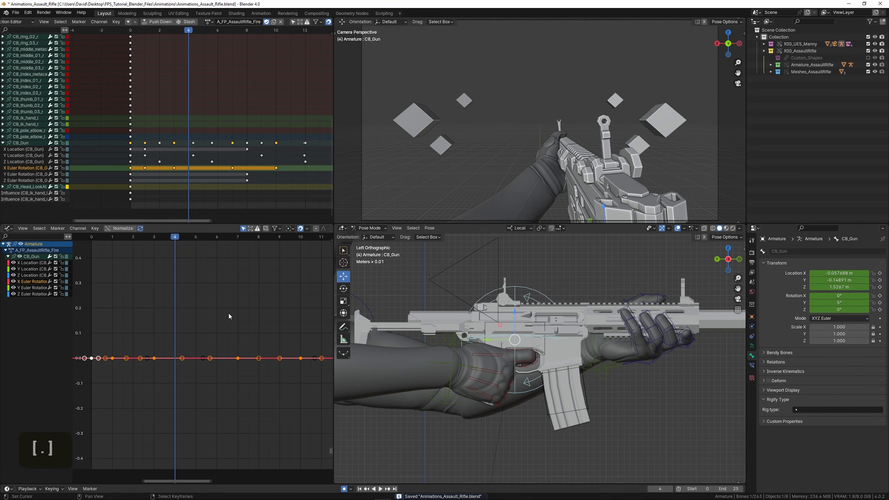
left_click(111, 345)
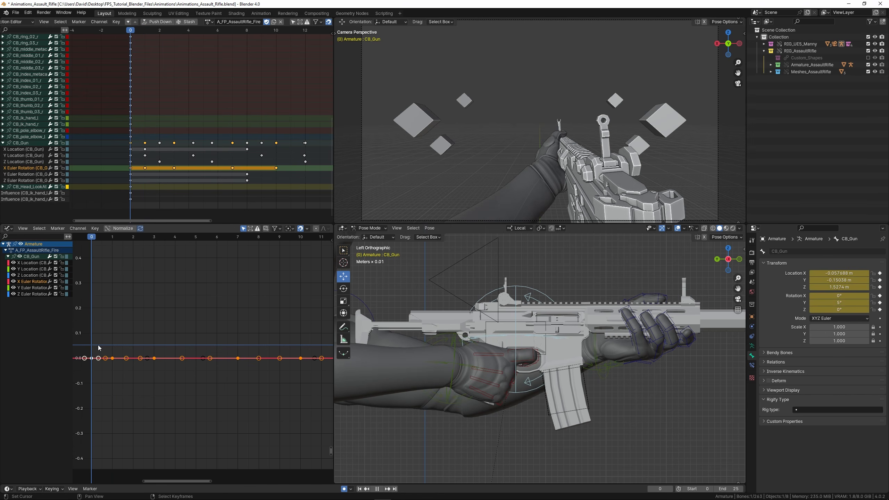
right_click(98, 344)
middle_click_drag(125, 319, 188, 312)
key("g")
key("y")
left_click(154, 346)
key("g")
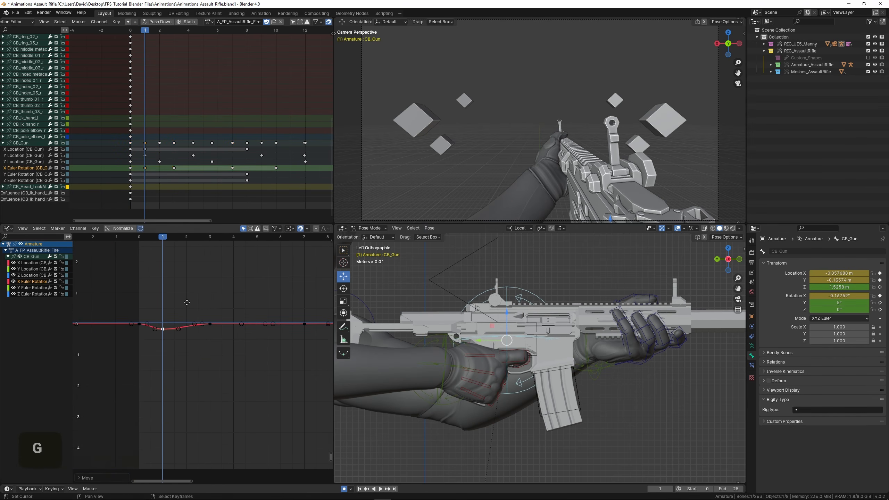
key("y")
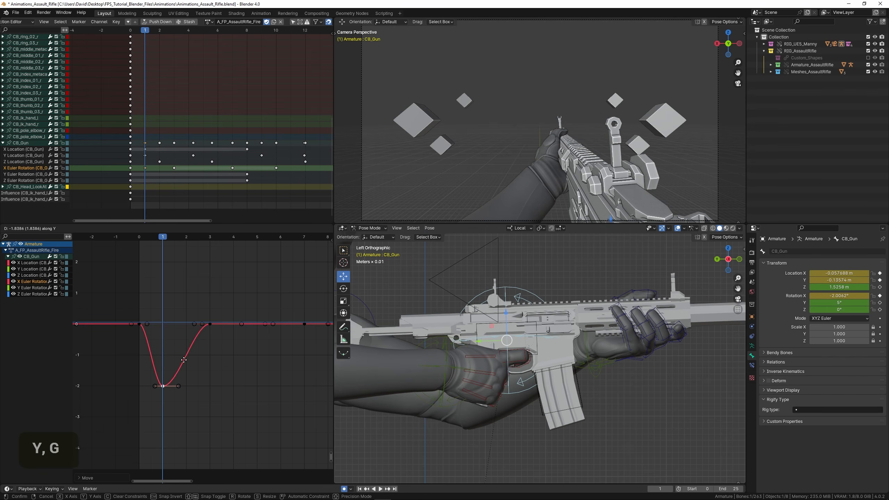
left_click(186, 362)
left_click(139, 314)
key("space")
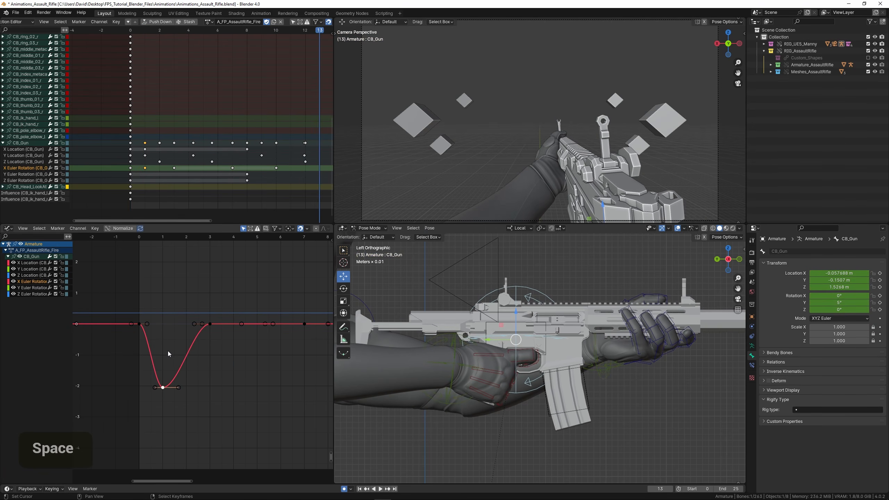
Move the frame 3 key of the X Euler Rotation curve to frame 5 at about 0.75 degrees and replay
right_click(210, 327)
key("g")
left_click(259, 310)
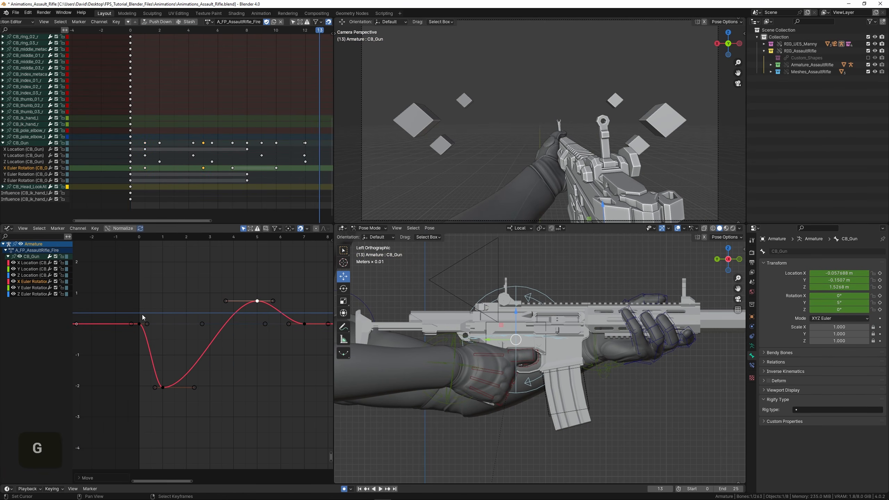
left_click(140, 316)
key("space")
left_click_drag(173, 316, 298, 323)
Lower the frame 7 key of the X Euler Rotation curve to about -0.6 degrees
scroll(300, 325, "down", 2)
middle_click_drag(301, 325, 226, 327)
scroll(226, 327, "up", 1)
right_click(225, 323)
key("g")
left_click(225, 342)
Insert an X Euler Rotation key raised to about 0.4 degrees, and shift it to frame 9.5 and the final key to frame 11
left_click(256, 332, "ctrl")
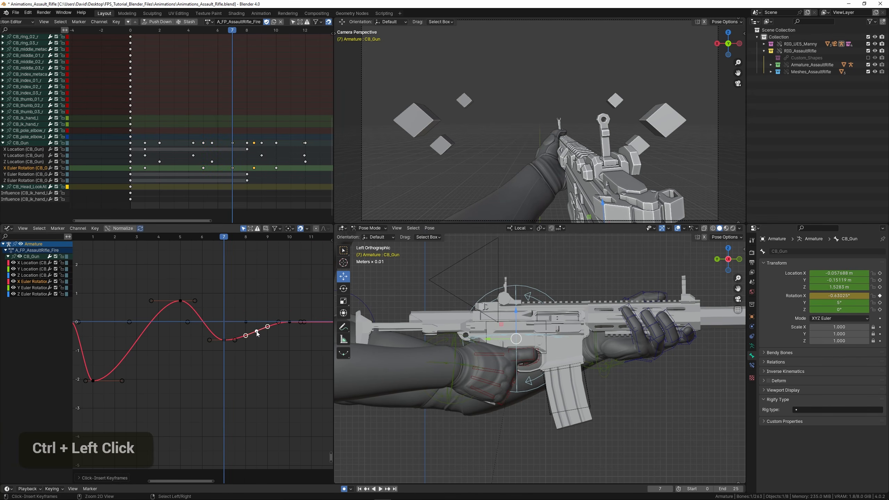
key("g")
left_click(255, 311)
middle_click_drag(289, 323, 229, 328)
right_click(214, 317, "shift")
key("g")
key("x")
left_click(226, 336)
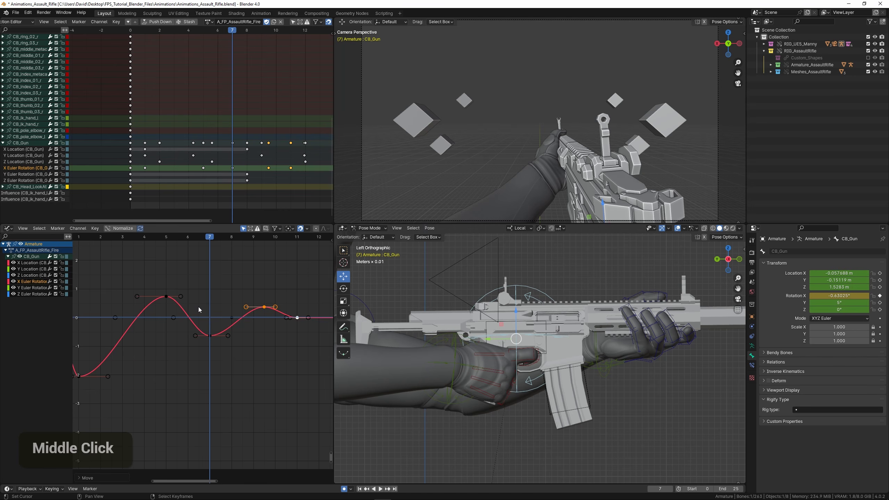
Try an extra X Euler Rotation key at about frame 3 and about -1 degree, and undo it
middle_click_drag(160, 320, 196, 335)
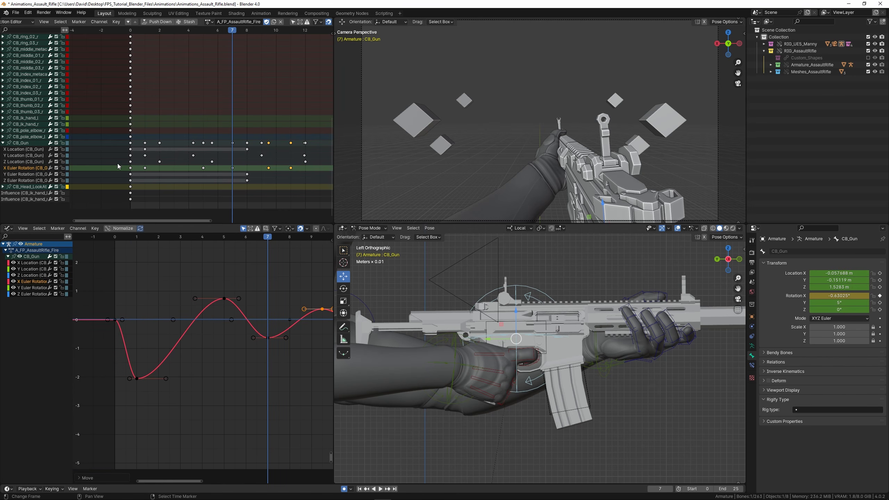
left_click(183, 334, "ctrl")
key("g")
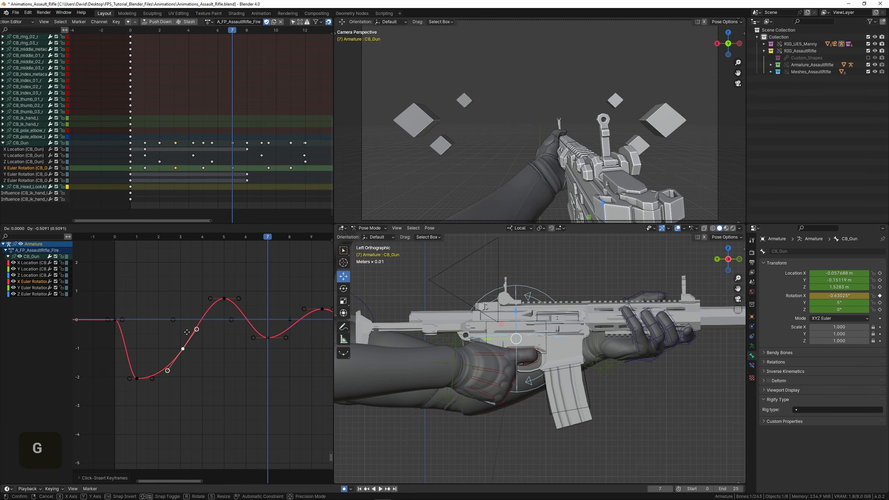
key("ctrl+z")
Replay the motion and scale the X Euler Rotation keys at frames 5, 7 and 9.5 vertically to about 0.3, -0.4 and 0.1 degrees
scroll(119, 315, "down", 2)
key("space")
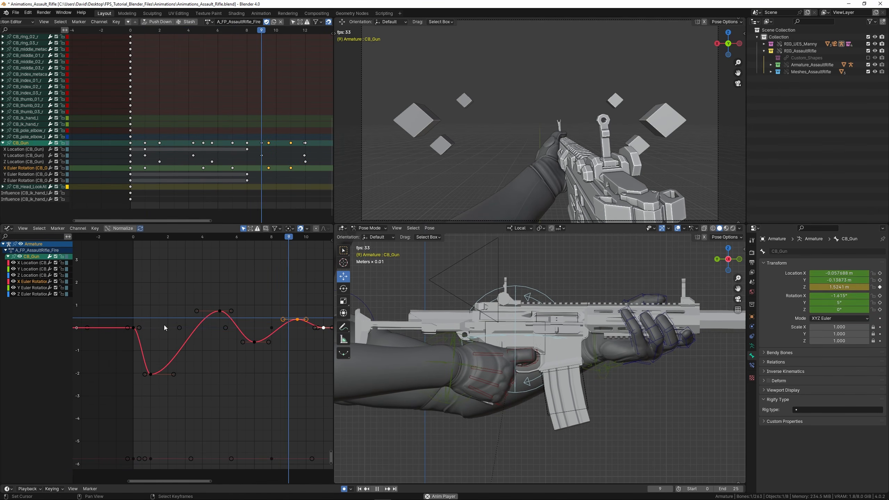
scroll(168, 324, "up", 2)
middle_click_drag(168, 324, 236, 317, "ctrl")
key("space")
scroll(220, 367, "up", 2)
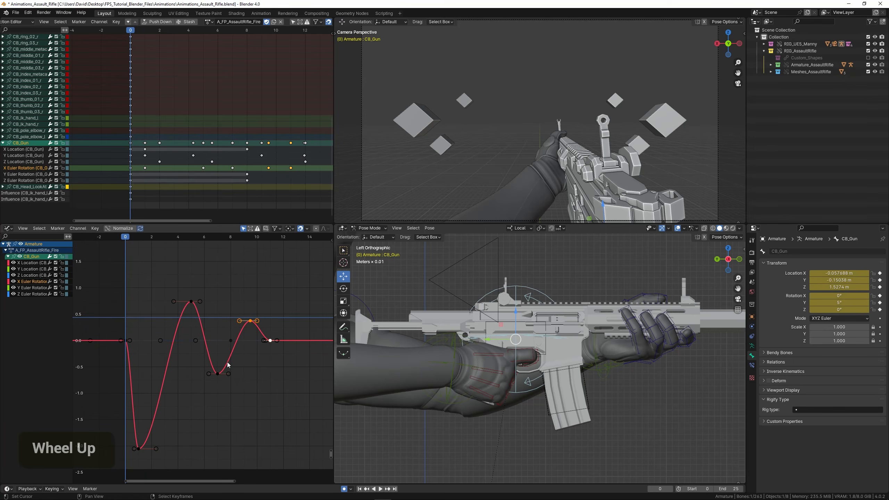
left_click(217, 373)
key("s")
key("y")
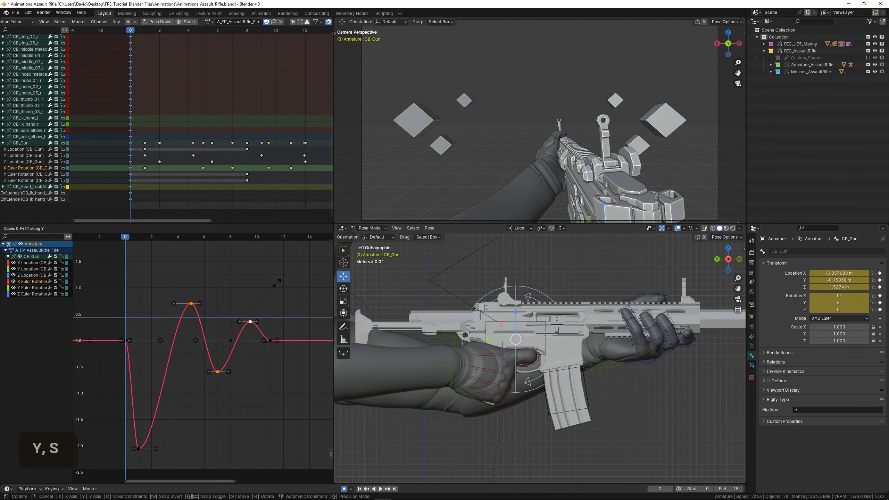
left_click(258, 319)
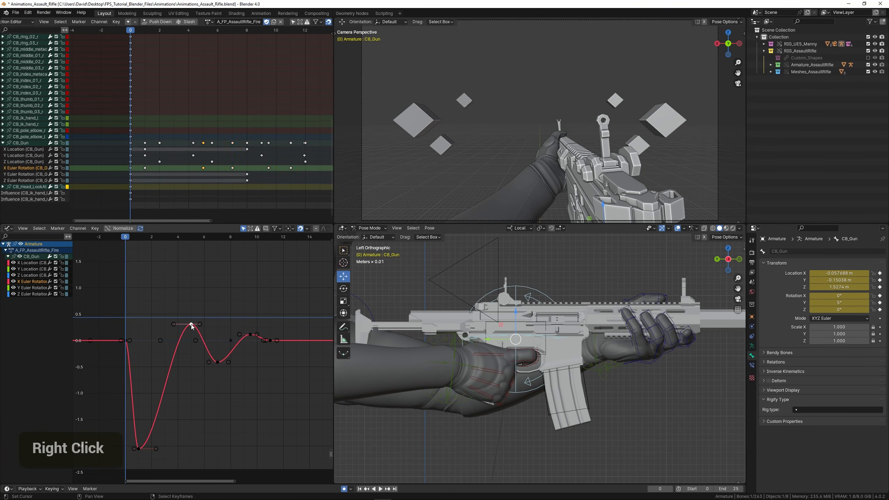
Raise the X Euler Rotation key at frame 5 to about 0.7 degrees and the frame 7 key to about -0.25 degrees
key("g")
key("y")
double_click(118, 310)
key("space")
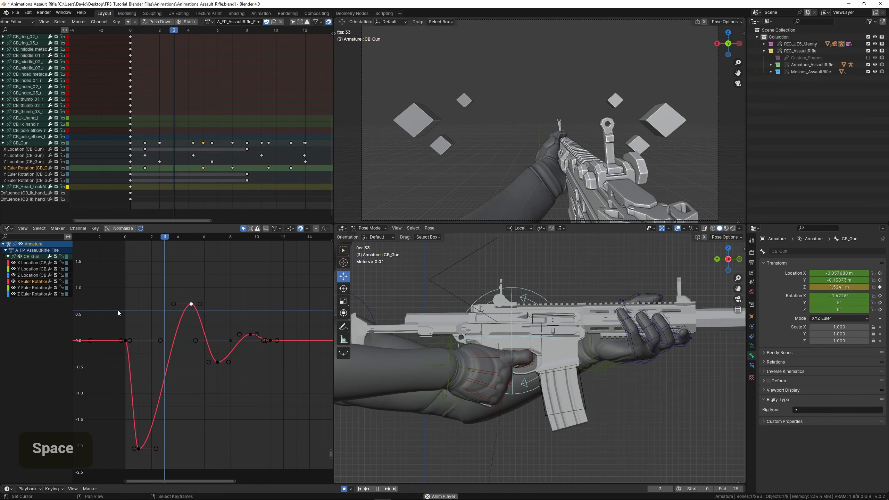
key("space")
left_click(217, 362)
key("g")
left_click(232, 351)
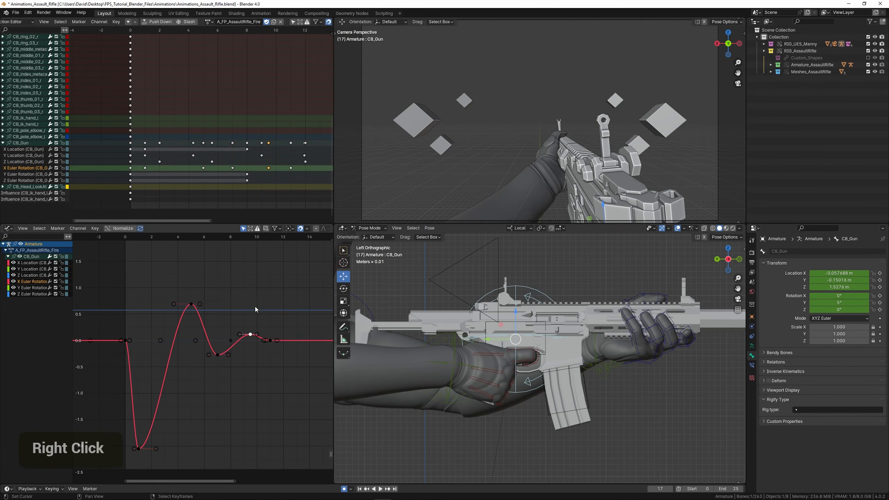
Widen the handles of the frame 5 X Euler Rotation key and replay the motion
right_click(191, 304)
key("s")
left_click(134, 310)
key("space")
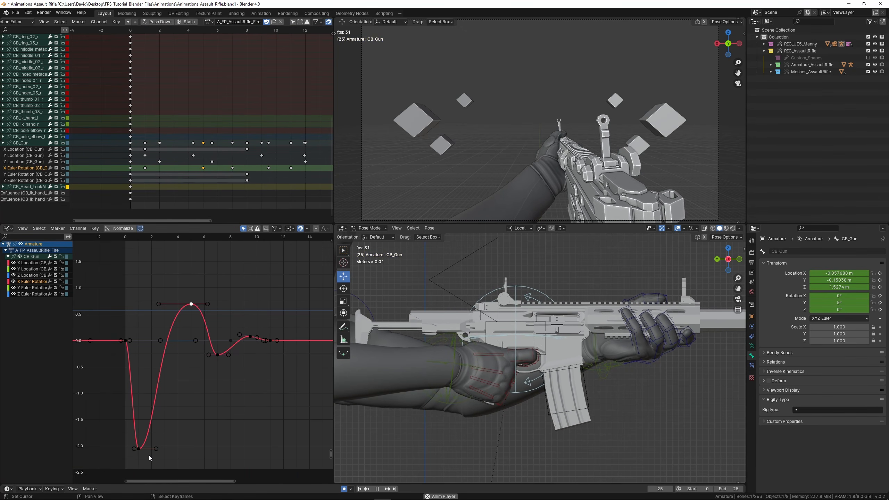
Flip all X Euler Rotation keys except the first and last vertically with scale -1, and shift them so frame 1 peaks at about 2 degrees
right_click(150, 425)
key("b")
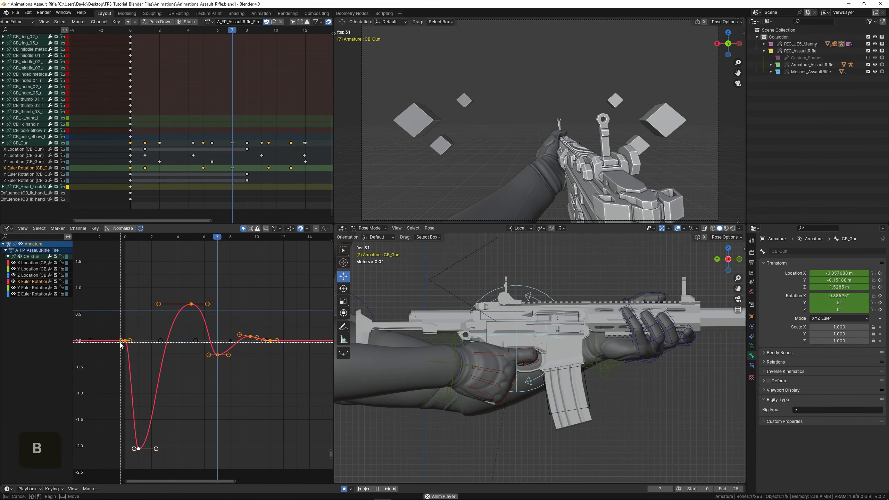
left_click_drag(112, 334, 135, 348, "shift")
scroll(245, 352, "up", 3)
key("b")
left_click_drag(272, 344, 284, 331, "shift")
scroll(272, 351, "down", 2)
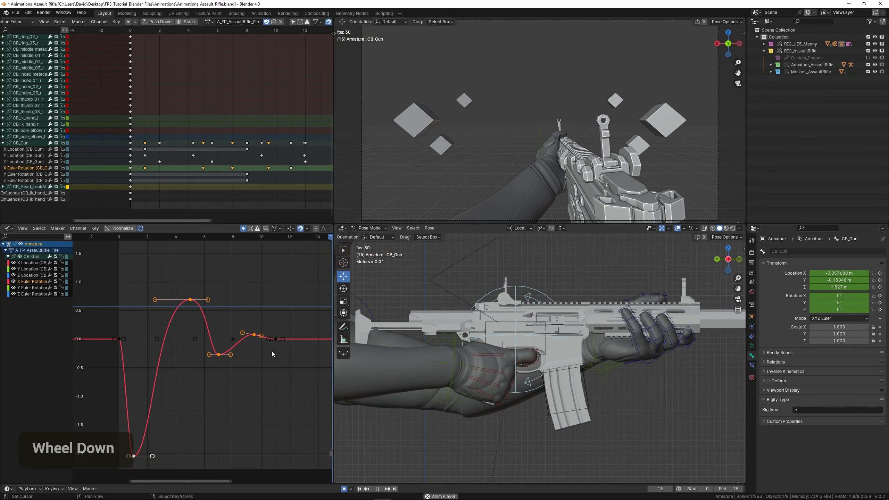
scroll(260, 357, "down", 1)
key("space")
type("sy-1")
key("Return")
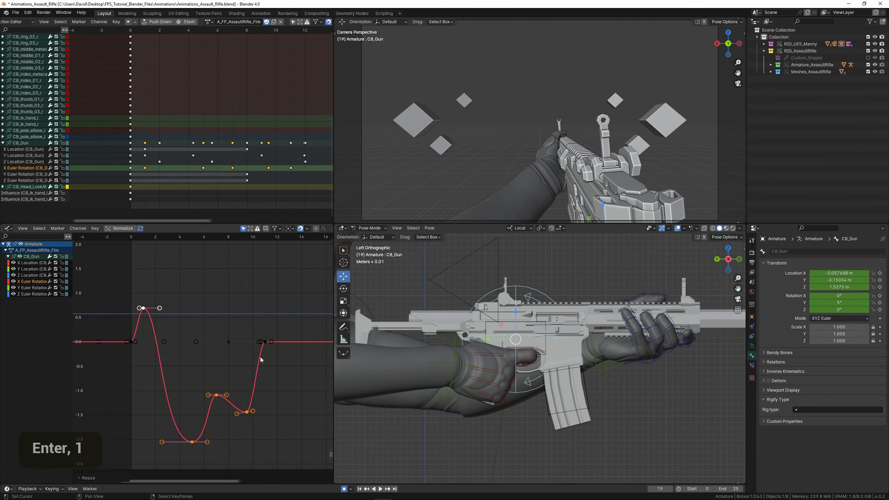
key("y")
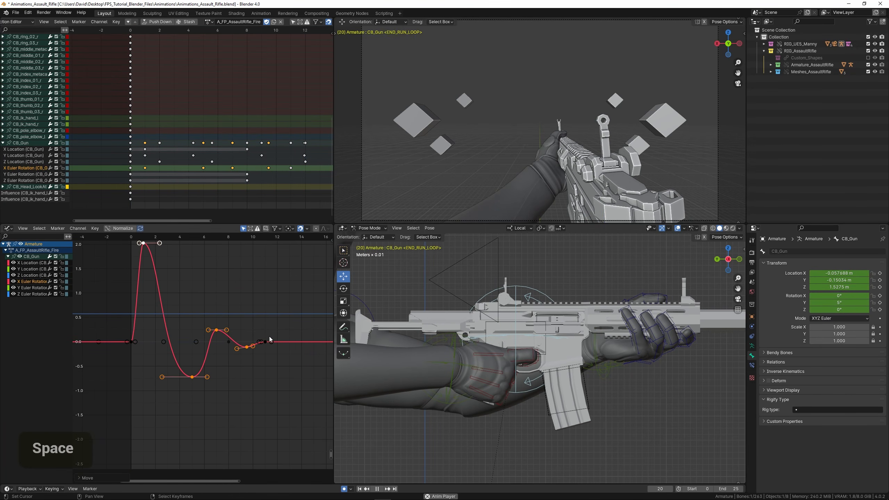
middle_click_drag(225, 331, 238, 349)
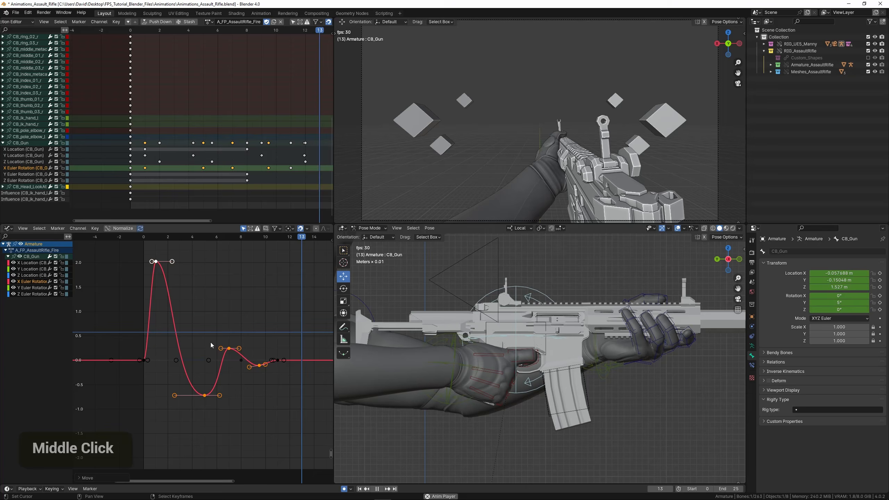
double_click(140, 332)
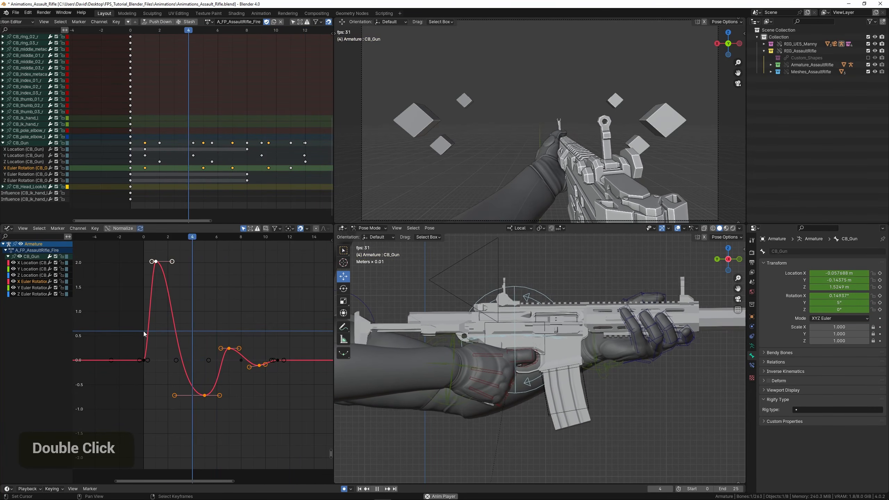
Move the frame 5 X Euler Rotation key to frame 3 at about -0.4 degrees and review the playback in an enlarged camera view
right_click(205, 395)
key("g")
left_click(187, 384)
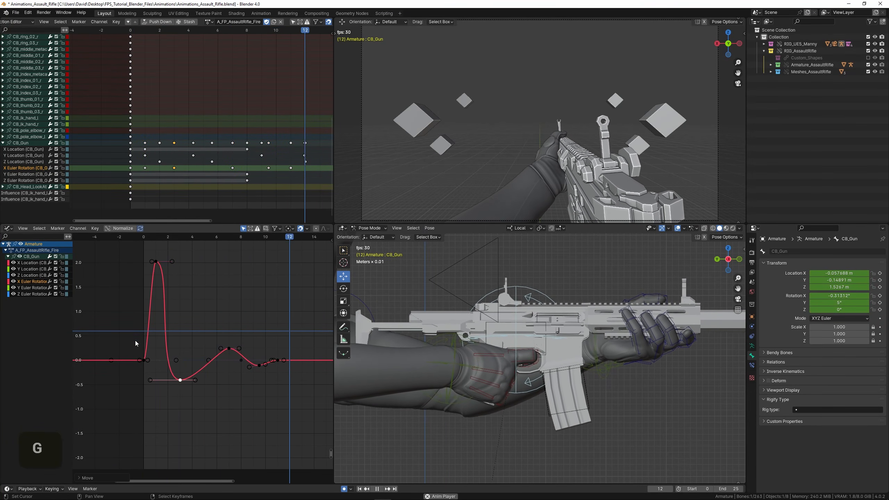
key("ctrl+space")
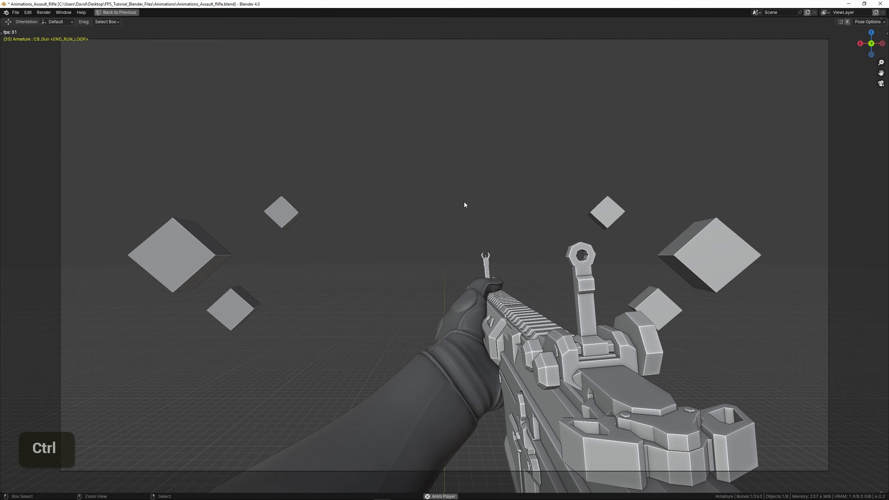
key("ctrl+space")
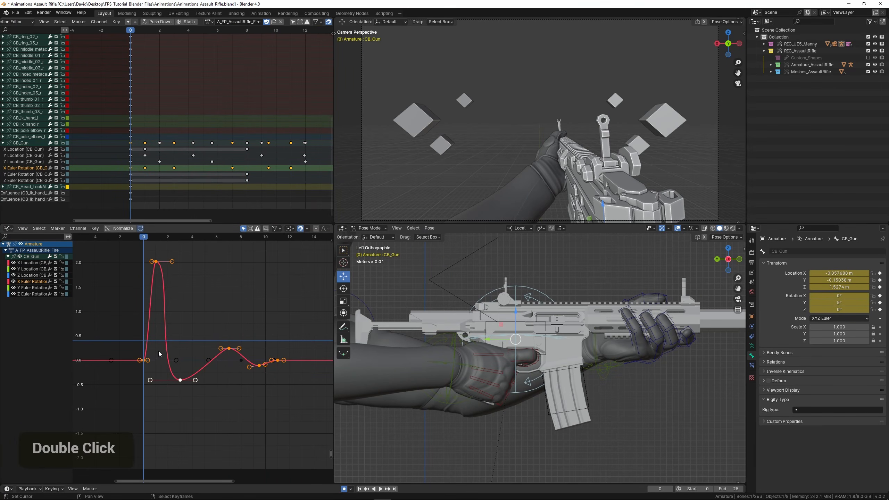
Try flipping the inner X Euler Rotation keys back so frame 1 dips to about -2 degrees, and replay
scroll(210, 372, "up", 1)
key("b")
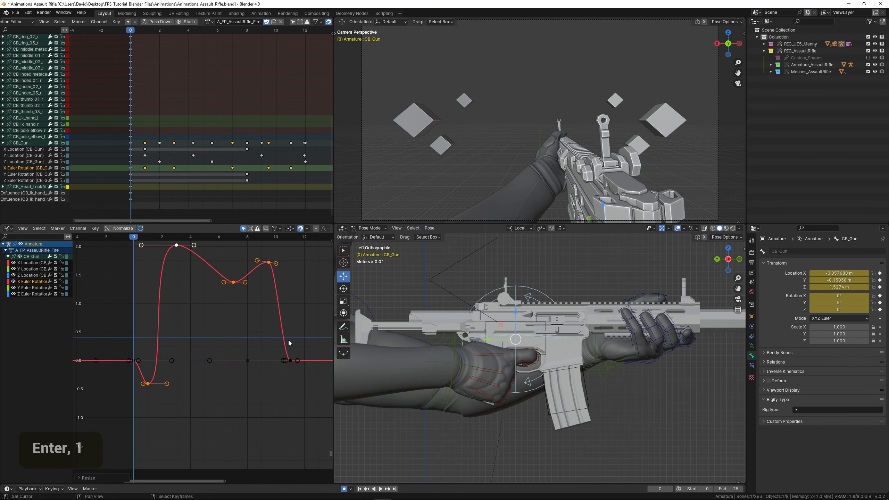
key("g")
key("y")
scroll(142, 331, "down", 2)
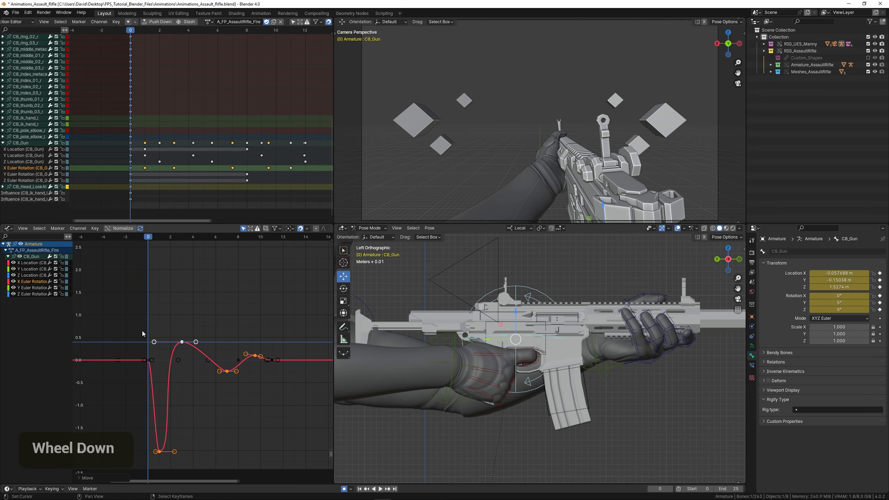
key("space")
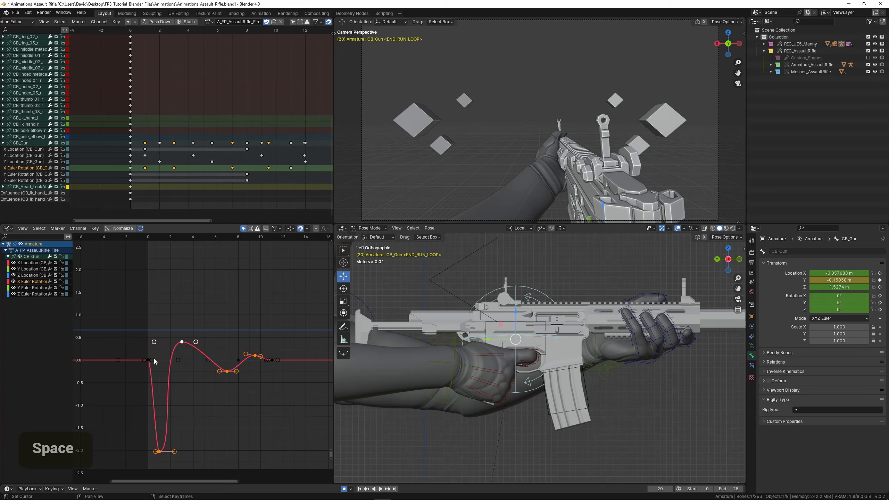
Try shifting the X Euler Rotation keys at frames 1 and 3 to frames 2 and 4, and replay
right_click(166, 417)
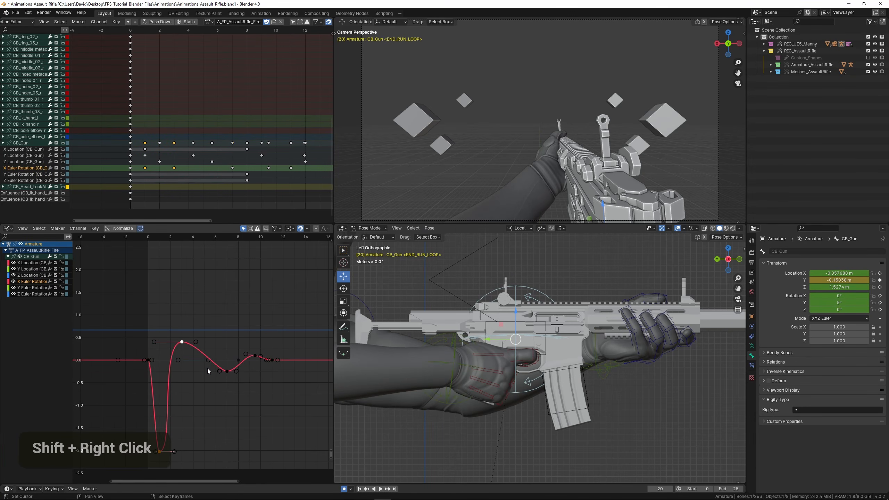
key("g")
key("x")
double_click(148, 342)
key("space")
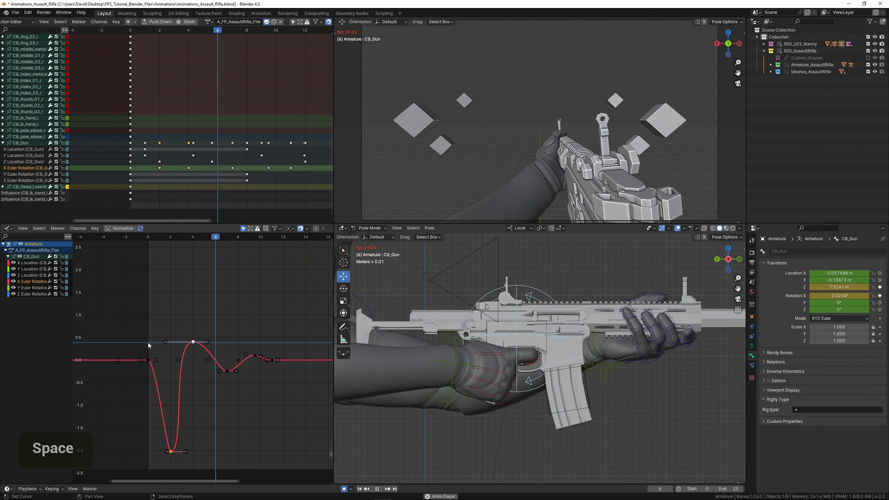
Undo the key shift and the last vertical flip of the X Euler Rotation curve, and replay the motion
key("ctrl+z")
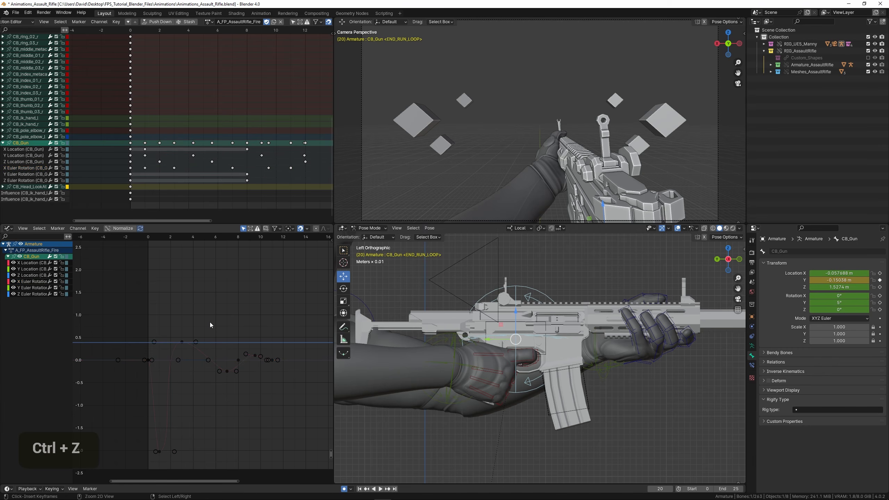
key("ctrl+z")
key("ctrl+z")
key("space")
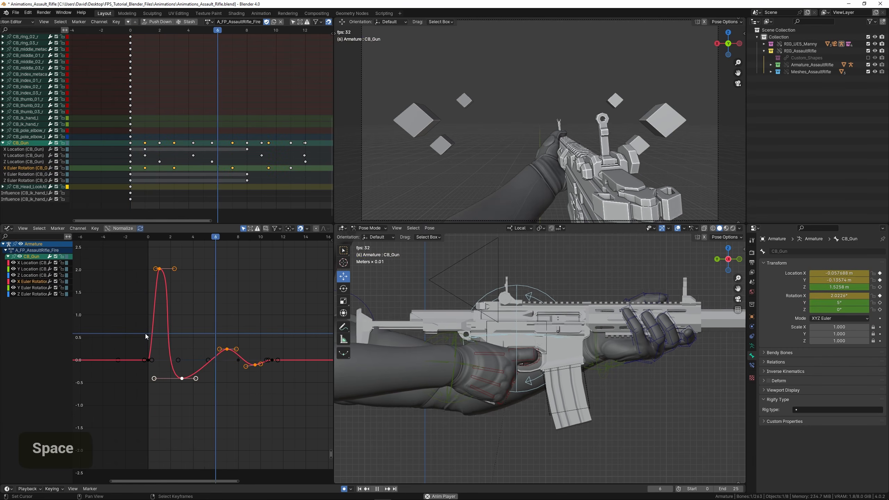
key("space")
Shift the X Euler Rotation key at frame 3 horizontally to frame 4
right_click(160, 269)
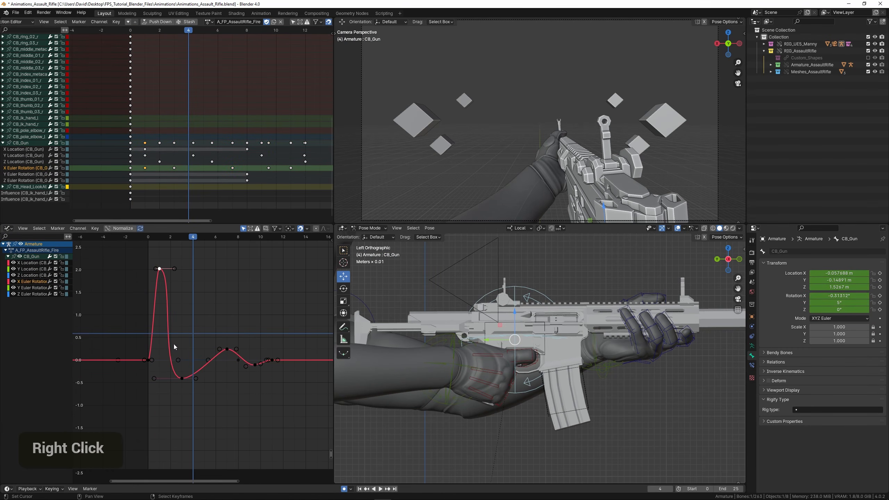
right_click(183, 376)
scroll(190, 362, "up", 3)
key("g")
key("x")
left_click(203, 362)
Lower the frame 1 X Euler Rotation key to about 0.9 degrees and shorten its handles
left_click_drag(116, 324, 148, 328)
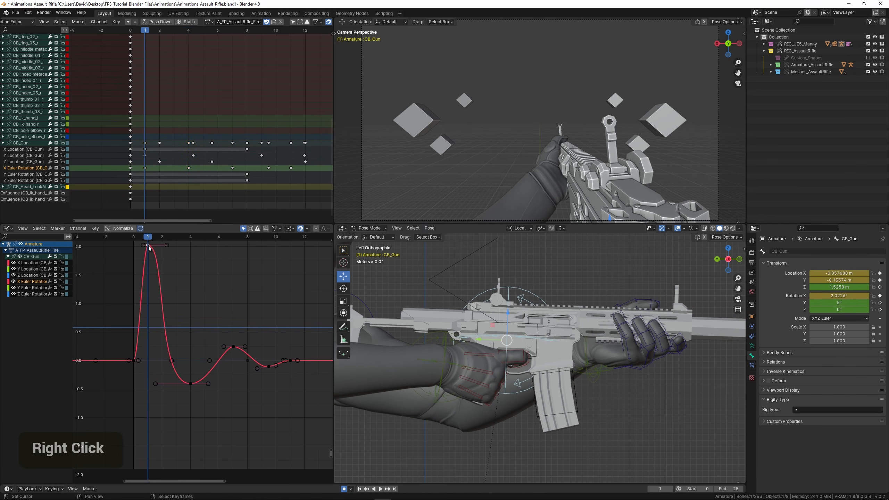
key("g")
key("y")
left_click(147, 310)
key("s")
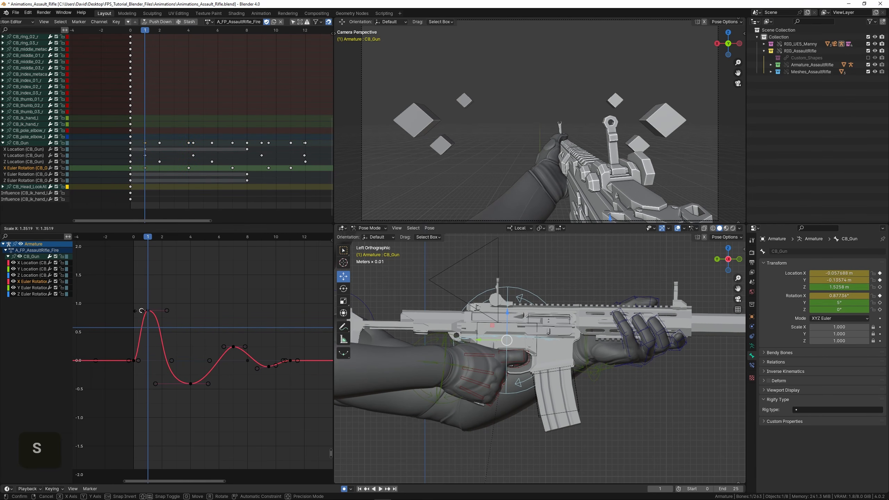
right_click(148, 311)
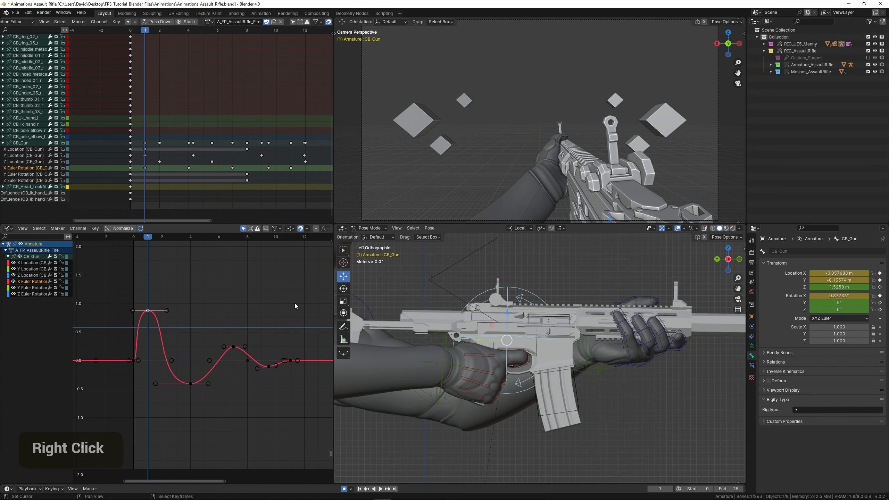
key("s")
double_click(130, 311)
Replay the fire motion and review it in the side view and the enlarged camera view
key("space")
left_click(130, 311)
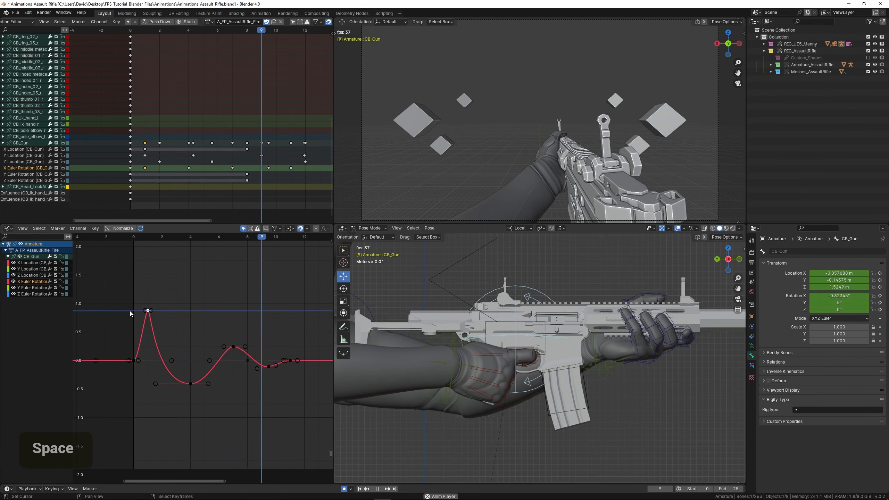
left_click(130, 311)
left_click(130, 311)
scroll(516, 325, "down", 2)
middle_click_drag(517, 325, 481, 324, "shift")
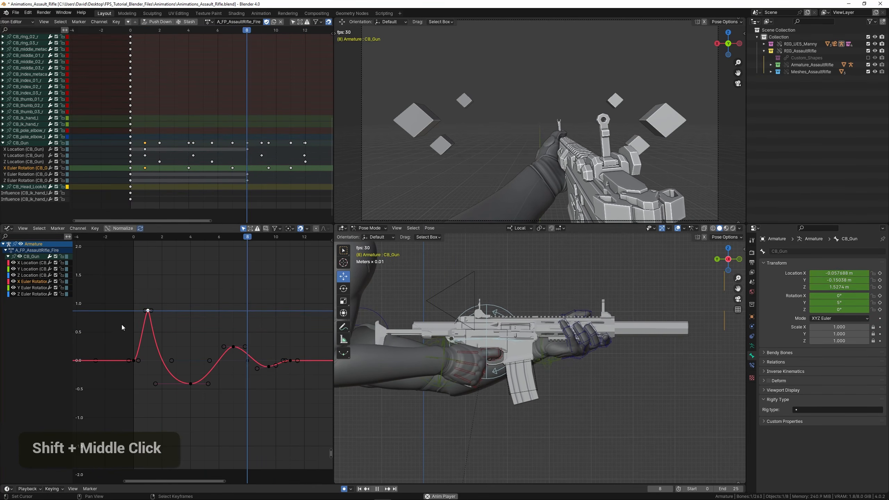
key("ctrl+space")
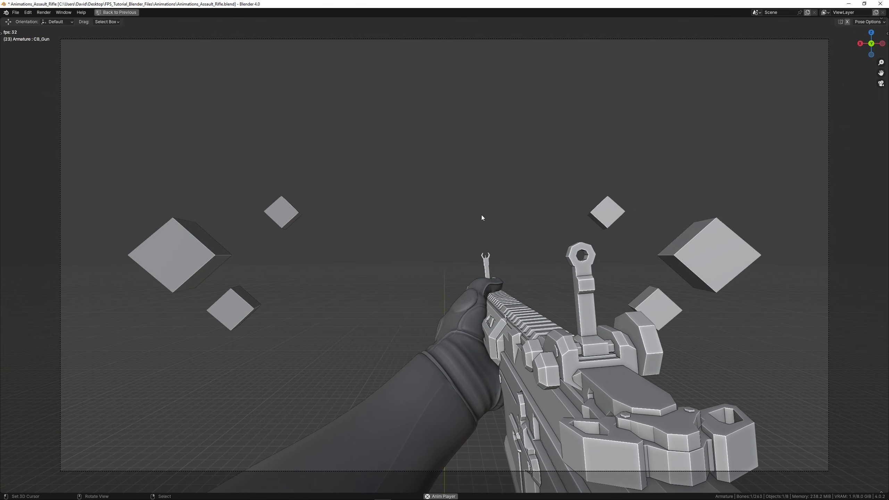
key("space")
key("ctrl+space")
Raise the frame 2 key of the gun's Z Location curve to about 152.6, widen its handles and replay
double_click(30, 275)
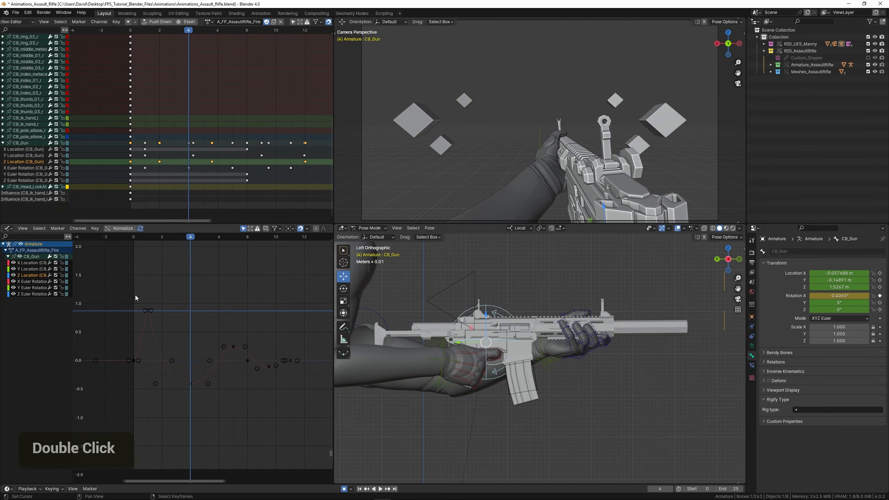
key("KP_Decimal")
scroll(136, 326, "down", 2)
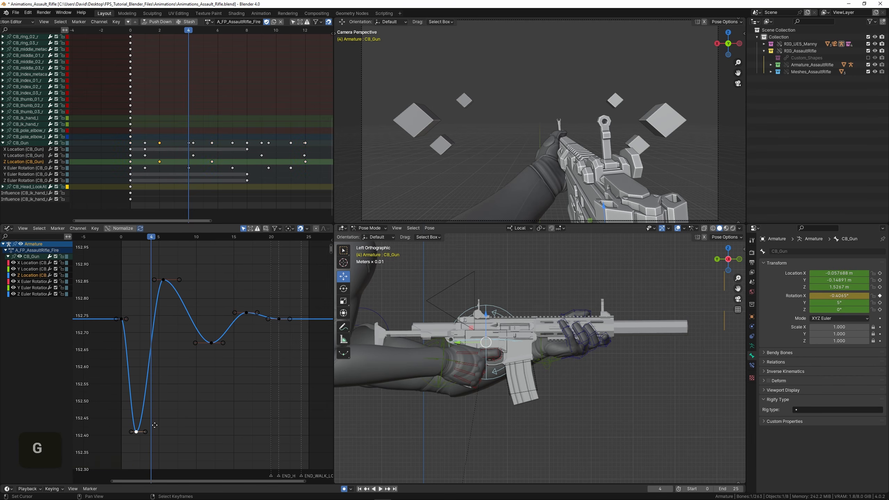
left_click(154, 358)
key("s")
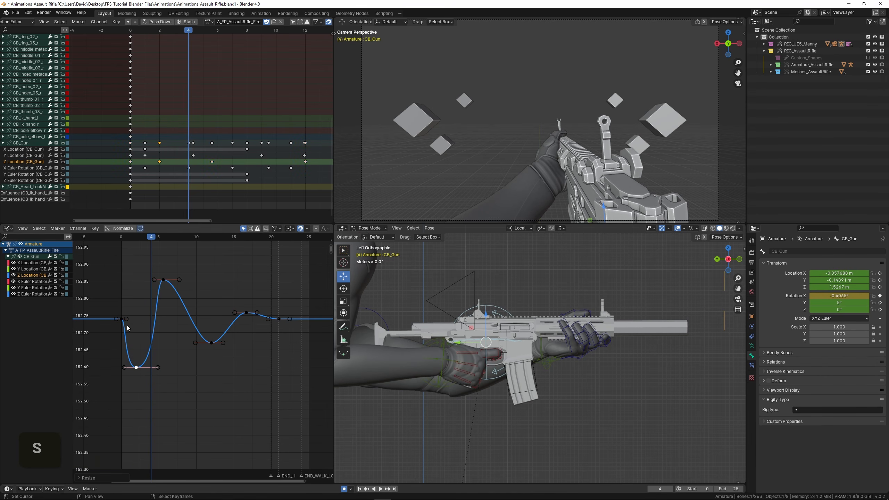
key("space")
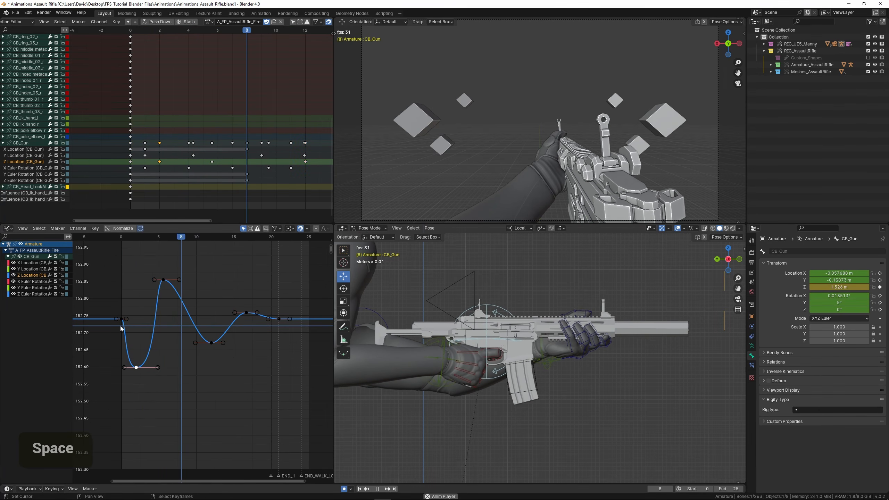
Raise the Z Location key near frame 5.5 to about 152.97
right_click(164, 280)
key("g")
left_click(175, 347)
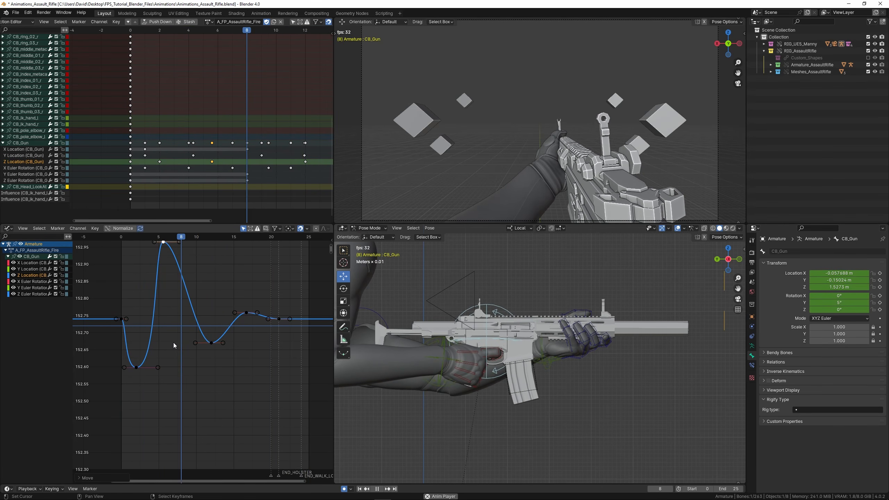
Raise the frame 1 key of the gun's Y Location curve to about -13.0 and replay the motion
double_click(29, 269)
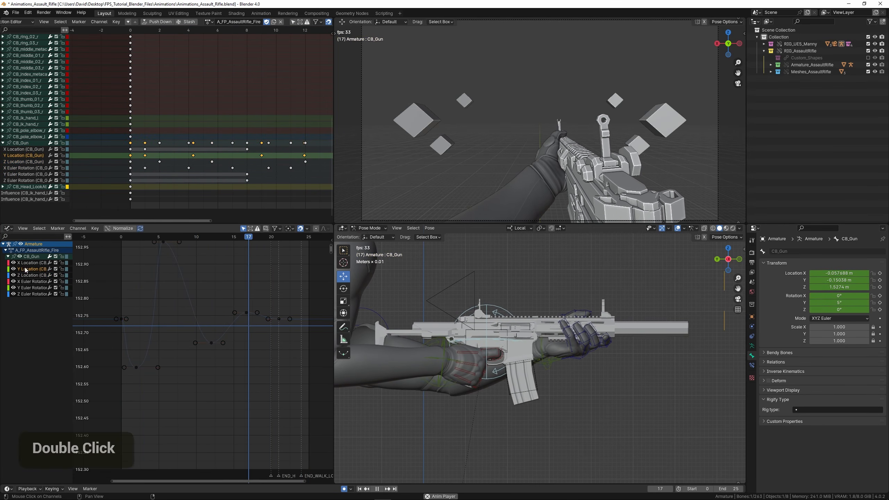
key("space")
key("KP_Decimal")
scroll(127, 299, "down", 2)
right_click(119, 292)
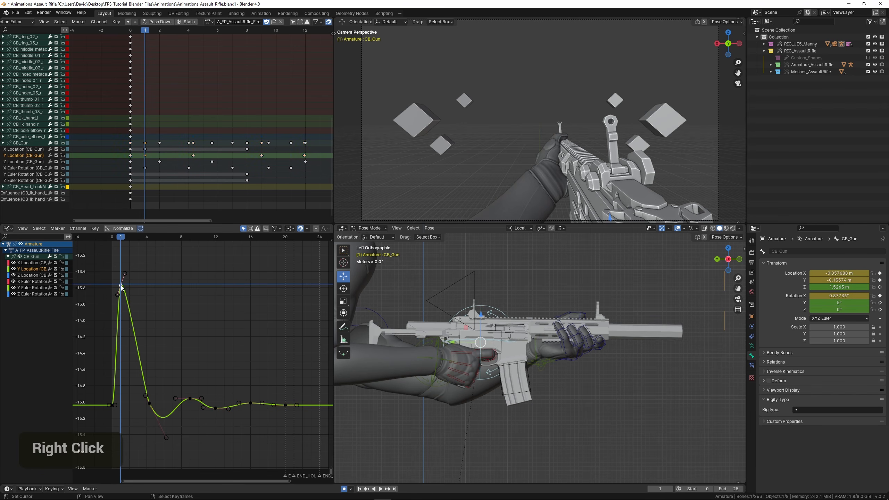
middle_click_drag(131, 332, 162, 347)
key("g")
key("y")
double_click(159, 297)
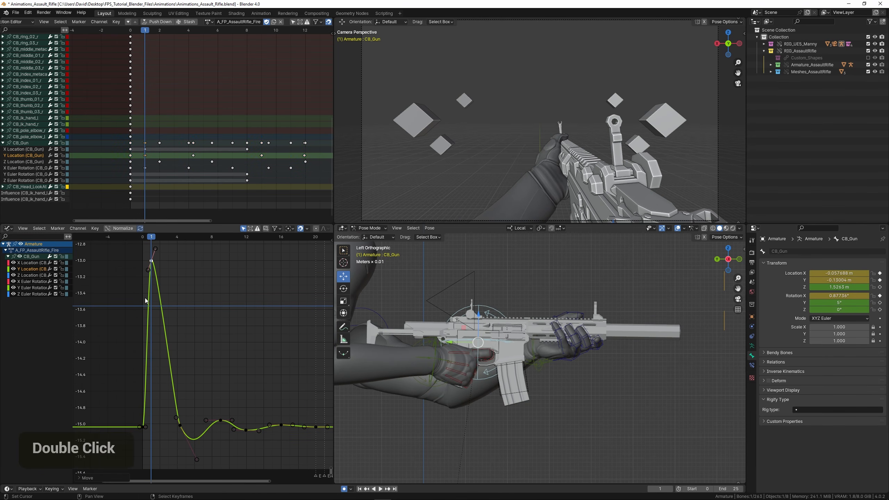
key("space")
Lower the frame 1 key of the gun's Y Location curve to about -13.2, save the file and review the motion from a three-quarter view
double_click(159, 292)
key("g")
key("y")
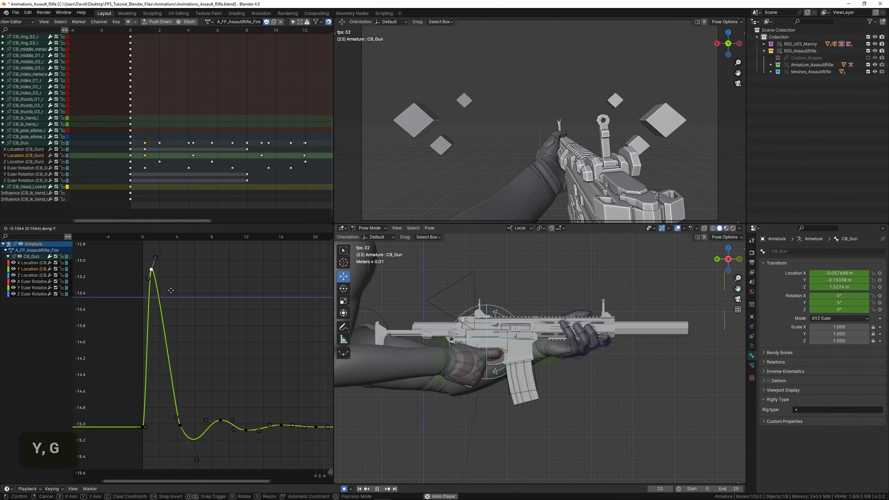
left_click(171, 298)
key("ctrl+s")
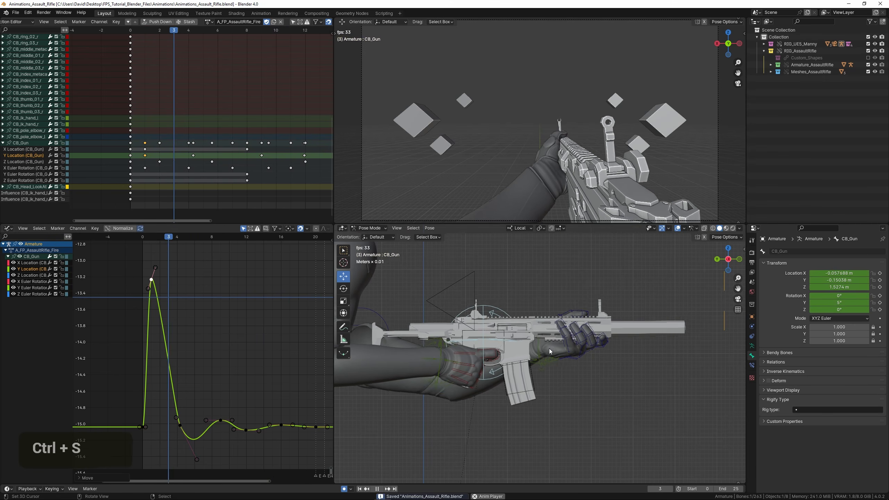
middle_click_drag(549, 348, 443, 336)
key("space")
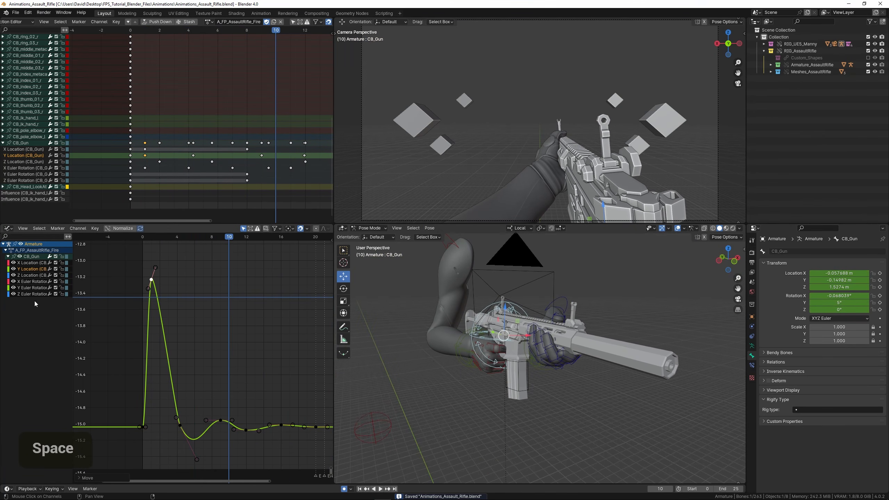
Duplicate the gun's Y Euler Rotation key to frames 2, 3 and 5 and save the file
double_click(29, 288)
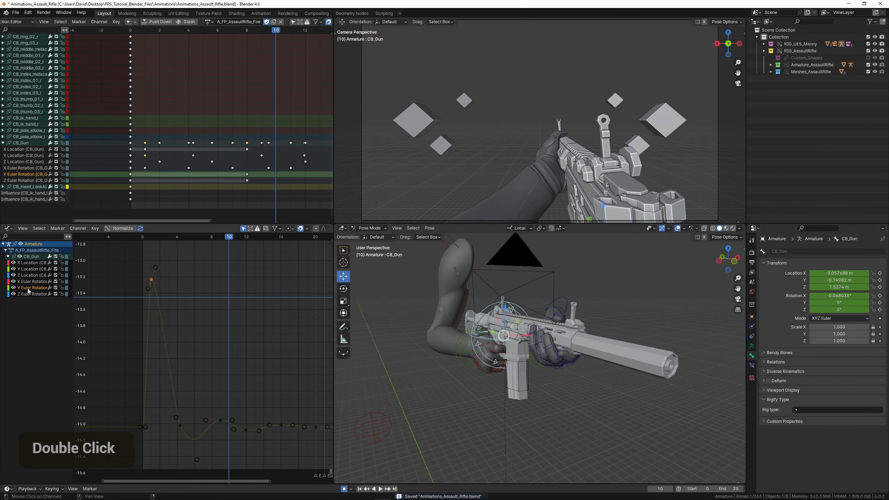
right_click(129, 184)
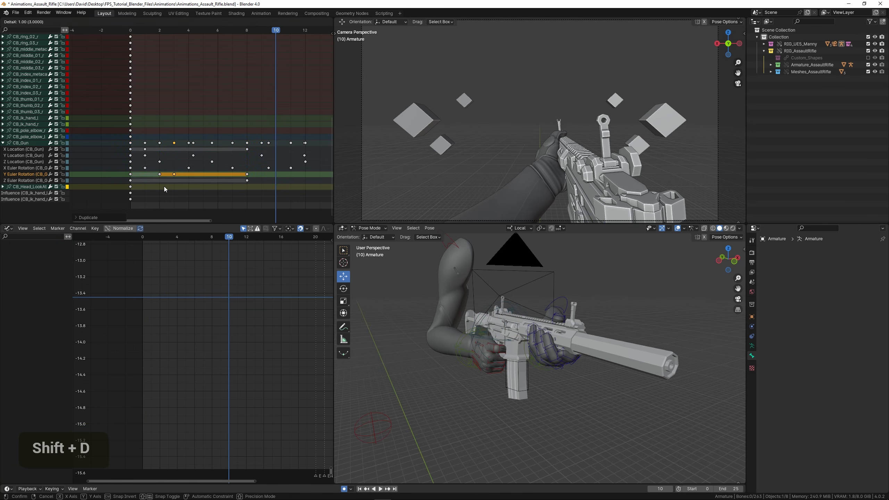
left_click(24, 151)
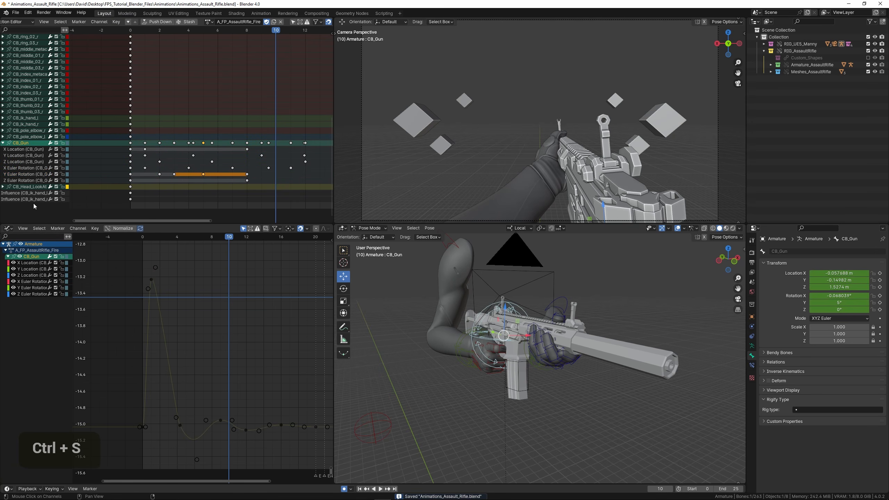
Isolate the gun's Y Euler Rotation curve and move its frame 2 key to frame 1 at about 4.7
double_click(28, 288)
key("KP_Decimal")
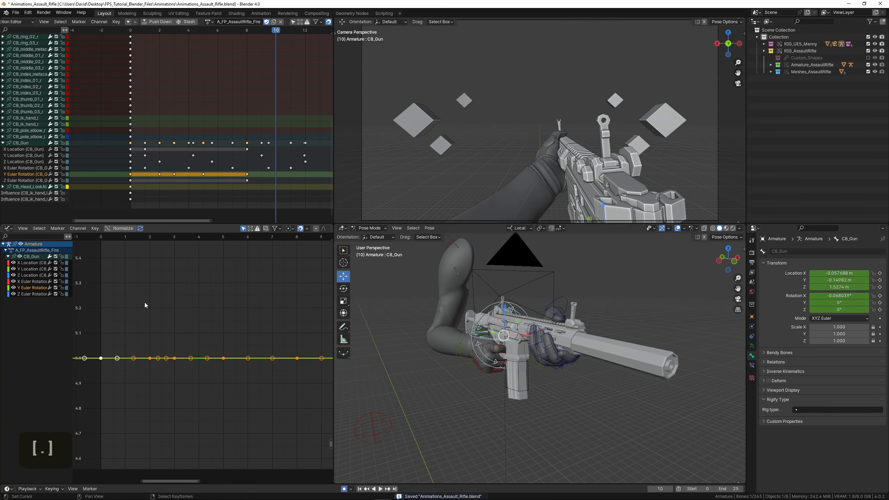
middle_click_drag(131, 328, 157, 314)
right_click(175, 343)
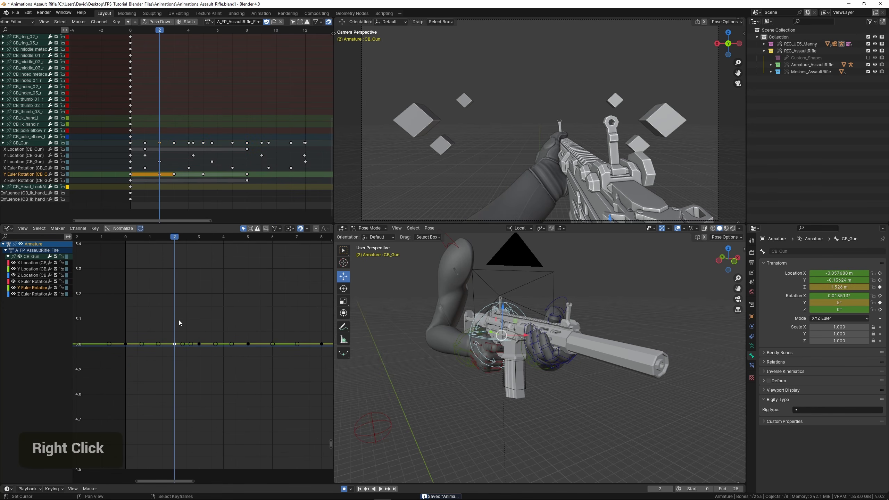
key("g")
double_click(150, 368)
key("g")
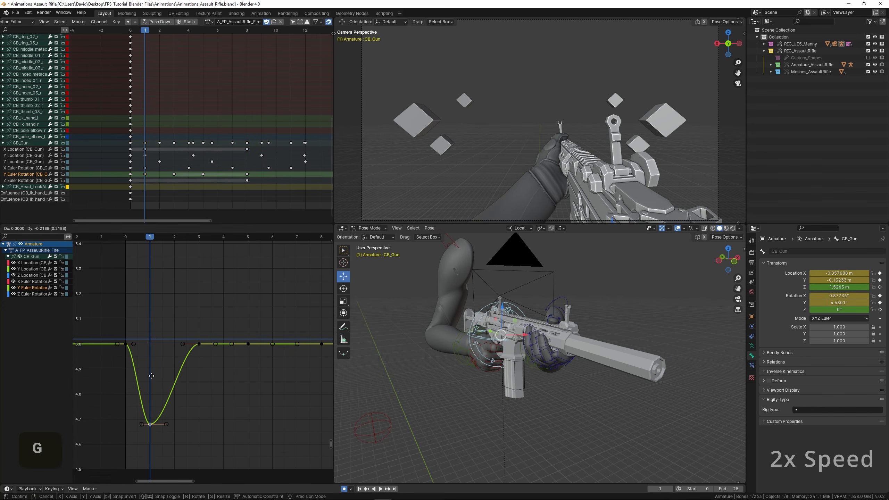
Raise the frame 1 key of the Y Euler Rotation curve to about 7.6
middle_click(168, 350)
scroll(168, 350, "down", 3)
key("g")
key("y")
left_click(187, 316)
middle_click(187, 316)
scroll(187, 316, "down", 2)
key("g")
key("y")
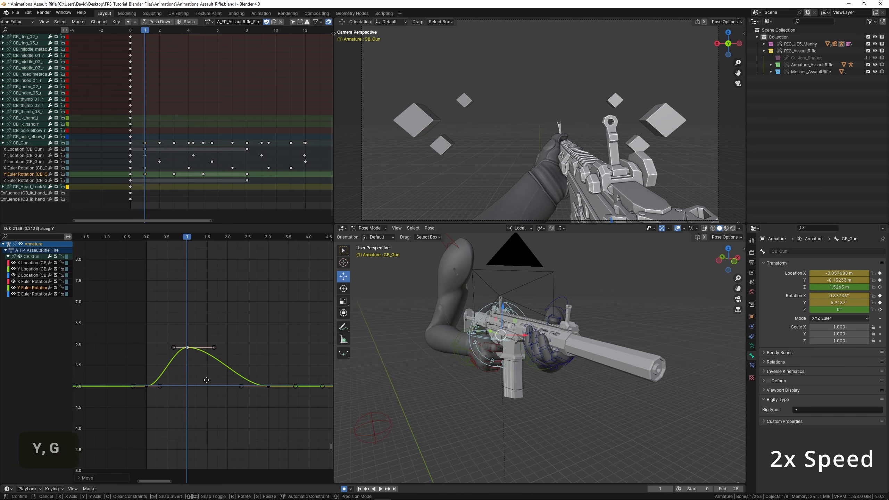
left_click(141, 318)
key("g")
left_click(123, 317)
key("ctrl+z")
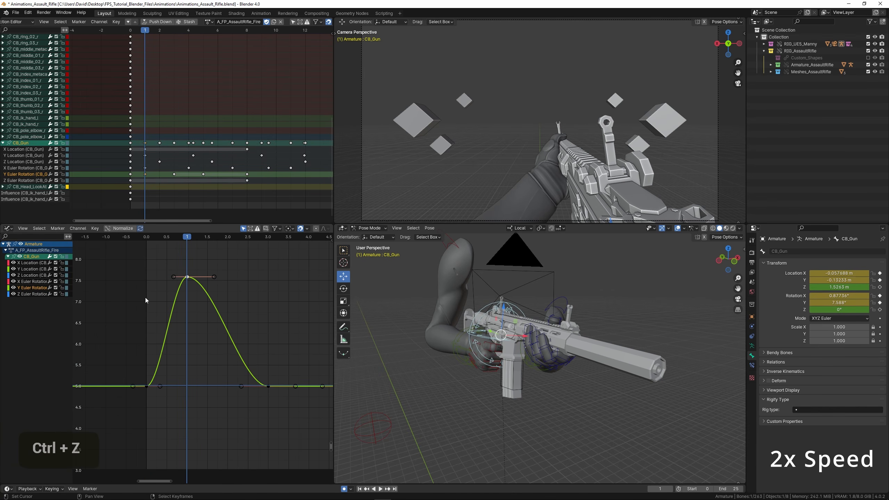
Insert a Y Euler Rotation key just after frame 2 and lower it to about 2.9
scroll(145, 300, "down", 2)
left_click(198, 341, "ctrl")
key("g")
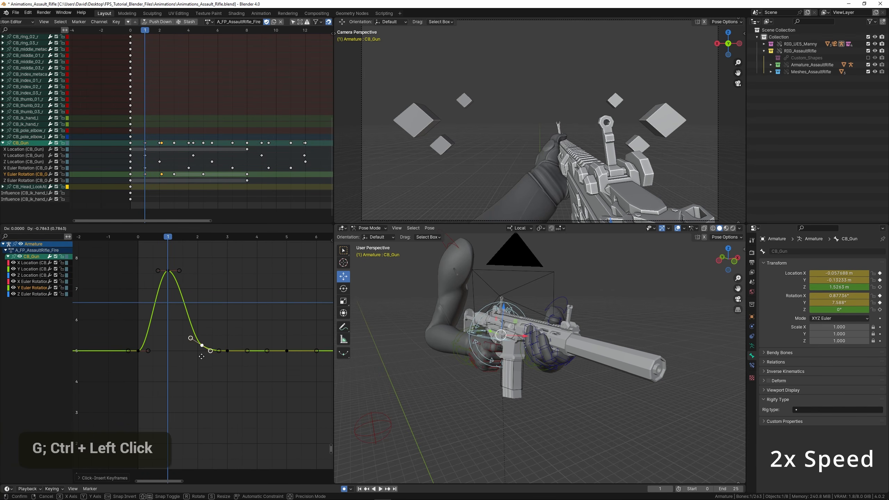
left_click(202, 416)
Move the frame 3 key of the Y Euler Rotation curve to frame 4 at about 5.7 and replay the motion
left_click(227, 351)
key("g")
left_click(257, 329)
key("space")
key("space")
scroll(189, 330, "down", 2)
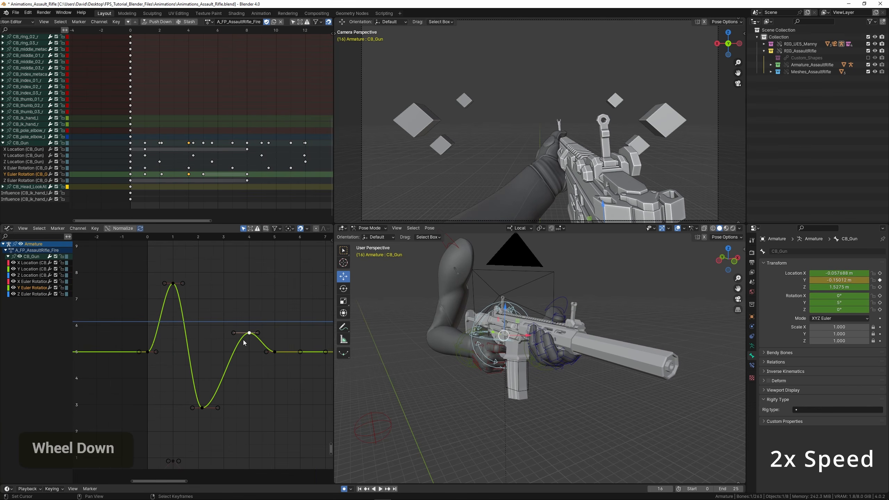
Move the frame 5 key of the Y Euler Rotation curve to frame 6 at about 4.6 and replay the motion
middle_click_drag(243, 339, 174, 321)
right_click(198, 332)
key("g")
left_click(220, 344)
middle_click_drag(96, 310, 157, 317)
key("space")
key("space")
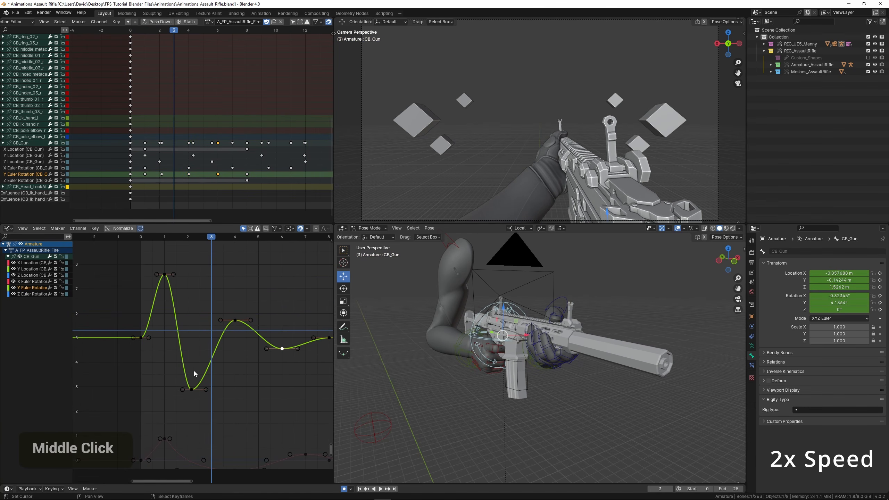
right_click(192, 387)
key("g")
key("x")
right_click(192, 387)
Lower the frame 1 key of the Y Euler Rotation curve to about 5.9 and replay the motion
left_click_drag(169, 332, 180, 330)
right_click(165, 275)
key("g")
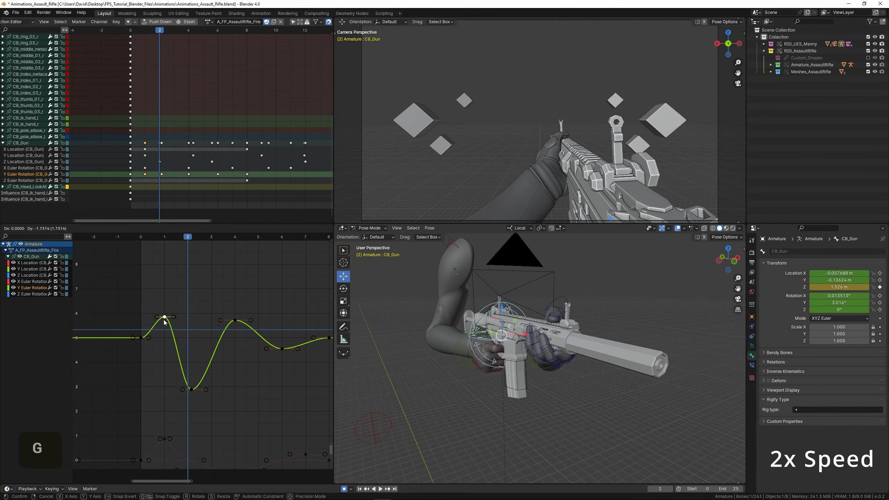
left_click(164, 317)
left_click(134, 306)
key("space")
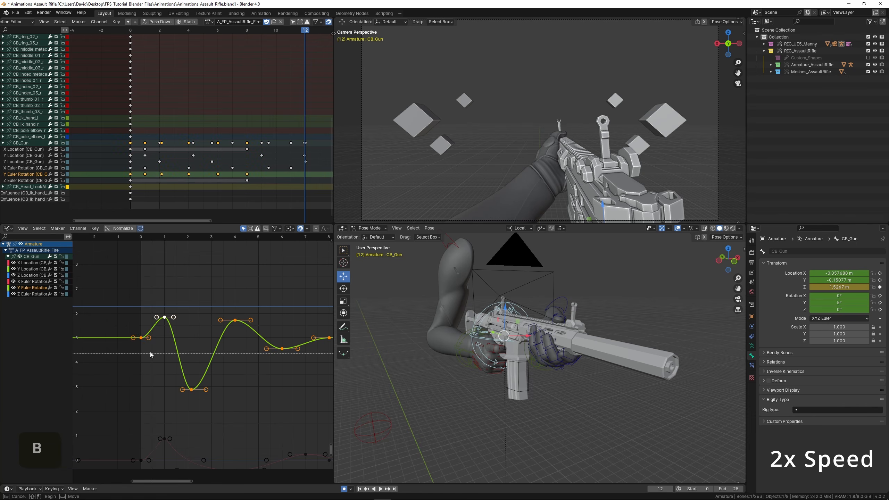
Select all Y Euler Rotation keys except the first and last and flip them vertically with a Y scale of -1
left_click_drag(152, 353, 123, 323, "shift")
middle_click_drag(229, 349, 140, 349, "shift")
key("b")
left_click_drag(258, 353, 224, 320, "shift")
middle_click_drag(197, 312, 249, 313)
type("sy-1")
key("Return")
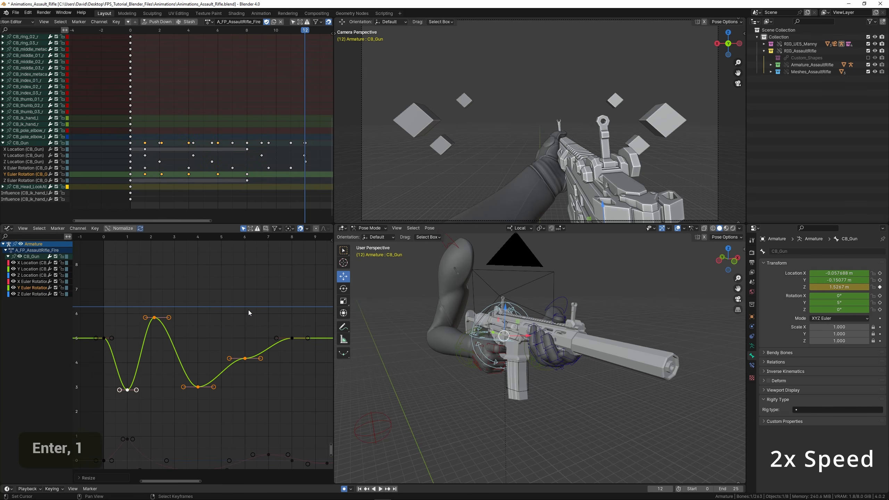
Raise the flipped keys until the frame 1 key sits at about 4.1, and review the motion in the front view
key("g")
key("y")
double_click(250, 283)
key("space")
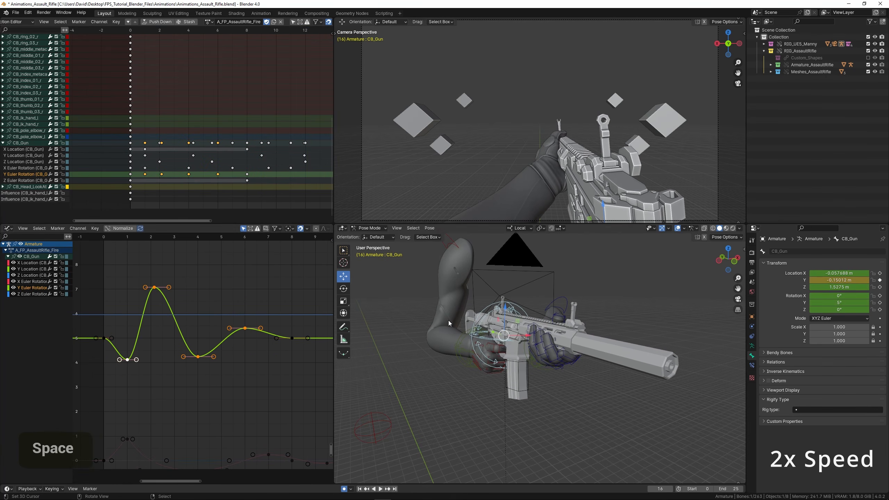
key("KP_1")
scroll(446, 319, "up", 3)
key("space")
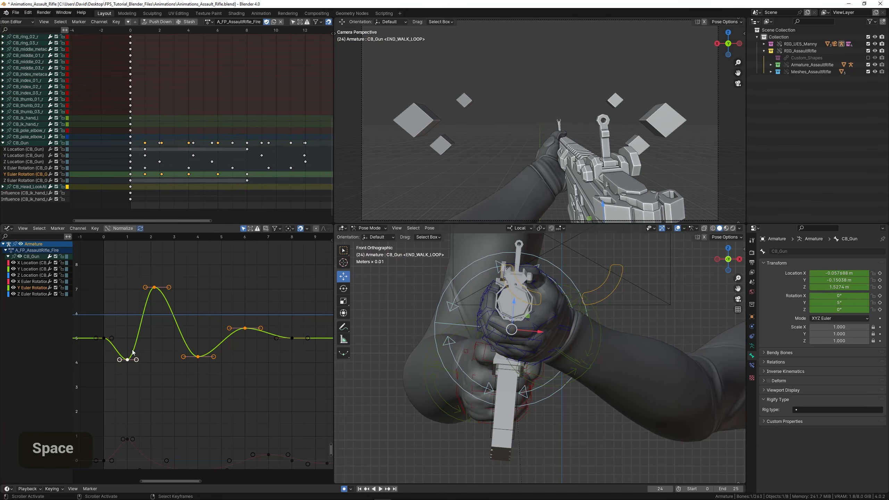
Lower the frame 1 key of the Y Euler Rotation curve to about 2.7 and replay the motion
key("g")
key("y")
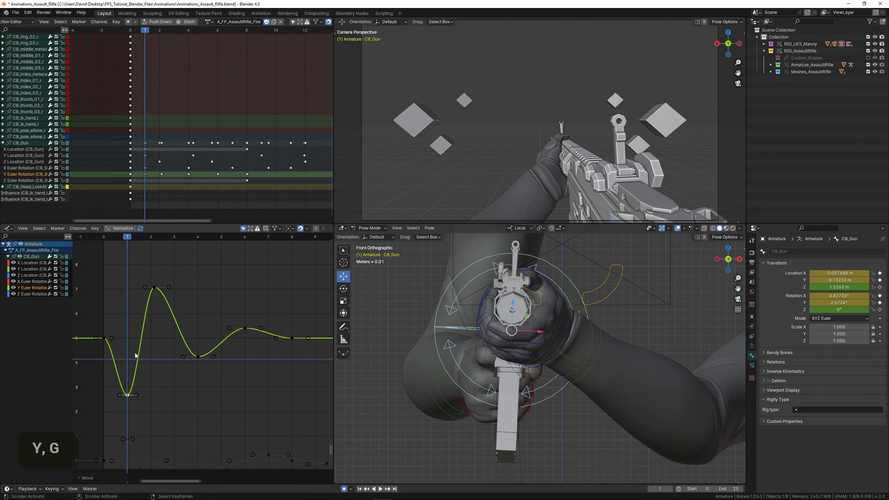
double_click(129, 395)
key("space")
Move the frame 4 key of the Y Euler Rotation curve to frame 3 at about 3.6 and review the motion
right_click_drag(111, 317, 201, 330, "shift")
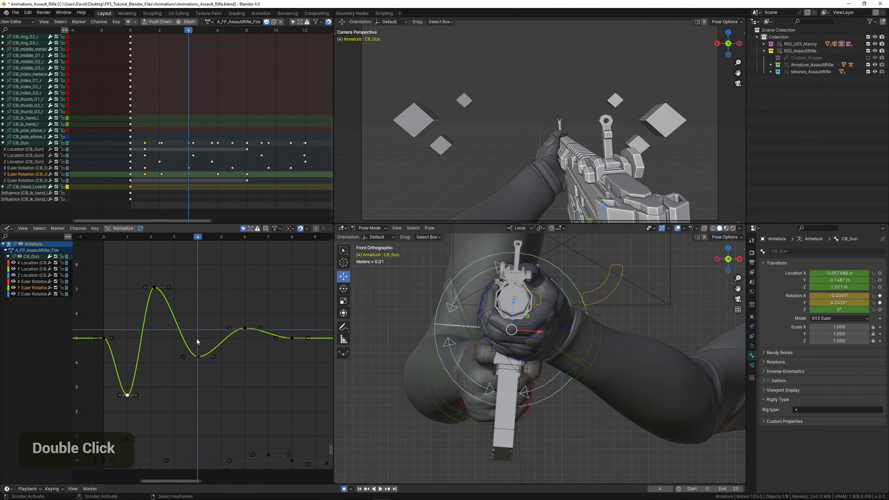
key("Left")
right_click(198, 357)
key("g")
left_click(175, 373)
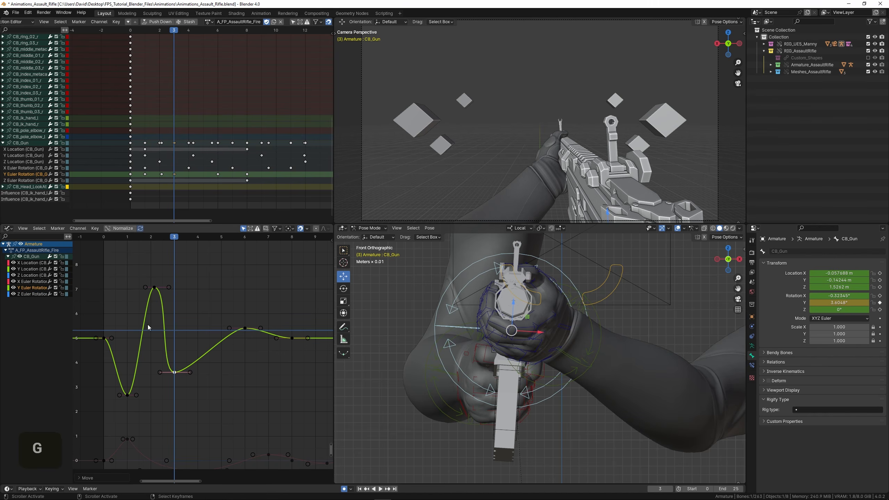
key("shift+Left")
right_click(227, 338, "shift")
key("space")
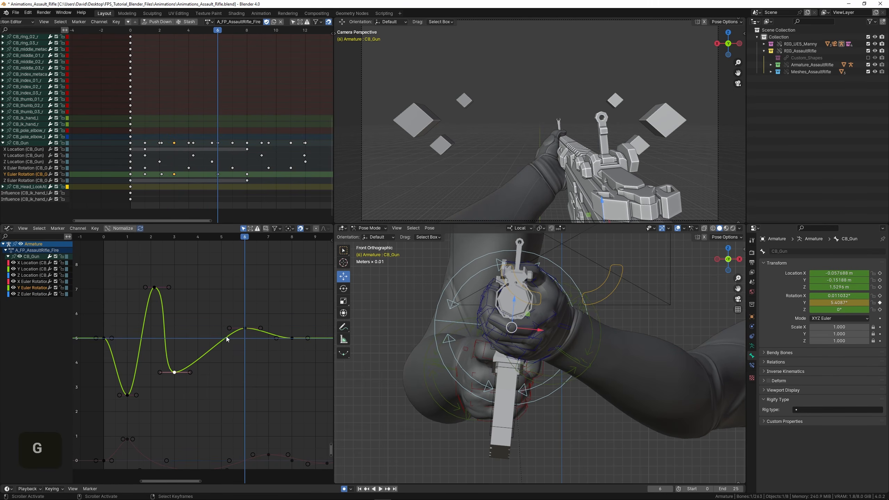
Slide the frame 6 key of the Y Euler Rotation curve to frame 5
right_click(244, 329)
key("g")
key("x")
left_click(237, 335)
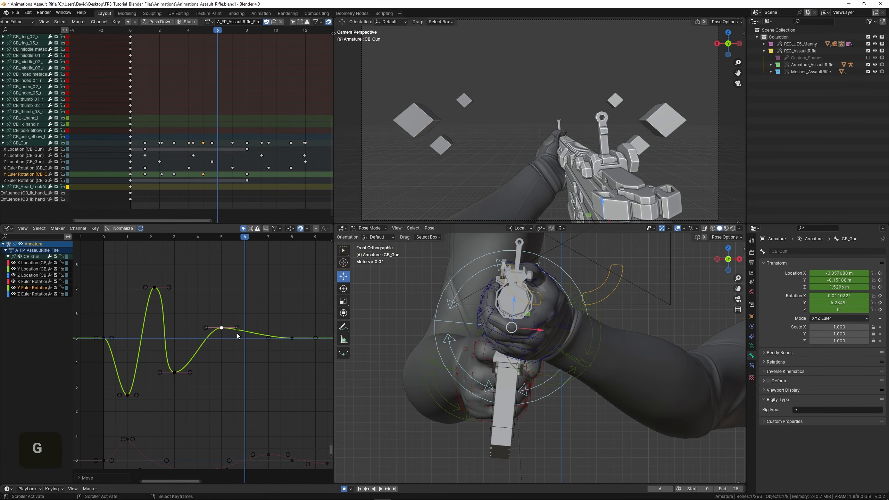
Extend the last Y Euler Rotation key to frame 10, place the added dip key near frame 7.6 at about 4.5 and replay
scroll(179, 323, "up", 2)
key("g")
key("x")
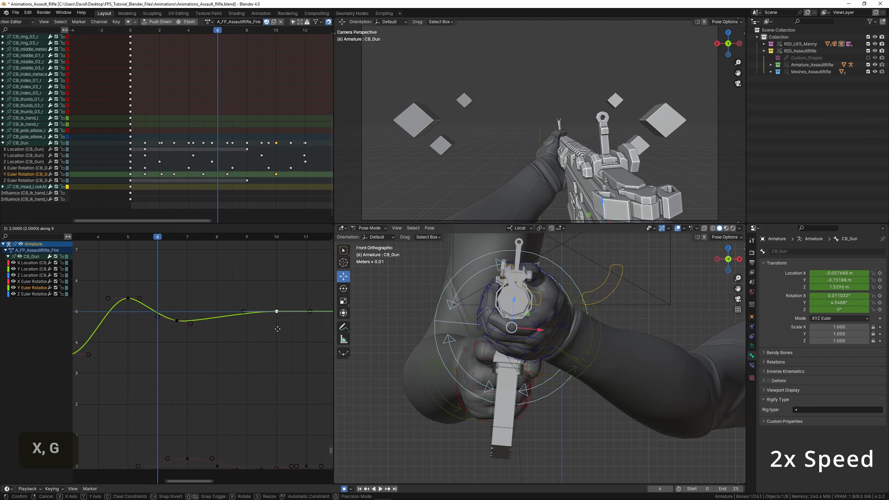
right_click(177, 321)
key("g")
left_click(238, 335)
scroll(170, 338, "down", 2)
key("space")
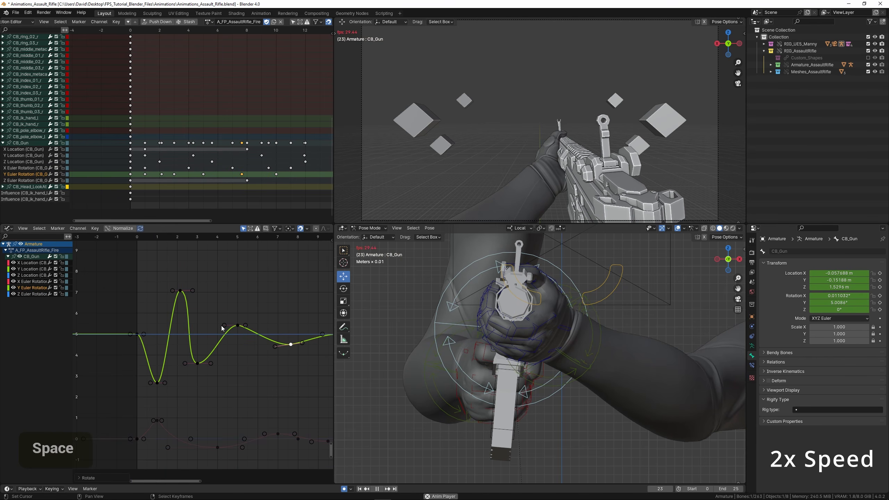
Shift the Y Euler Rotation keys from frame 3 onward one frame later and replay the motion
right_click(197, 364)
key("b")
left_click_drag(209, 312, 340, 362)
scroll(245, 362, "down", 3)
key("g")
key("x")
left_click(215, 362)
middle_click_drag(211, 360, 182, 259)
key("ctrl+space")
key("ctrl+space")
key("space")
scroll(259, 353, "up", 3)
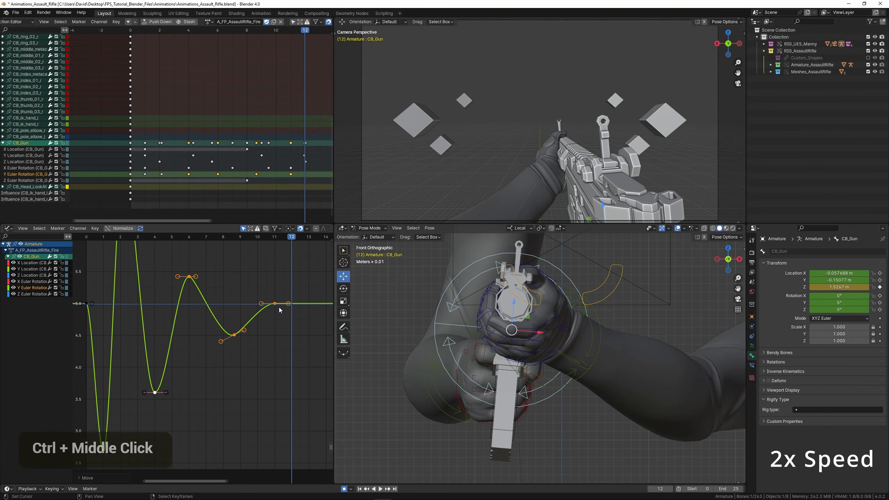
Duplicate the last Y Euler Rotation key out to frame 15 and shape the preceding key at frame 12, at about 5.15
right_click(275, 304)
middle_click_drag(275, 308, 228, 309)
key("shift+d")
key("x")
left_click(263, 314)
key("r")
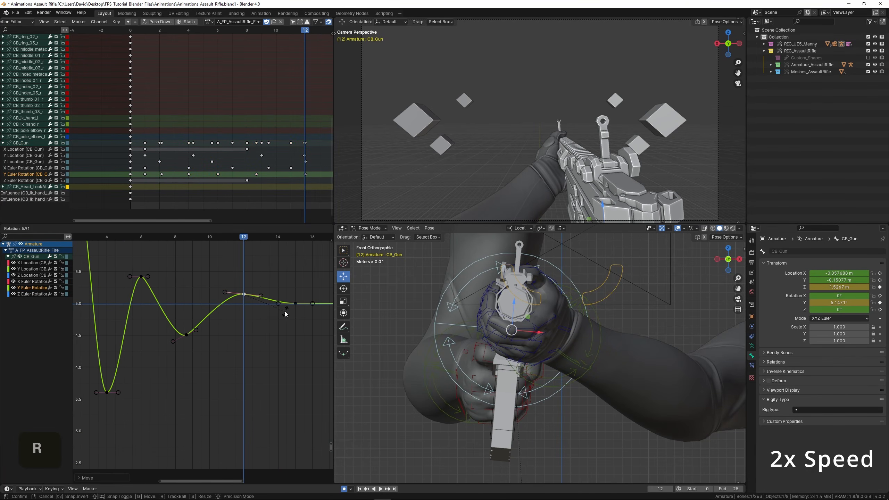
left_click(286, 315)
Flatten and widen the handles of the key near frame 8.6, and lower the frame 12 key to about 5.07
right_click(186, 335)
key("r")
left_click(230, 326)
key("s")
right_click(244, 295)
key("shift+r")
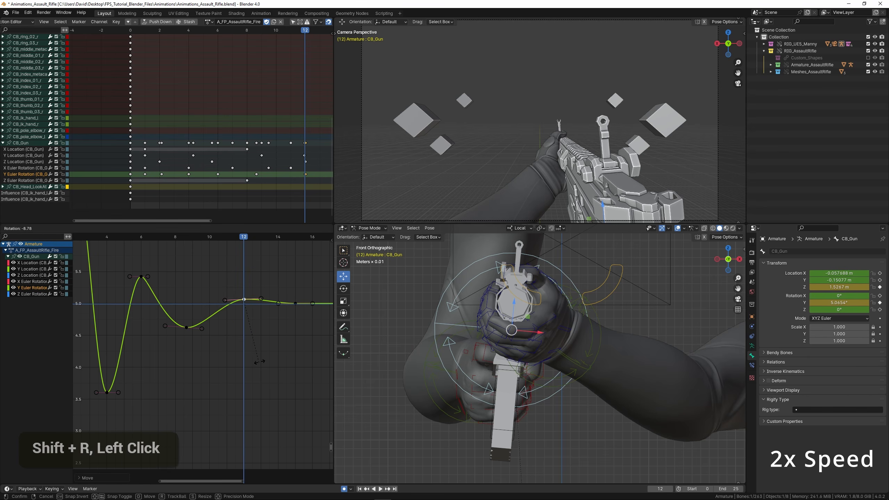
Widen the handles of the frame 6 Y Euler Rotation key, raise it to about 5.6 and replay the motion
right_click(148, 277)
key("s")
left_click(156, 278)
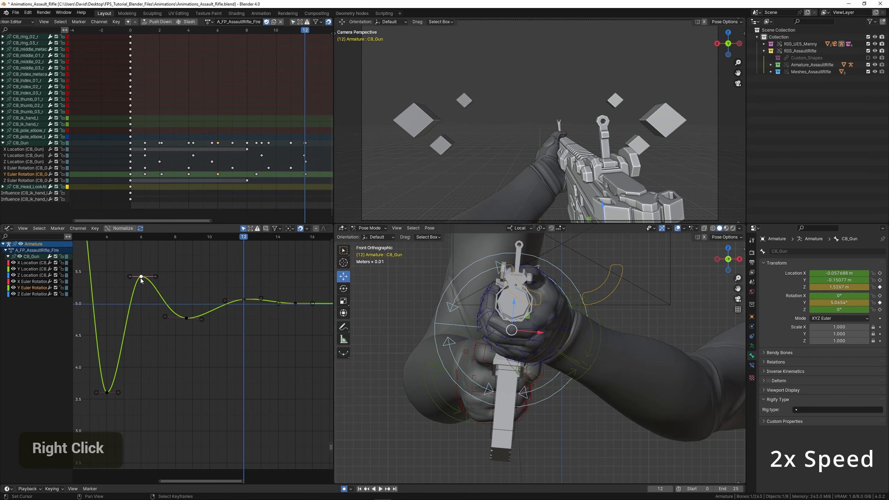
middle_click_drag(187, 298, 240, 303)
scroll(124, 309, "down", 2)
key("space")
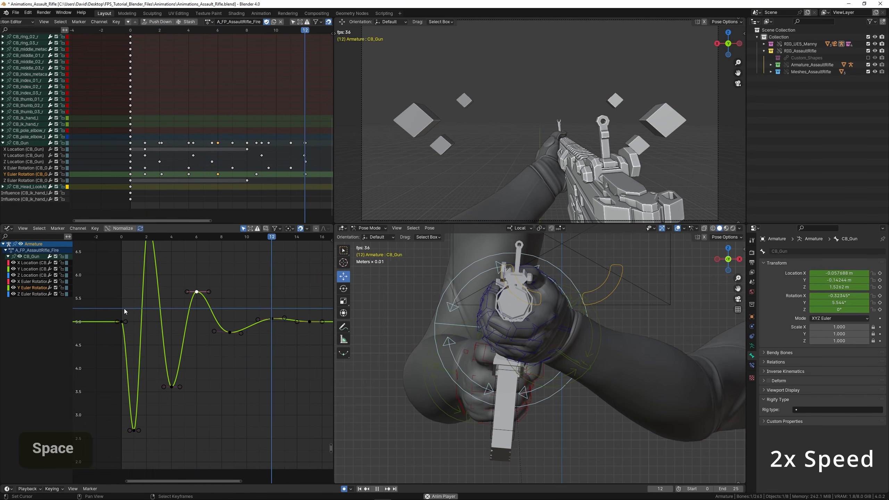
Lower the frame 1 key of the Y Euler Rotation curve to about 1.3
key("Home")
scroll(164, 388, "up", 2)
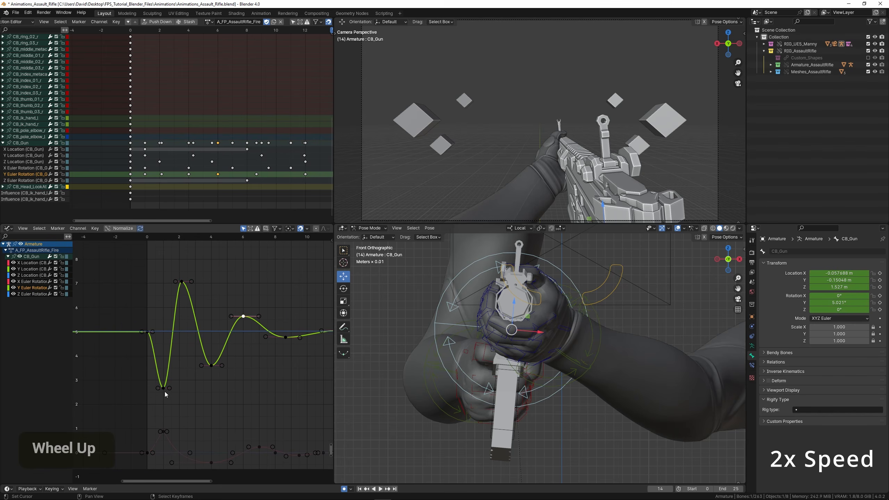
right_click(163, 389)
key("g")
left_click(162, 422)
left_click(199, 360)
Raise the Y Euler Rotation key just after frame 2 to about 8.6 while replaying the motion
right_click(182, 282)
key("space")
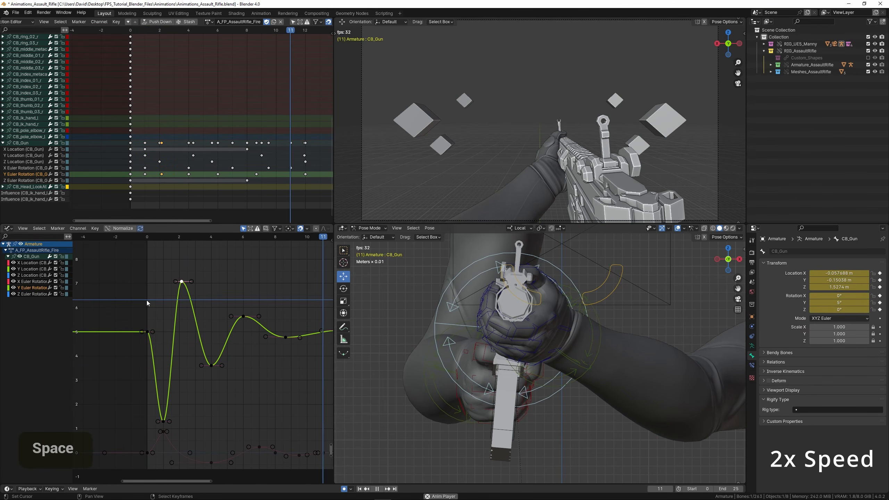
key("g")
scroll(180, 370, "down", 1)
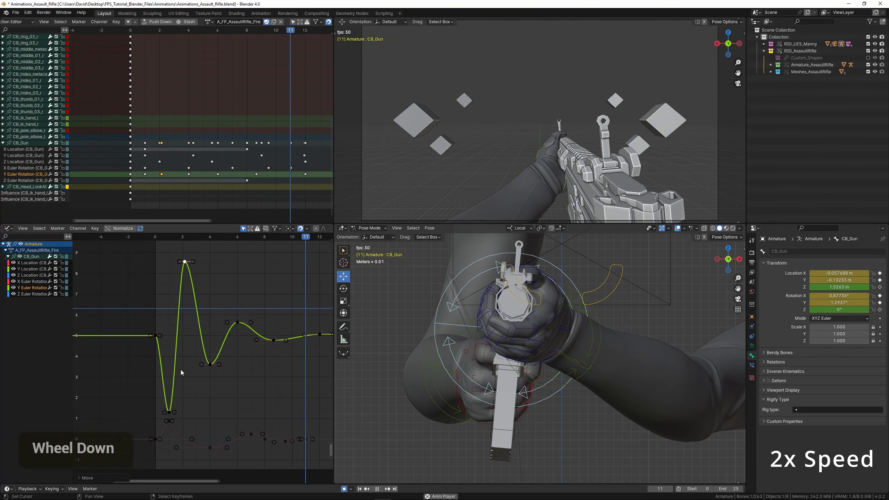
Raise the frame 1 key of the Y Euler Rotation curve to about 3.5 and replay the motion
key("g")
left_click(157, 356)
key("space")
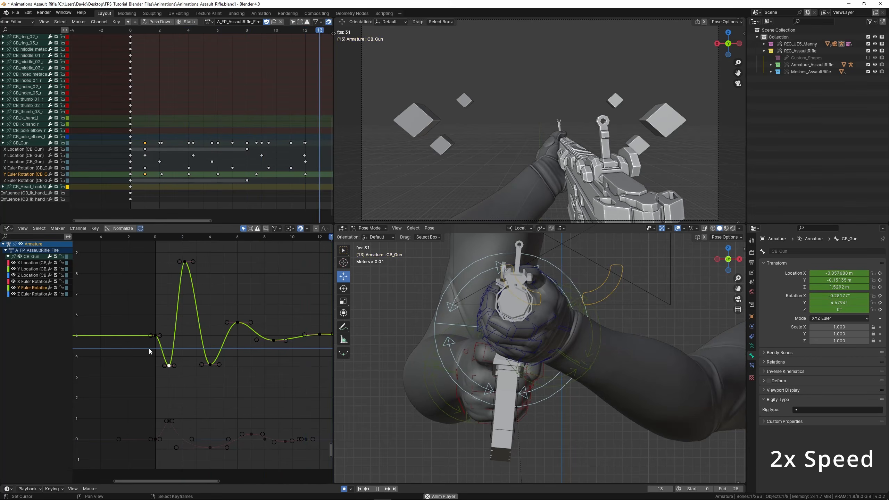
Try to move the Y Euler Rotation peak key one frame earlier, delete the frame 1 dip key and replay
left_click(199, 361)
key("space")
left_click(185, 262)
key("g")
key("x")
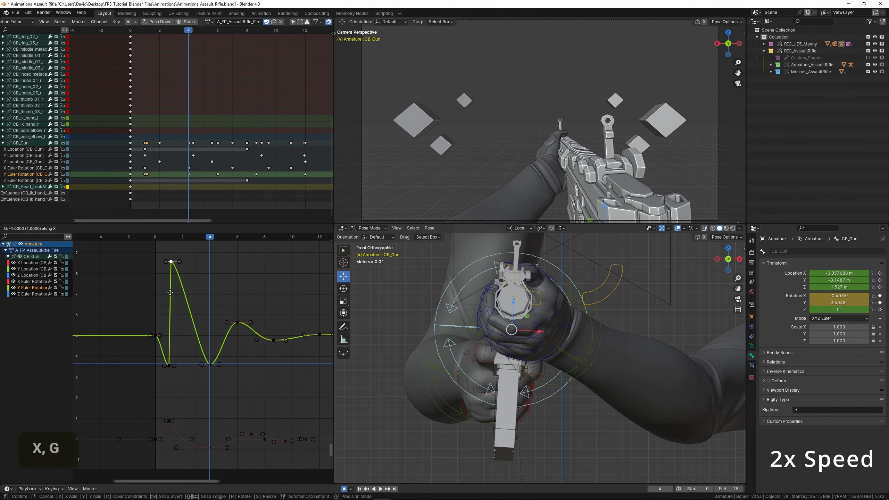
right_click(167, 371)
double_click(169, 365)
key("x")
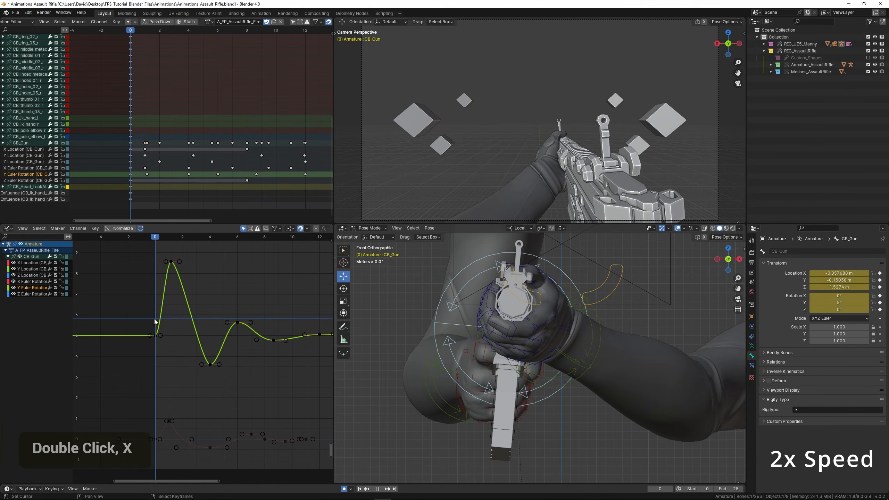
left_click(240, 338)
key("space")
Undo the recent Y Euler Rotation edits so the frame 1 key is back at about 1.3, and save the file
key("ctrl+z")
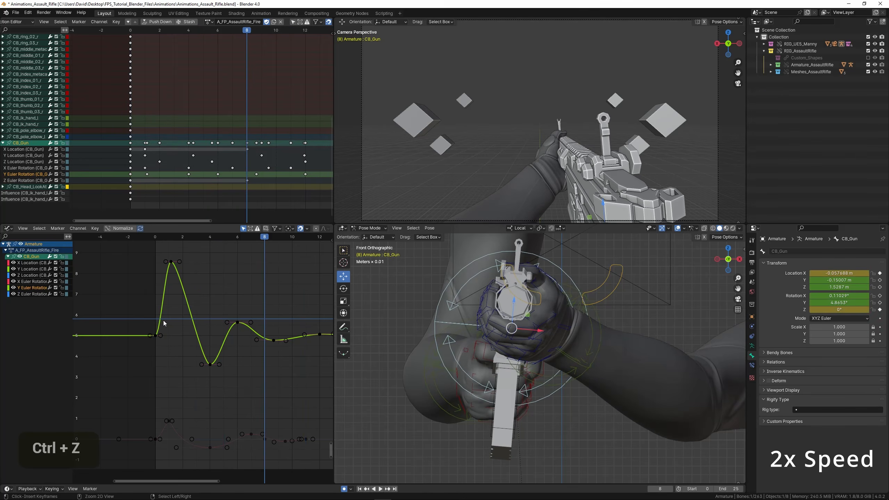
key("ctrl+z")
key("space")
key("ctrl+s")
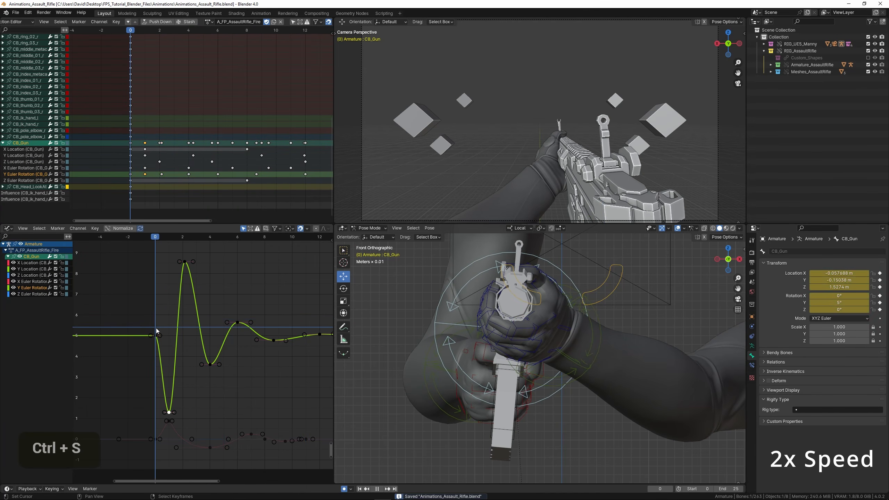
Duplicate the final Y Euler Rotation key to about frame 20 and form a small dip of about 4.95 near frame 16
key("space")
scroll(210, 338, "up", 3)
middle_click_drag(322, 347, 219, 331)
right_click(225, 303)
key("shift+d")
key("x")
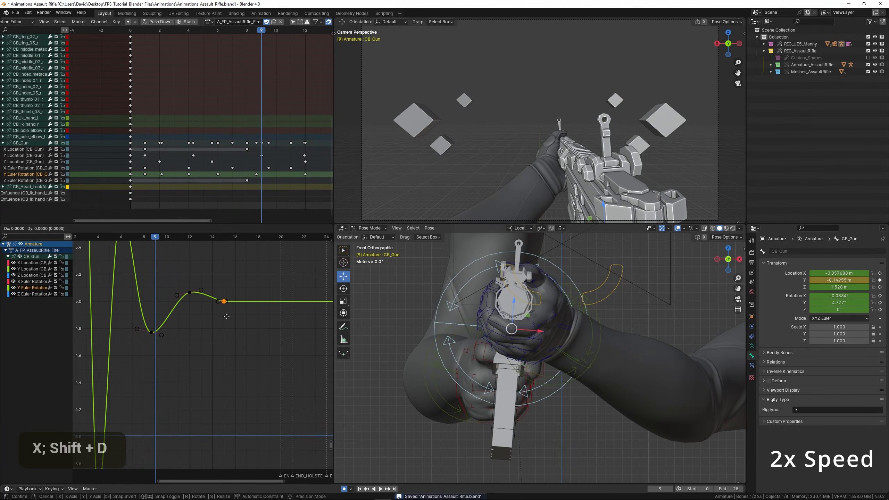
right_click(225, 302)
key("g")
left_click(237, 309)
Raise the frame 12 Y Euler Rotation key to about 5.1 and lower the key near frame 9 to about 4.6
right_click(190, 294)
key("g")
key("r")
right_click(150, 334)
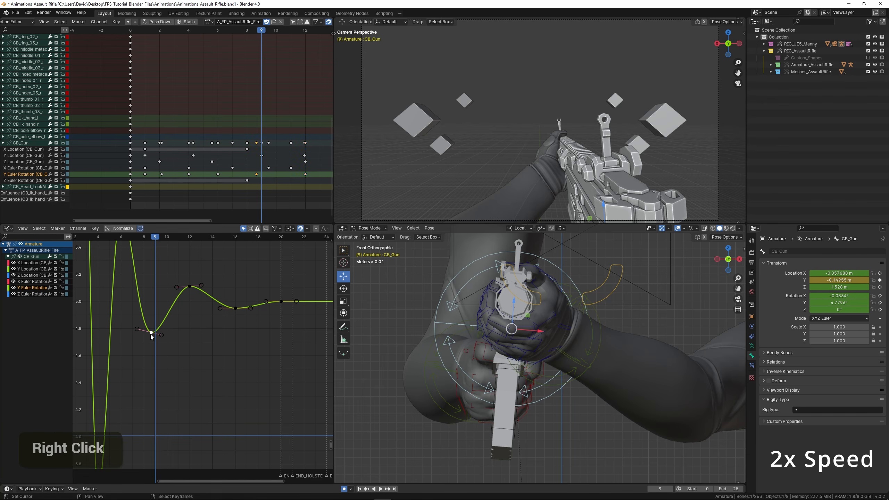
key("g")
Play the fire animation in a maximized camera view to check the extended settling motion
middle_click_drag(112, 340, 177, 337)
key("space")
key("ctrl+space")
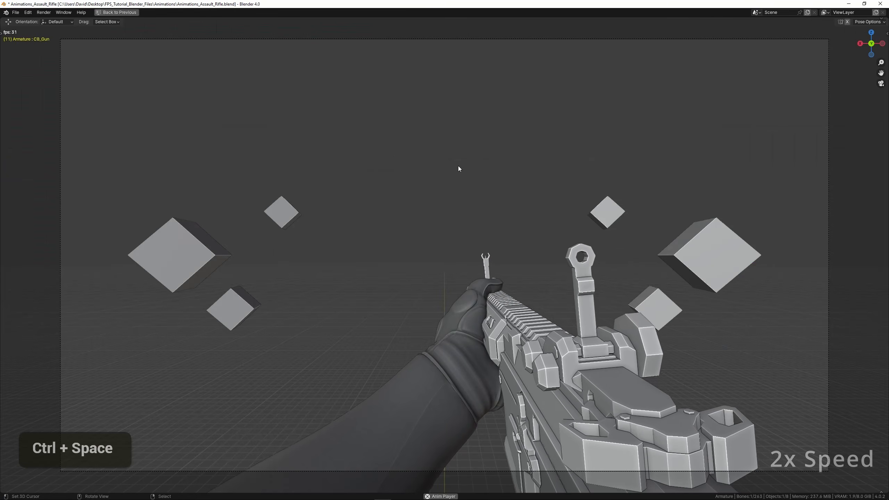
key("ctrl+space")
Scale and shift the Y Euler Rotation keys at frames 1, 2 and 4 to about 2.0, 7.1 and 3.6
scroll(176, 311, "down", 2)
middle_click_drag(165, 312, 154, 312, "ctrl")
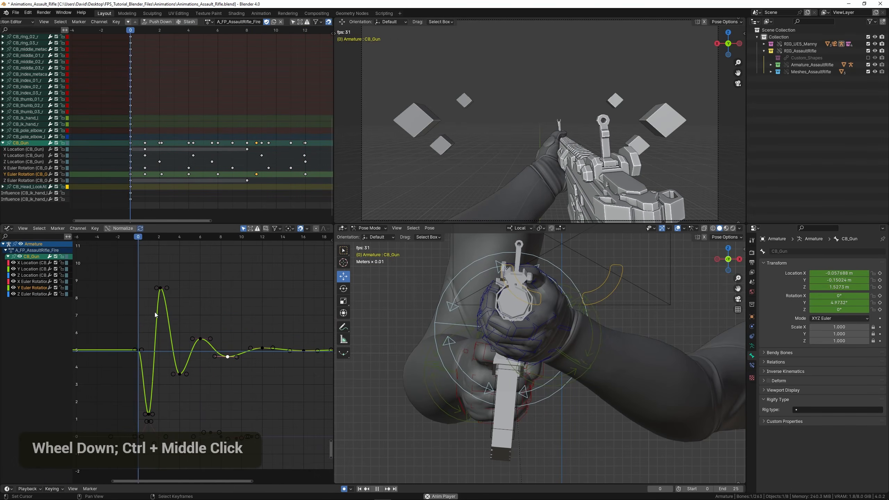
right_click(180, 373)
right_click(160, 287, "shift")
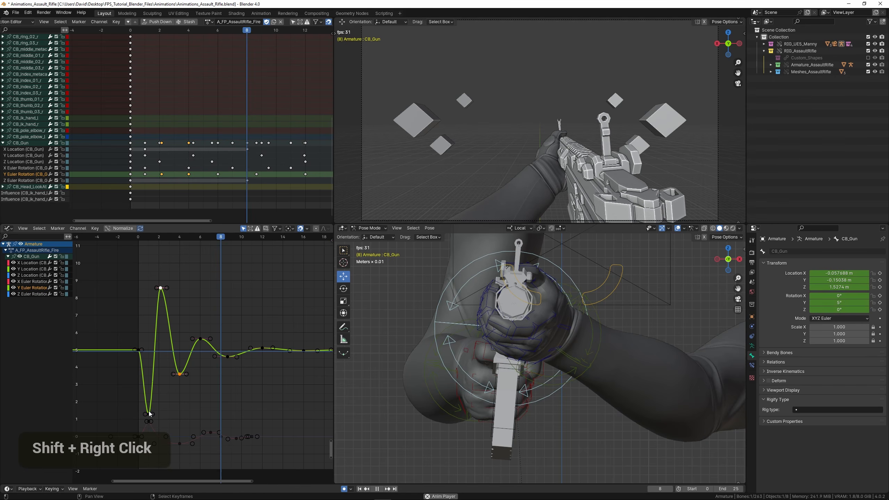
key("s")
key("y")
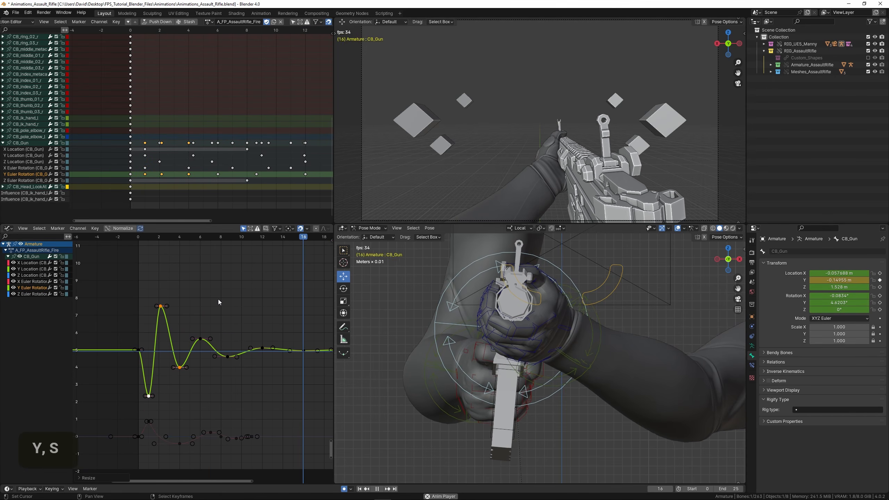
left_click(218, 298)
key("g")
left_click(218, 306)
left_click(139, 318)
left_click(141, 316)
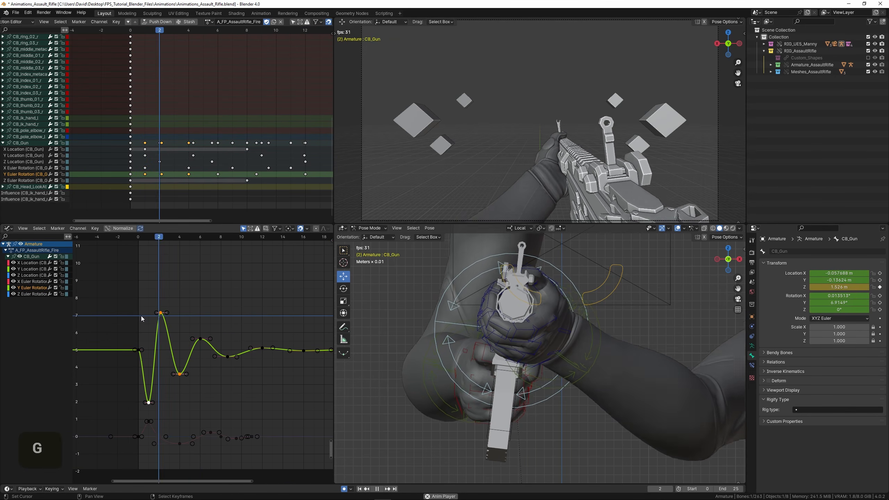
left_click(141, 315)
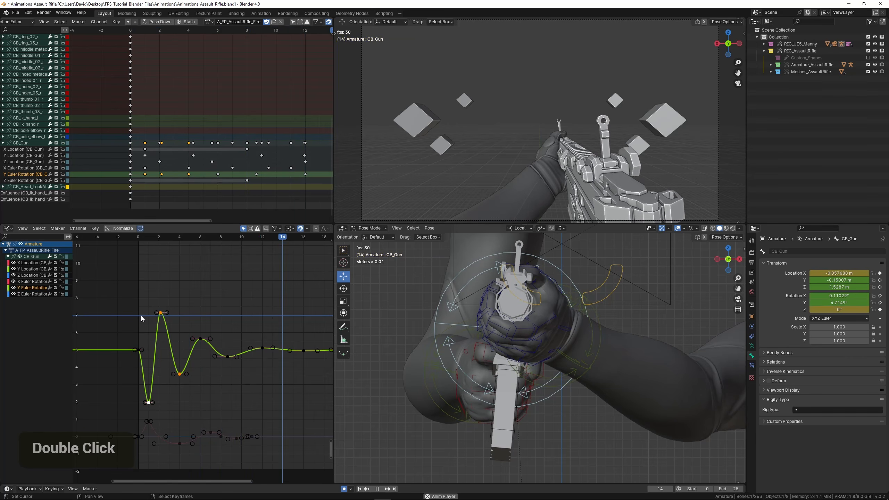
Examine the playing recoil from an angled front view, the maximized camera view and an orthographic side view
scroll(464, 316, "up", 4)
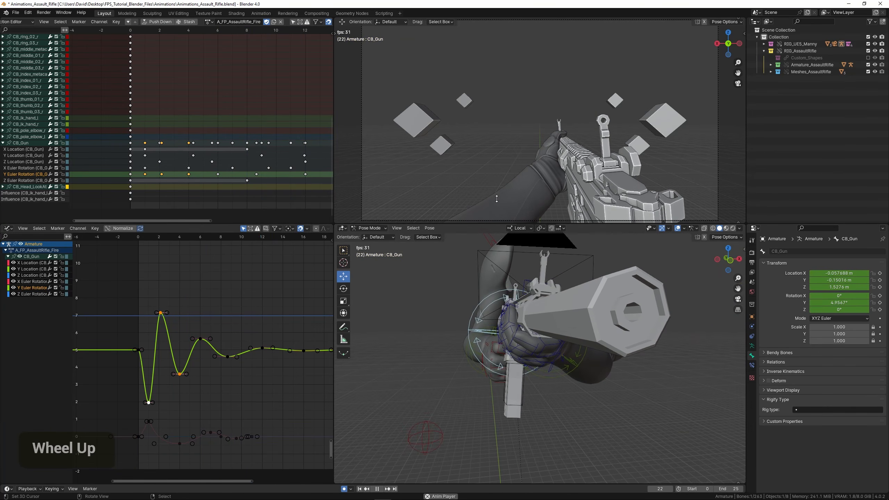
key("ctrl+space")
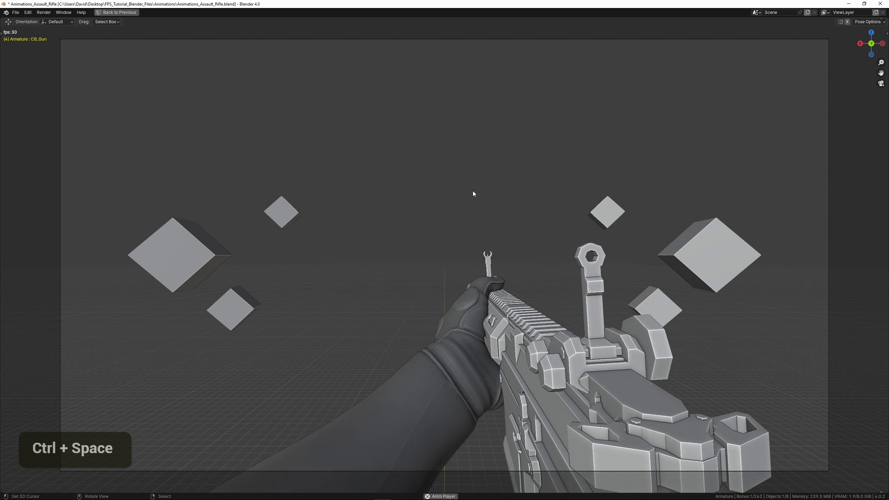
key("ctrl+space")
key("KP_6")
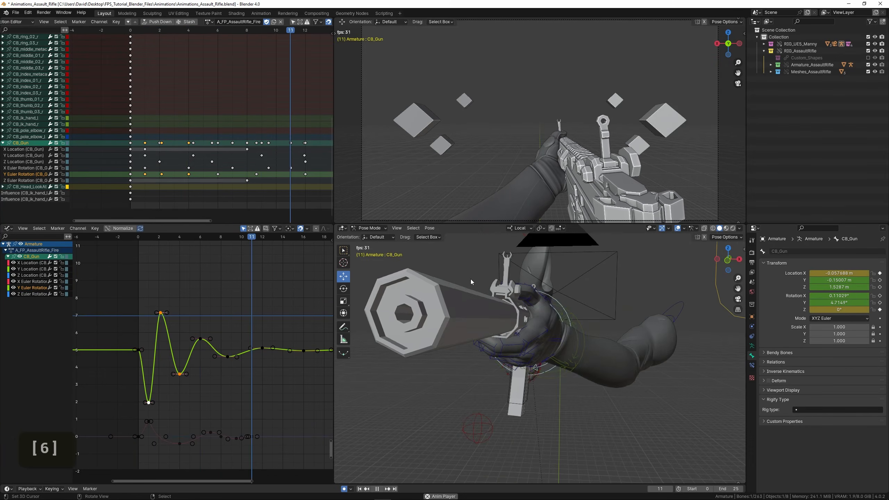
key("KP_3")
key("KP_9")
scroll(470, 280, "down", 3)
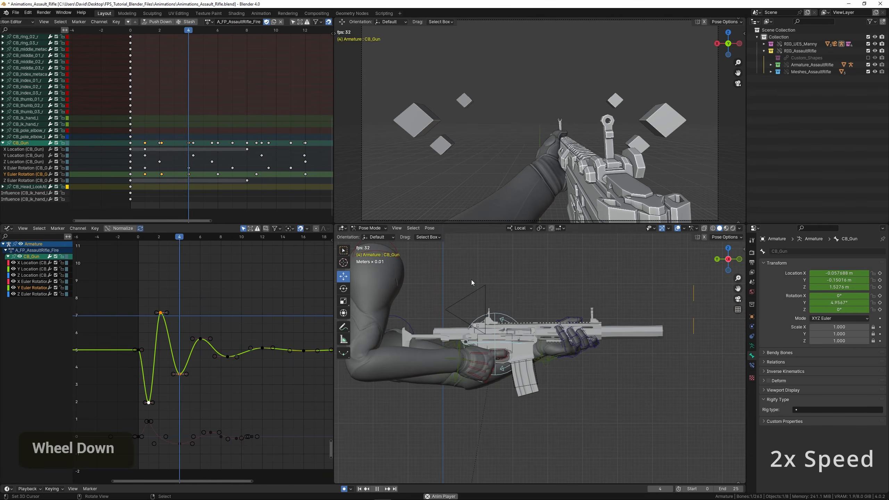
Raise the frame 1 peak of the Y Location curve to about -12.8 and replay the motion
key("space")
left_click(25, 269)
key("KP_Decimal")
middle_click_drag(117, 309, 174, 316)
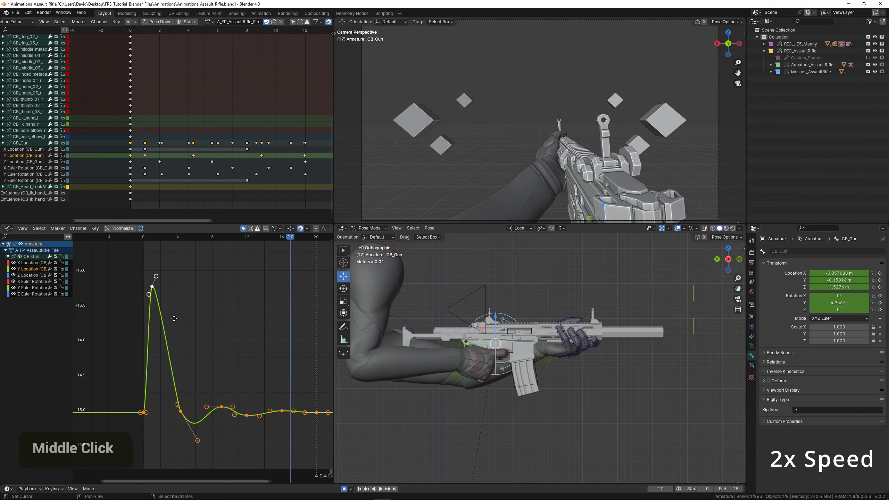
left_click(154, 304)
right_click(156, 287)
key("g")
key("y")
left_click(156, 256)
key("space")
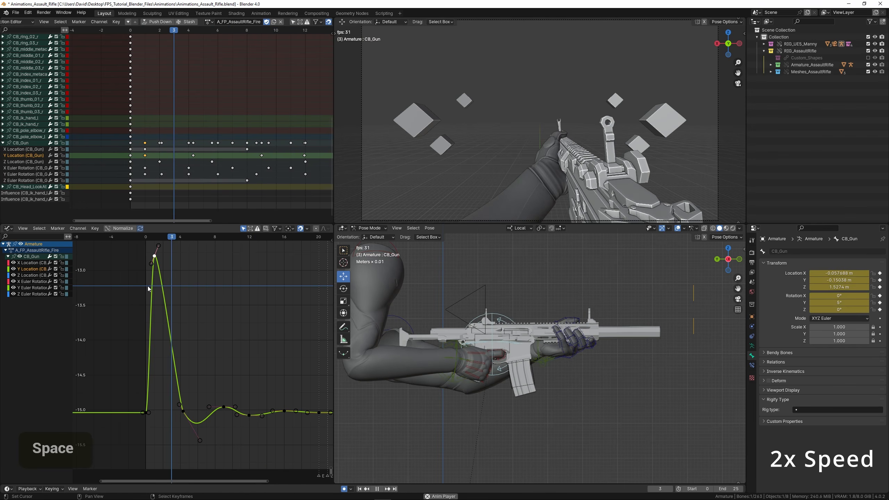
Preview the loop with the end frame set to 5, and undo the range and Y Location peak changes
left_click(726, 488)
type("5")
key("Return")
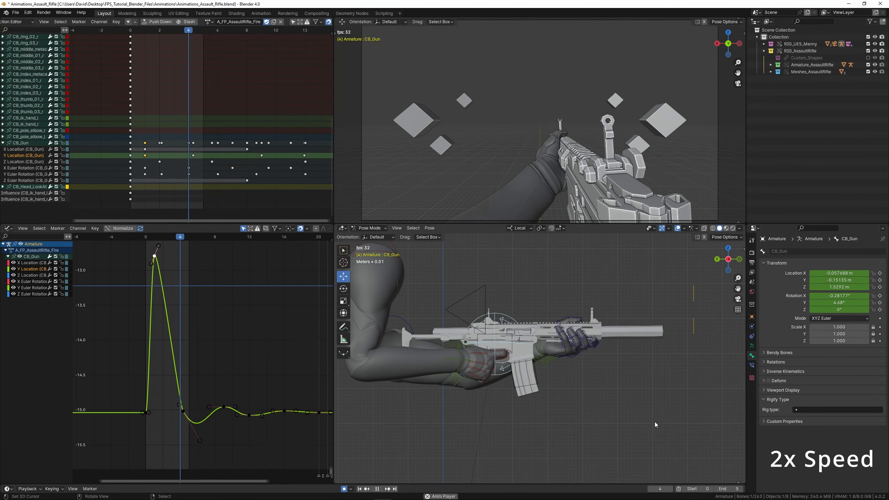
key("ctrl+z")
Move the Y Location peak key to frame 2 at about -13.3 and preview it with the end frame set to 5
key("g")
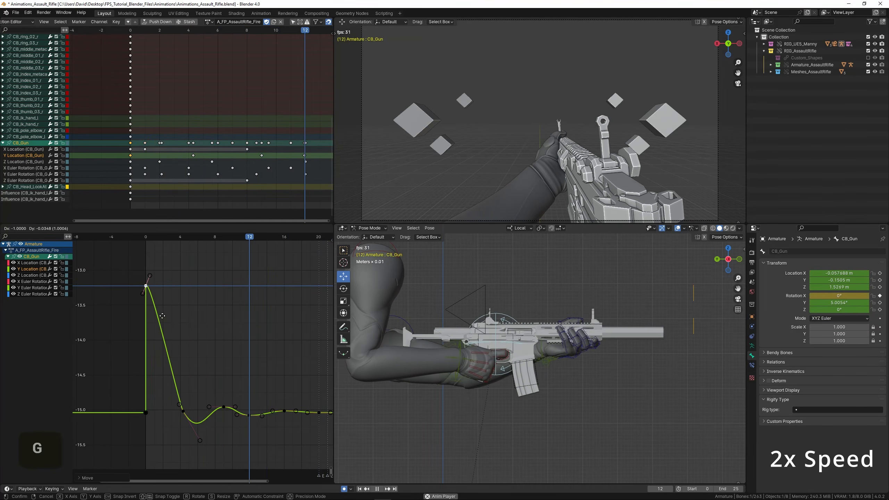
left_click(142, 318)
left_click(147, 319)
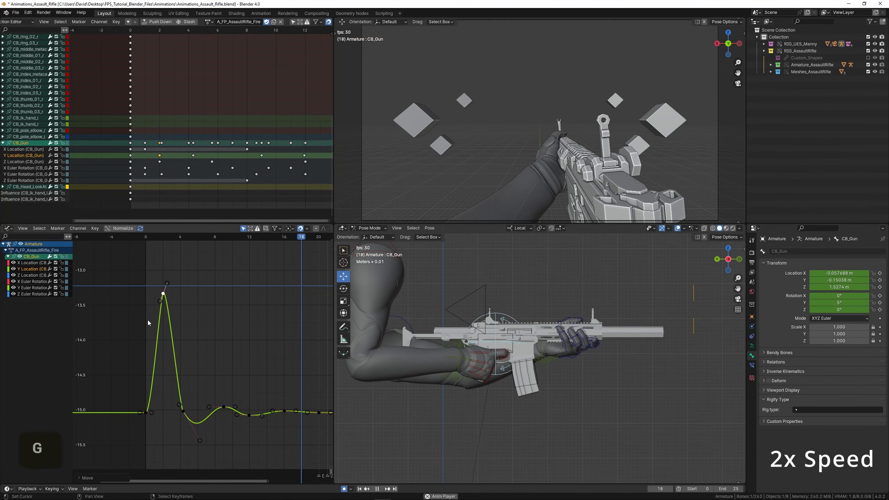
left_click(726, 488)
type("5")
key("Return")
Undo the shortened playback range, move the Y Location peak key back to frame 1 and replay
key("ctrl+z")
key("g")
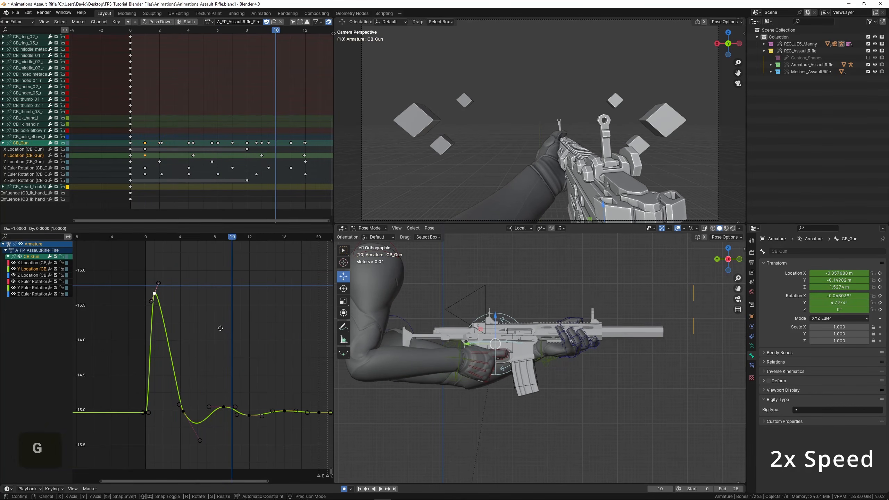
left_click(126, 347)
key("space")
key("space")
Lower the frame 2 key of the Z Location curve to about 152.48 and replay the motion
double_click(34, 276)
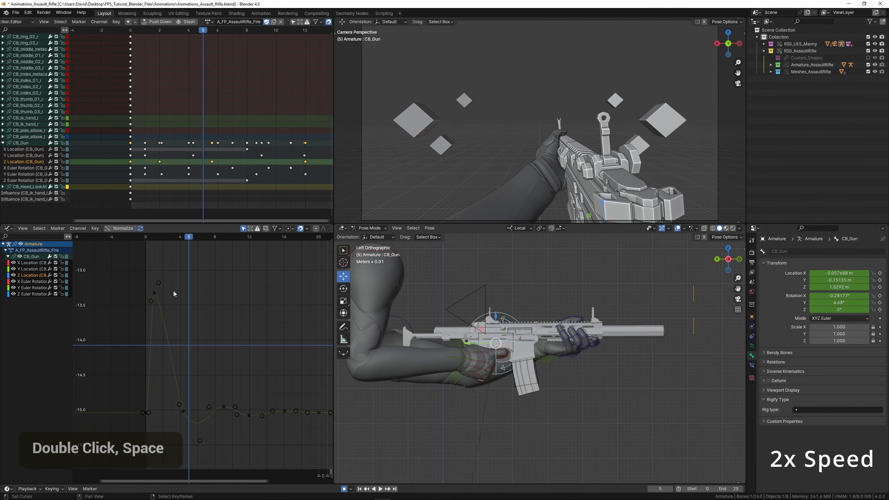
key("Home")
scroll(171, 293, "down", 1)
right_click(137, 374, "shift")
middle_click_drag(130, 436, 198, 373)
left_click(207, 367)
key("g")
key("y")
left_click(207, 416)
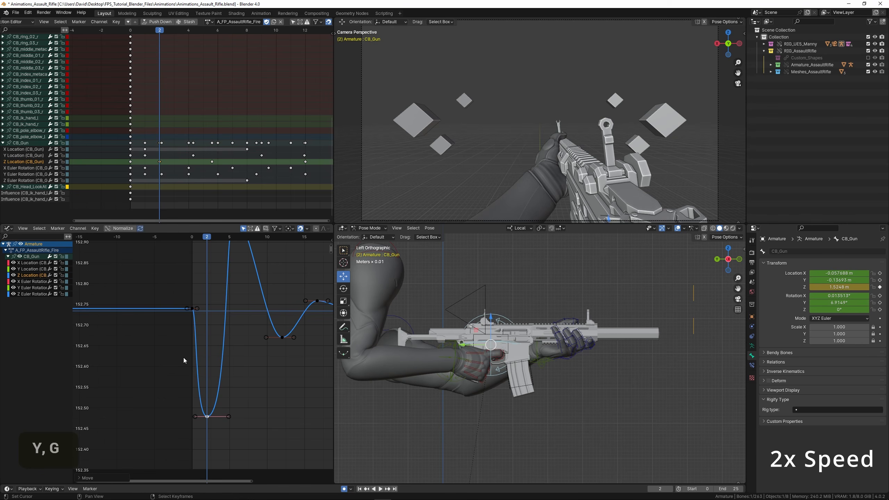
key("space")
key("space")
Move the Z Location rebound key one frame earlier, raise it to about 153.1 and replay
middle_click_drag(255, 308, 257, 320, "ctrl")
left_click_drag(212, 332, 232, 328)
key("g")
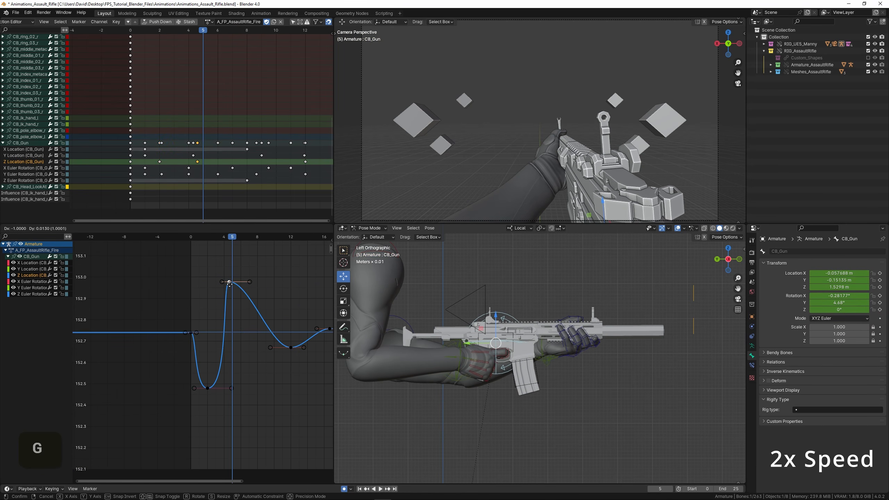
left_click(191, 285)
key("space")
Shorten the handles of the frame 2 Z Location key and set the end frame to 5 for a quick loop
left_click(208, 388)
key("s")
left_click(220, 384)
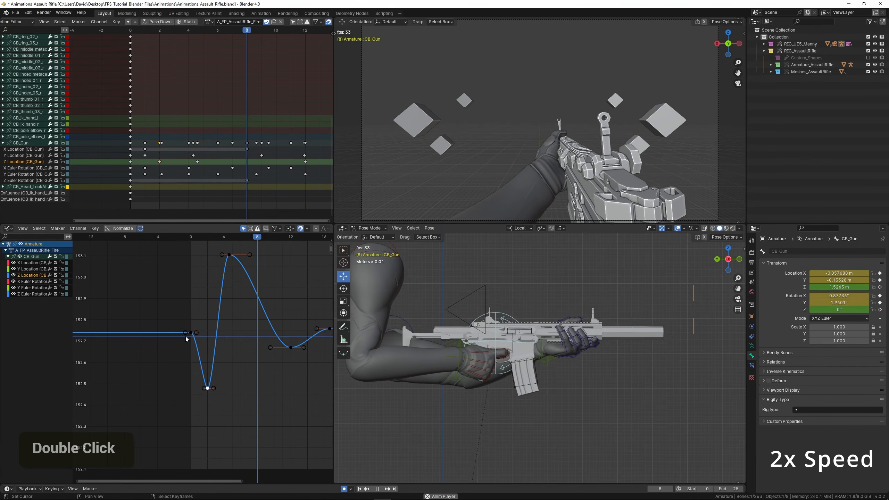
key("Return")
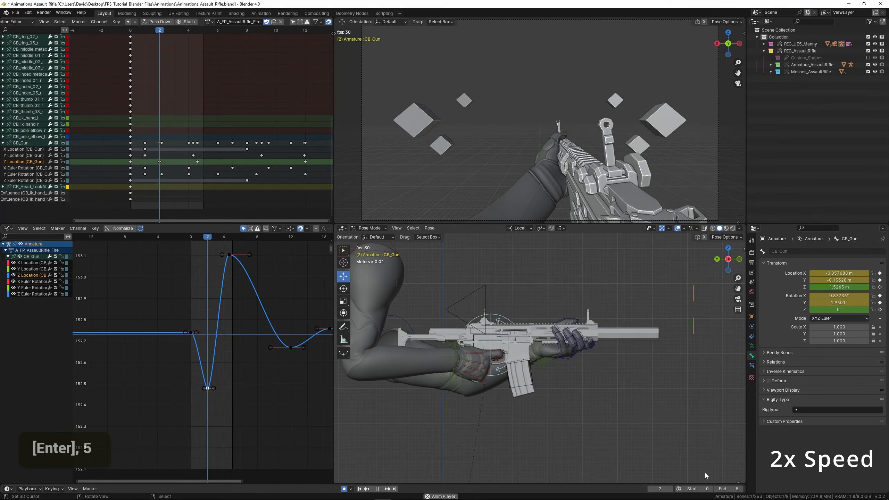
Raise the frame 2 Z Location key to about 152.65 and set the end frame to 25
key("g")
left_click(219, 365)
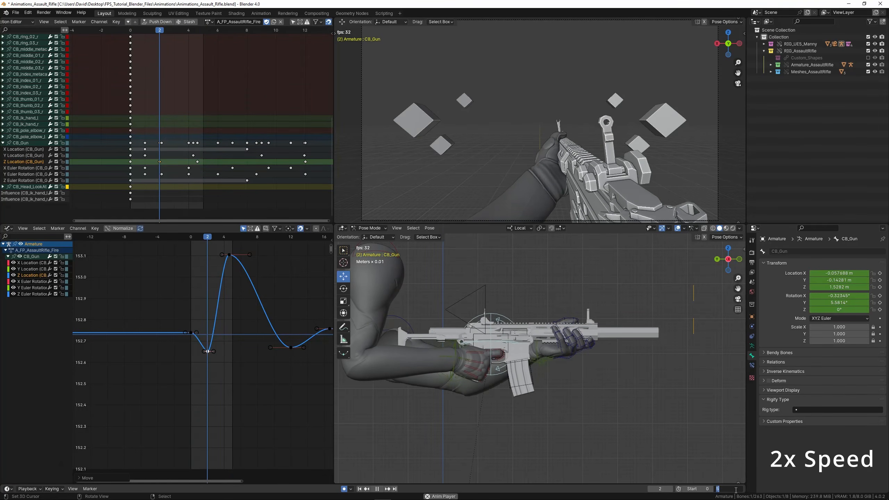
double_click(728, 489)
type("25")
key("Return")
Review the recoil in the maximized camera view, stop playback and save the file
scroll(210, 350, "down", 2)
key("ctrl+space")
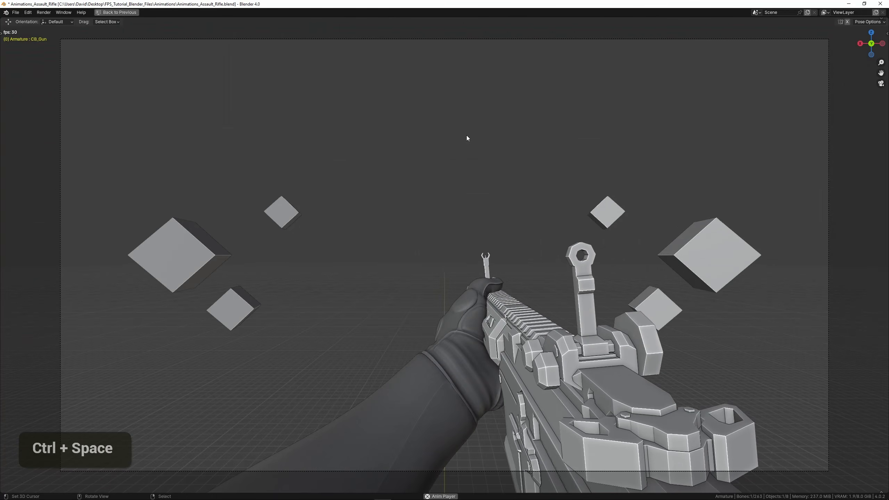
key("space")
key("ctrl+s")
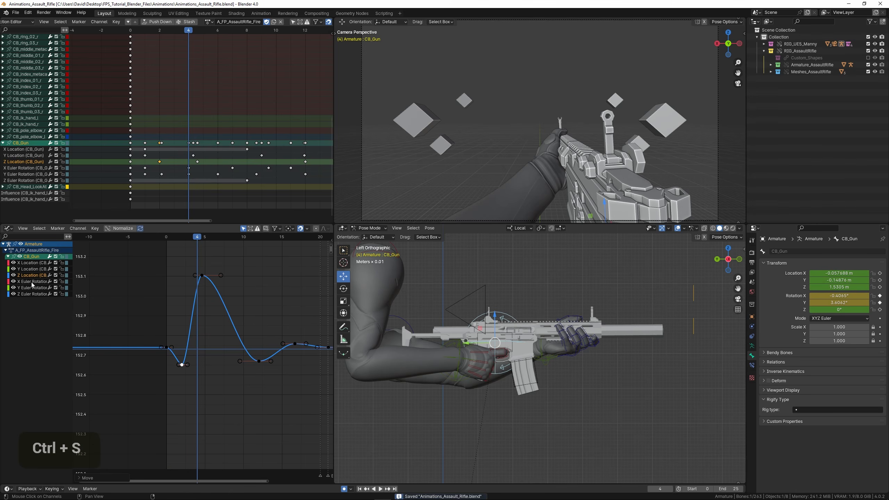
Move the frame 4 key of the X Euler Rotation curve to frame 2 and lower it to about -0.9
double_click(30, 282)
key("KP_Decimal")
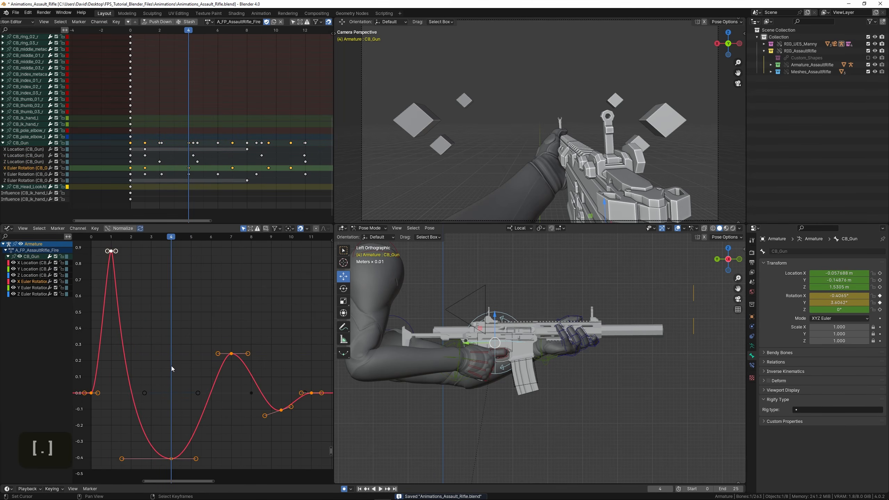
scroll(171, 365, "down", 4)
middle_click_drag(170, 365, 199, 328)
left_click(136, 330)
left_click_drag(135, 330, 185, 337)
right_click(200, 400)
left_click(200, 396)
key("g")
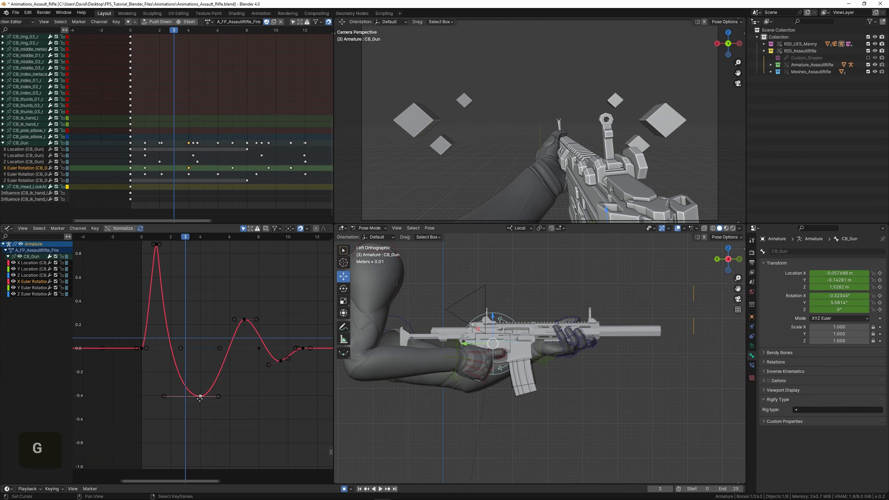
double_click(145, 354)
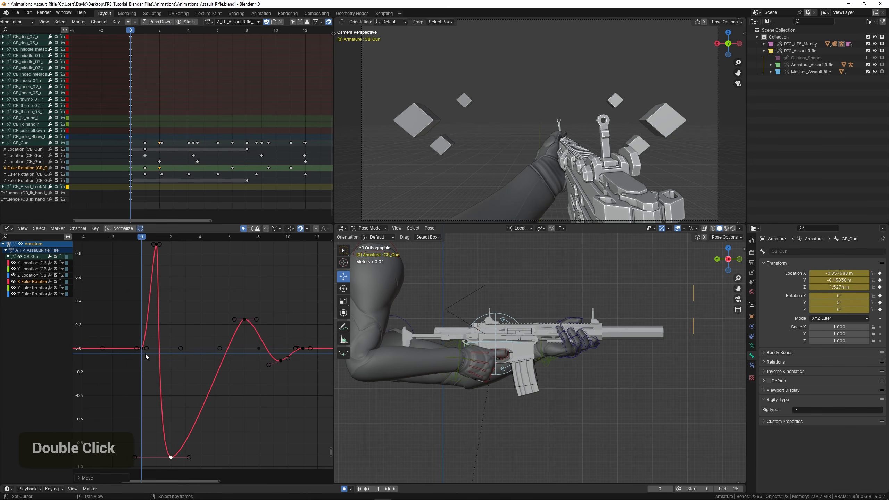
Insert a key on the X Euler Rotation curve at about frame 4.6 and value 0.47, turning its handles nearly flat
left_click_drag(145, 353, 204, 376)
left_click(209, 377, "ctrl")
key("g")
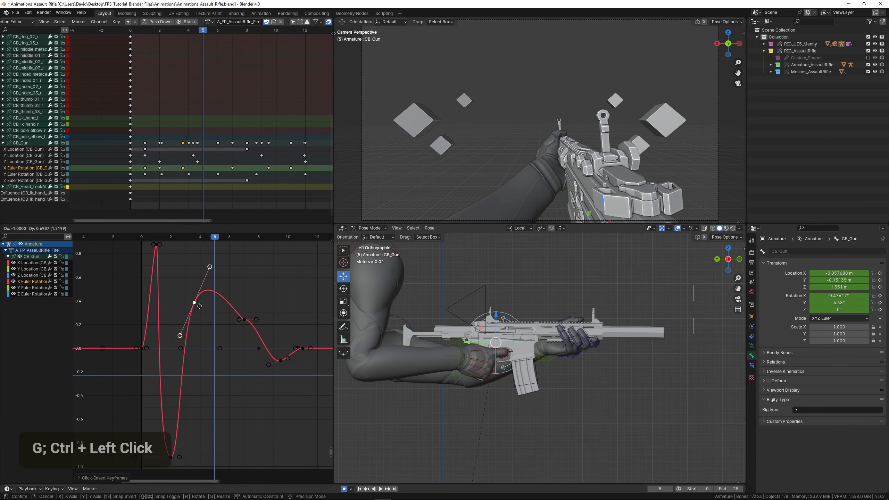
key("r")
key("s")
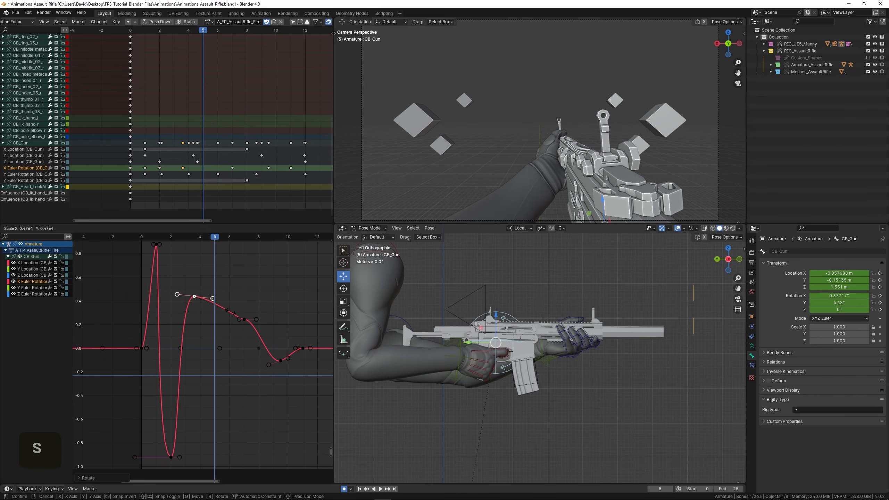
double_click(141, 315)
mouse_move(141, 315)
left_mouse_down()
mouse_move(242, 338)
mouse_move(133, 325)
left_mouse_up()
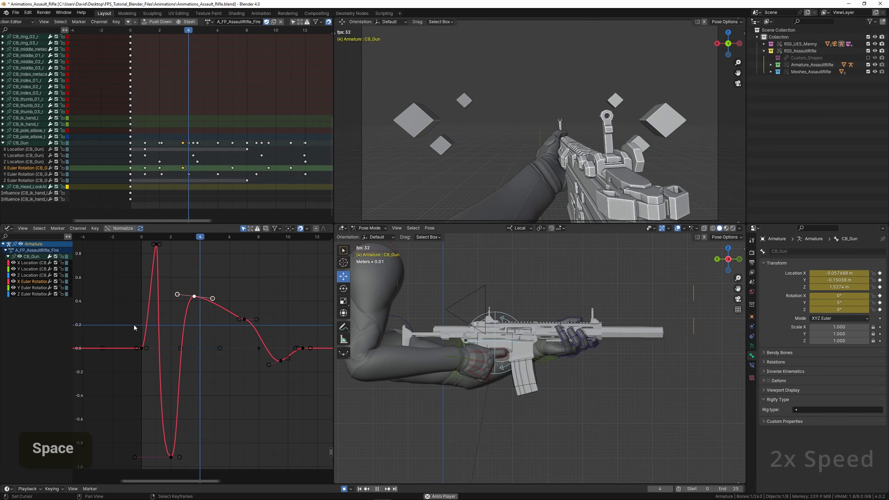
key("space")
key("g")
left_click(210, 297)
Mirror the X Euler Rotation keys near frames 7 and 9.5 vertically and shift them to about -0.23 and 0.11
left_click(244, 319)
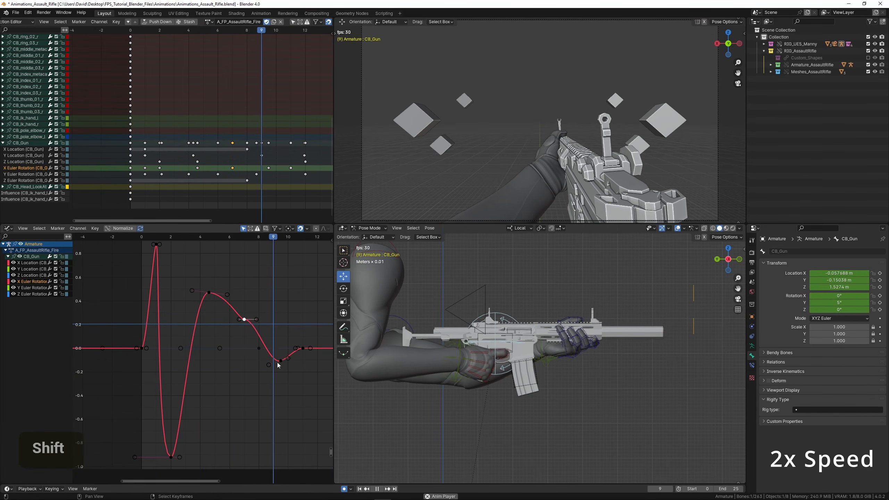
left_click(280, 362, "shift")
key("s")
key("y")
key("1")
key("Return")
key("g")
key("y")
Flatten the handles of the frame 4.6 X Euler Rotation key and lengthen the frame 7 key's incoming handle, checking the result in playback
right_click(238, 379)
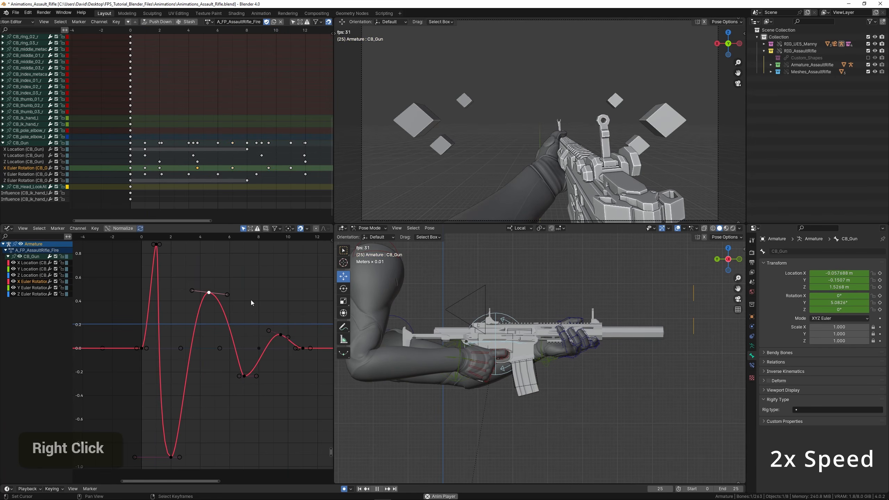
key("s")
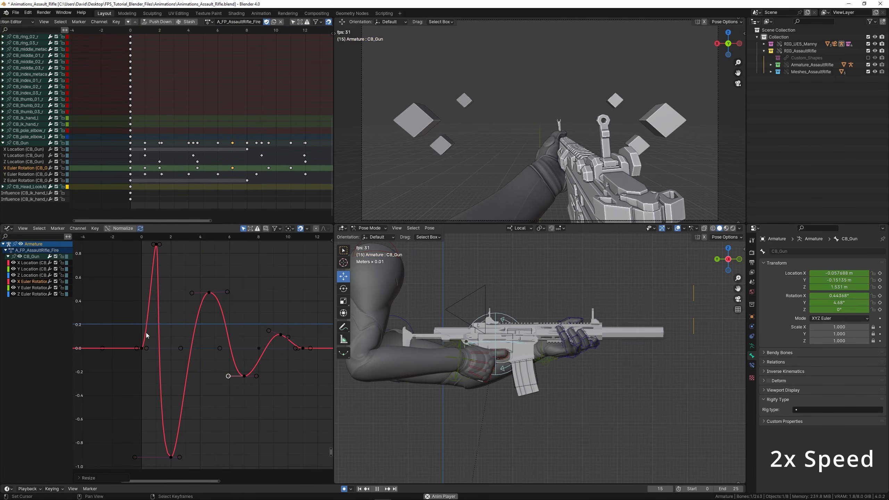
left_click(145, 336)
middle_click_drag(243, 347, 206, 335)
scroll(205, 334, "down", 1)
key("space")
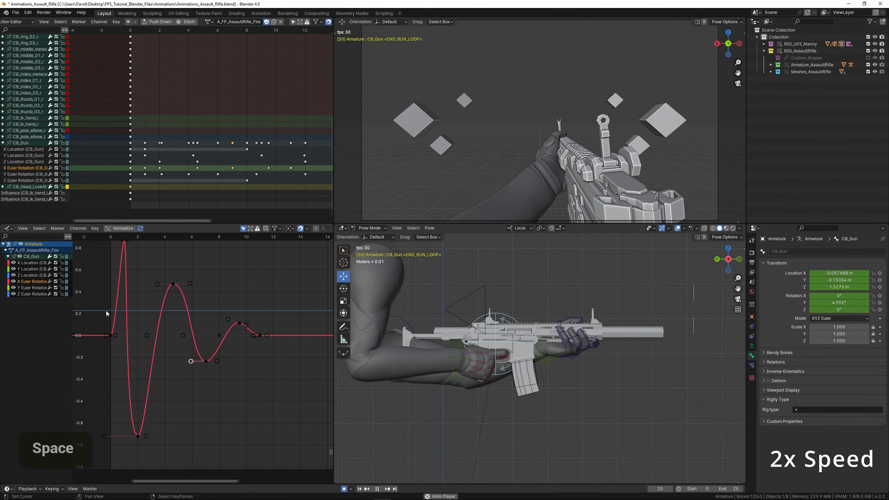
key("space")
Save the file and insert a key on the gun's Z Location curve at about frame 7.3 and value 152.73
double_click(33, 276)
key("KP_Decimal")
key("ctrl+s")
middle_click_drag(180, 300, 203, 298)
scroll(203, 298, "down", 3)
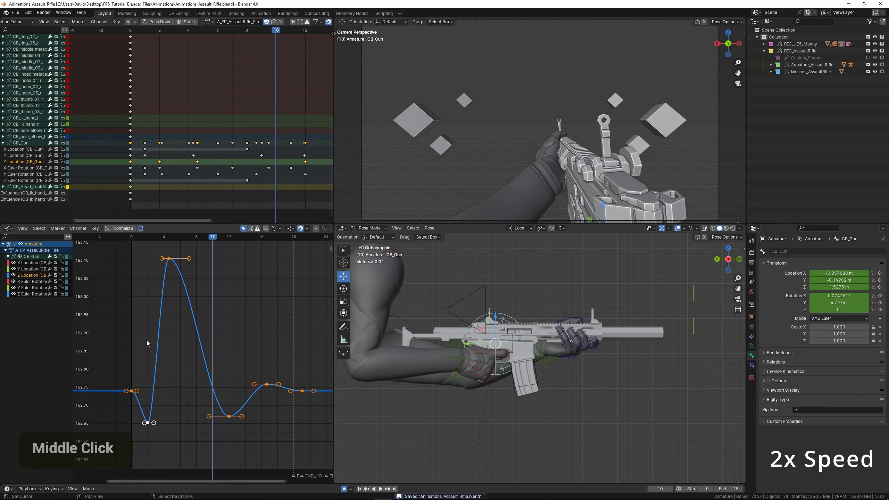
left_click_drag(146, 341, 206, 351)
left_click(206, 352, "ctrl")
key("g")
left_click(191, 393, "ctrl")
key("space")
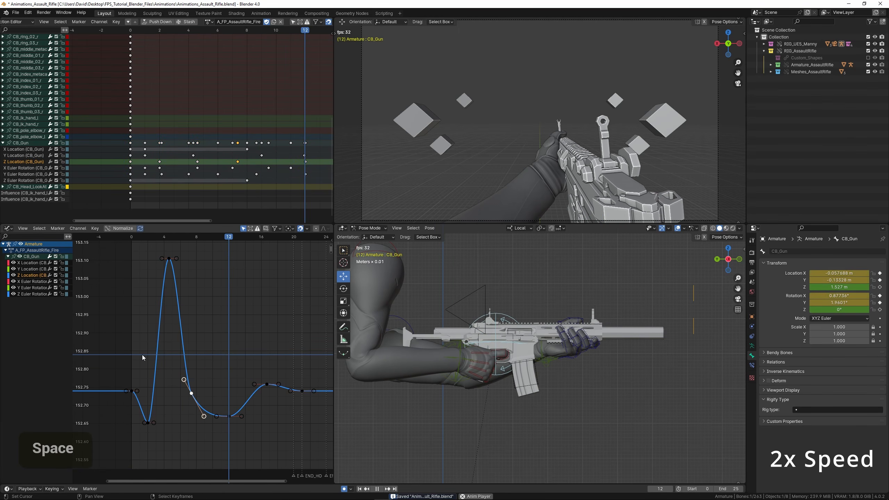
Lower the Z Location peak near frame 4.6 to about 152.95 and review the recoil in the maximized camera view
left_click(169, 259)
key("g")
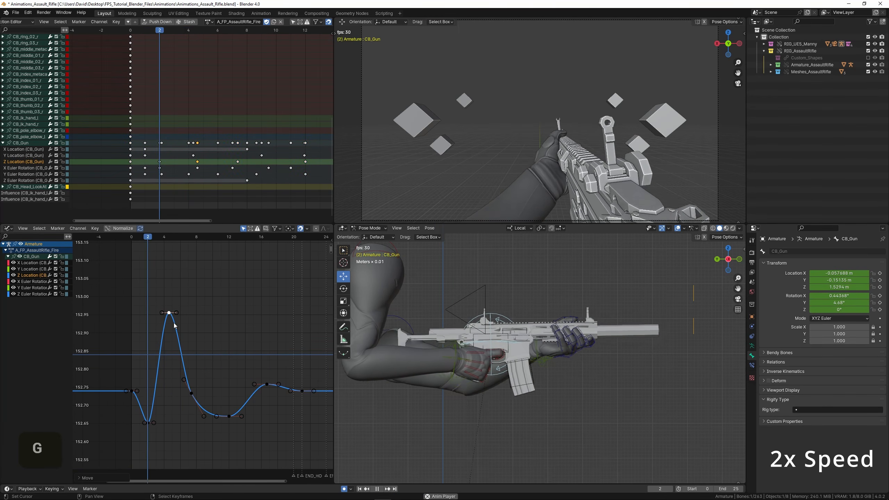
left_click(169, 313, "ctrl")
key("ctrl+space")
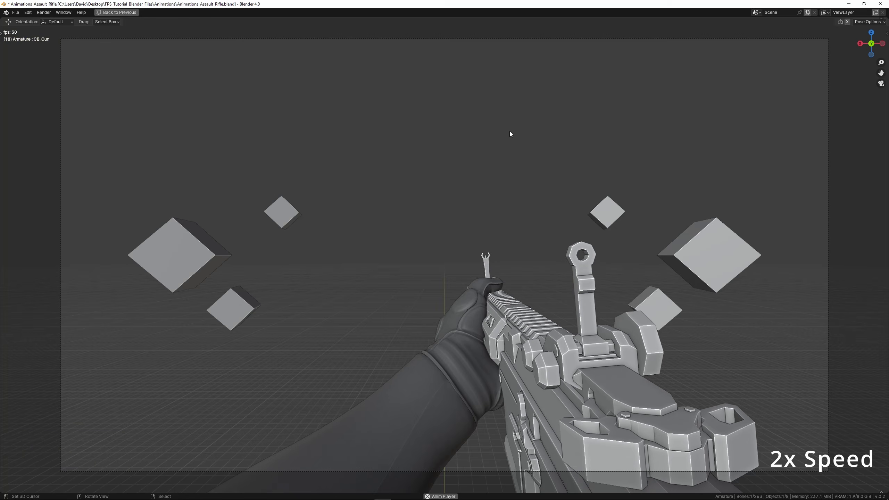
key("ctrl+space")
key("space")
Move the Z Location keys after the peak and rotate their handles to smooth the settling part of the curve
right_click(204, 314)
middle_click_drag(275, 366, 242, 317)
key("g")
left_click(224, 314)
key("space")
right_click(221, 312)
key("r")
left_click(277, 300)
key("g")
left_click(277, 304)
scroll(196, 292, "down", 3)
key("space")
Raise the frame 1 peak of the gun's Y Location curve to about -13.1 and play the animation
double_click(32, 269)
key("KP_Decimal")
scroll(168, 302, "down", 2)
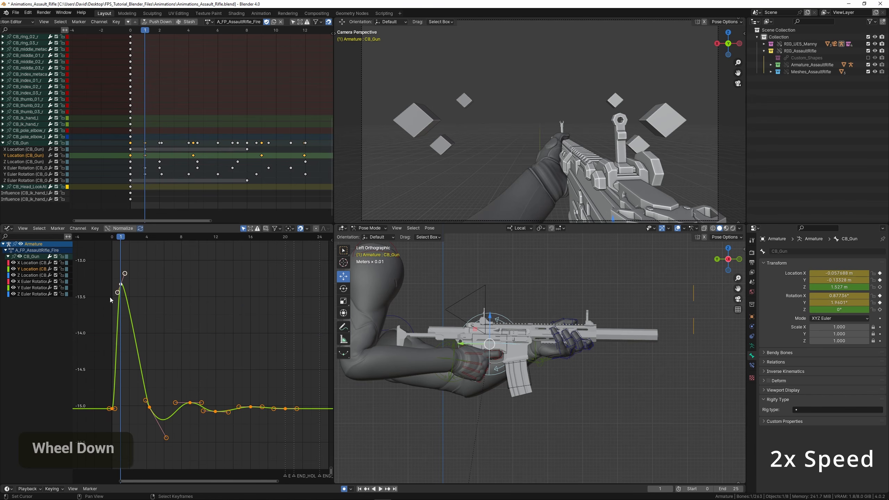
right_click(122, 286)
key("g")
key("y")
left_click(132, 314)
key("space")
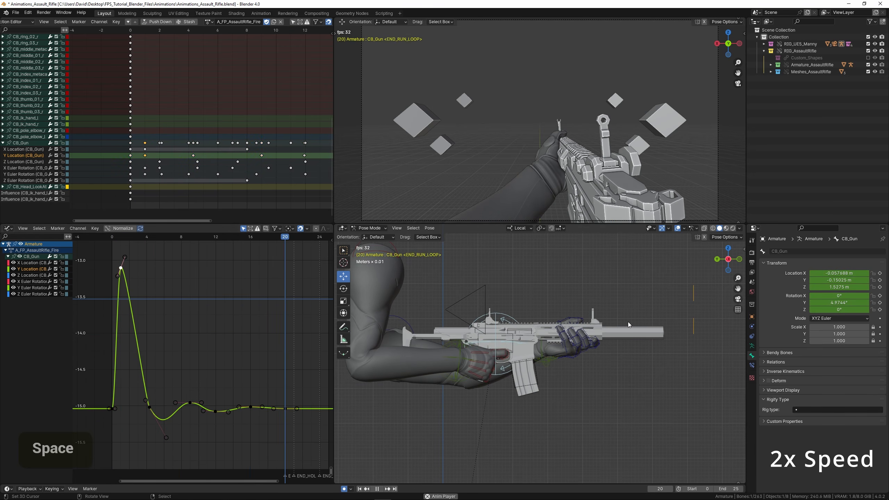
Review the stronger kickback in the maximized camera view, stop playback and save the file
key("ctrl+space")
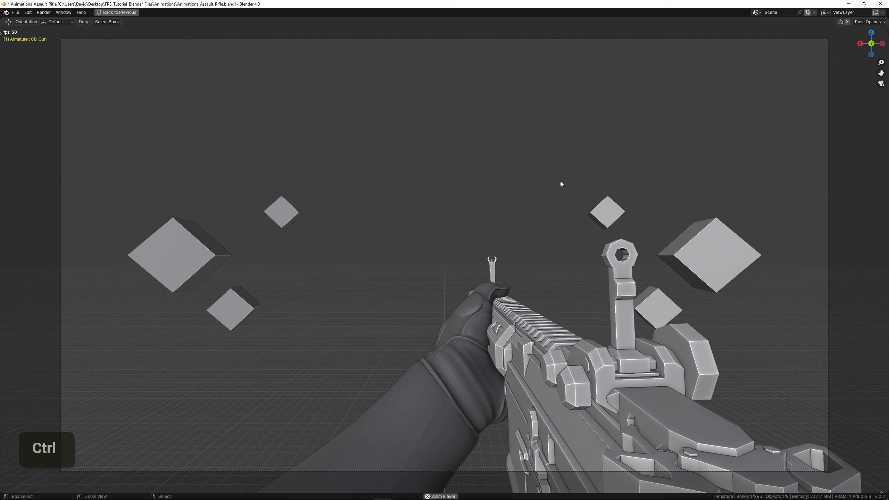
key("ctrl+space")
key("space")
key("ctrl+s")
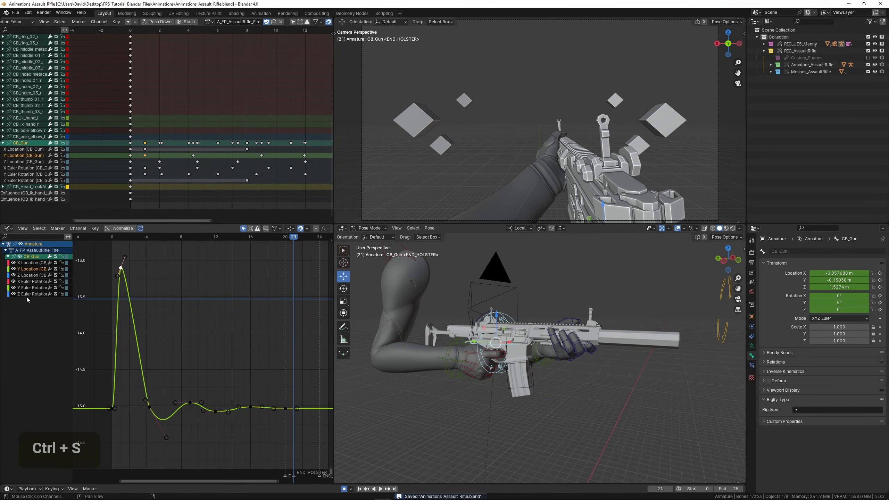
Duplicate the gun's frame 0 Z Euler Rotation key to frames 1, 3 and 5, and save the file
middle_click(154, 169)
scroll(129, 180, "up", 2)
right_click(118, 180)
key("shift+d")
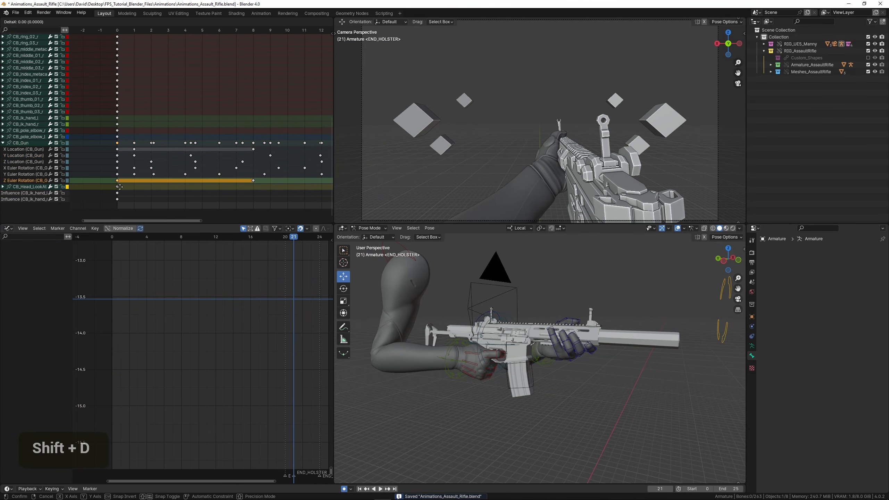
left_click(143, 186)
key("shift+d")
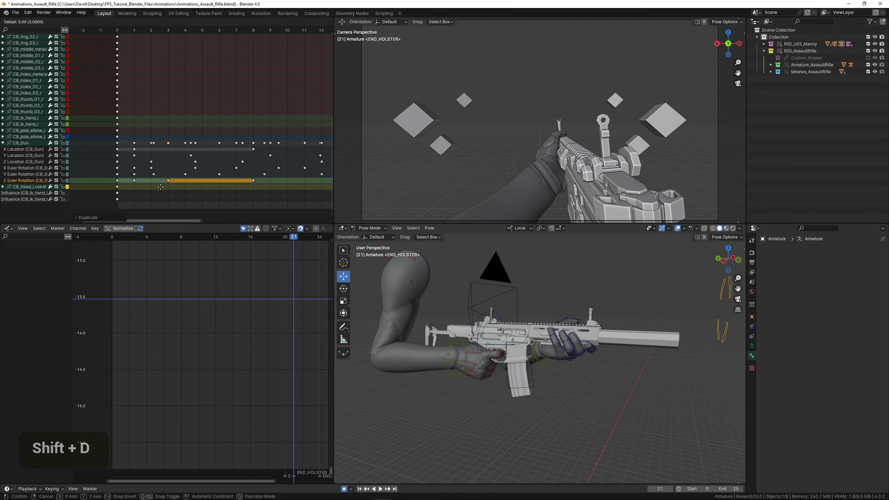
left_click(194, 189)
key("ctrl+s")
Show only the gun's Z Euler Rotation curve and lower its frame 1 key to about -1.4
left_click(24, 144)
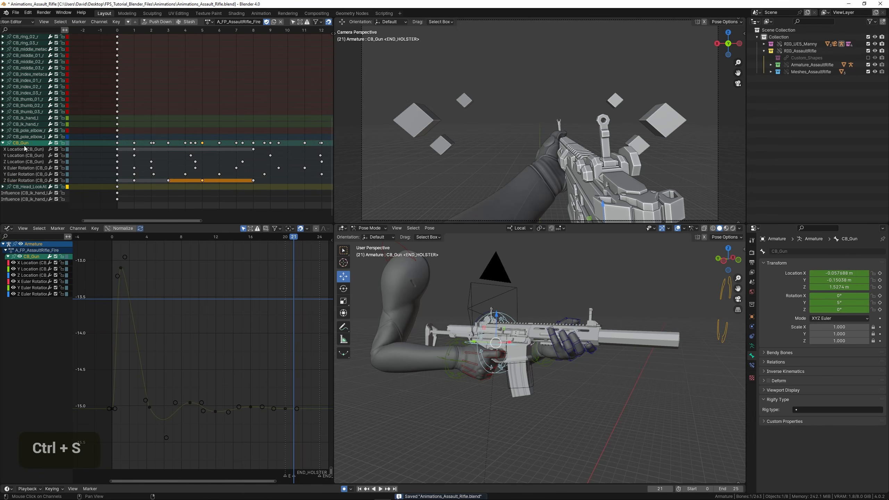
double_click(28, 293)
key("KP_Decimal")
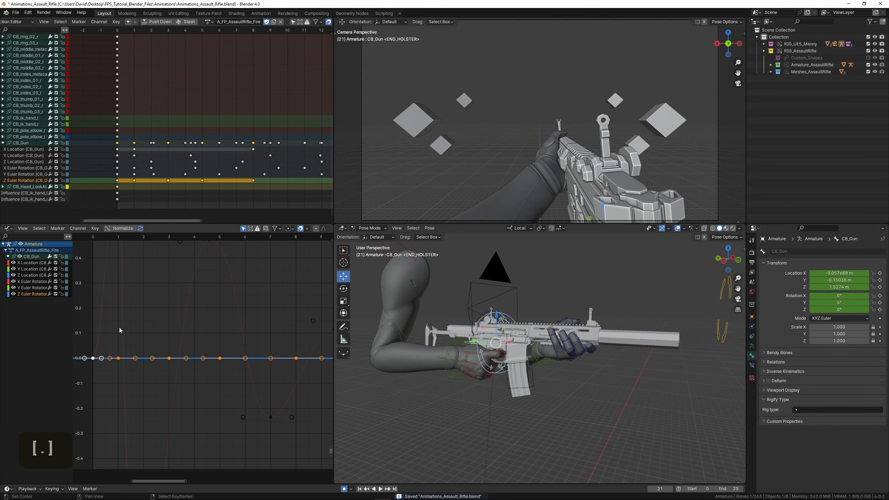
middle_click_drag(119, 331, 149, 332)
scroll(147, 357, "up", 1)
right_click(149, 358)
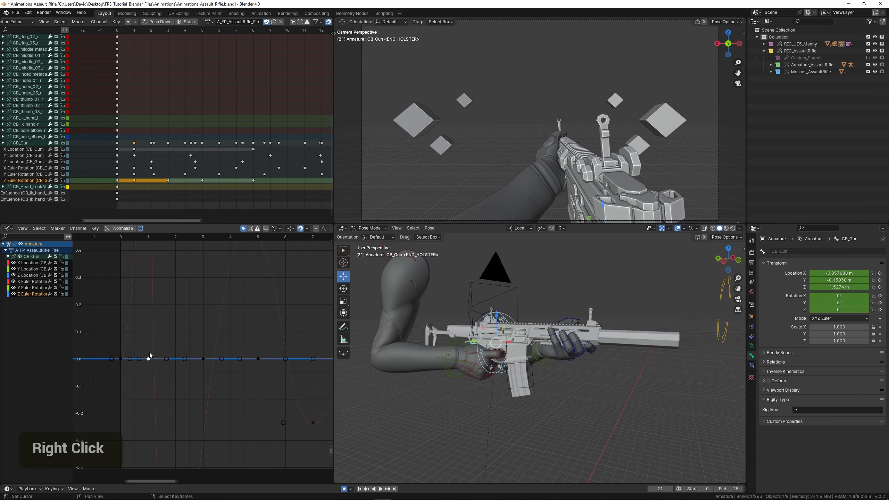
key("g")
key("y")
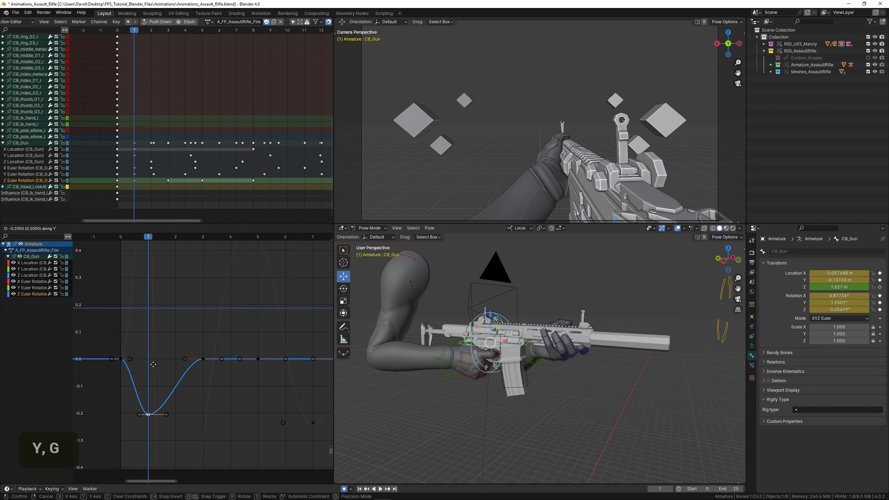
left_click(153, 391)
middle_click_drag(153, 391, 204, 370, "ctrl")
key("g")
key("y")
left_click(199, 392)
Move the frame 3 Z Euler Rotation key to frame 2 at about 1.35 and insert another at about frame 3.3 and -0.5
right_click(234, 322)
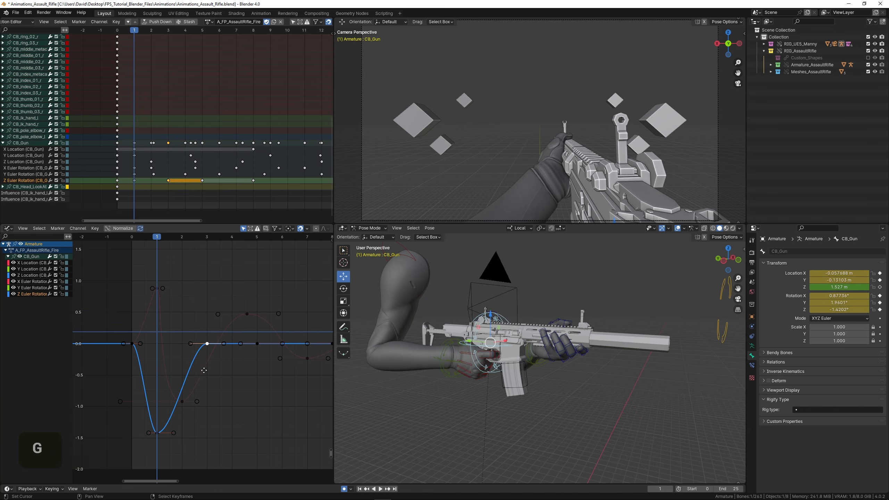
left_click(180, 285)
left_click(215, 299, "ctrl")
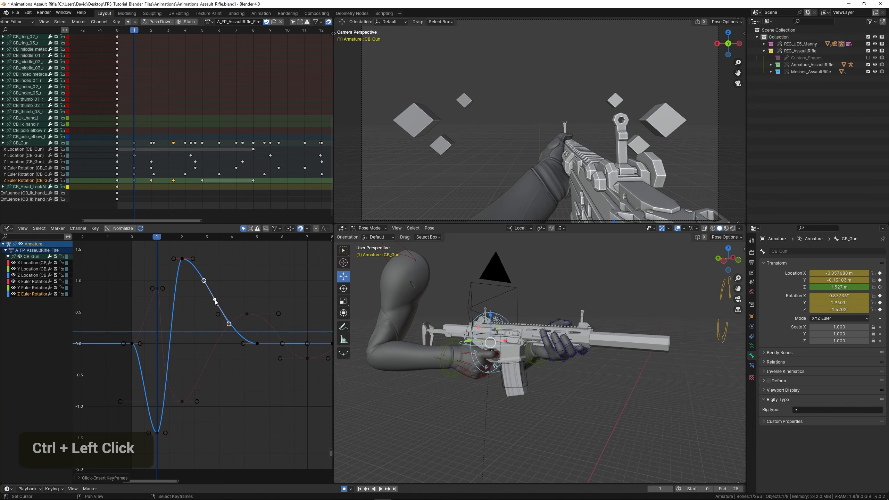
key("g")
left_click(220, 380)
Raise the frame 2 key of the Z Euler Rotation curve to about 1.5 and play the animation
middle_click_drag(100, 269, 131, 276, "ctrl")
key("space")
right_click(181, 283)
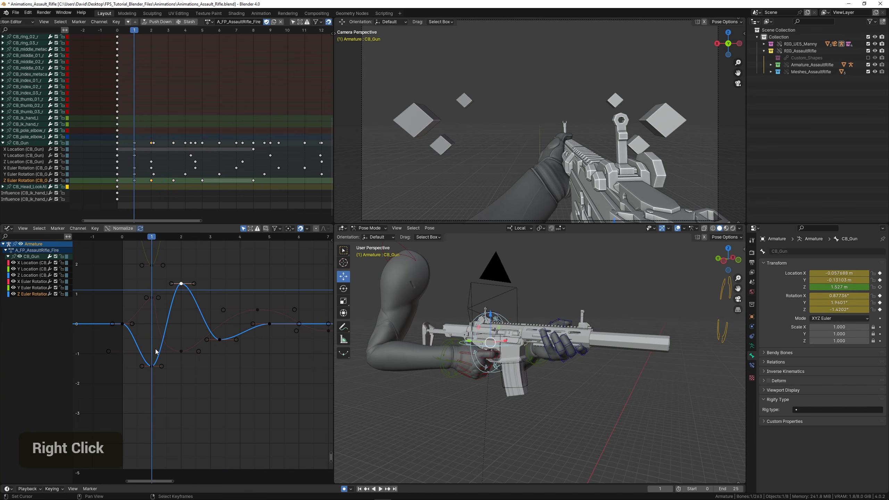
key("space")
key("g")
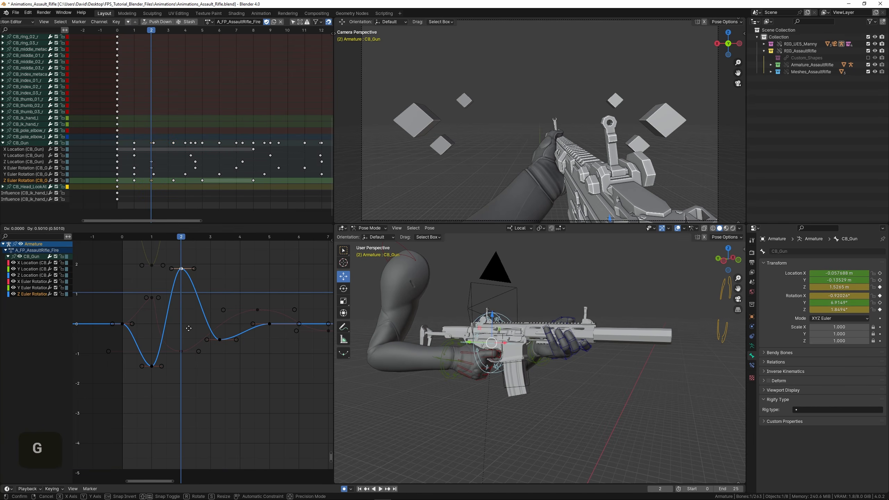
double_click(126, 289)
key("space")
Inspect the sideways swing from the top view and raise the frame 1 Z Euler Rotation key to about -0.7
left_click_drag(126, 290, 212, 330)
key("KP_7")
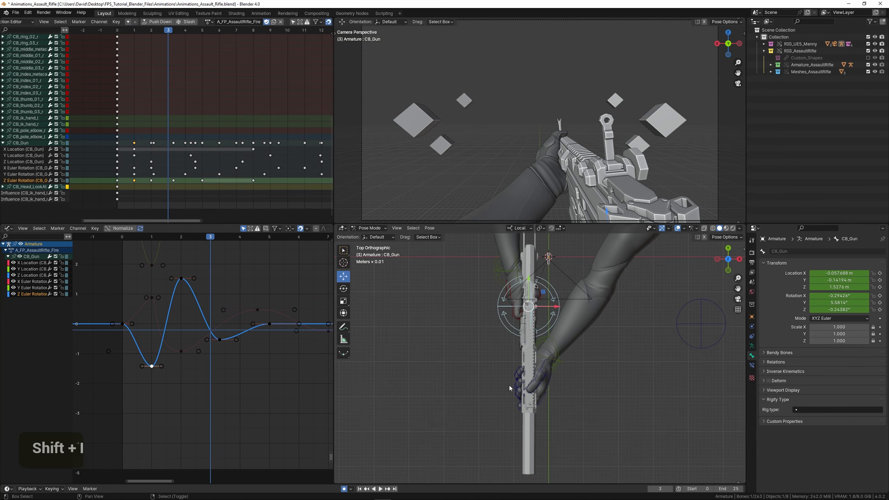
scroll(495, 331, "up", 1)
left_click_drag(121, 312, 150, 314)
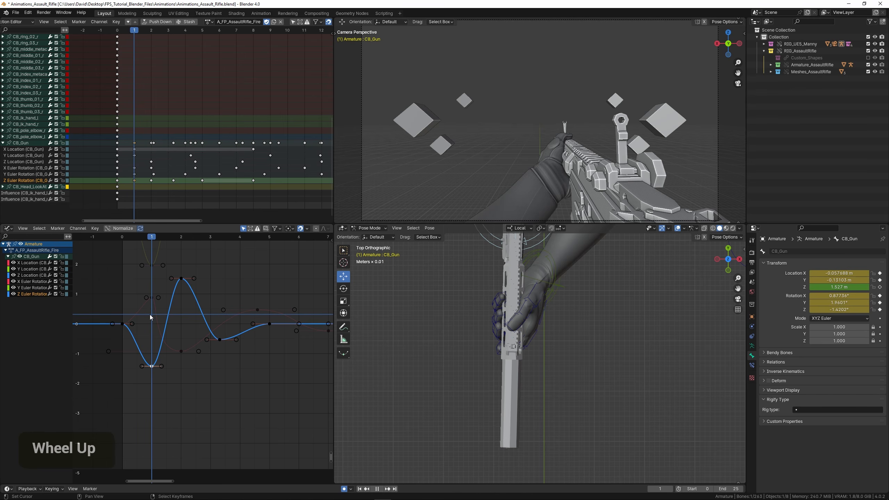
key("g")
left_click(150, 345)
Lower the frame 2 Z Euler Rotation key to about 0.47 and raise the key near frame 3.3 to about -0.4
double_click(168, 312)
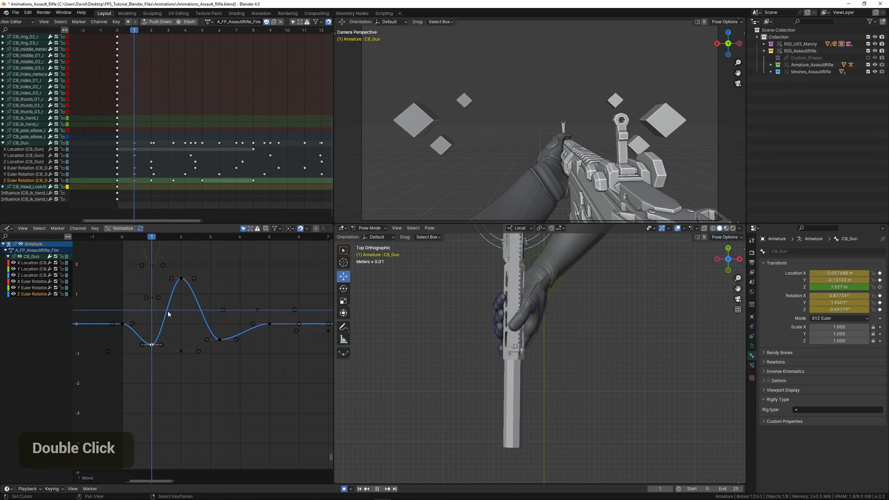
key("g")
left_click(189, 312)
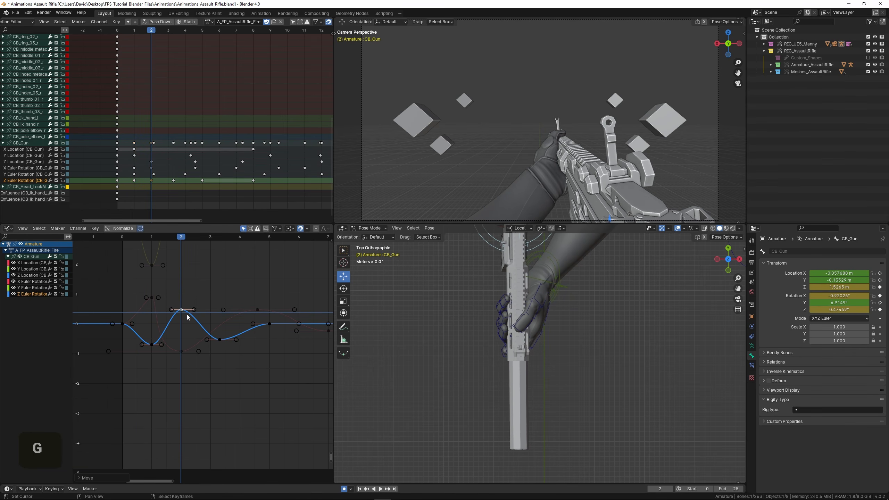
key("space")
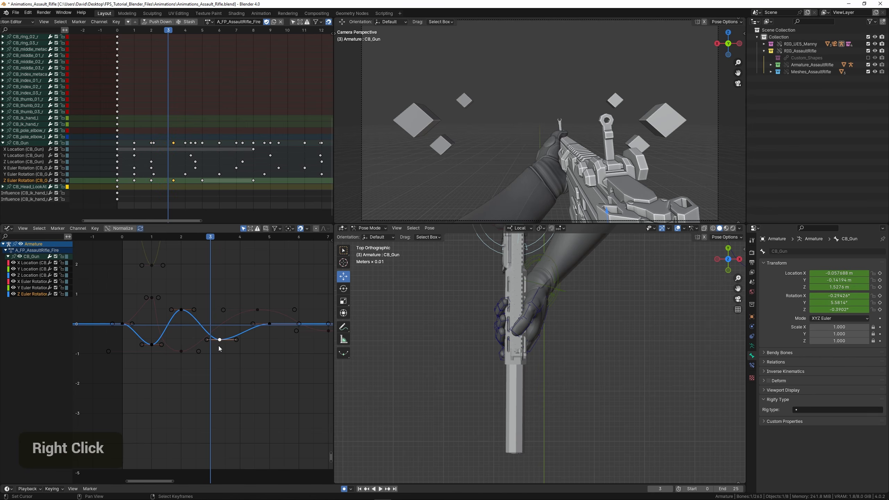
key("g")
middle_click_drag(219, 343, 206, 375)
key("space")
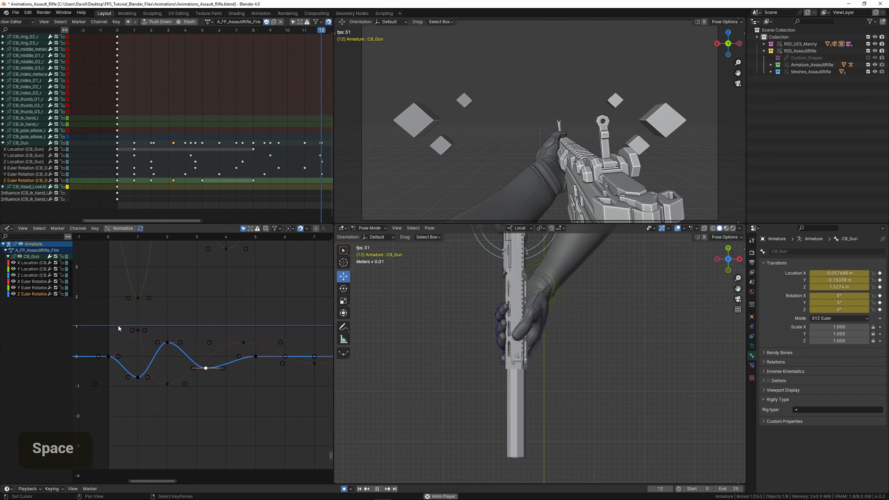
middle_click_drag(118, 326, 149, 318)
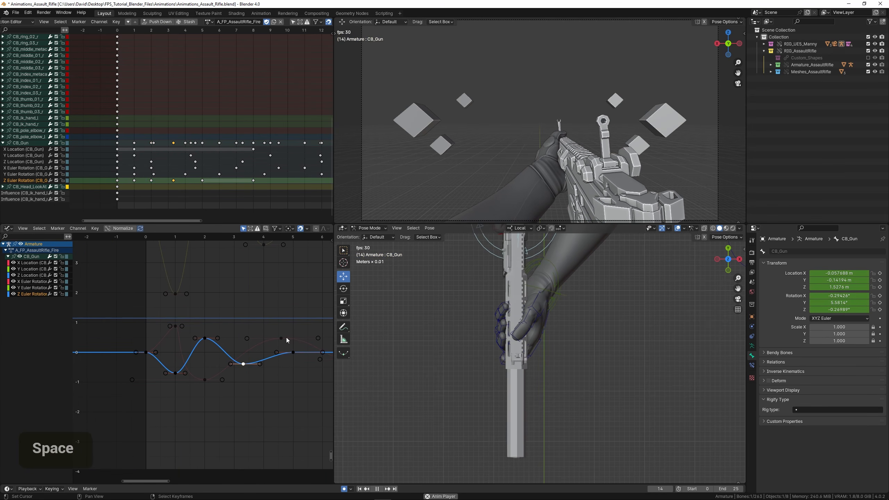
In front view, move the last two Z Euler Rotation keys to frames 6 and 9, raising the frame 6 key to about 0.14
key("KP_1")
left_click_drag(132, 325, 293, 343)
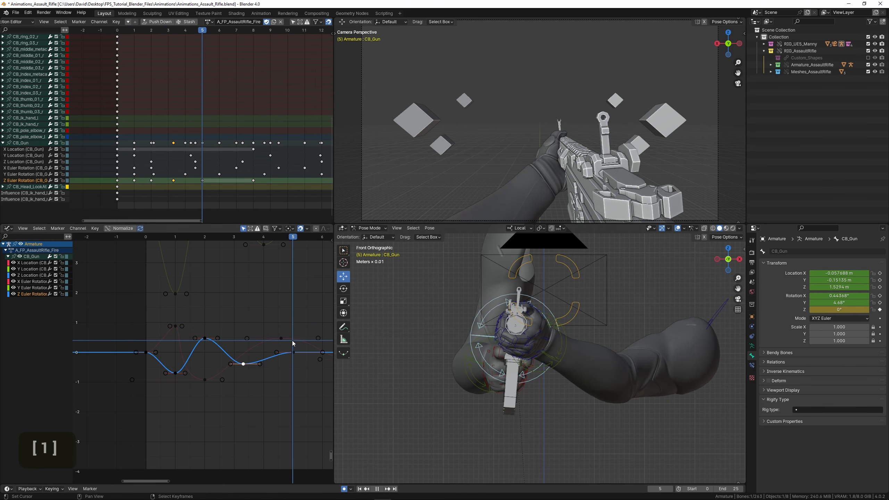
middle_click_drag(292, 359, 205, 332, "shift")
key("g")
key("x")
left_click(231, 328)
key("space")
scroll(257, 342, "down", 3)
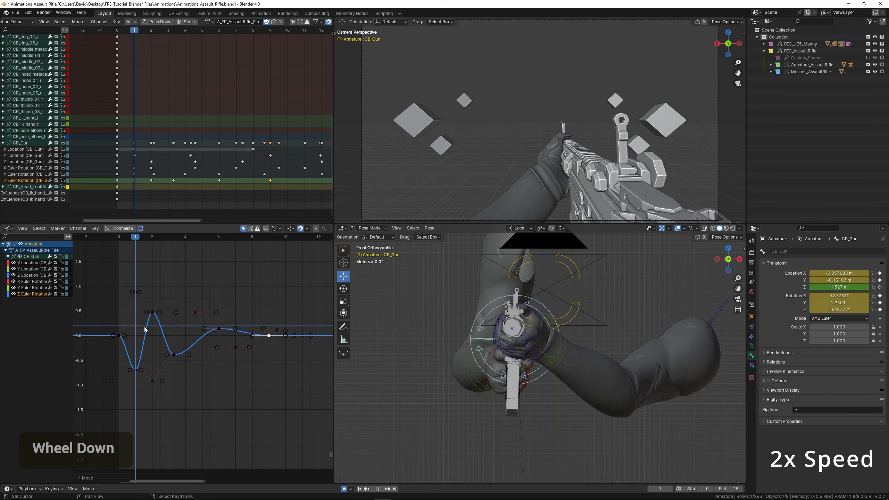
Duplicate the last Z Euler Rotation key to frame 13, lower the frame 9 key to about -0.1 and play the animation
key("space")
key("shift+d")
key("x")
left_click(295, 327)
right_click(220, 307)
key("g")
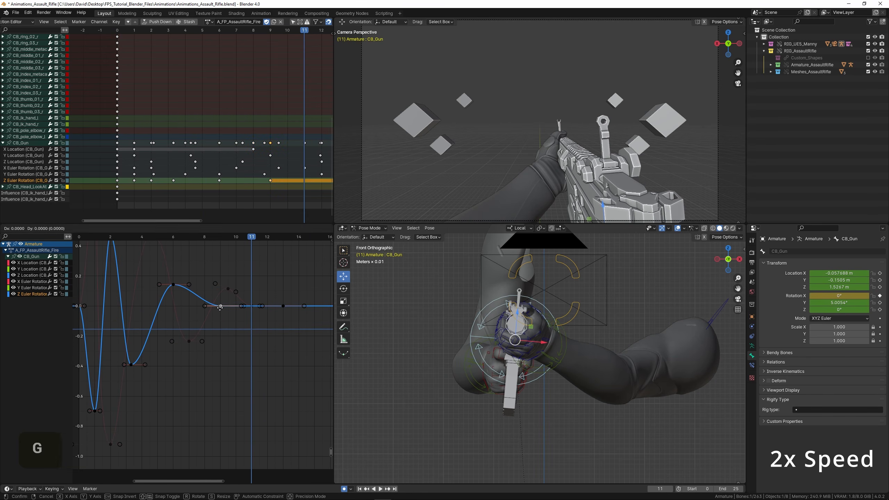
left_click(219, 322)
key("space")
scroll(103, 317, "down", 3)
key("space")
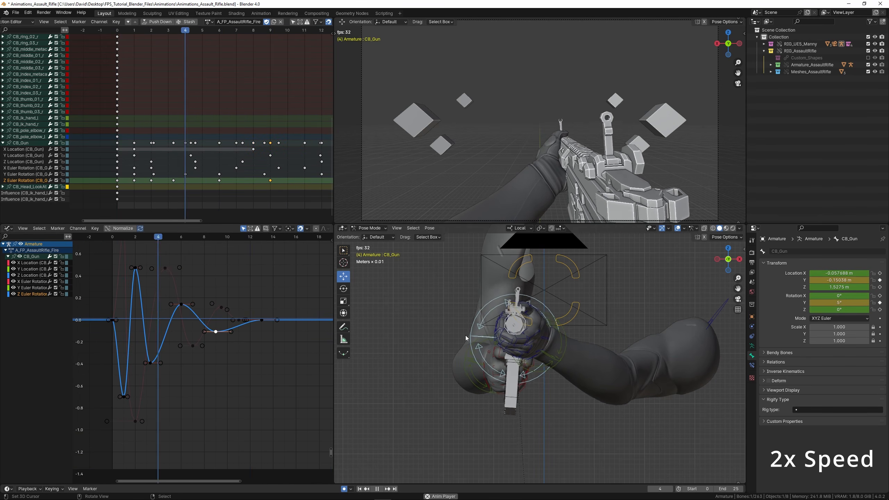
From the top view, raise the frame 2 Z Euler Rotation key to about 1.17 and preview the animation full-screen
key("KP_7")
middle_click_drag(138, 283, 210, 291)
right_click(208, 280)
key("space")
key("g")
key("y")
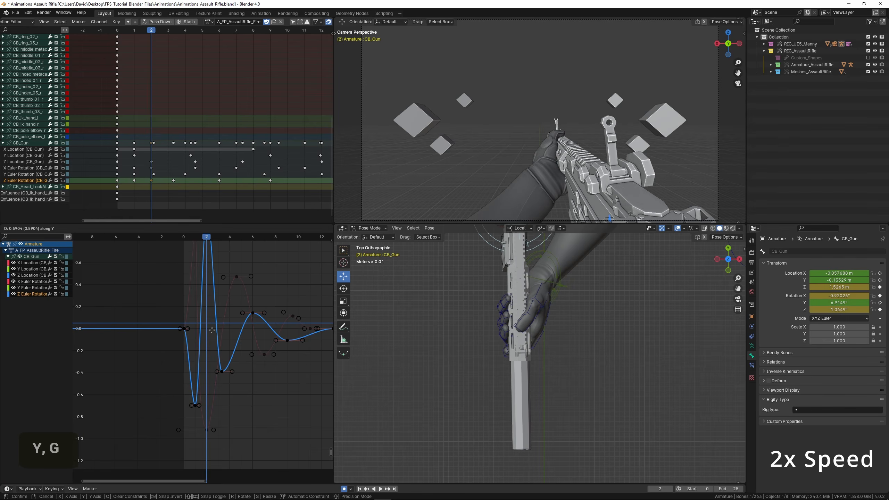
left_click(209, 255)
left_click(177, 321)
key("space")
double_click(165, 318)
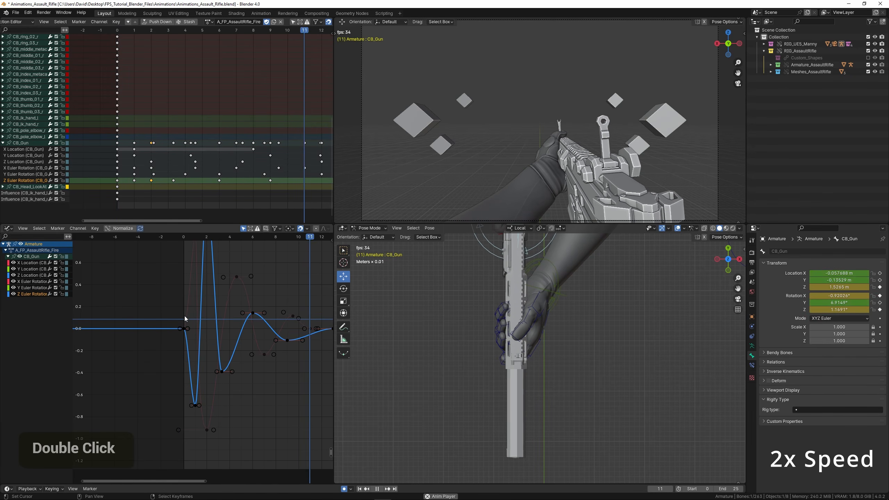
key("ctrl+space")
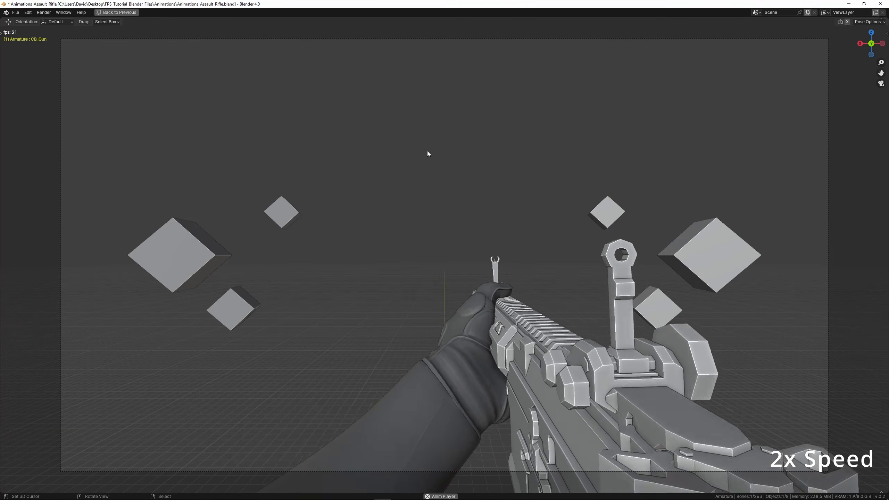
key("ctrl+space")
Set the frame 2 Z Euler Rotation key to about 0.7 and lower the frame 1 key to about -1.5, then replay
middle_click_drag(202, 358, 207, 373, "ctrl")
key("space")
key("g")
left_click(210, 312)
right_click(193, 380)
key("g")
left_click(193, 416)
left_click(171, 364)
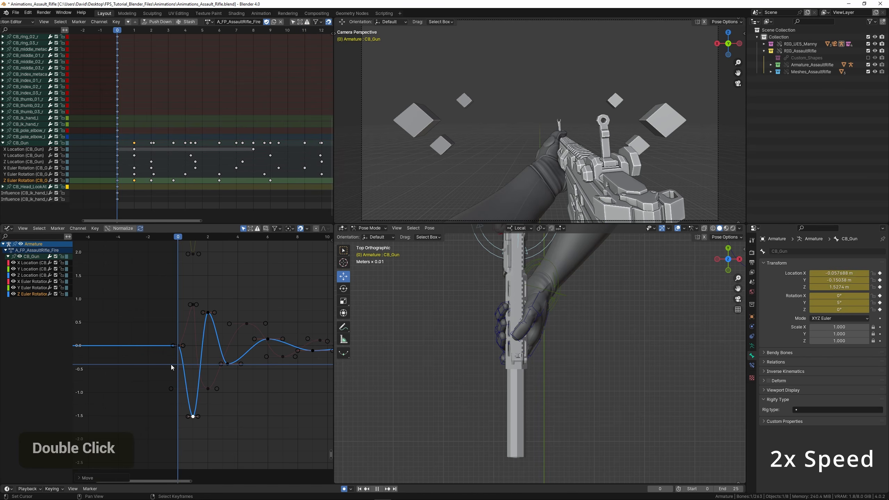
key("space")
key("space")
Raise the frame 2 Z Euler Rotation key to about 1.1 and play the animation
left_click_drag(172, 364, 213, 368)
right_click(208, 313)
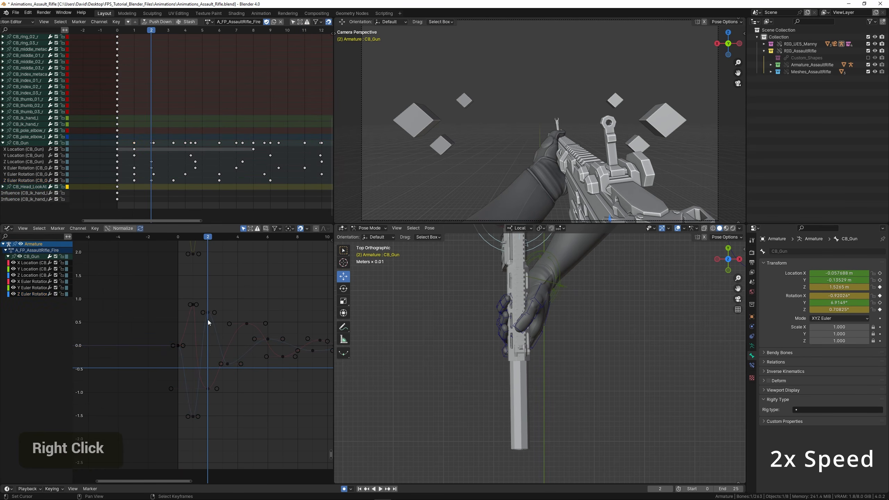
key("g")
left_click(210, 301)
left_click(175, 338)
key("space")
double_click(176, 338)
Scale the frame 1 and frame 2 Z Euler Rotation keys vertically together to about -0.95 and 0.7
right_click(192, 416)
right_click(209, 295, "shift")
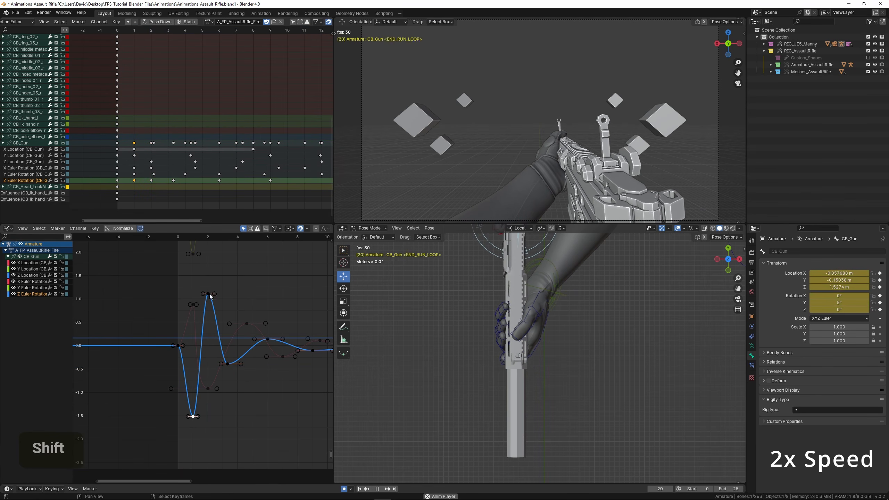
key("s")
key("y")
left_click(237, 299)
Raise the Z Euler Rotation key near frame 3.3 to about -0.2 and scale the frame 6 and 9 keys to about 0.23 and -0.19
right_click(226, 367)
key("g")
left_click(228, 356)
scroll(206, 350, "up", 3)
middle_click_drag(227, 357, 209, 347, "ctrl")
right_click(202, 360)
scroll(235, 345, "down", 2)
right_click(228, 346, "shift")
key("s")
key("y")
left_click(233, 367)
Duplicate the frame 13 Z Euler Rotation key to frame 16, raise the frame 13 key to about 0.06 and play the animation
scroll(214, 346, "up", 2)
key("space")
right_click(254, 326)
key("shift+d")
key("x")
left_click(299, 343)
right_click(255, 329)
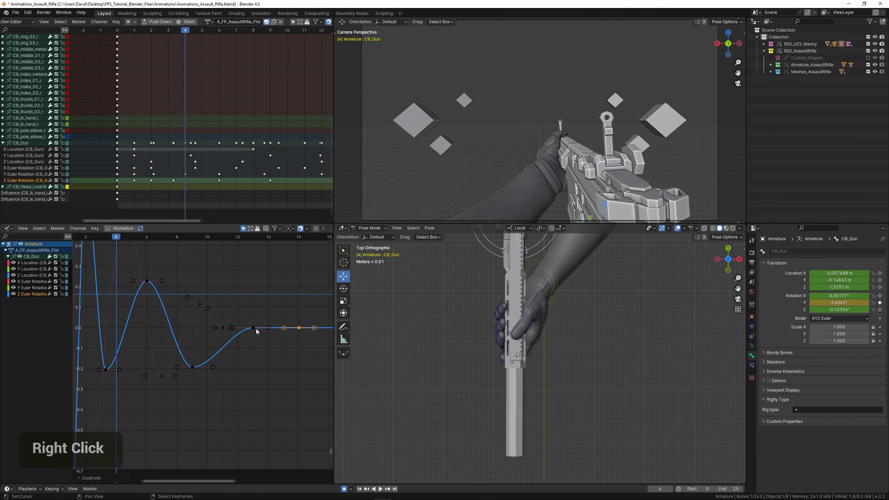
key("g")
left_click(263, 346)
key("space")
scroll(133, 330, "down", 2)
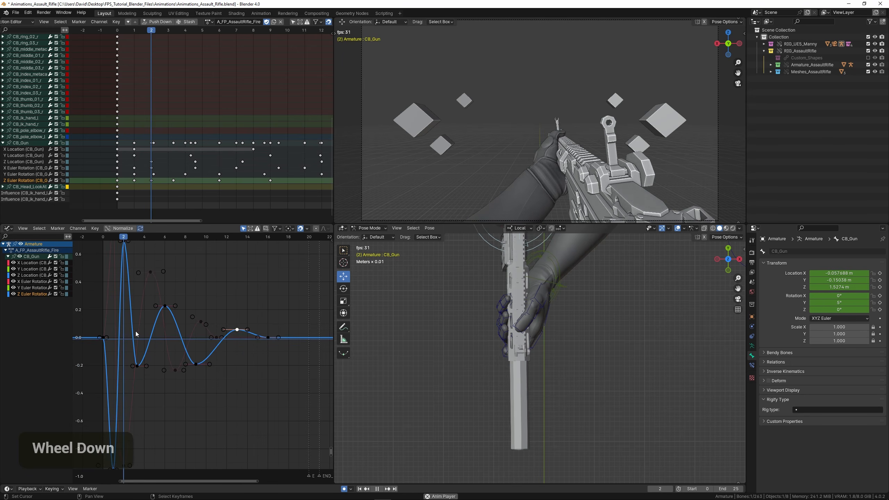
Preview the fire animation full-screen in the camera view, save the file and restore the layout
key("ctrl+space")
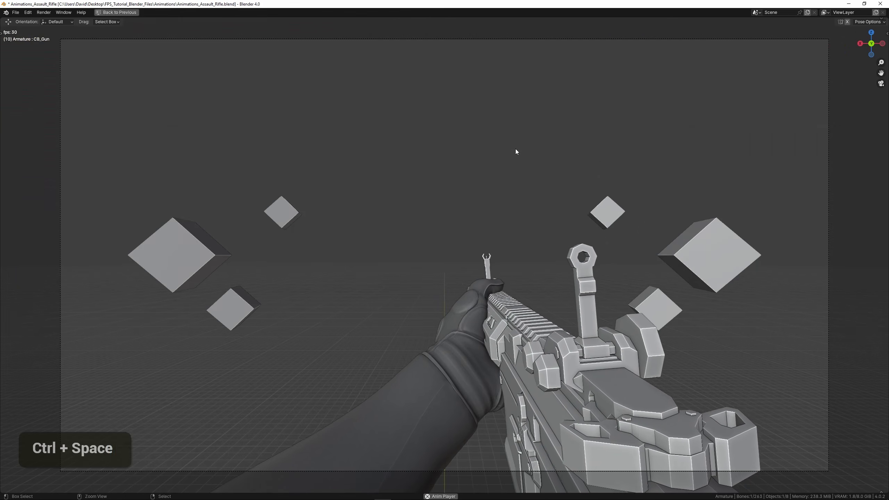
key("ctrl+s")
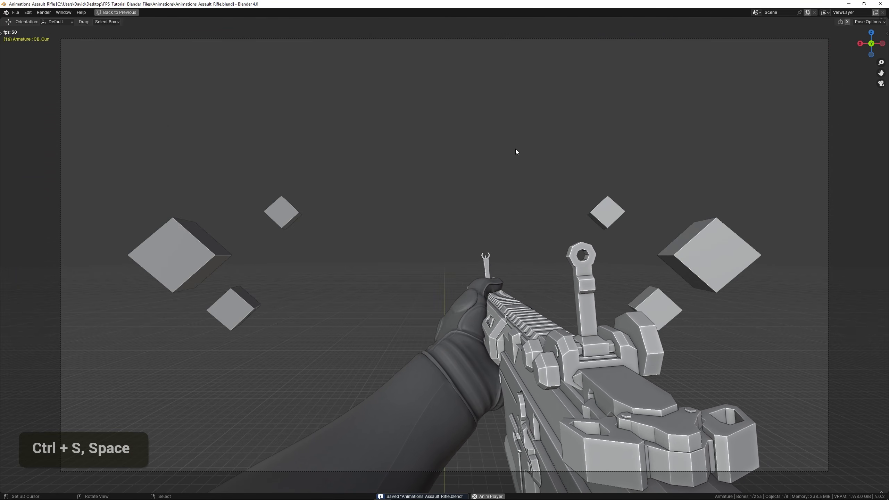
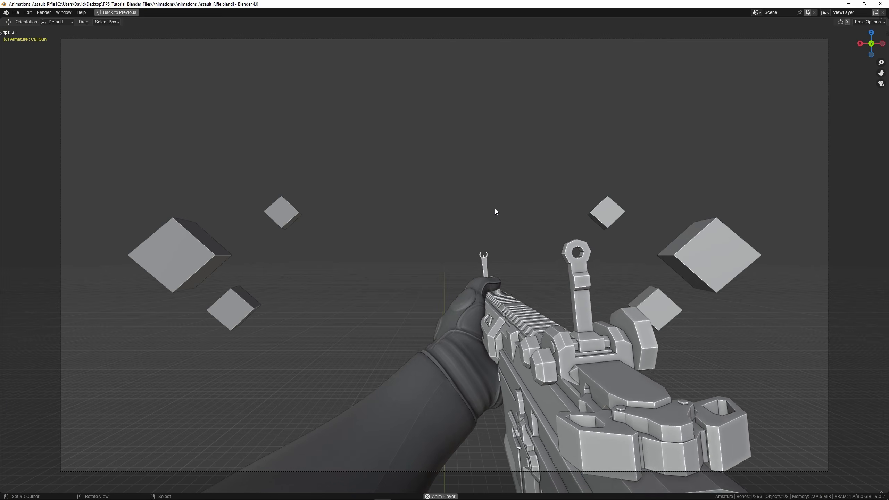
key("space")
key("ctrl+space")
Check the pose at frame 1 and play the recoil in an orbited perspective view of the gun
scroll(223, 326, "down", 4)
middle_click_drag(223, 325, 271, 300)
middle_click_drag(271, 300, 284, 323, "ctrl")
left_click(155, 309)
key("space")
left_click(167, 310)
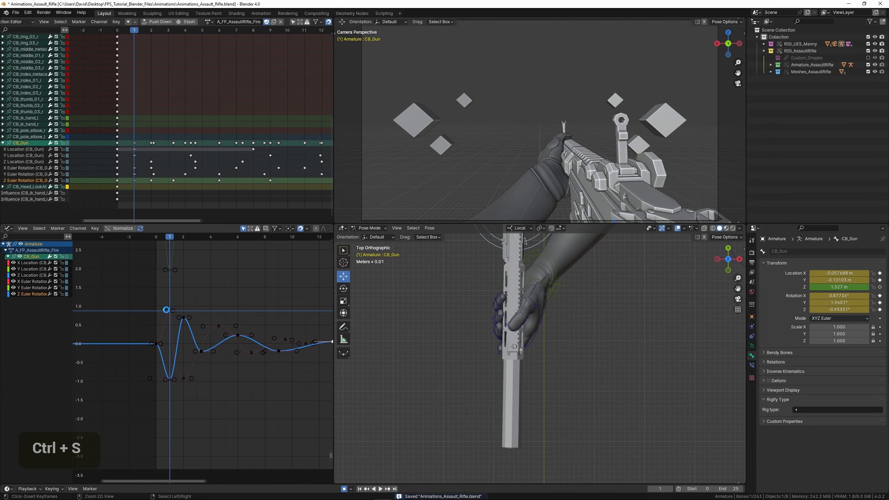
scroll(418, 315, "down", 2)
middle_click_drag(399, 329, 437, 303)
key("space")
left_click(152, 313)
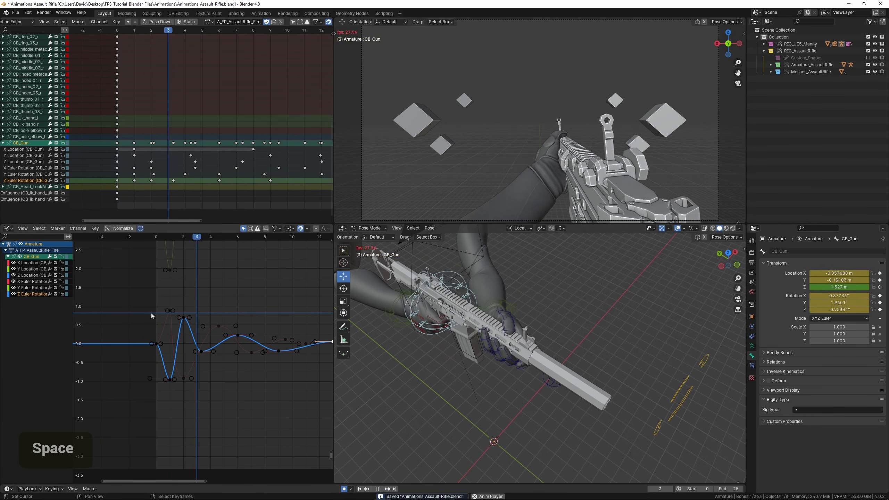
double_click(153, 313)
Play the recoil in front view, then stop playback and save the file
key("KP_1")
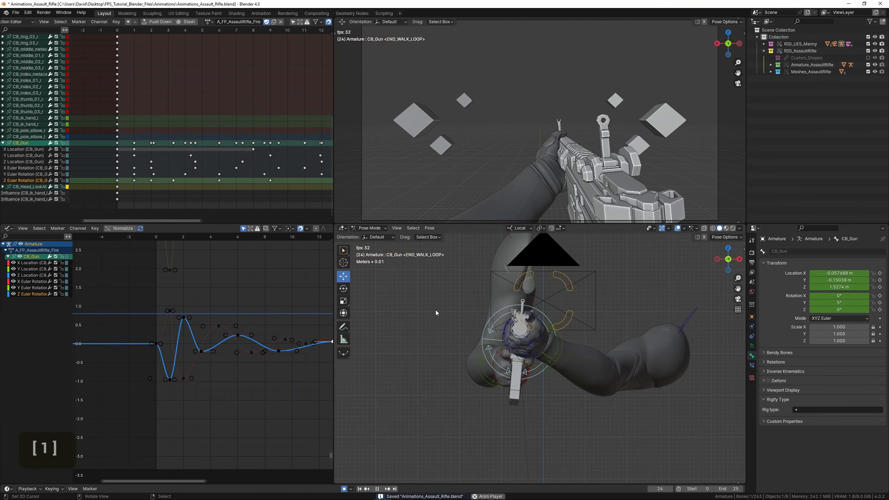
scroll(439, 311, "up", 2)
middle_click_drag(439, 311, 465, 315, "shift")
scroll(445, 341, "up", 2)
scroll(446, 342, "down", 2)
key("space")
key("ctrl+s")
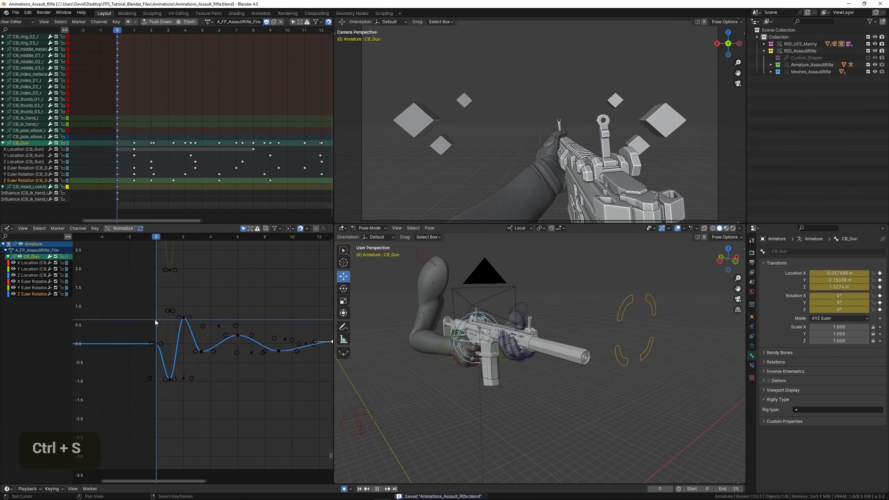
Go to frame 5 and examine the rifle's bolt, trigger and magazine area up close
left_click_drag(154, 319, 225, 326)
middle_click_drag(465, 331, 486, 354)
scroll(558, 315, "up", 3)
scroll(486, 354, "down", 1, "shift")
scroll(487, 355, "down", 2)
middle_click_drag(518, 306, 527, 340)
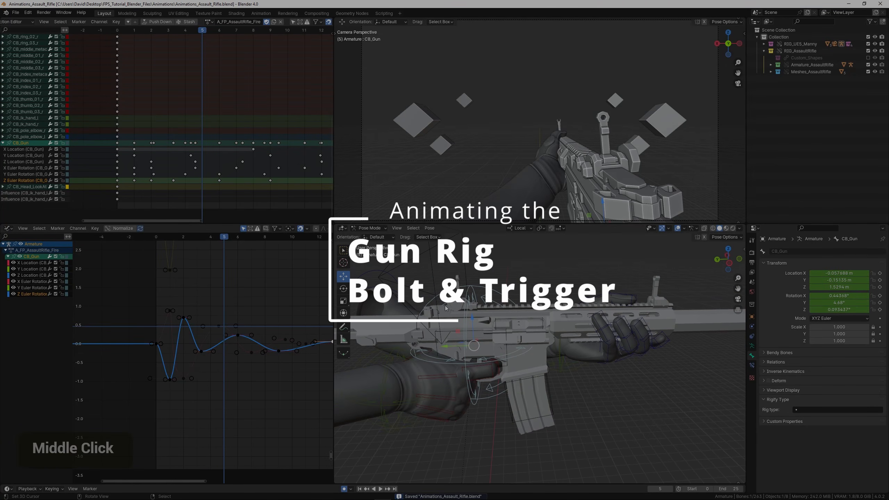
scroll(508, 328, "up", 3)
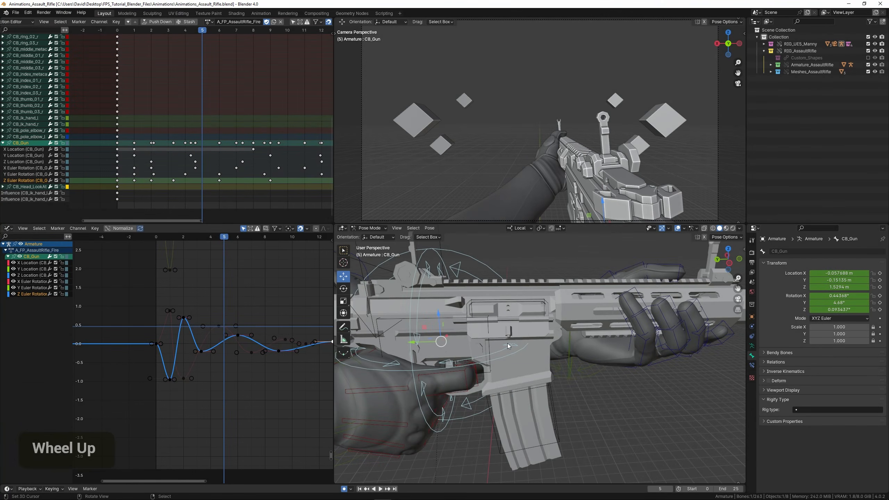
middle_click_drag(502, 352, 556, 382)
scroll(524, 313, "up", 2)
scroll(502, 341, "down", 2)
scroll(502, 342, "down", 2, "shift")
scroll(501, 341, "down", 2)
Switch to Object Mode and select the rifle armature SKEL_AssaultRifle to show its action's channels
key("ctrl+Tab")
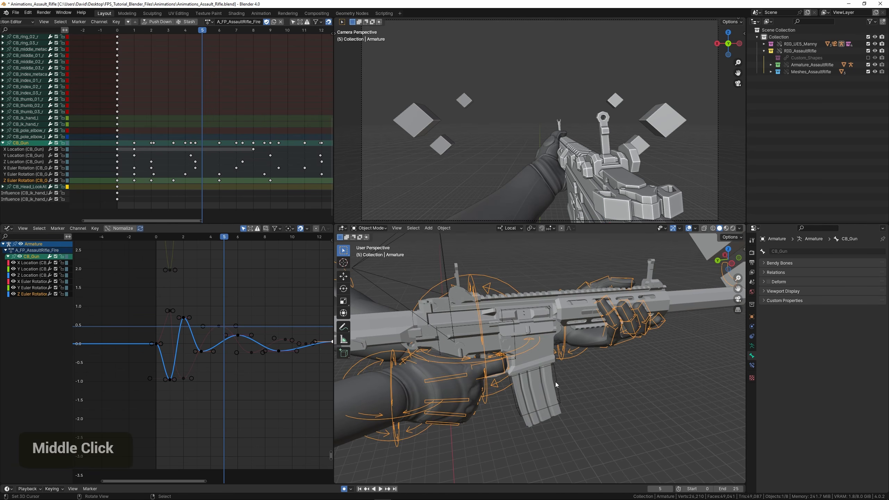
right_click(557, 379)
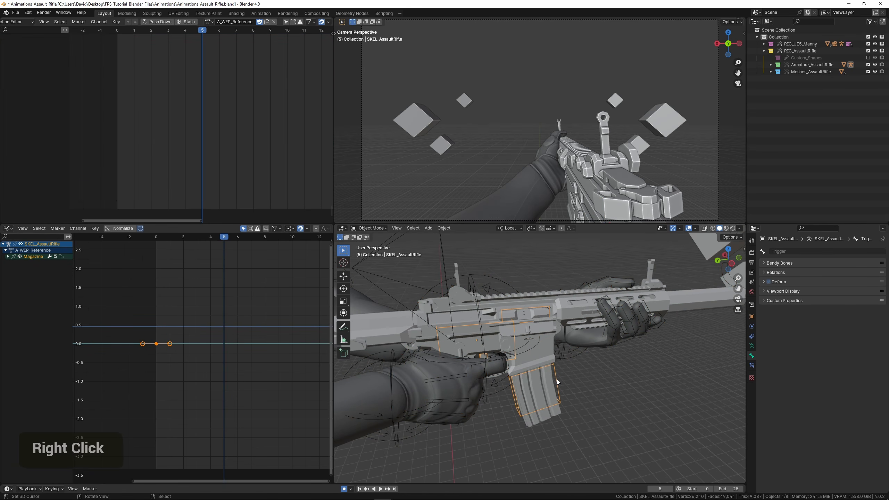
middle_click(210, 143)
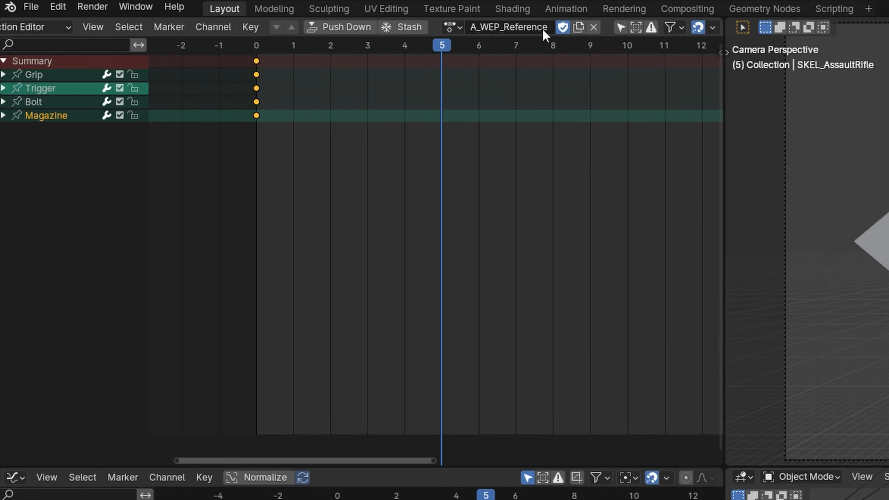
Duplicate the A_WEP_Reference action, name the copy A_FP_WEP_AssaultRifle_Fire and enable its fake user
left_click(578, 29)
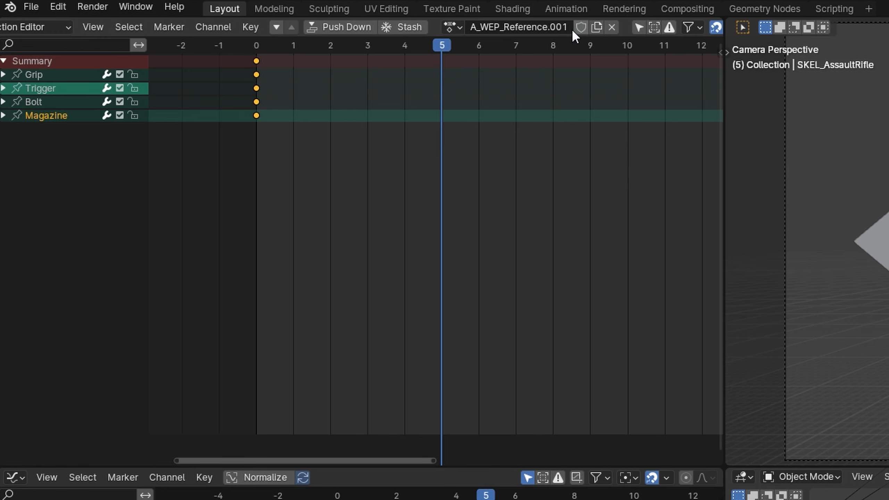
left_click(567, 27)
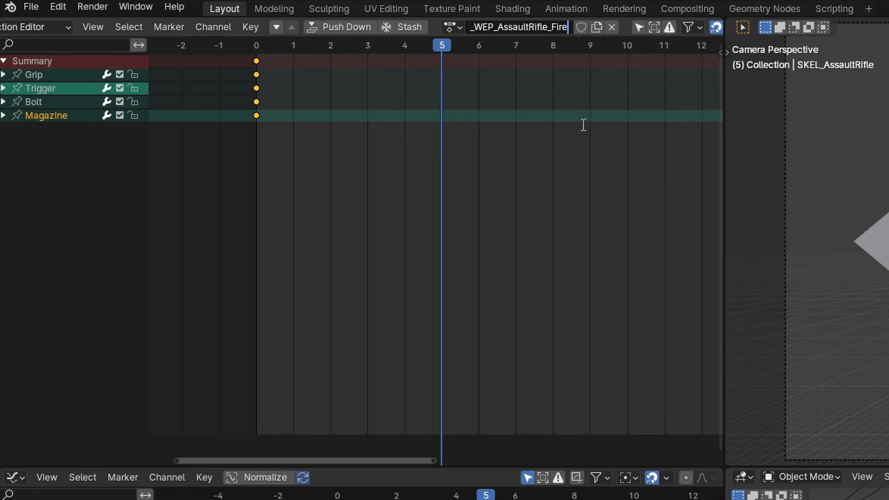
key("Return")
left_click(601, 28)
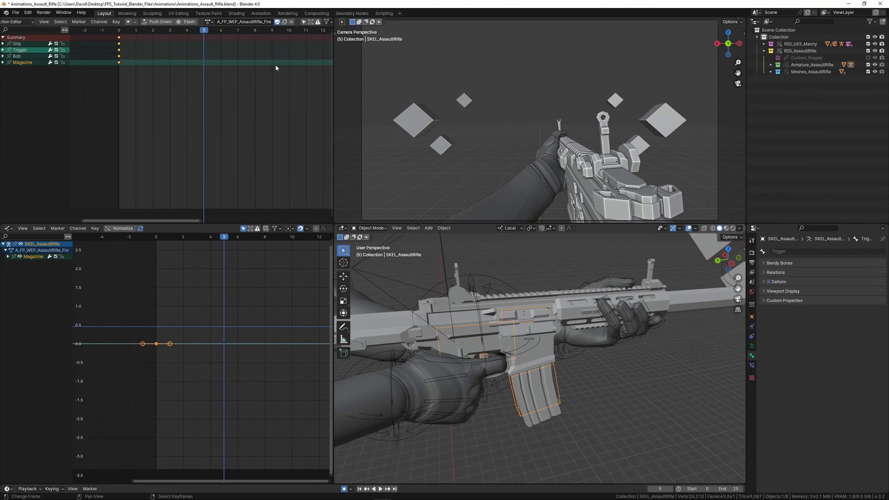
Move to frame 1 and view the rifle's bolt area up close in left orthographic view
left_click(118, 79)
key("space")
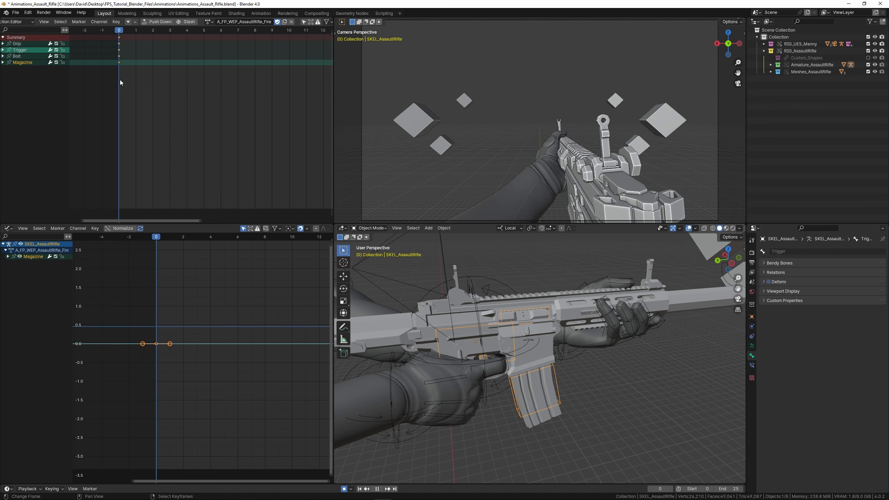
left_click(135, 82)
key("space")
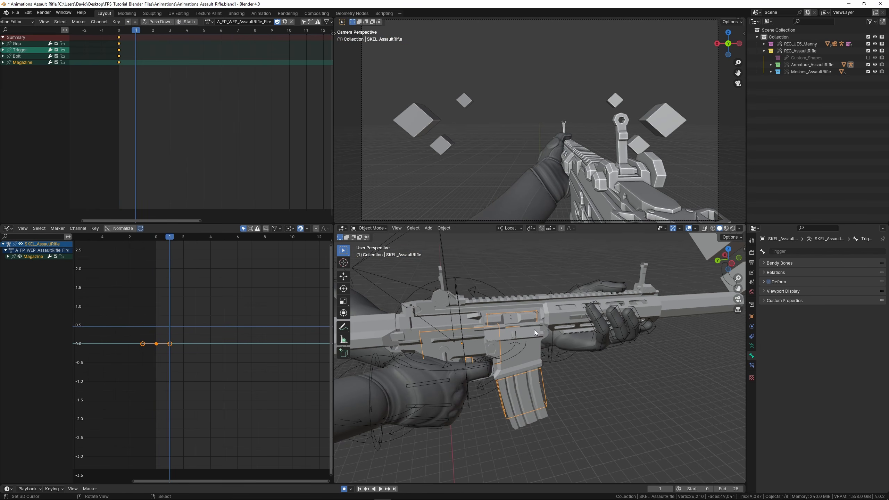
key("KP_1")
key("KP_3")
key("KP_9")
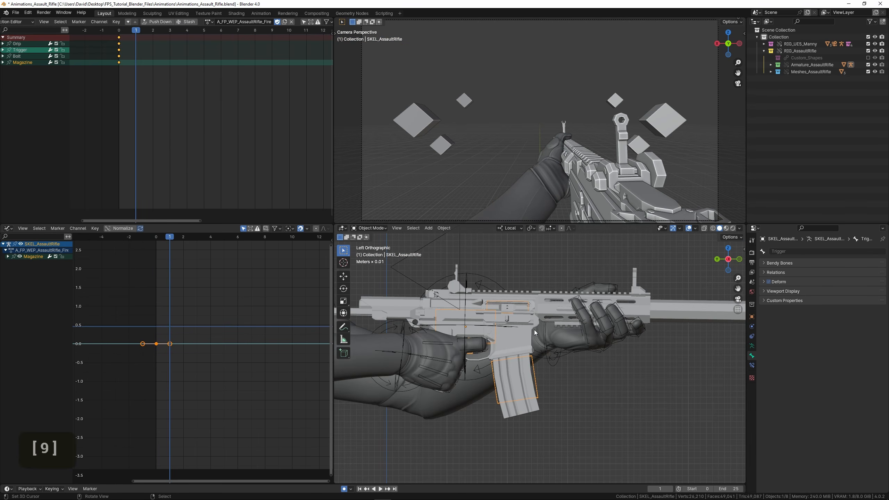
scroll(534, 329, "up", 4)
middle_click_drag(534, 330, 560, 332, "shift")
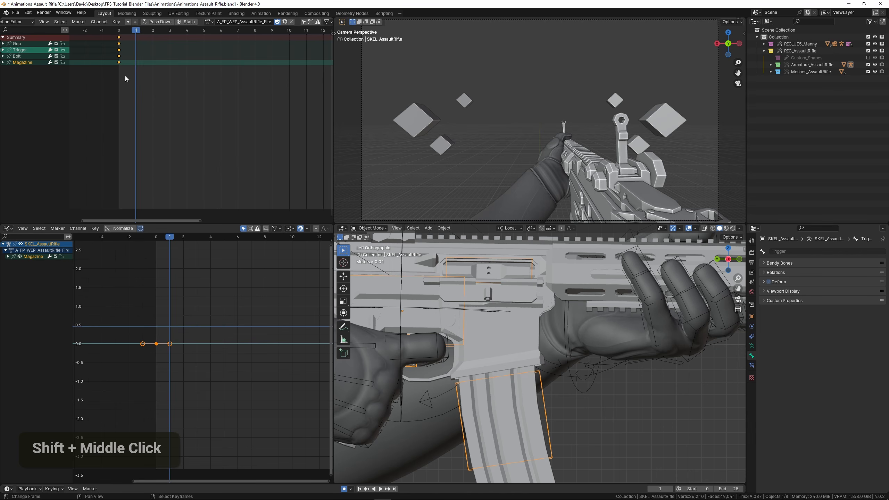
Duplicate the Bolt keyframe from frame 0 to frame 1 in the weapon action
key("space")
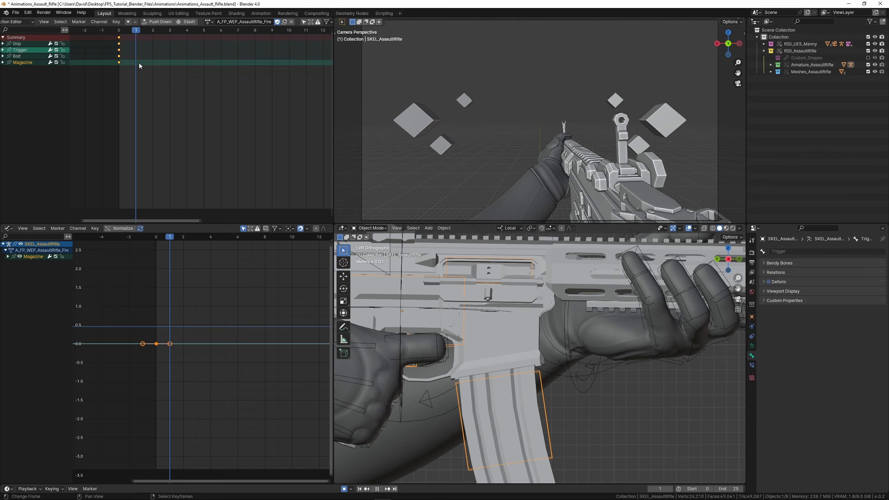
key("Escape")
right_click(119, 61)
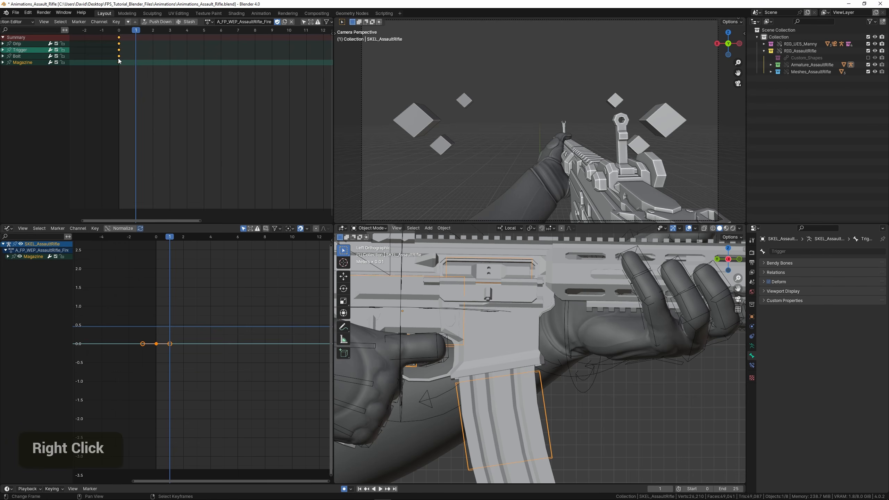
right_click(114, 69)
key("shift+d")
left_click(134, 69)
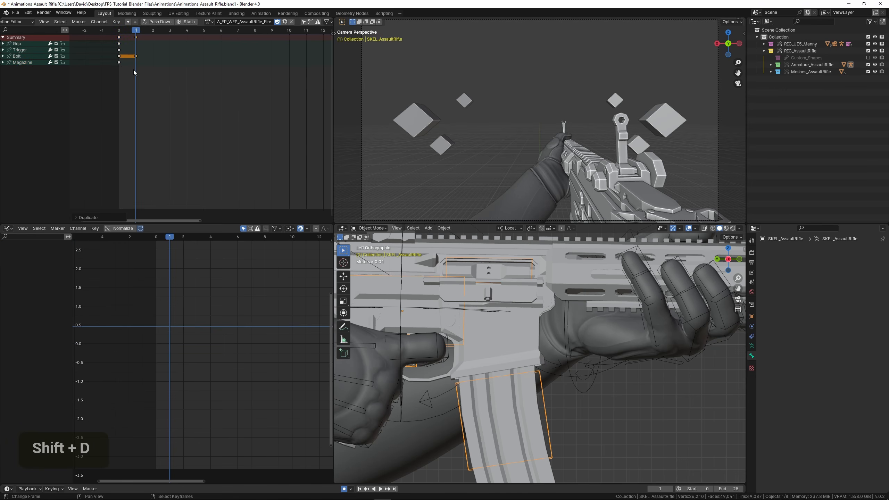
Put the rifle armature in Pose Mode and select the Bolt bone
key("ctrl+Tab")
scroll(497, 296, "down", 1)
scroll(497, 297, "down", 3)
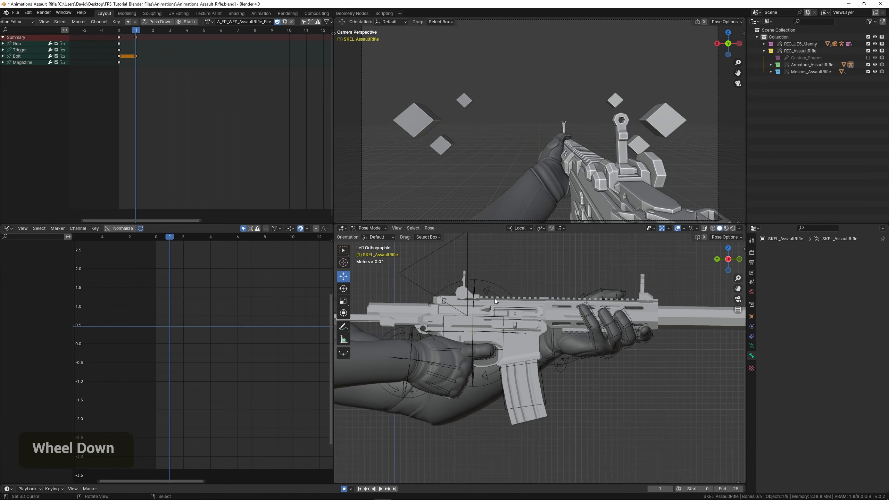
middle_click_drag(494, 298, 505, 337)
key("ctrl+Tab")
middle_click_drag(548, 302, 522, 317)
key("ctrl+Tab")
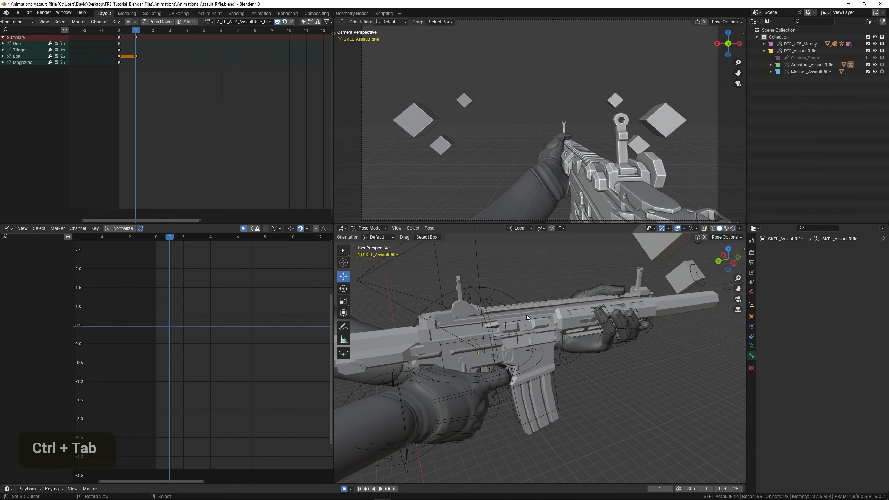
scroll(526, 315, "up", 3)
middle_click_drag(528, 310, 565, 303, "shift")
right_click(513, 325)
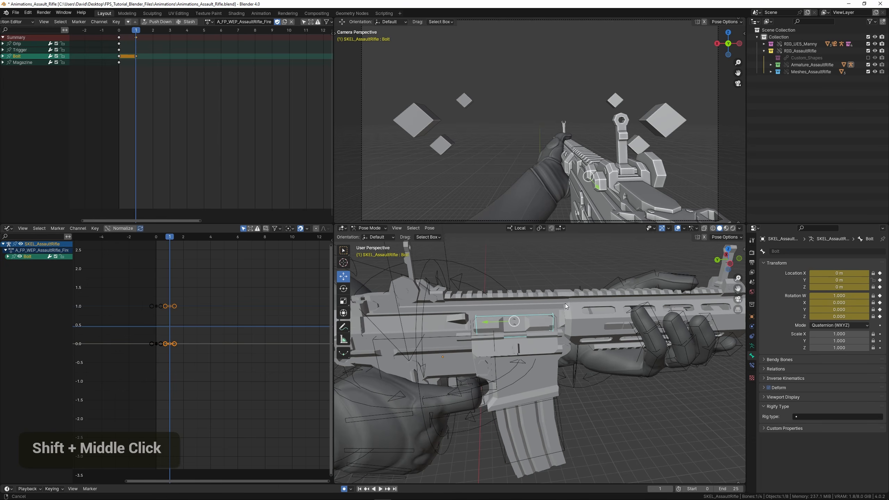
scroll(558, 312, "up", 2)
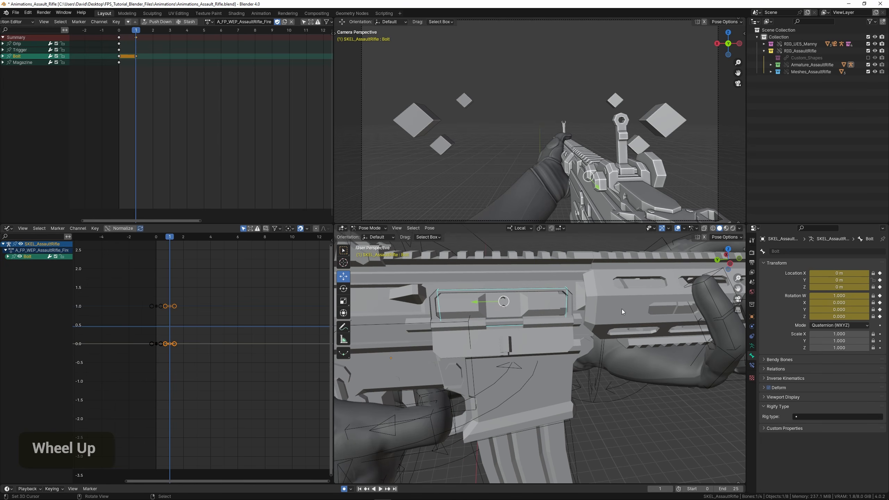
Slide the Bolt bone back along its local Y to 0.075 m at frame 1 and check it in camera view
key("g")
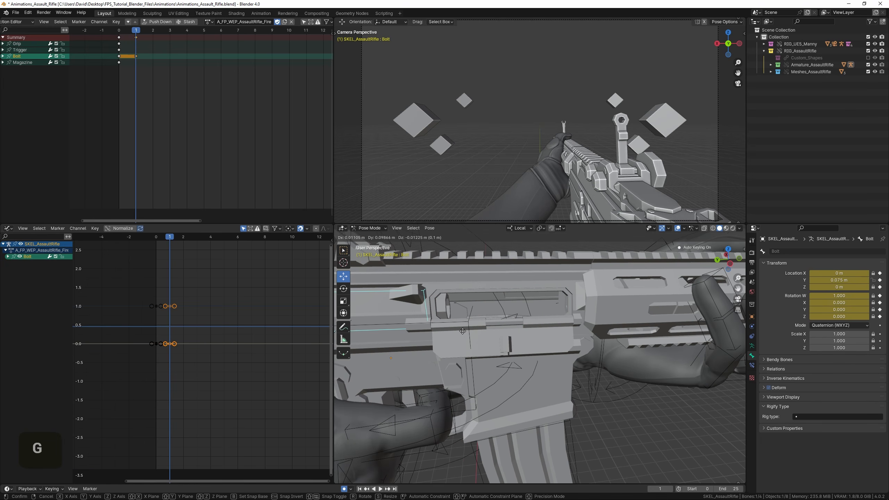
left_click(467, 330)
scroll(467, 330, "down", 3)
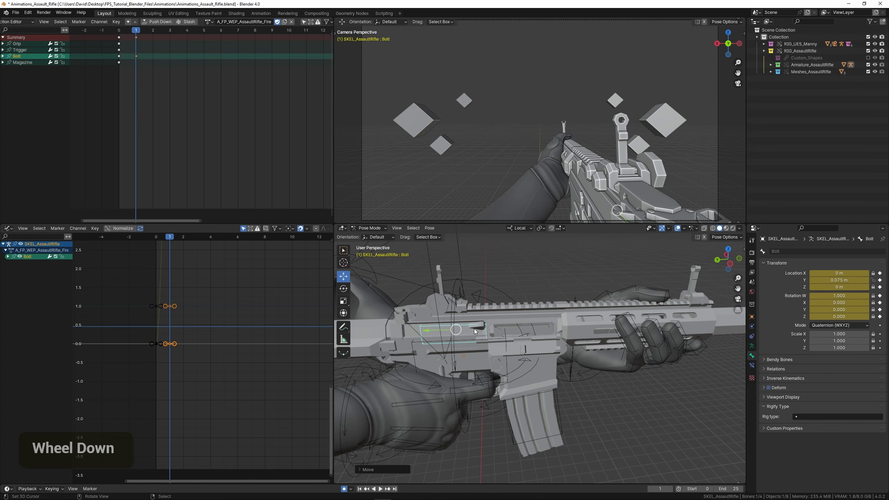
key("ctrl+space")
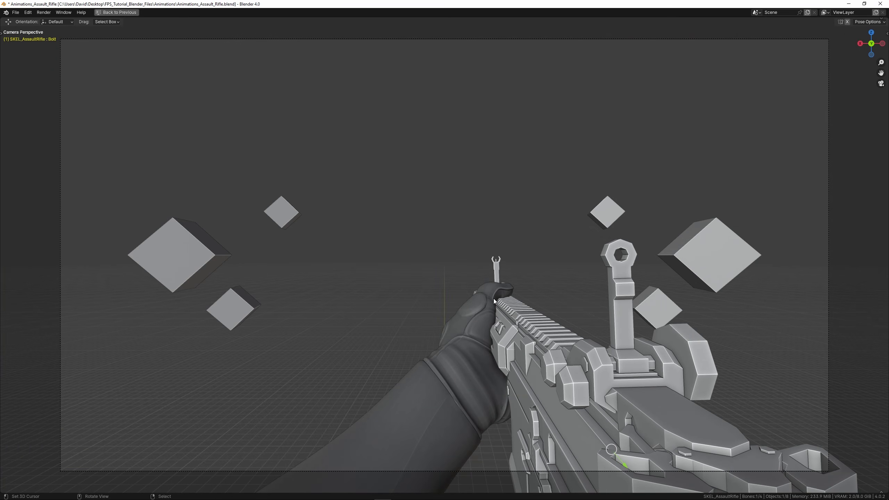
key("ctrl+space")
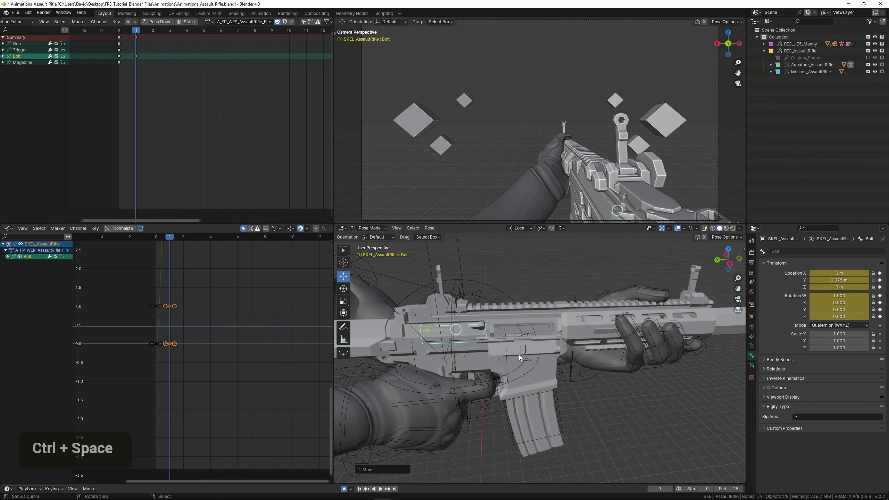
Duplicate the Bolt's frame 1 keyframe to frame 2 and its frame 0 keyframe to frame 4
mouse_move(518, 355)
middle_mouse_down("shift")
mouse_move(539, 351)
mouse_move(484, 362)
mouse_move(506, 357)
middle_mouse_up("shift")
scroll(517, 353, "up", 2)
scroll(517, 353, "down", 4)
scroll(496, 325, "up", 2)
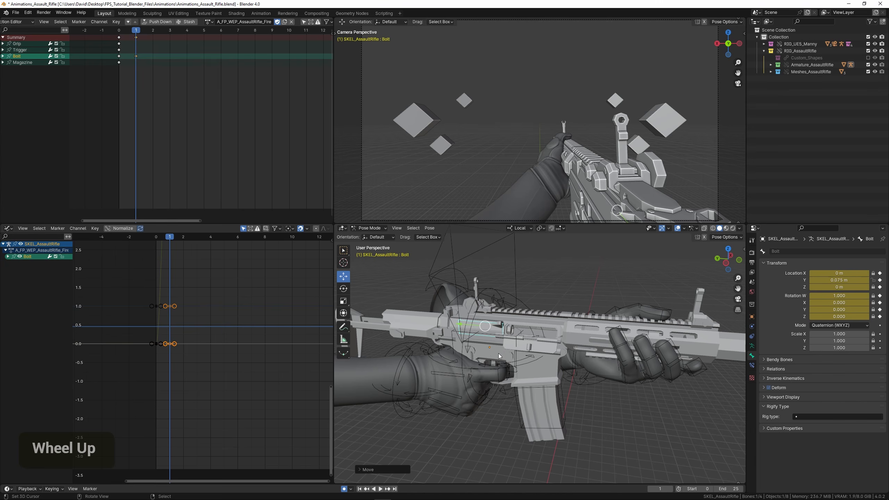
scroll(503, 351, "up", 1)
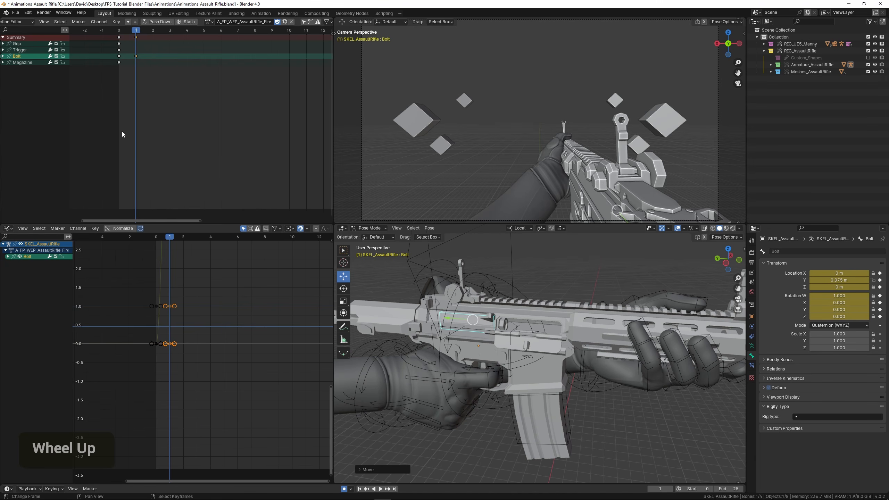
right_click(136, 57)
key("shift+d")
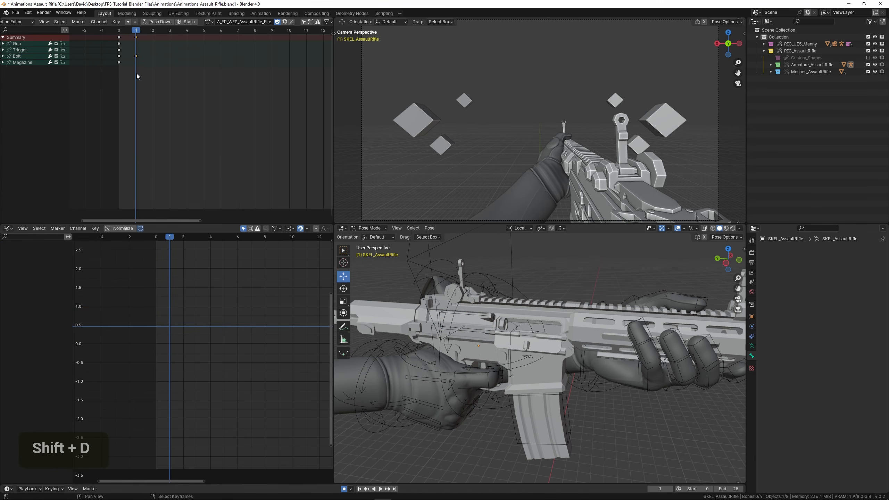
left_click(147, 75)
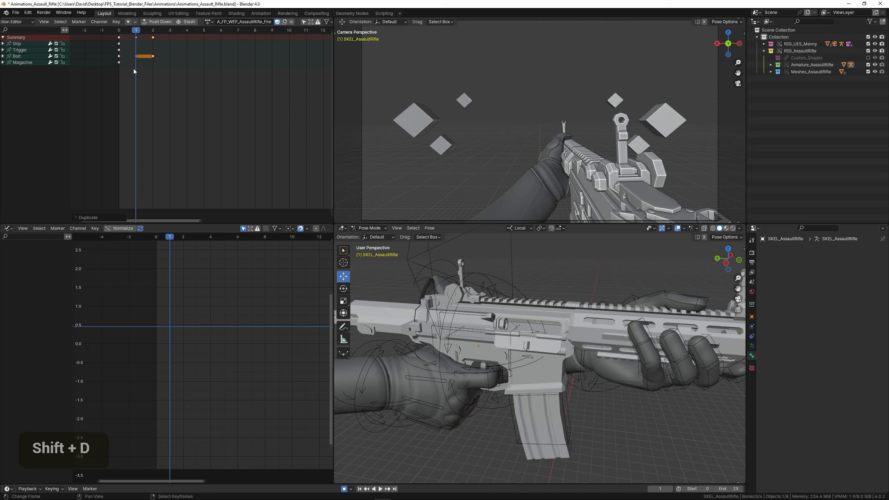
right_click(119, 56)
key("shift+d")
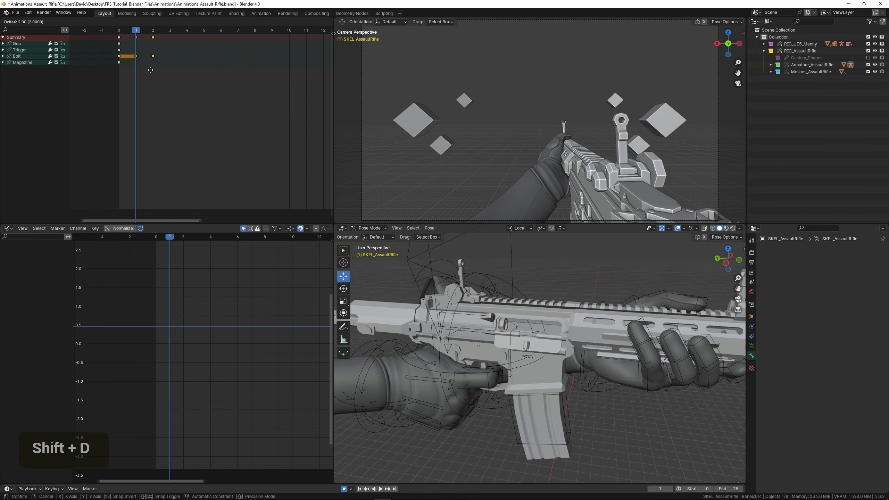
left_click(181, 73)
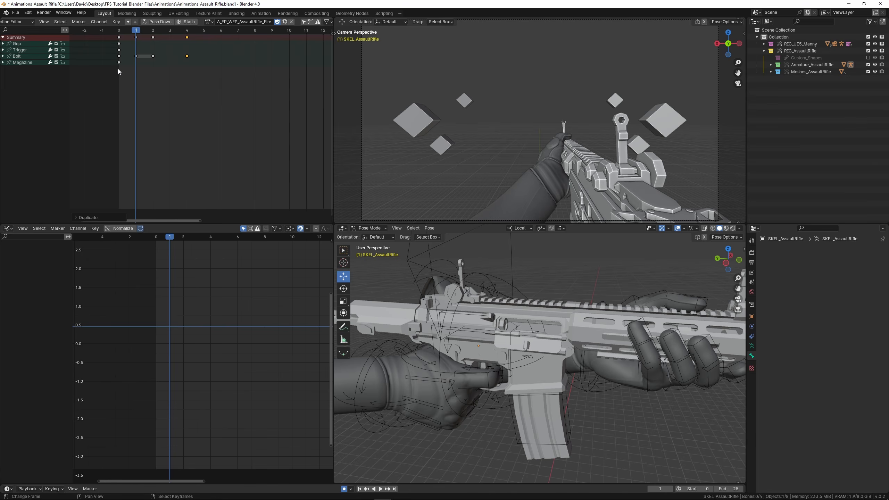
Play the fire animation to review the bolt's motion
key("space")
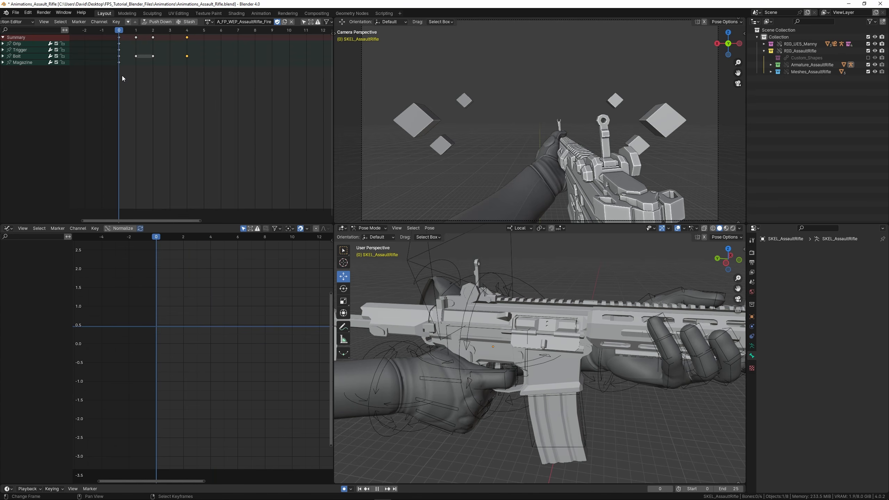
key("space")
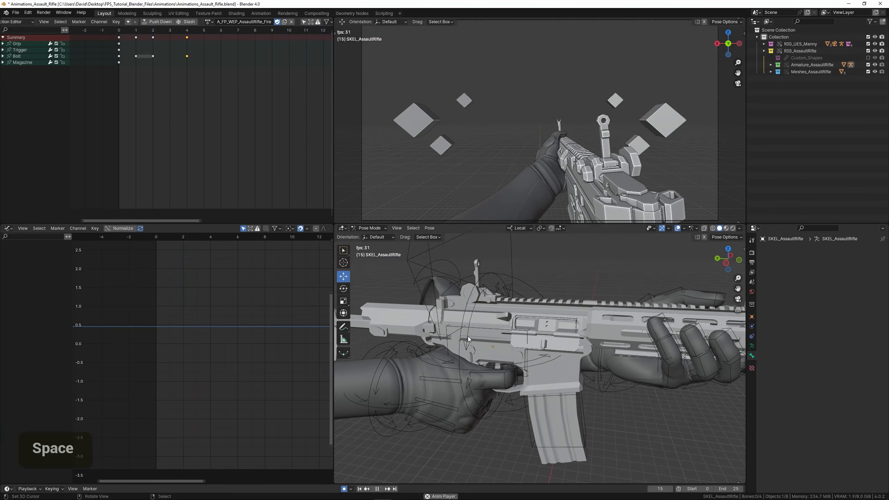
scroll(468, 336, "down", 3)
double_click(116, 97)
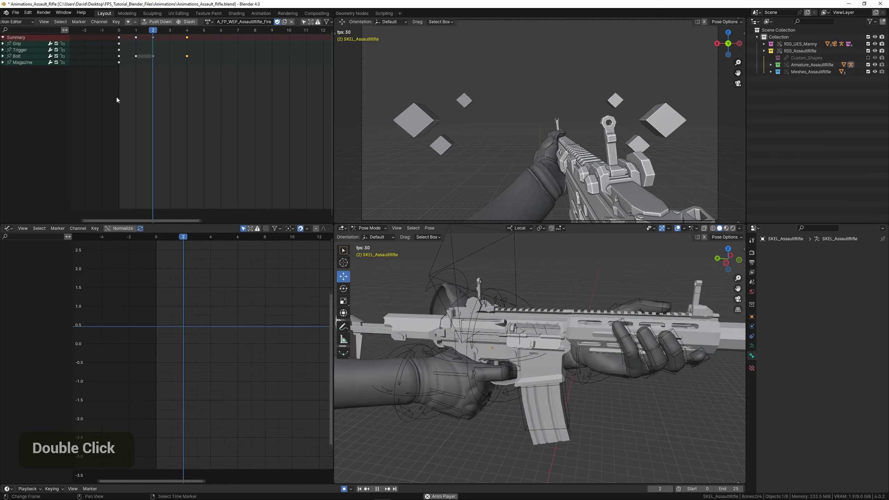
key("space")
Rotate the Trigger bone to about 29° on X at frame 1 so that it is pulled back
left_click_drag(123, 112, 133, 114)
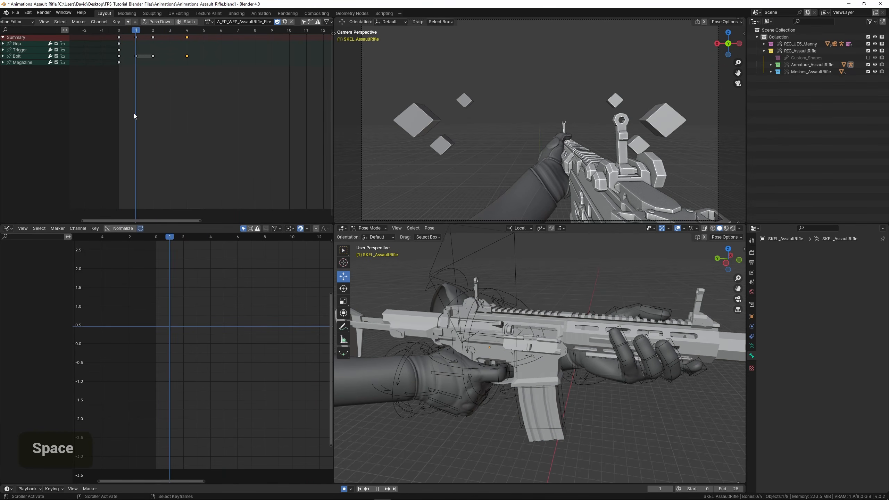
scroll(491, 356, "up", 4)
middle_click_drag(492, 357, 486, 339, "shift")
scroll(482, 367, "down", 2)
scroll(520, 350, "up", 4)
right_click(510, 348)
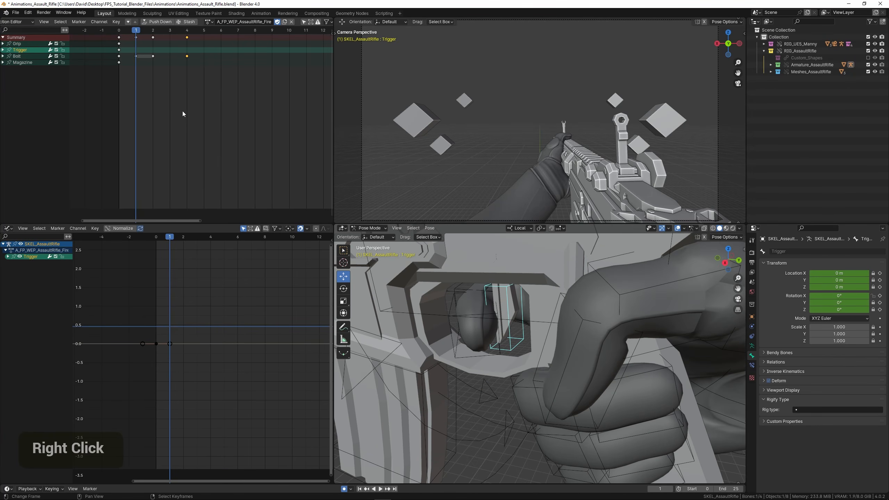
middle_click_drag(468, 320, 522, 380, "shift")
scroll(529, 373, "up", 2)
key("r")
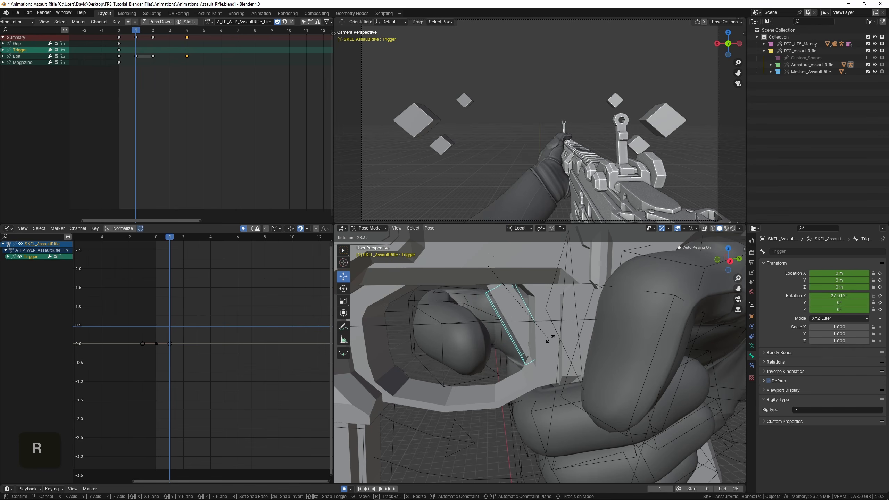
left_click(559, 329)
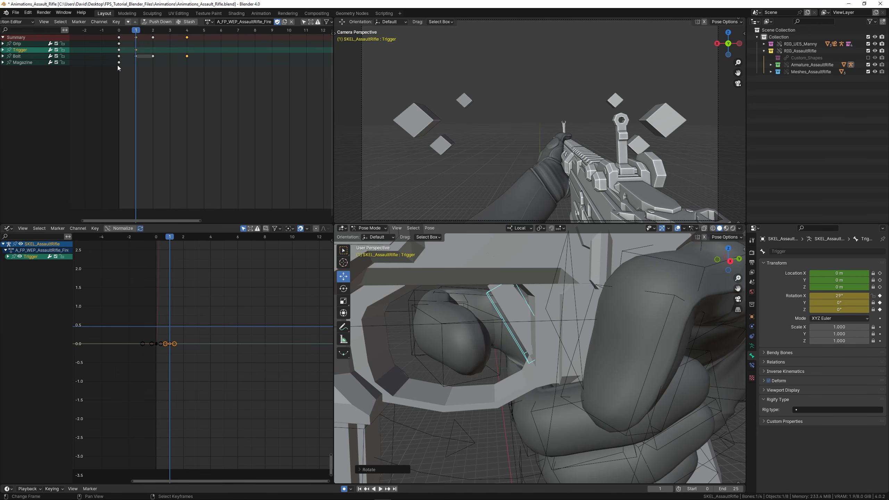
Duplicate the Trigger's frame 1 keyframe to frame 2 and its frame 0 keyframe to frame 4
right_click(137, 50)
key("shift+d")
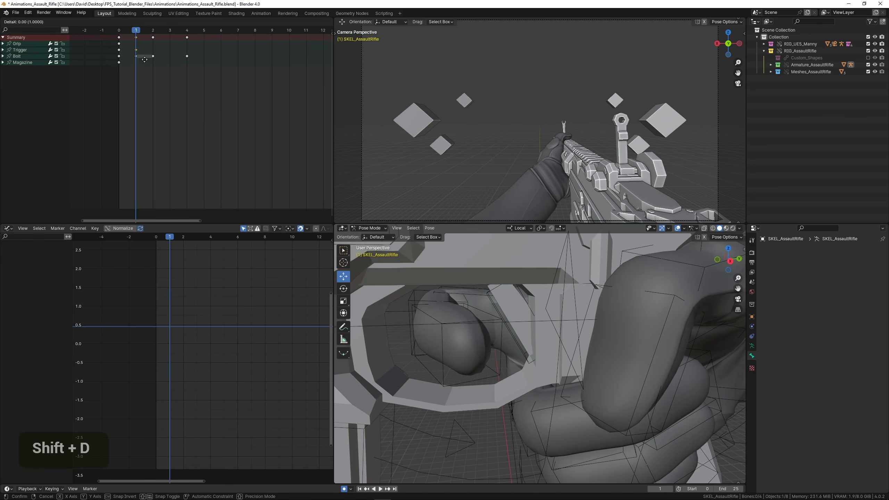
left_click(147, 60)
right_click(119, 50)
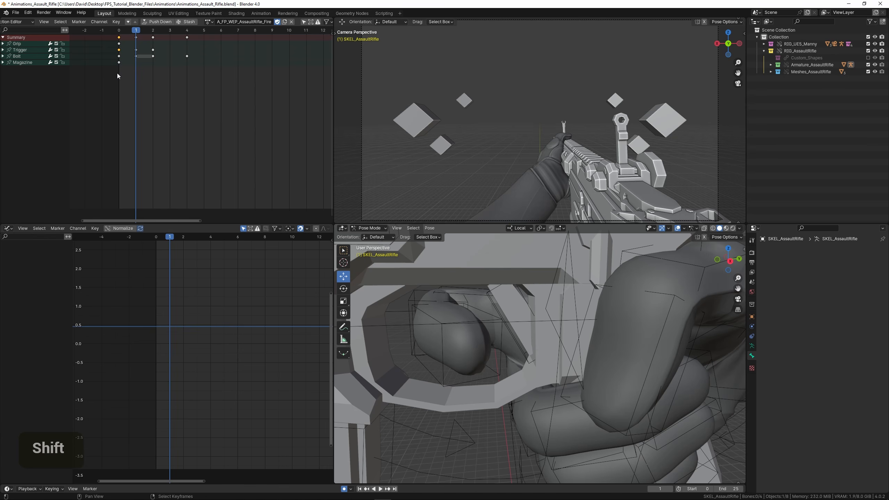
key("shift+d")
left_click(190, 73)
Scrub and play the fire animation to examine the trigger pull up close, then inspect the enlarged camera view
left_click_drag(118, 69, 138, 71)
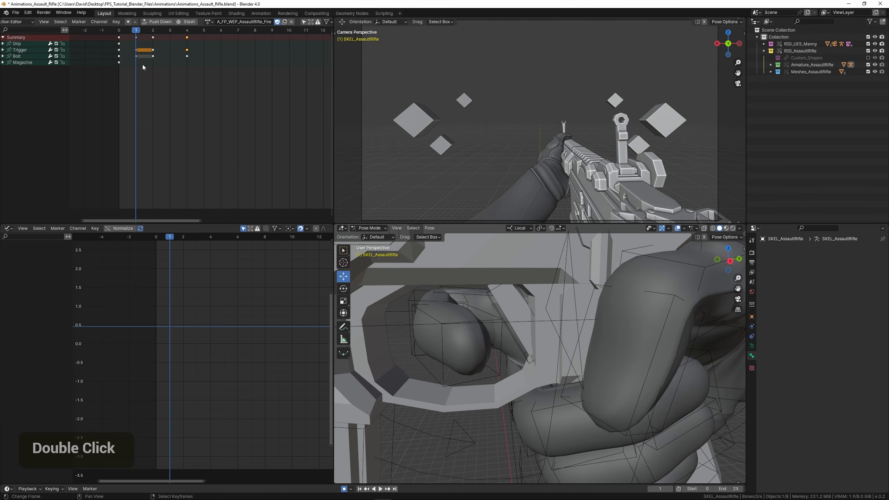
left_click(151, 65)
left_click_drag(155, 64, 119, 77)
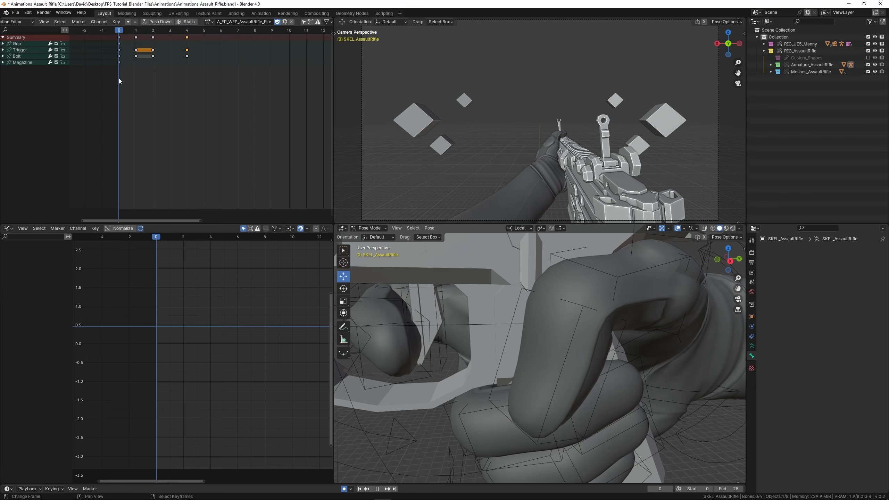
key("space")
scroll(488, 341, "down", 3)
middle_click_drag(488, 340, 482, 353)
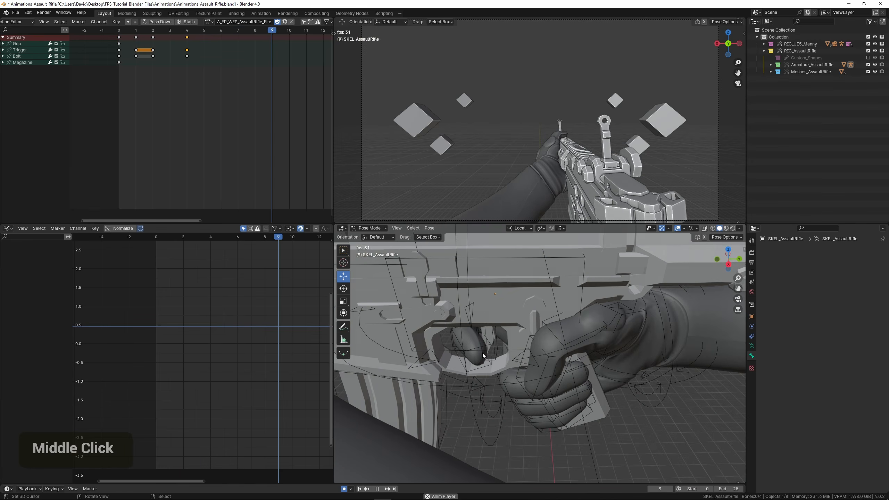
key("space")
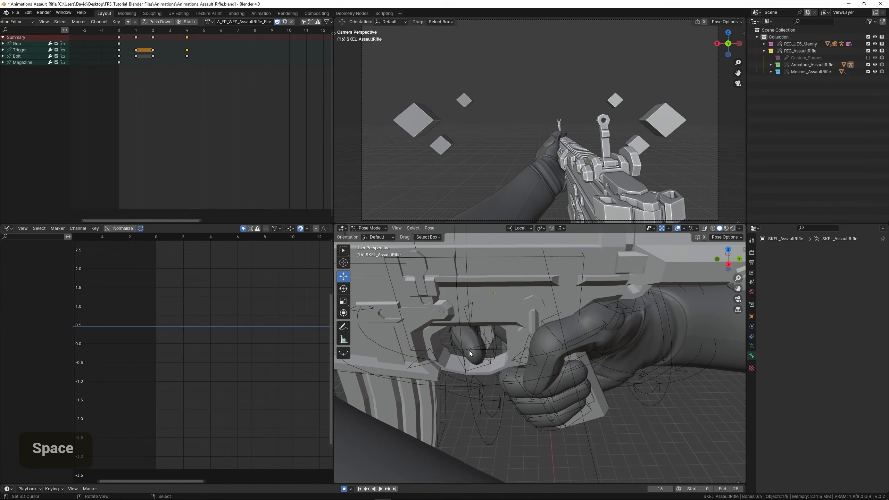
key("ctrl+space")
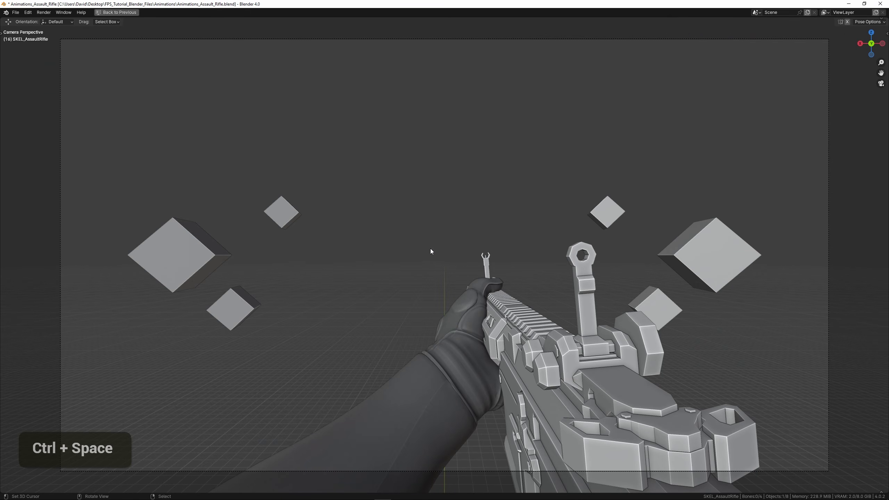
key("ctrl+space")
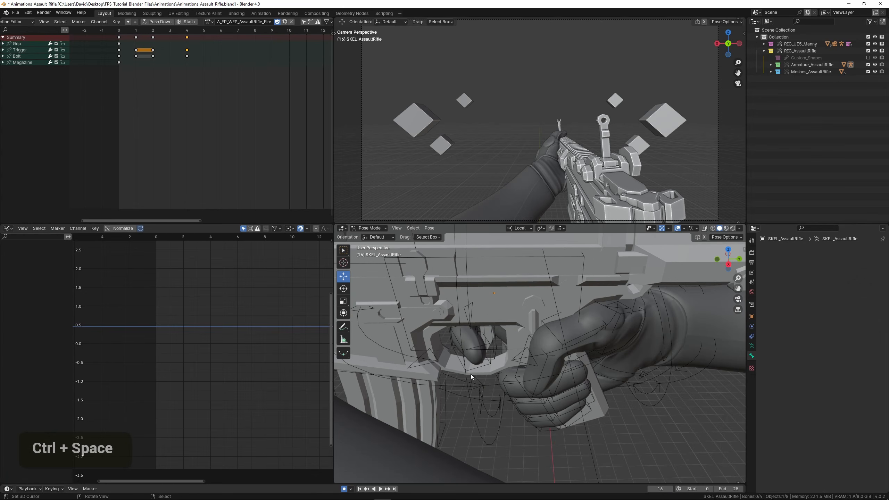
Replay the fire animation from frame 0, stop it, and save the file
left_click(119, 72)
key("space")
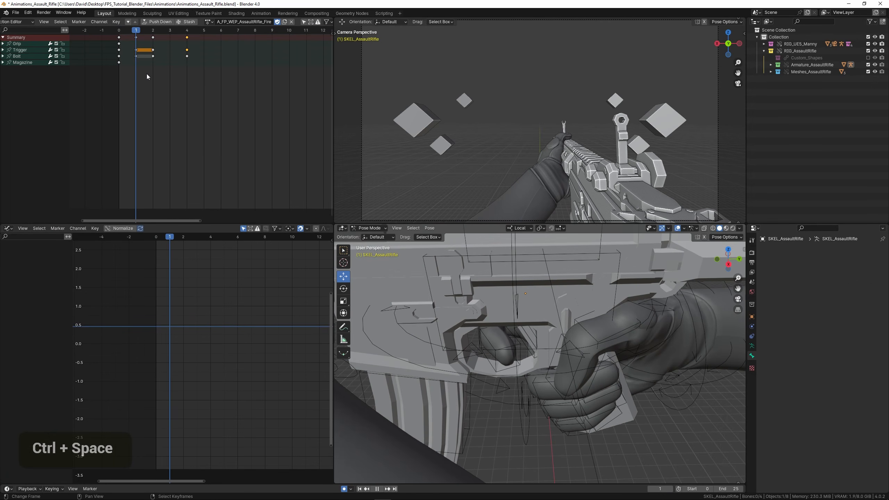
key("Escape")
key("ctrl+s")
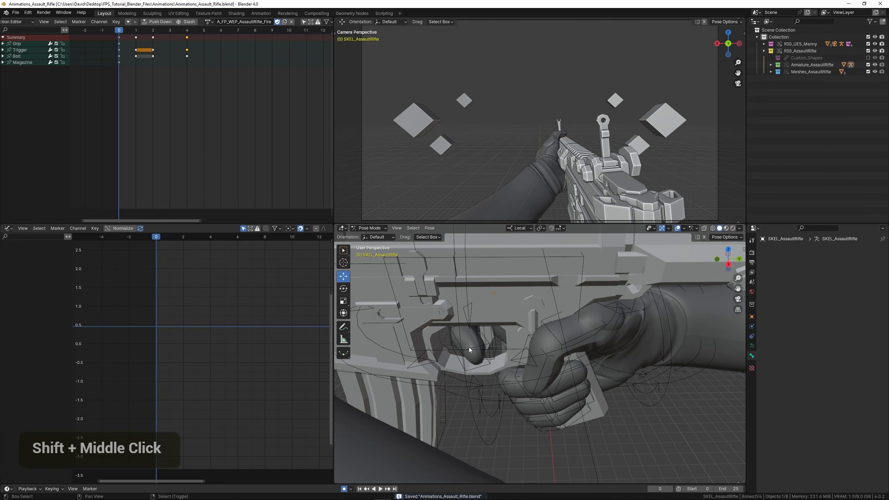
Return to Object Mode, add the arms armature to the rifle armature's selection, and put both into Pose Mode
middle_click_drag(469, 347, 504, 375, "shift")
scroll(471, 380, "up", 2)
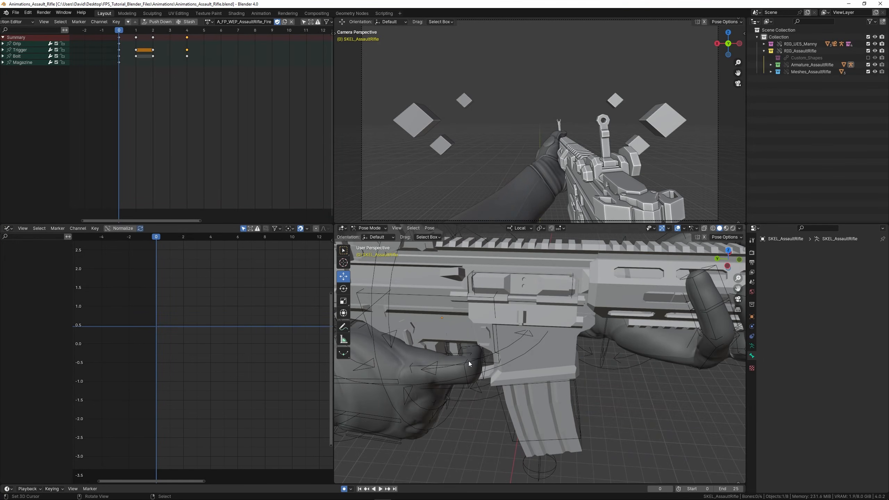
scroll(468, 361, "down", 2)
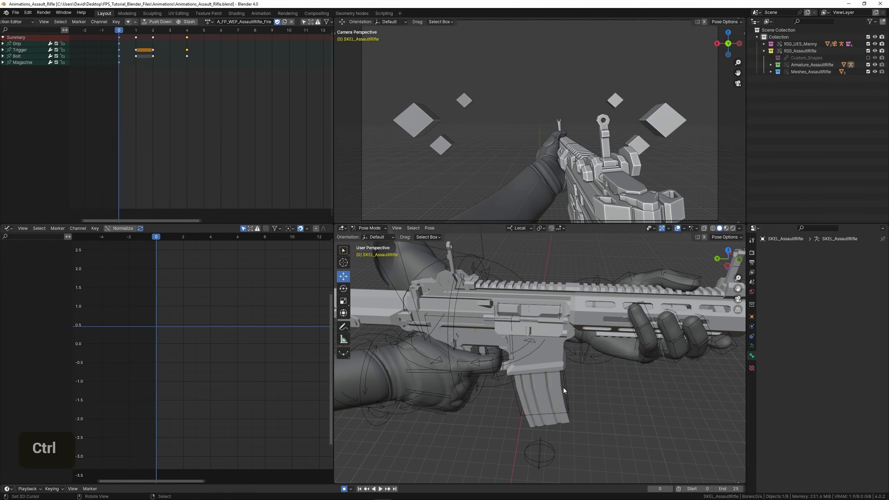
middle_click_drag(564, 388, 546, 325, "ctrl")
key("ctrl+Tab")
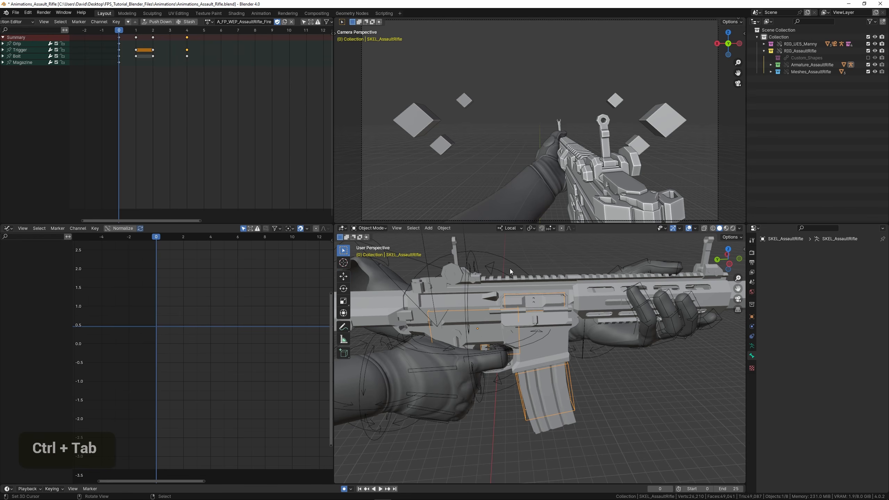
scroll(510, 269, "down", 2)
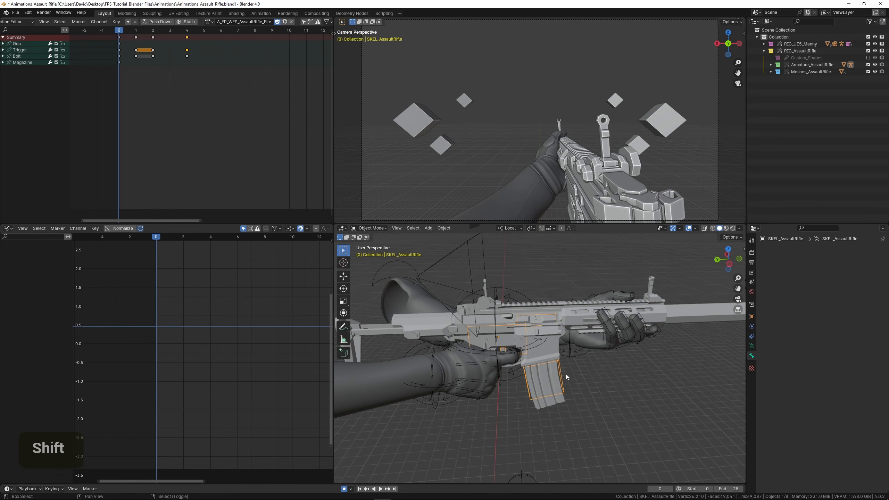
right_click(515, 289, "shift")
middle_click_drag(518, 286, 416, 256, "shift")
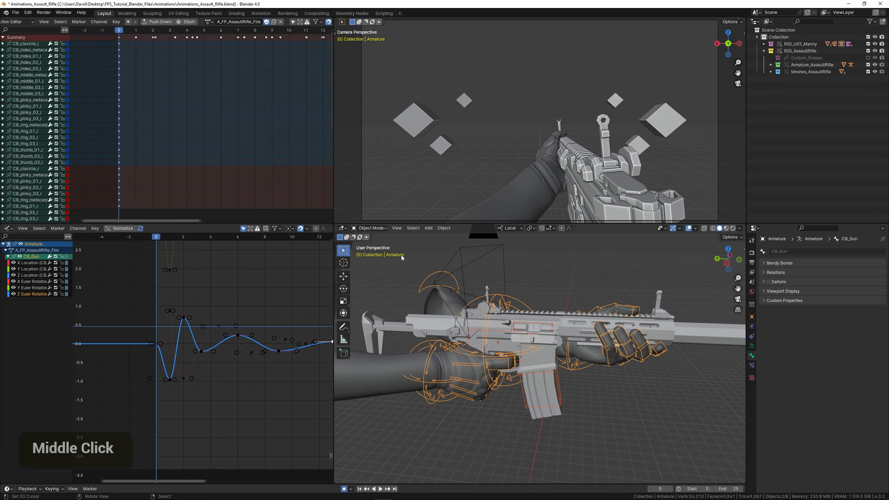
left_click(371, 228)
left_click(373, 252)
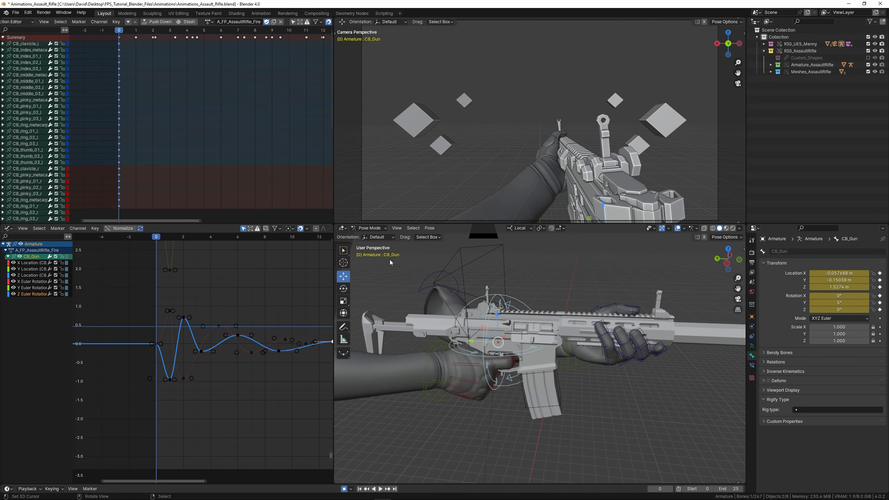
Alternate between selecting the rifle's Magazine bone and the CB_Gun control to check both rigs can be posed together
right_click(556, 390)
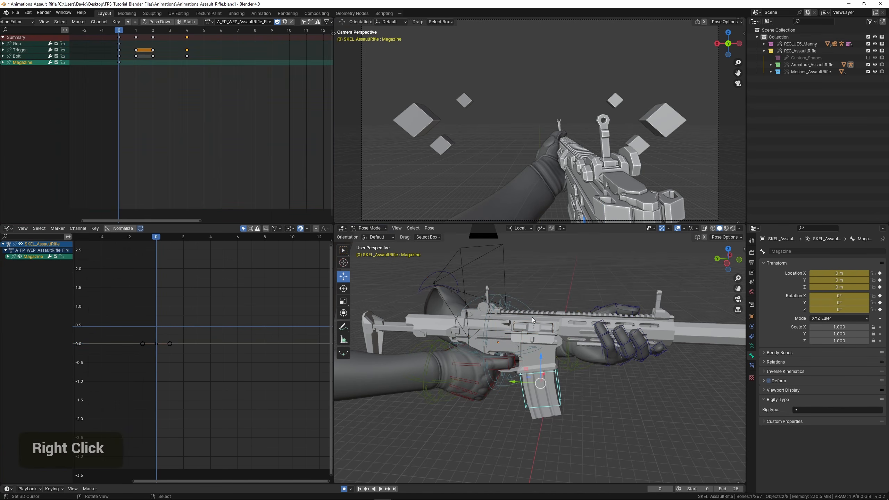
right_click(524, 300)
right_click(562, 383)
right_click(519, 305)
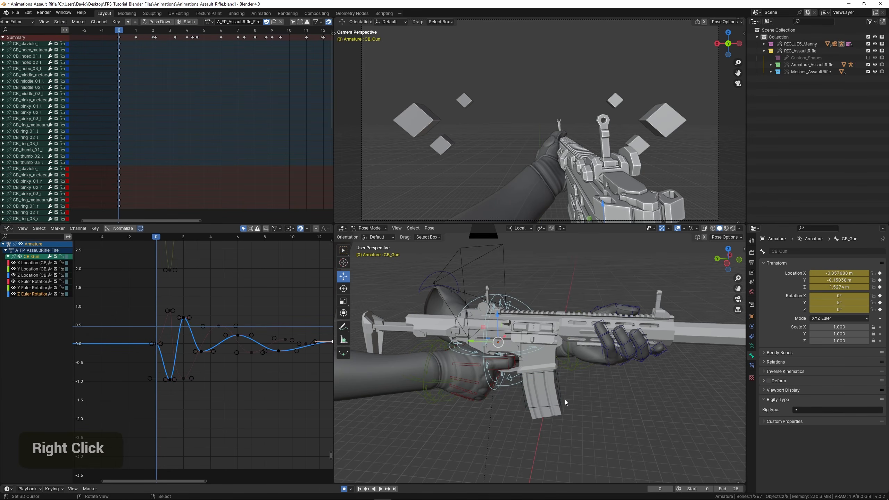
At frame 1, rotate the right index finger's base control CB_Index_01_r around its local Z axis toward the trigger
scroll(563, 377, "up", 3)
middle_click_drag(564, 377, 562, 408)
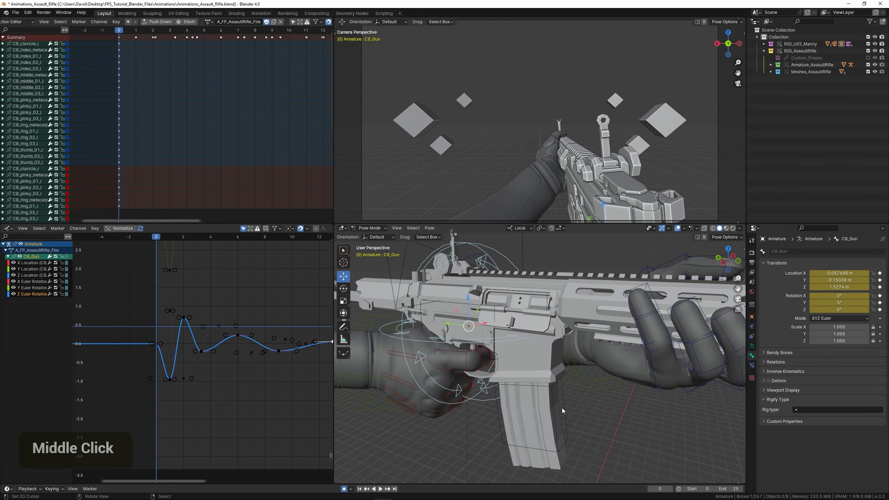
right_click(562, 408)
middle_click_drag(496, 388, 583, 383, "shift")
scroll(486, 378, "up", 2)
right_click(568, 373)
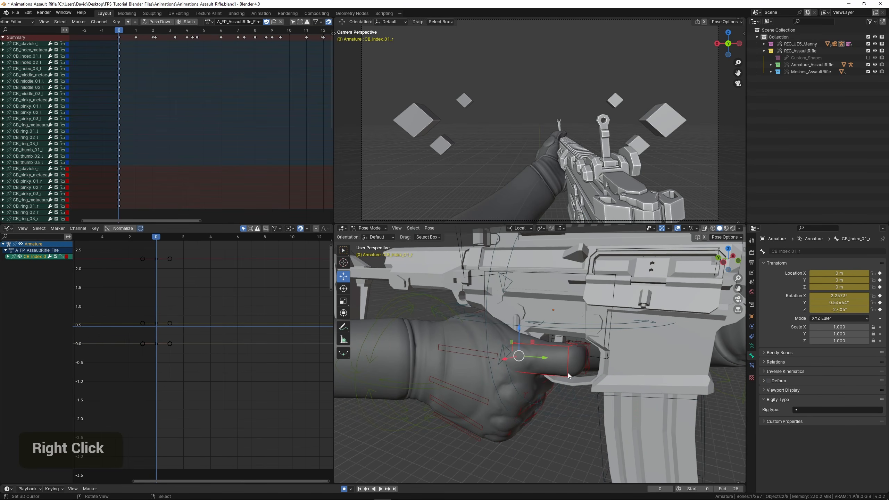
middle_click_drag(196, 197, 201, 38)
middle_click_drag(615, 311, 527, 334)
scroll(487, 321, "up", 3)
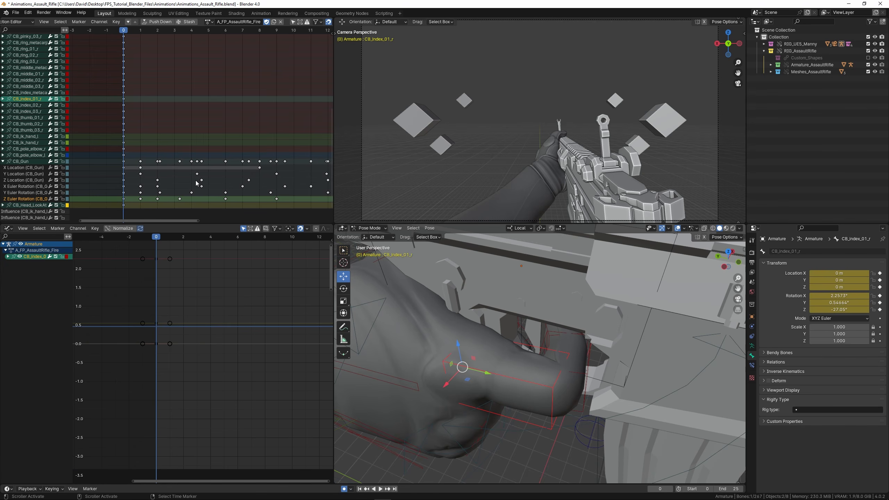
key("Right")
middle_click_drag(473, 310, 520, 334, "shift")
right_click(481, 324)
middle_click_drag(460, 335, 545, 379)
right_click(495, 385)
key("r")
key("z")
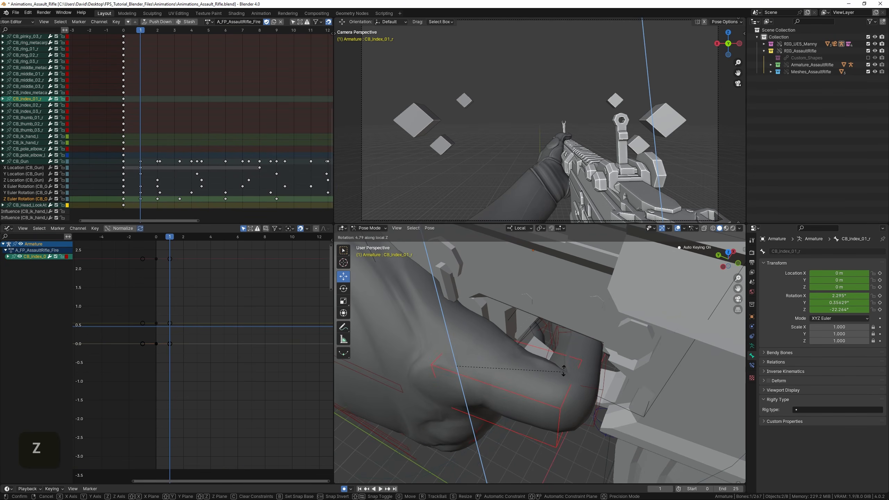
left_click(564, 352)
Bend the right index finger's middle and tip controls, CB_Index_02_r and CB_Index_03_r, around their local Z axes at frame 1
right_click(603, 366)
middle_click_drag(602, 365, 538, 365)
key("r")
key("z")
left_click(579, 353)
right_click(581, 364)
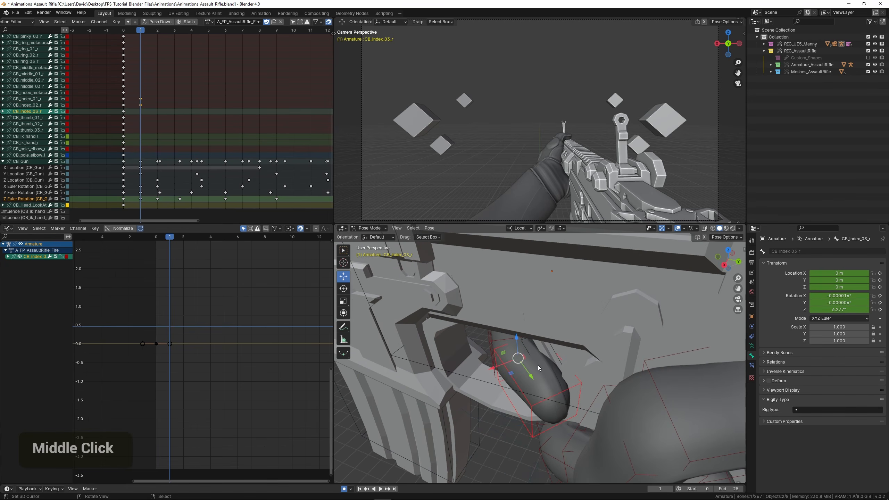
scroll(590, 379, "up", 2)
key("r")
key("z")
left_click(601, 374)
Refine the trigger finger pose by rotating CB_Index_02_r again and bringing CB_Index_03_r to about 13.2° on local Z
right_click(484, 338)
key("r")
key("z")
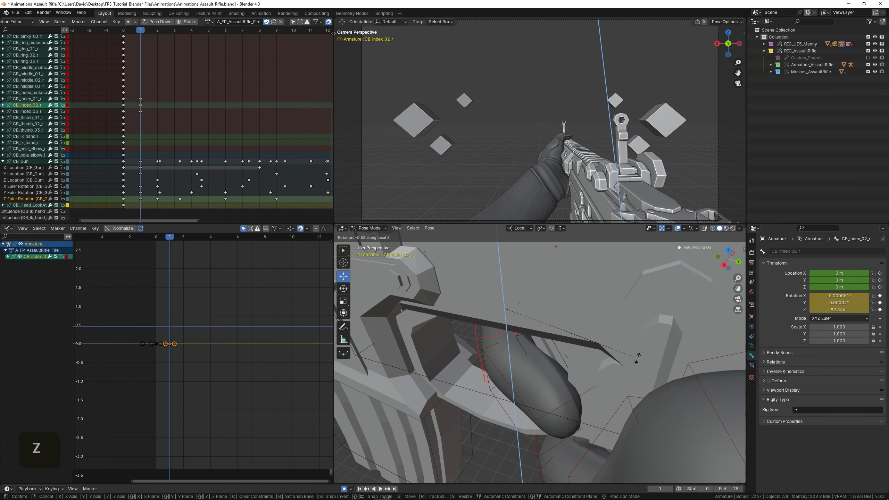
left_click(603, 379)
right_click(584, 392)
right_click(585, 392)
key("r")
key("z")
left_click(596, 388)
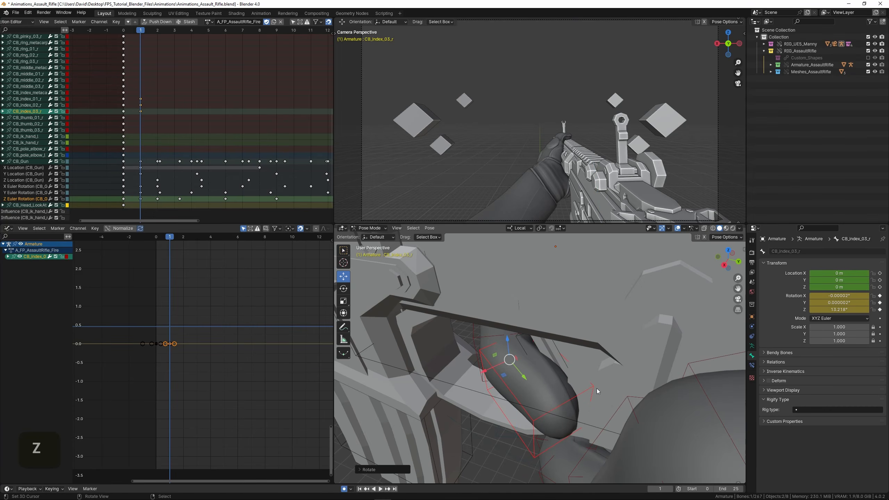
middle_click_drag(597, 388, 557, 369)
scroll(564, 359, "up", 3)
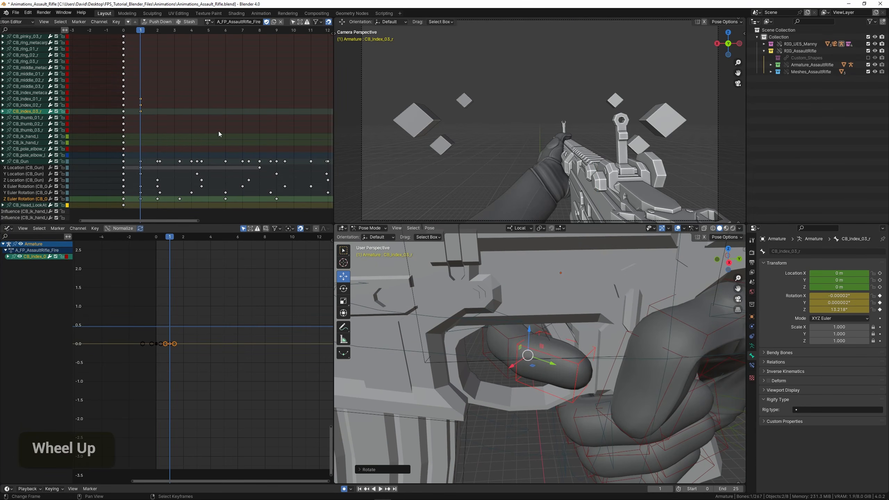
Duplicate the frame 1 keyframes of the three right index finger controls to frame 2
middle_click_drag(137, 101, 158, 100)
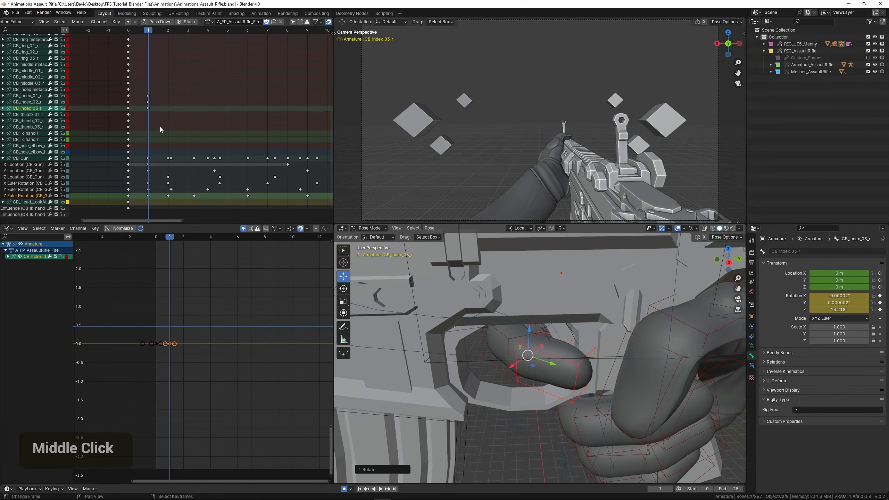
right_click(139, 91)
key("b")
middle_click_drag(159, 121, 165, 116)
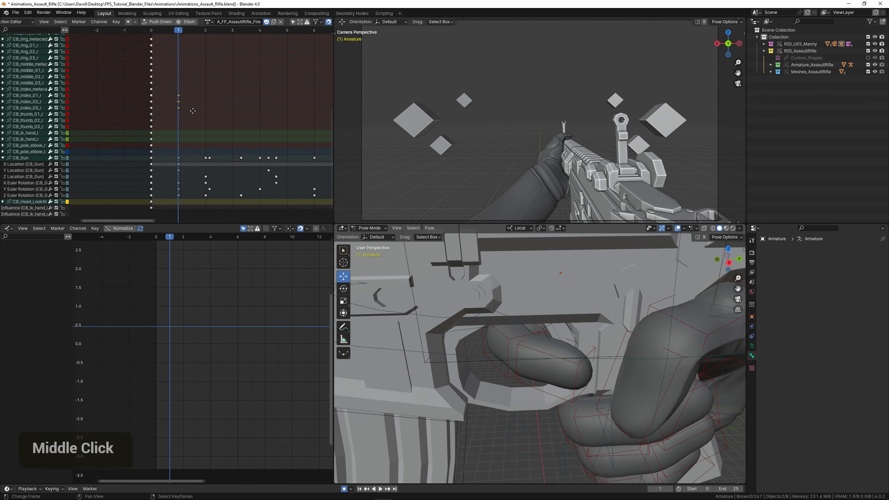
scroll(167, 113, "up", 2)
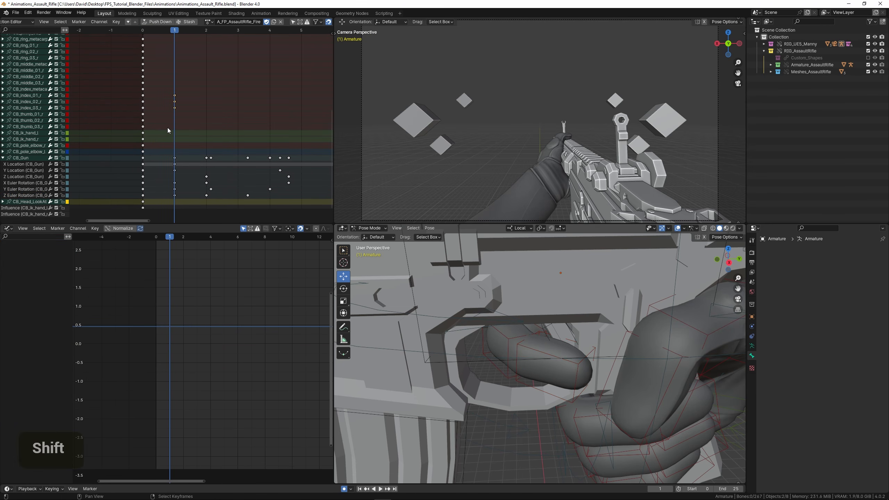
key("shift+d")
left_click(188, 127)
key("space")
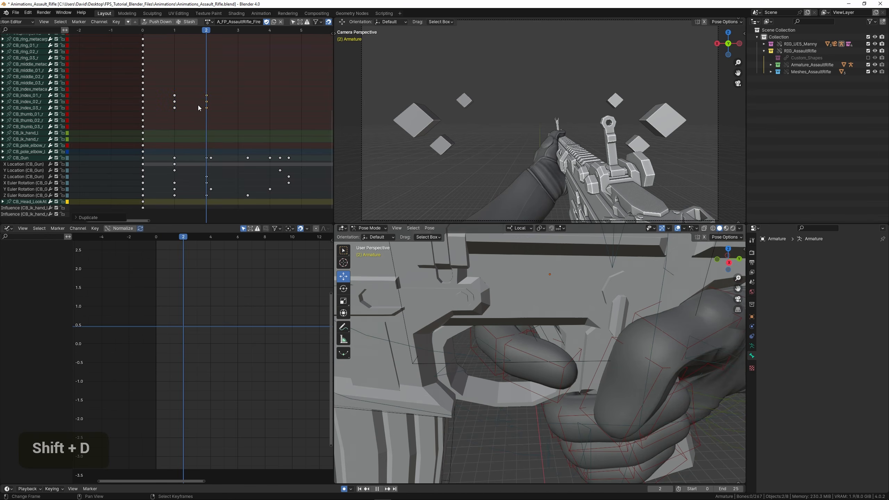
key("space")
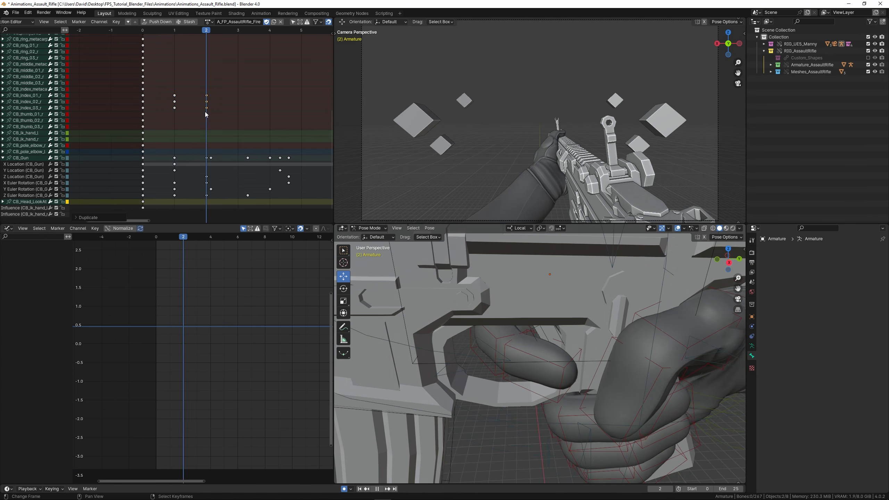
Duplicate the frame 0 keyframes of the three right index finger controls to frame 4
right_click(141, 100)
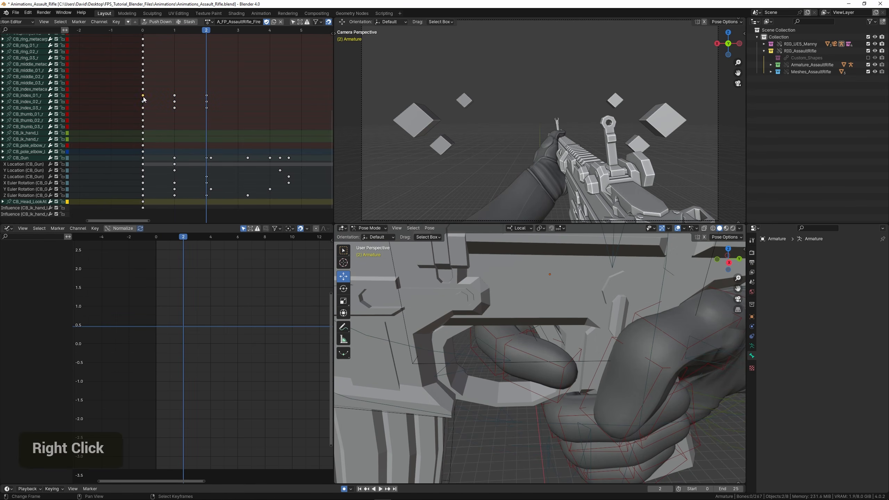
key("b")
left_click_drag(136, 93, 157, 116)
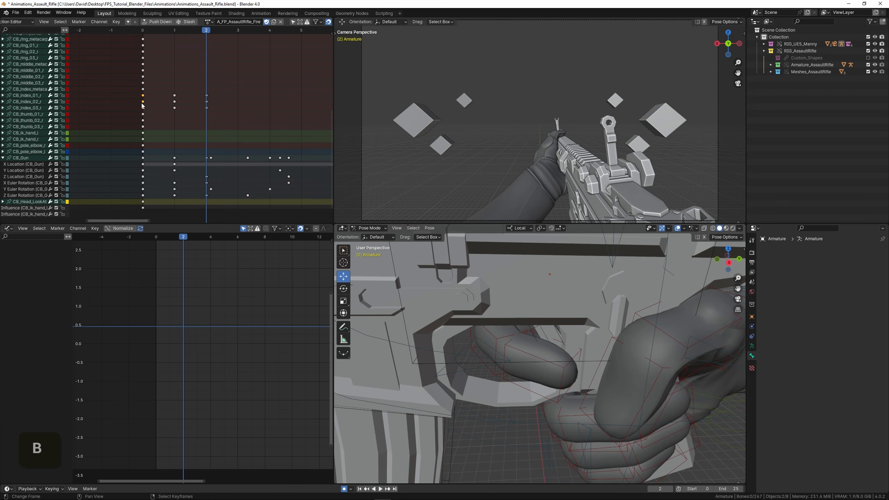
key("shift+d")
left_click(263, 111)
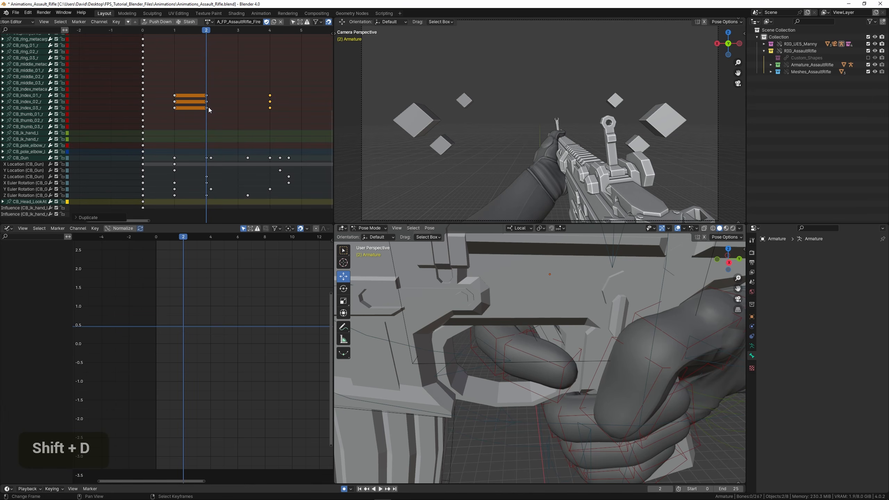
Scrub through the opening frames of the fire animation to examine the index finger pulling and releasing the trigger
key("space")
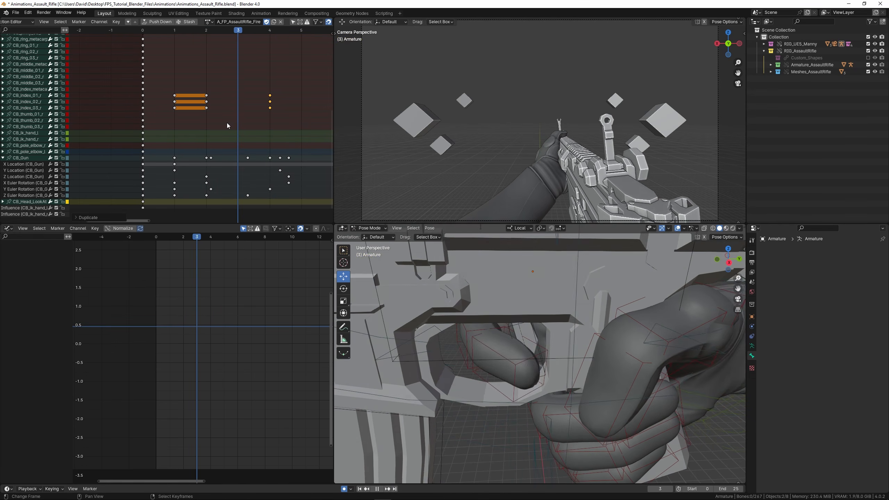
left_click_drag(148, 127, 266, 125)
scroll(149, 120, "down", 1)
scroll(471, 330, "down", 3)
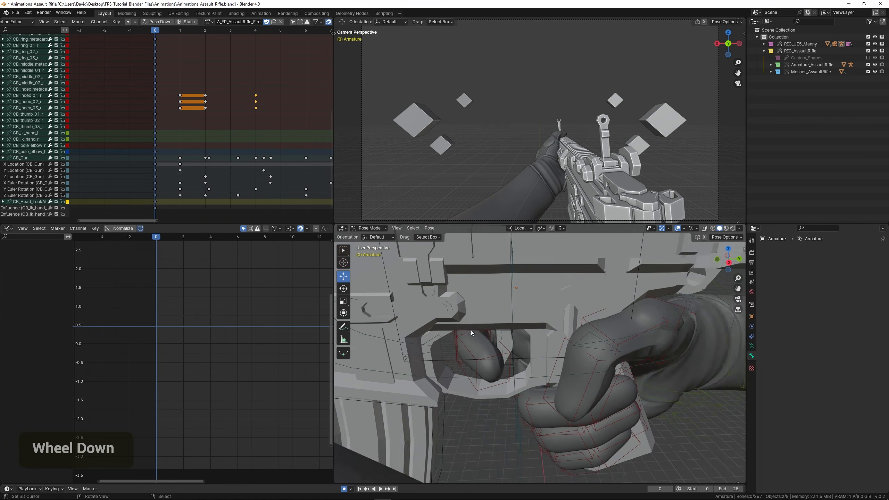
middle_click_drag(471, 330, 432, 361)
Play the fire animation while inspecting the rifle and hands in the enlarged viewport, then stop playback and save the file
key("space")
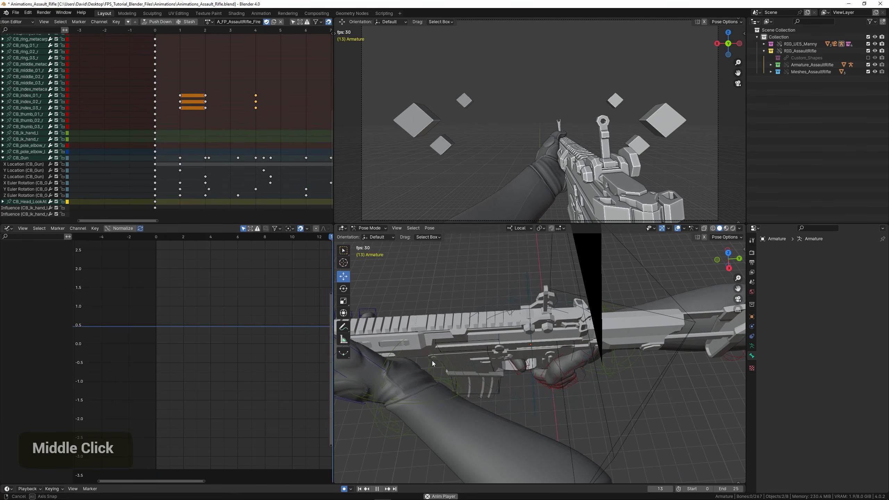
middle_click_drag(464, 323, 476, 174, "shift")
key("ctrl+space")
scroll(614, 280, "up", 3)
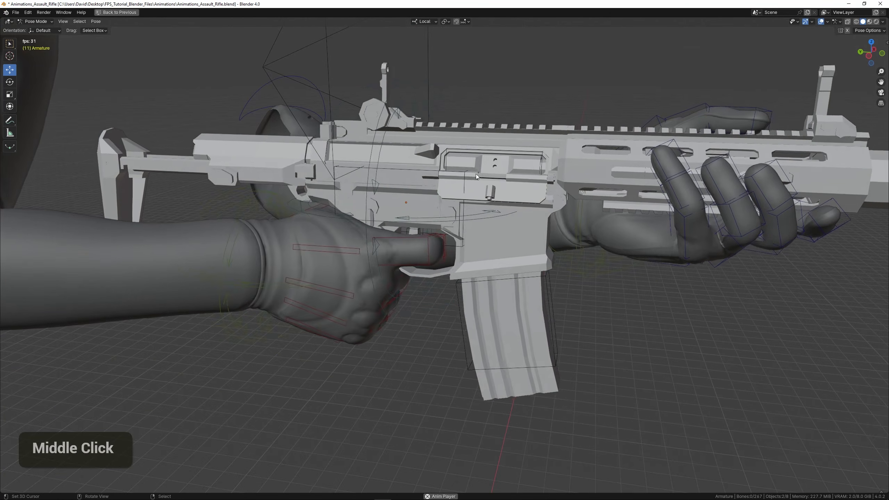
scroll(452, 207, "down", 3)
middle_click_drag(519, 247, 470, 307, "shift")
key("ctrl+space")
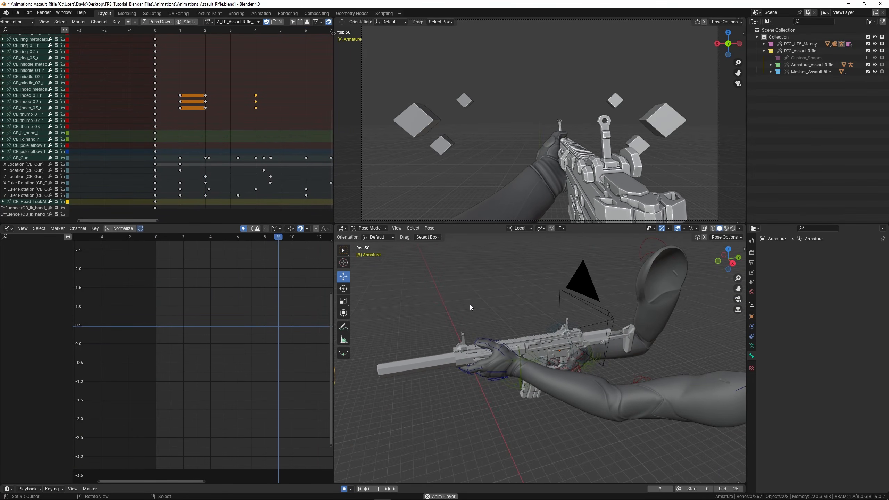
key("Escape")
key("ctrl+s")
Select the CB_Head_LookAt control and expand its transform channels in the fire action
middle_click_drag(492, 301, 474, 296, "shift")
right_click(441, 333)
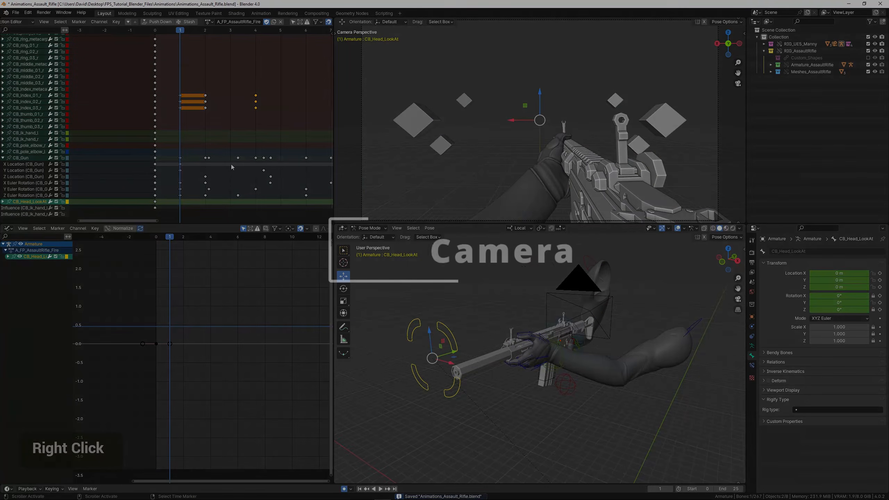
middle_click_drag(219, 121, 206, 106)
left_click(4, 187)
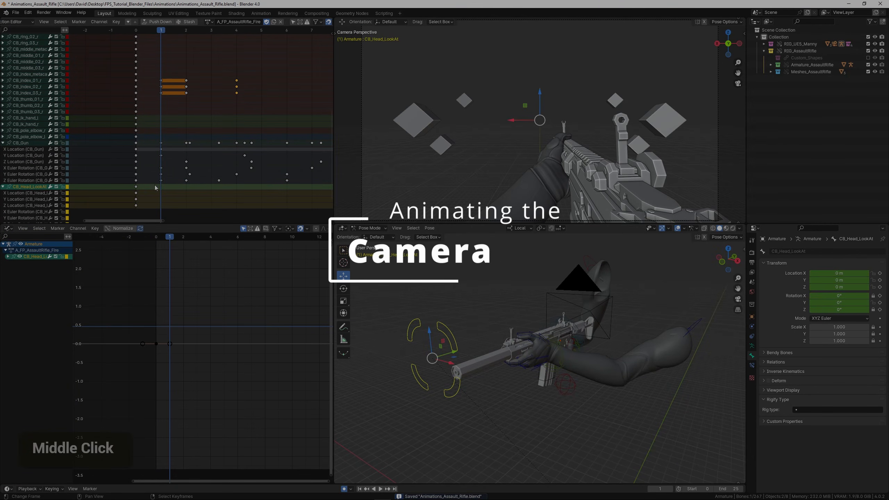
middle_click_drag(161, 139, 155, 102)
scroll(167, 164, "down", 2)
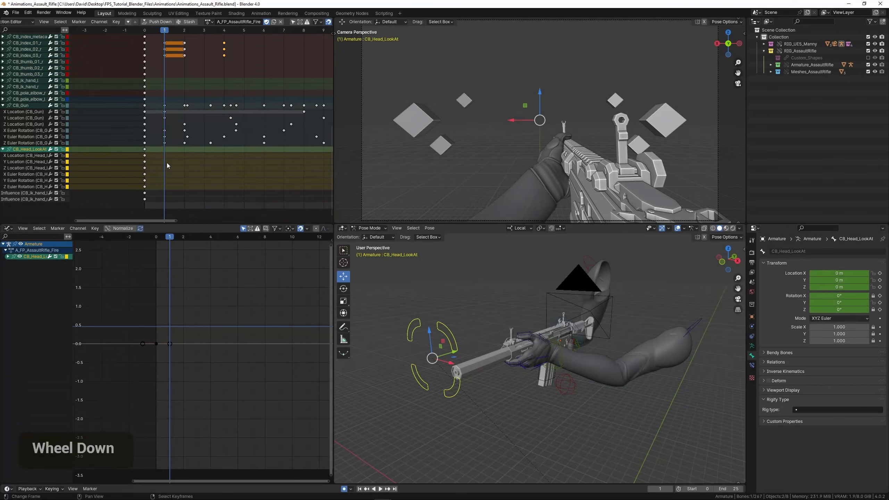
middle_click_drag(472, 280, 509, 309)
Duplicate the frame 0 Y Euler Rotation keyframe of CB_Head_LookAt to frames 1, 3, 5, 7 and 9
right_click(140, 181)
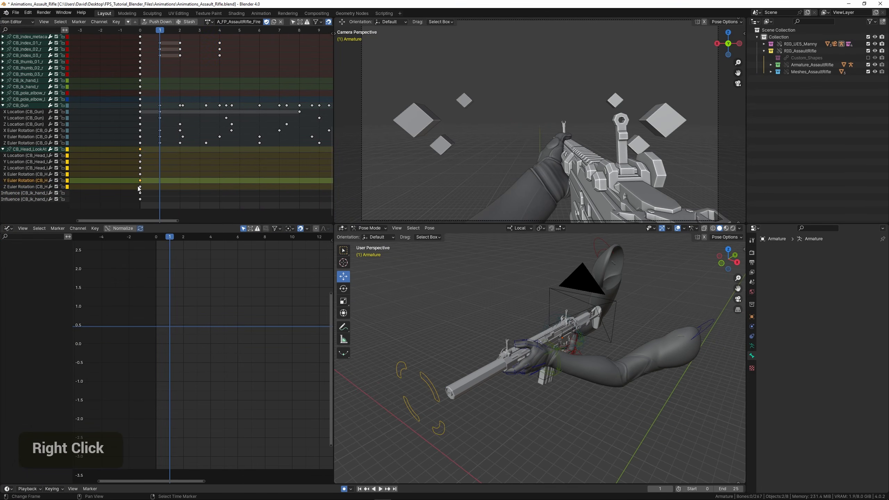
scroll(140, 176, "right", 2)
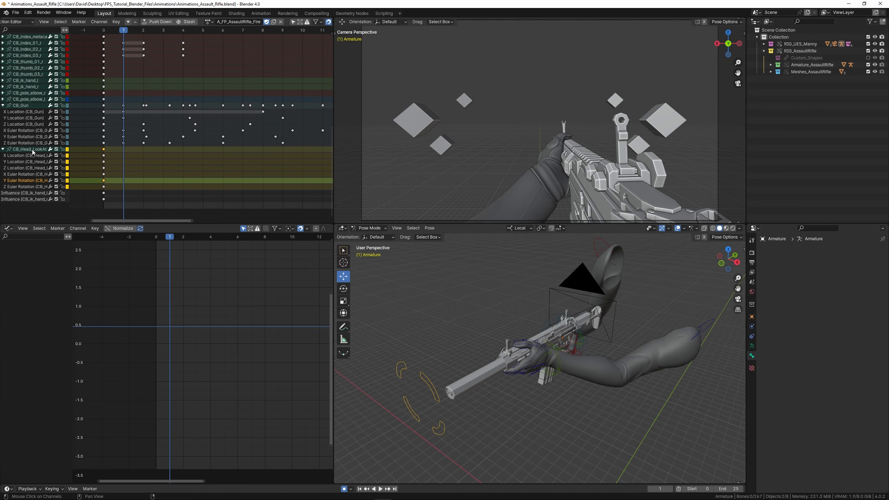
key("shift+d")
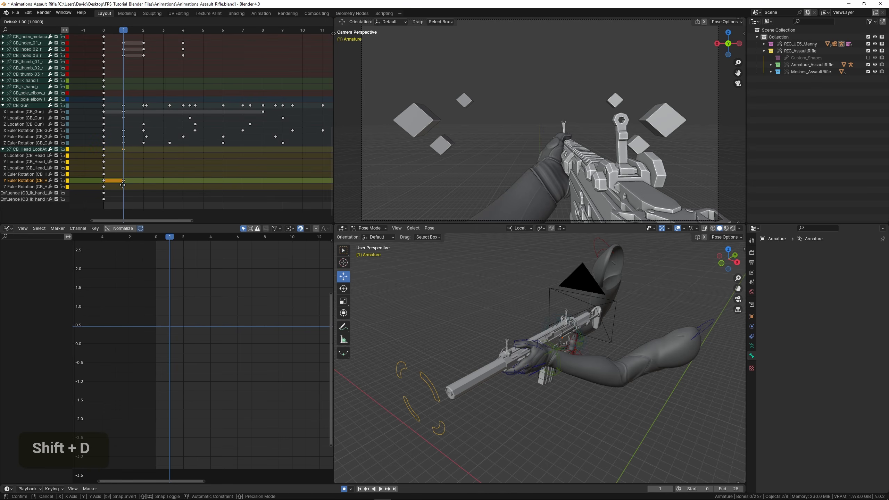
left_click(130, 187)
key("shift+d")
left_click(158, 186)
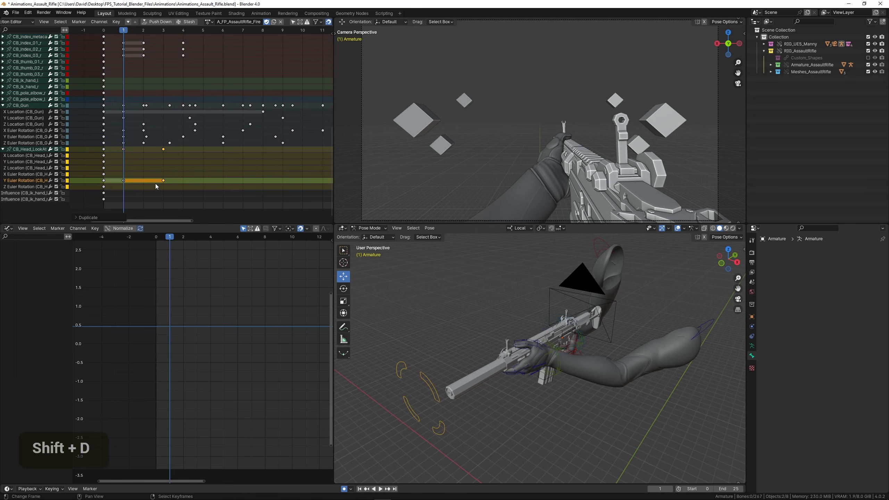
key("shift+d")
left_click(199, 185)
key("shift+d")
left_click(240, 184)
key("shift+d")
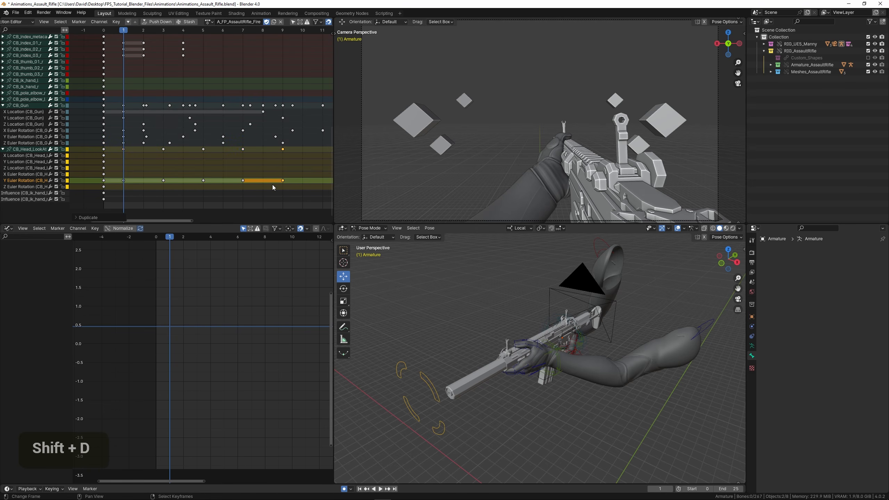
Save the file and frame the Y Euler Rotation curve of CB_Head_LookAt in the Graph Editor with its keyframes selected
left_click(22, 149)
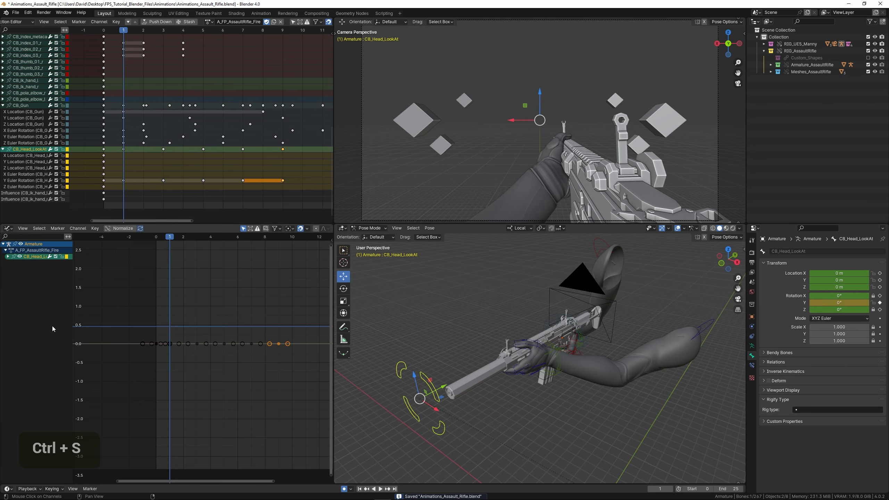
double_click(24, 288)
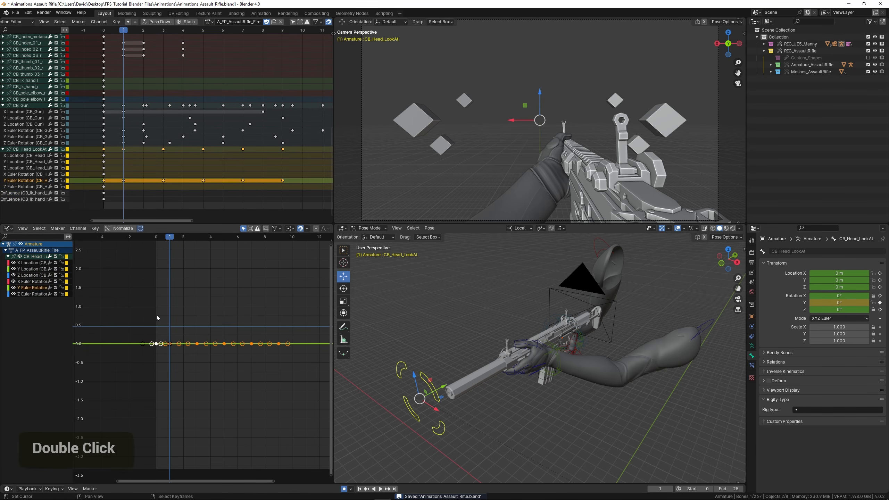
key("KP_Decimal")
middle_click_drag(153, 314, 189, 313)
scroll(176, 343, "up", 1)
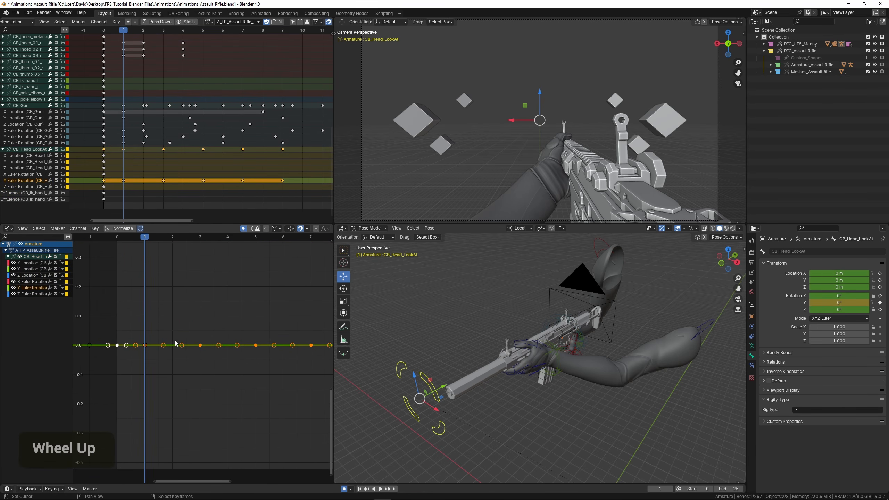
Lower the frame 1 key of CB_Head_LookAt's Y Euler Rotation curve to about -0.22° and view the rig from the front
right_click(146, 350)
right_click(147, 346)
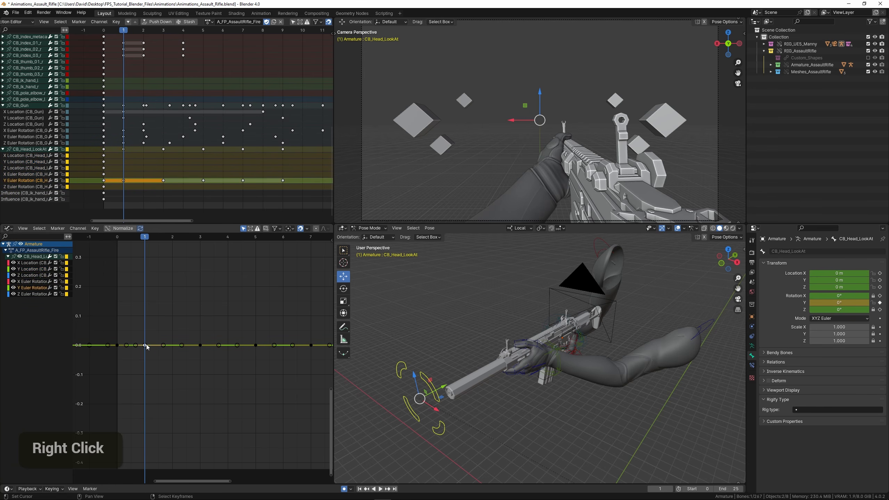
key("g")
key("y")
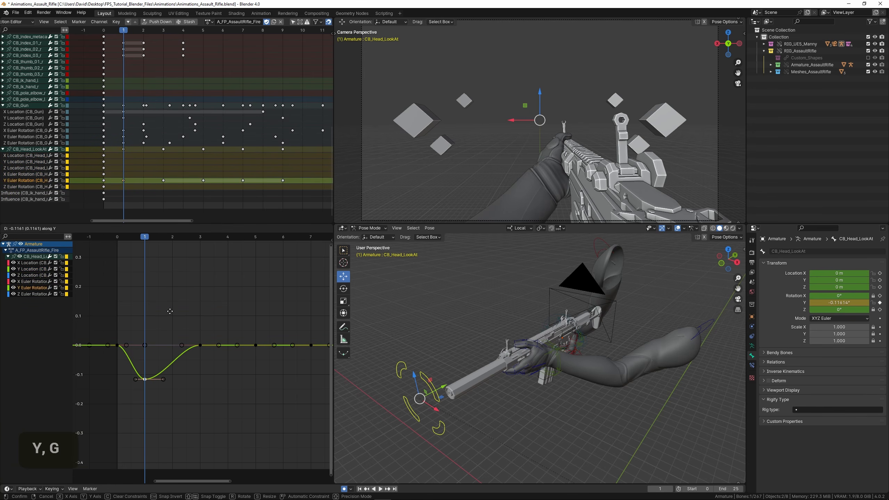
key("KP_1")
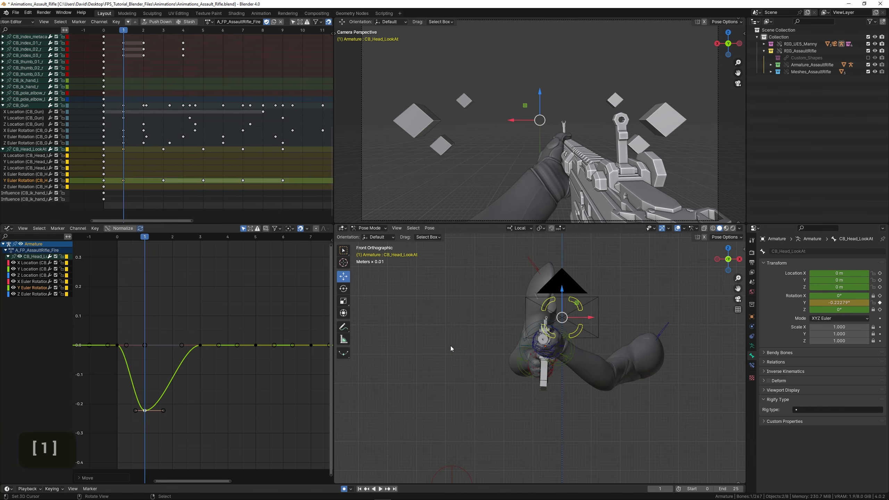
Lower the frame 1 key of CB_Head_LookAt's Y Euler Rotation curve to about -1.6°
mouse_move(195, 302)
middle_mouse_down("ctrl")
mouse_move(175, 331)
mouse_move(201, 293)
middle_mouse_up("ctrl")
key("g")
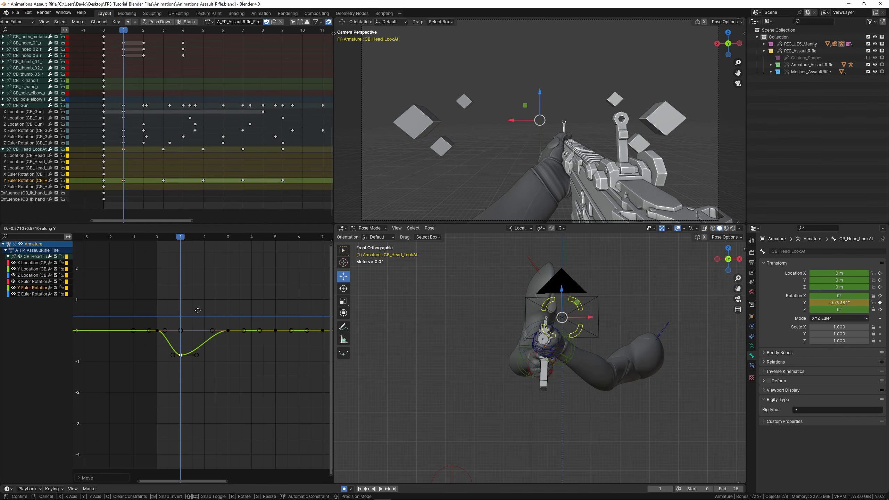
left_click(198, 338)
scroll(191, 332, "up", 2)
key("space")
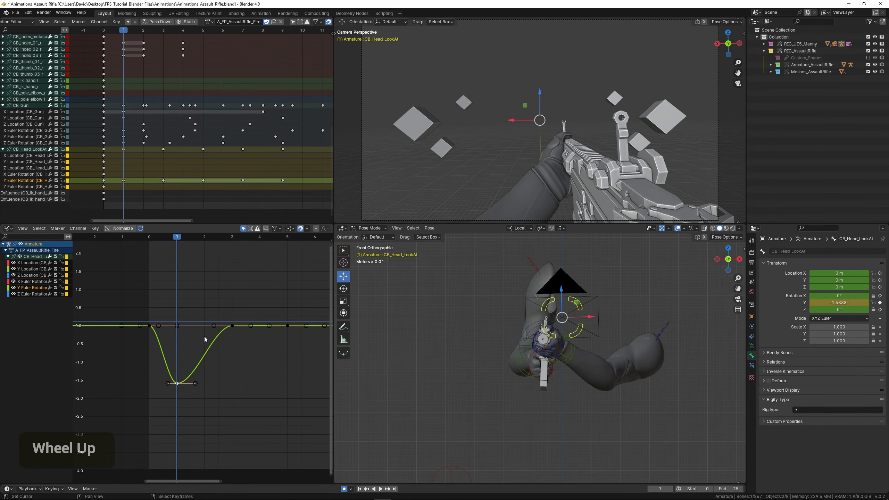
Move the frame 3 key of the Y Euler Rotation curve to frame 2 and raise it to about 1.3°
middle_click_drag(233, 341, 224, 364)
key("g")
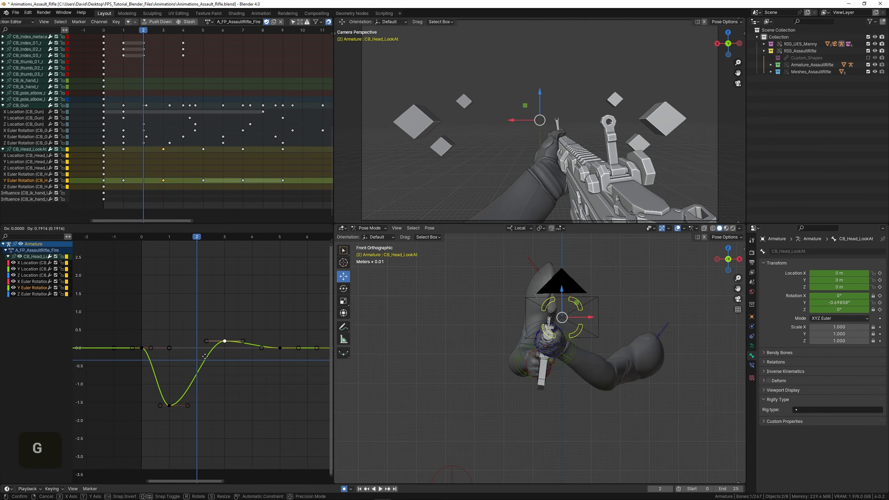
left_click(198, 320)
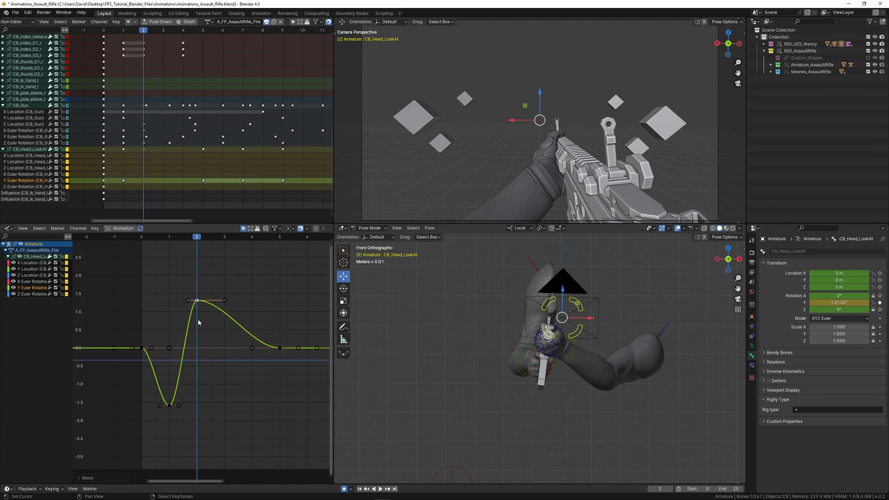
scroll(188, 319, "down", 2)
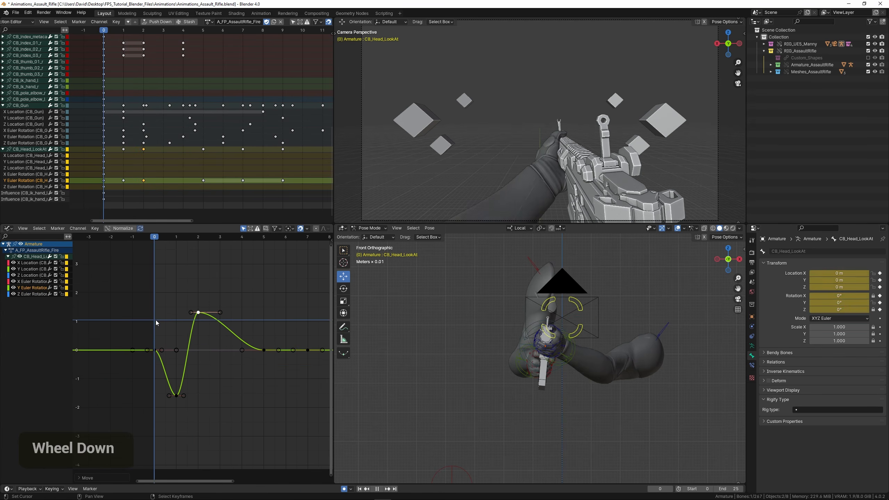
Move the frame 5 key of the Y Euler Rotation curve to frame 4 and lower it to about -0.5°
middle_click_drag(223, 337, 218, 336)
left_click(216, 333)
key("g")
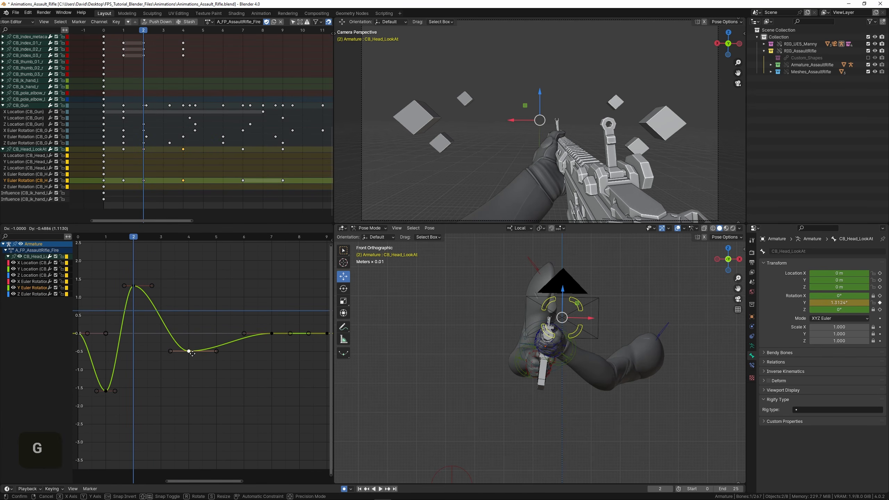
left_click(192, 353)
Raise the frame 7 key of the Y Euler Rotation curve to about 0.25°
right_click(272, 333)
scroll(221, 352, "up", 3, "ctrl")
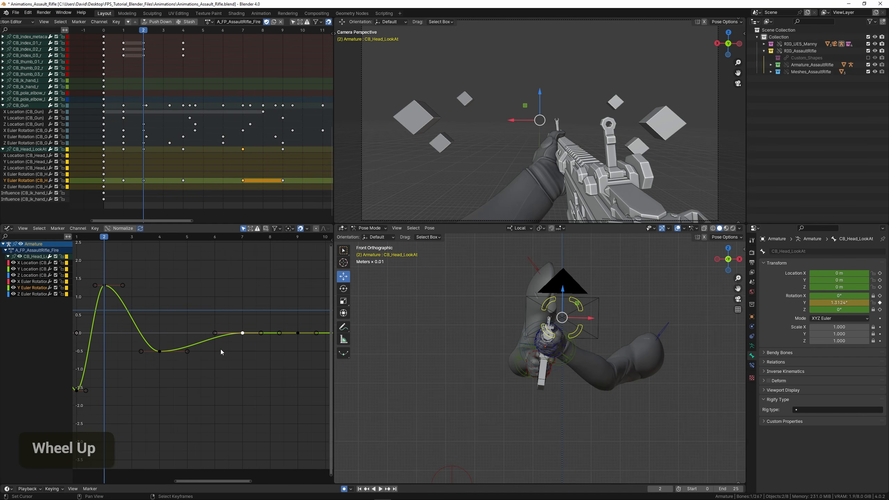
key("g")
left_click(224, 342)
middle_click_drag(224, 341, 244, 341, "ctrl")
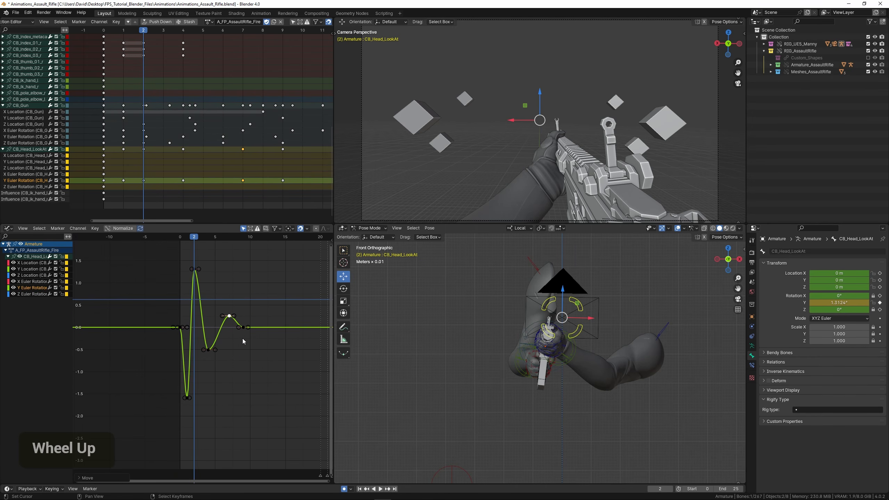
scroll(196, 336, "down", 2)
Duplicate the frame 9 key of the Y Euler Rotation curve to frame 13 and move the original to frame 10 slightly below zero
right_click(189, 326)
scroll(189, 326, "up", 4)
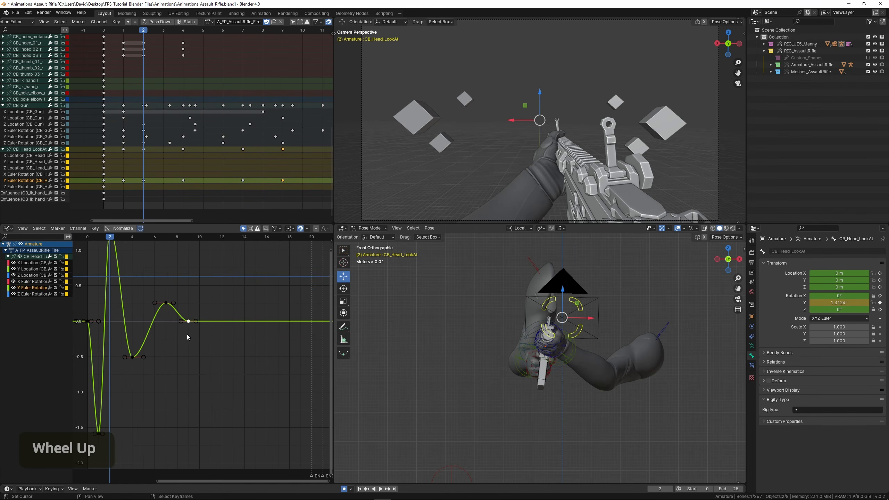
key("shift+d")
key("x")
left_click(224, 338)
right_click(188, 324)
scroll(189, 324, "up", 1)
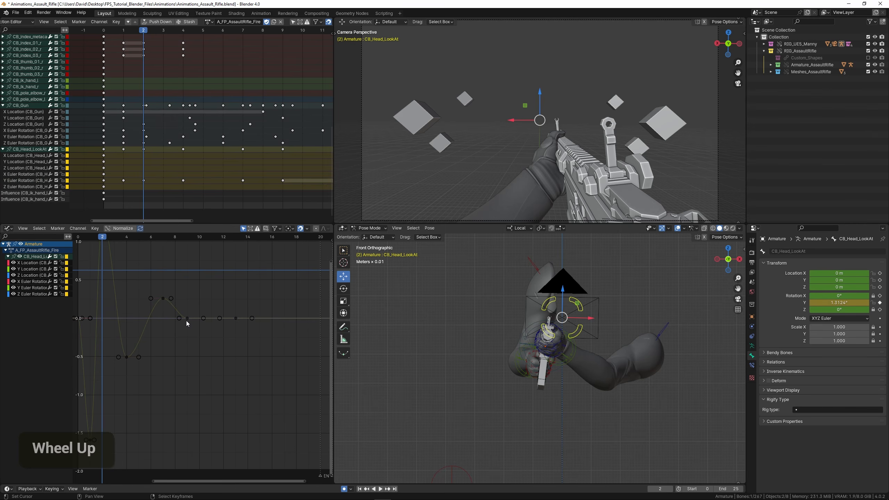
key("g")
left_click(198, 328)
Duplicate the frame 13 key to frame 17, then move the original to frame 14 slightly above zero and rotate its handles
right_click(236, 318)
key("shift+d")
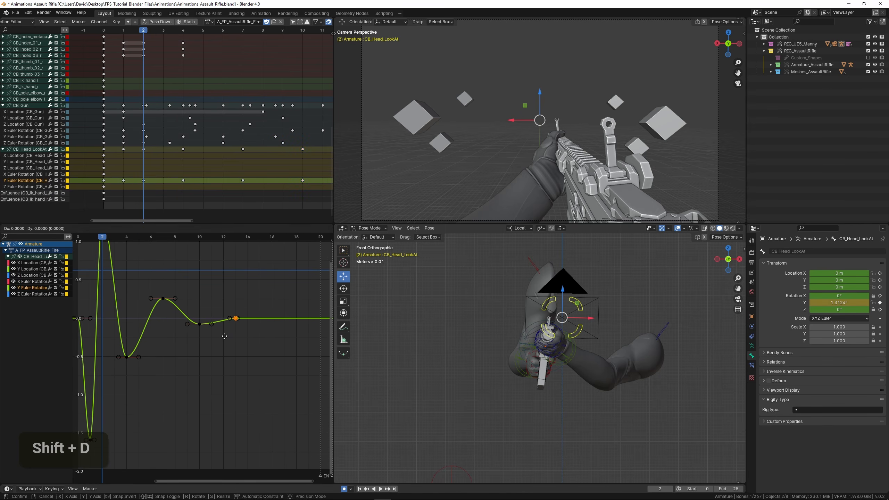
left_click(274, 334)
key("g")
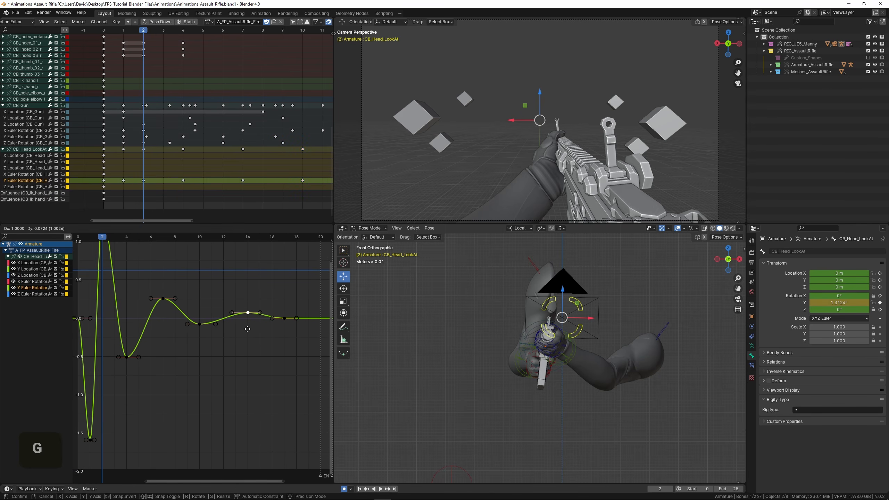
left_click(273, 324)
key("r")
left_click(274, 326)
Adjust the frame 14 key of the Y Euler Rotation curve to about 0.04° and fine-tune the angle of its handles
middle_click_drag(274, 326, 175, 321, "ctrl")
scroll(241, 320, "up", 4)
key("g")
left_click(245, 322)
key("r")
left_click(248, 325)
scroll(162, 314, "down", 2)
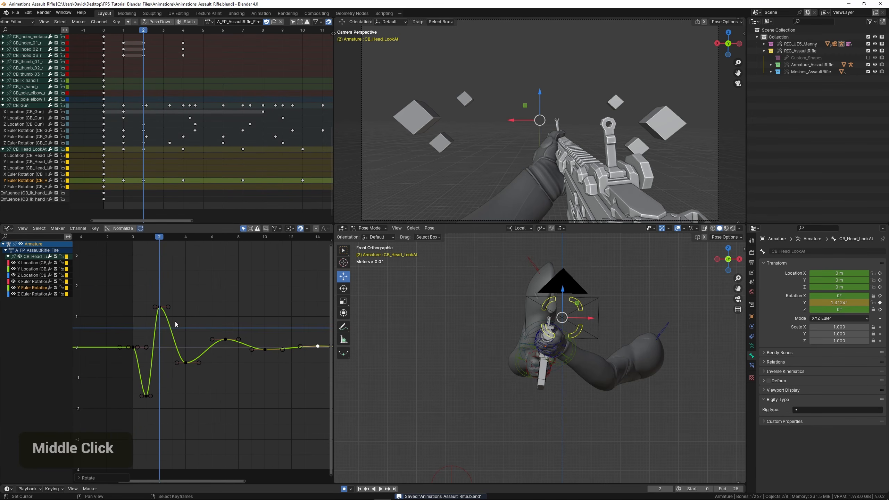
Play the fire animation to review the damped camera shake
key("space")
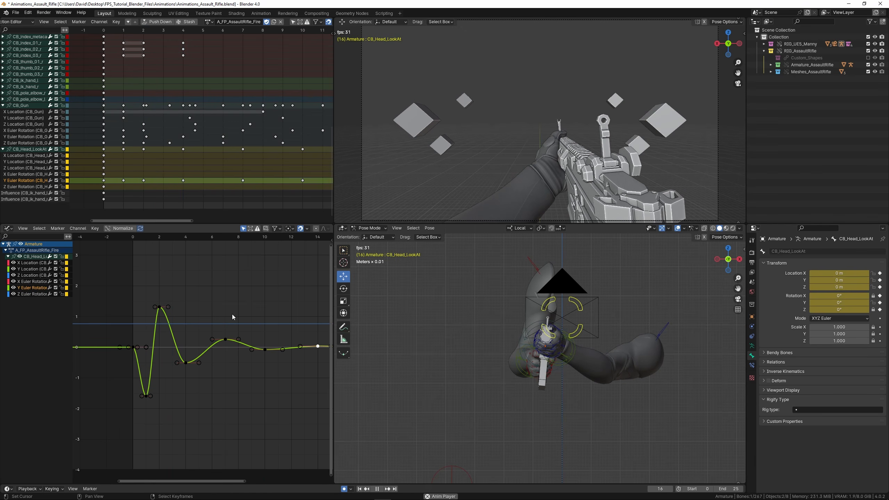
middle_click_drag(133, 321, 153, 292)
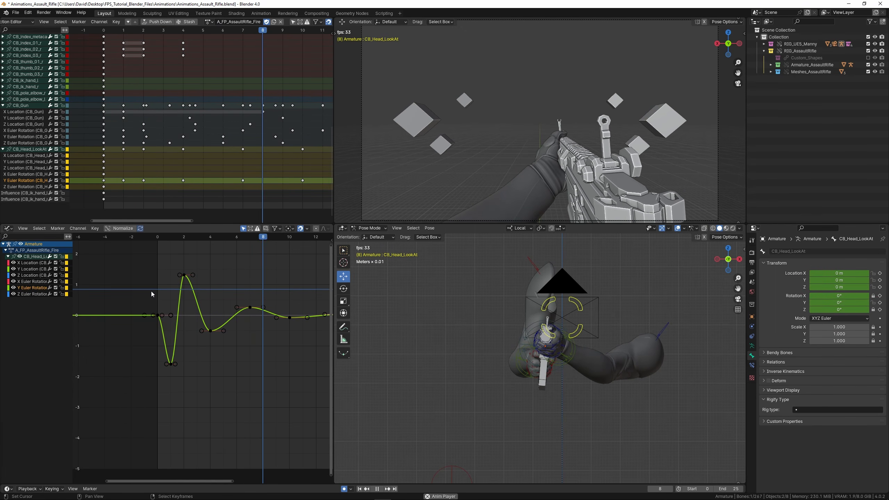
key("space")
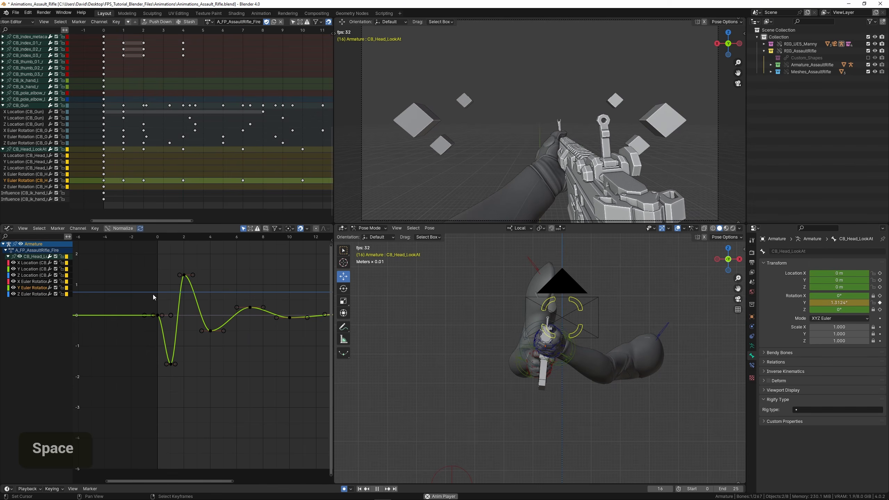
key("space")
Scale the frame 1 and 2 keys of the Y Euler Rotation curve vertically down to about -1.15° and 0.88°
scroll(170, 286, "up", 3)
middle_click_drag(169, 286, 172, 284, "ctrl")
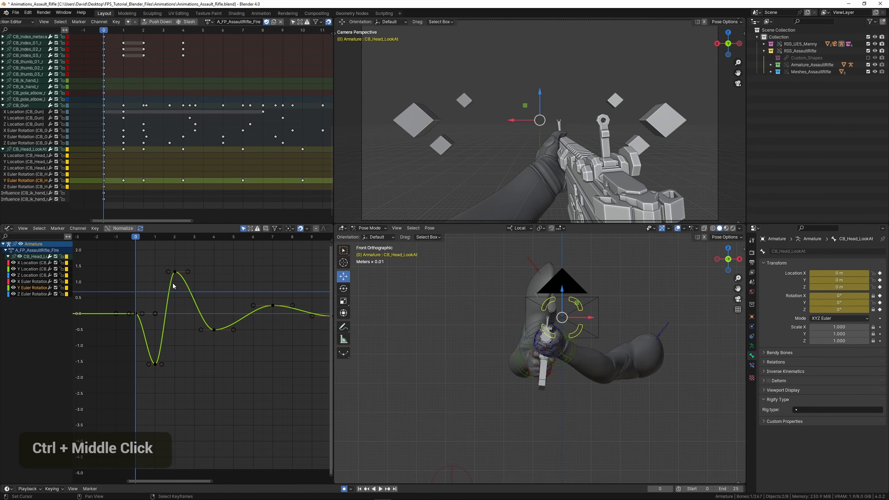
right_click(155, 365, "shift")
key("s")
key("y")
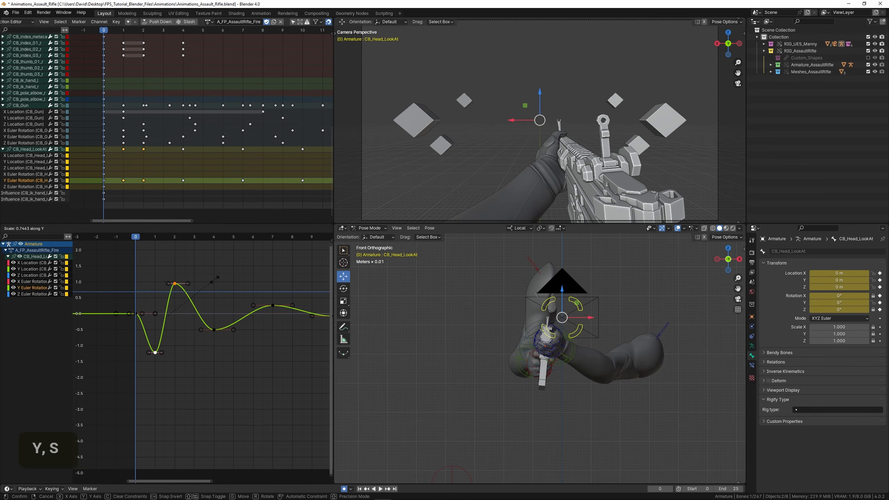
left_click(220, 336)
Scale the frame 4 and 7 keys of the Y Euler Rotation curve vertically down to about -0.36° and 0.11°
middle_click_drag(259, 319, 239, 301, "ctrl")
scroll(194, 352, "up", 2)
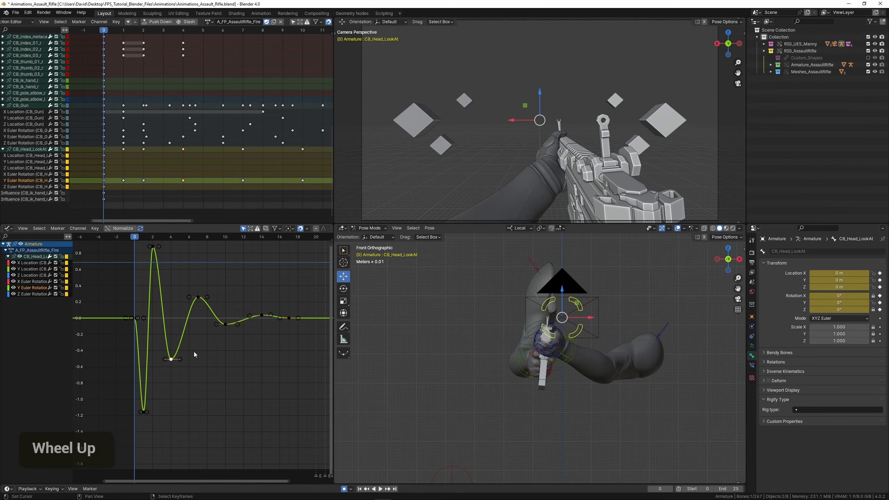
right_click(273, 305, "shift")
key("s")
key("y")
left_click(230, 301)
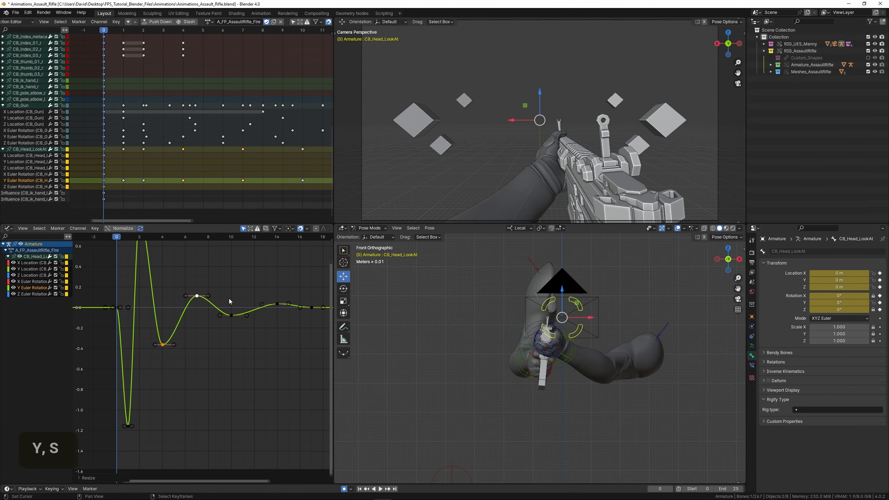
Shift the Y Euler Rotation keys at frames 10, 14 and 17 one frame later
scroll(234, 319, "up", 2)
middle_click_drag(253, 321, 196, 326)
scroll(209, 303, "down", 2)
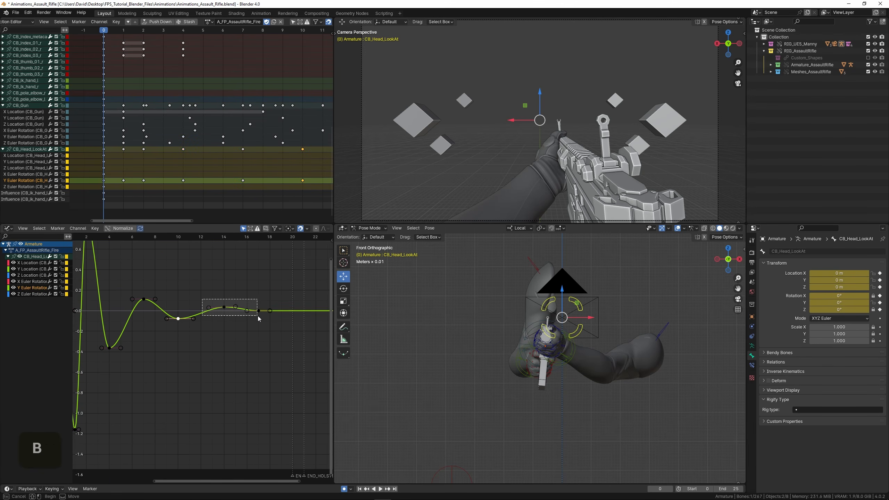
key("x")
left_click(231, 334)
scroll(140, 325, "down", 3)
middle_click_drag(140, 324, 197, 326)
Play the animation and check the reduced camera shake in the maximized camera view
key("space")
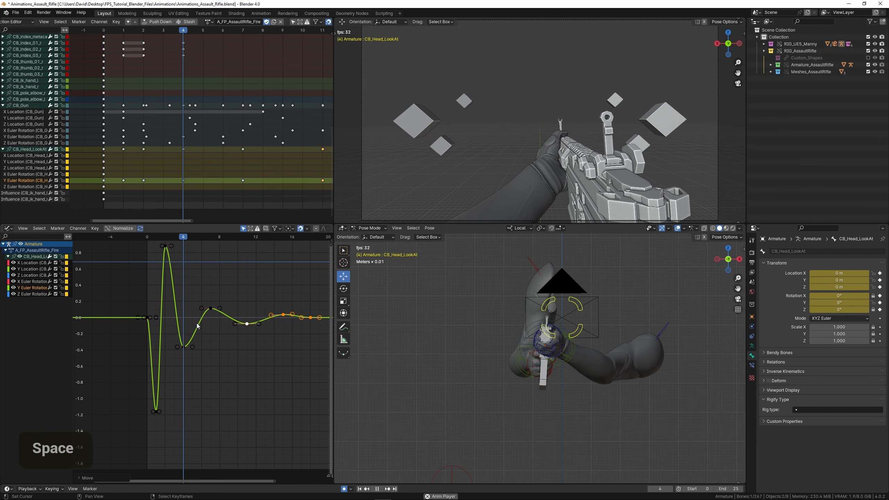
key("ctrl+space")
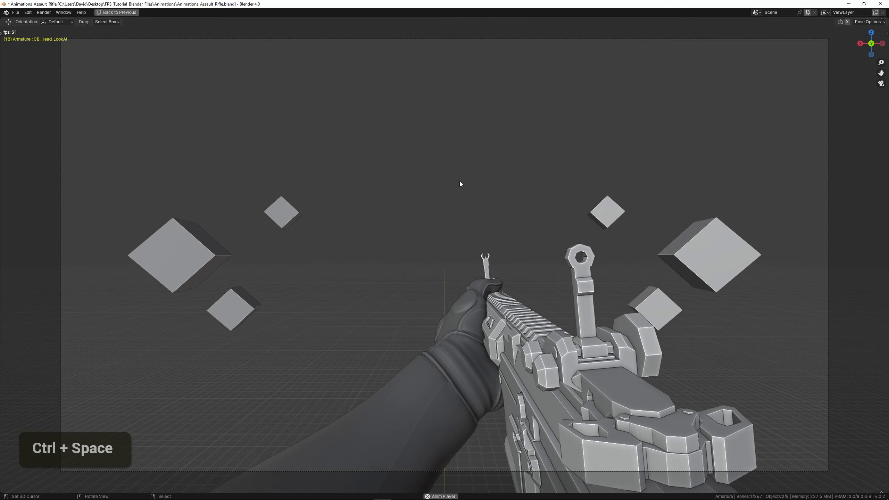
key("ctrl+space")
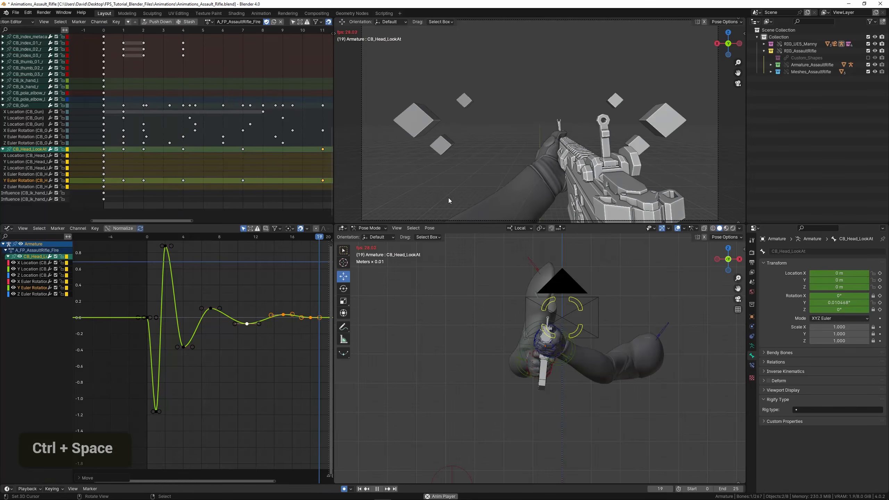
Raise the frame 1 key of the Y Euler Rotation curve to about -0.68°, constrained to the value axis
scroll(128, 394, "up", 1)
left_click(148, 420)
key("g")
key("y")
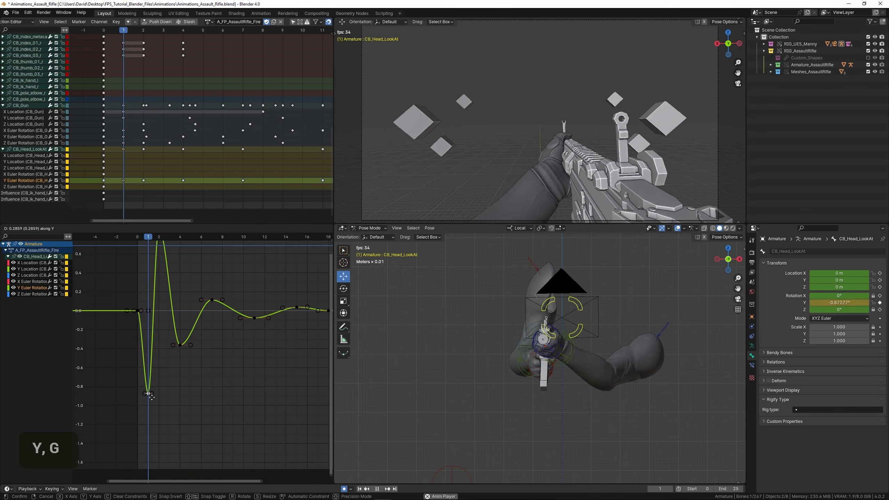
left_click(148, 380)
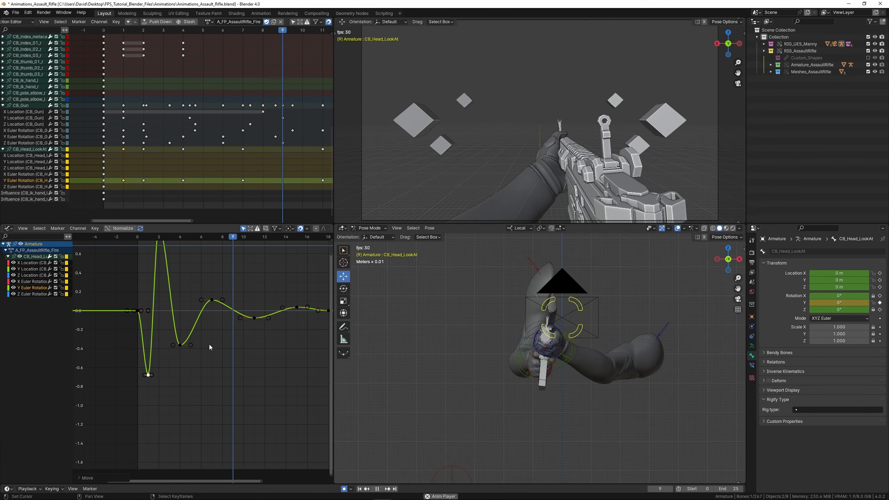
Examine the softened first shake in the maximized camera view, then stop playback and view the rig from an angle
key("ctrl+space")
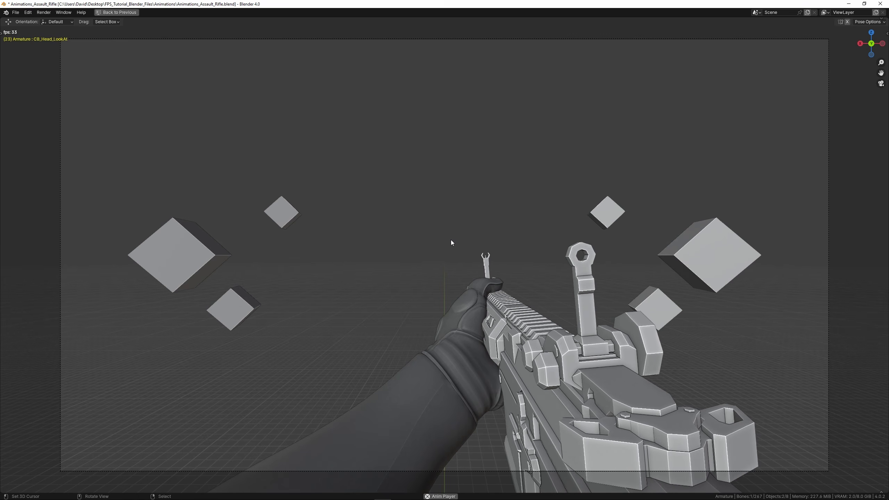
key("ctrl")
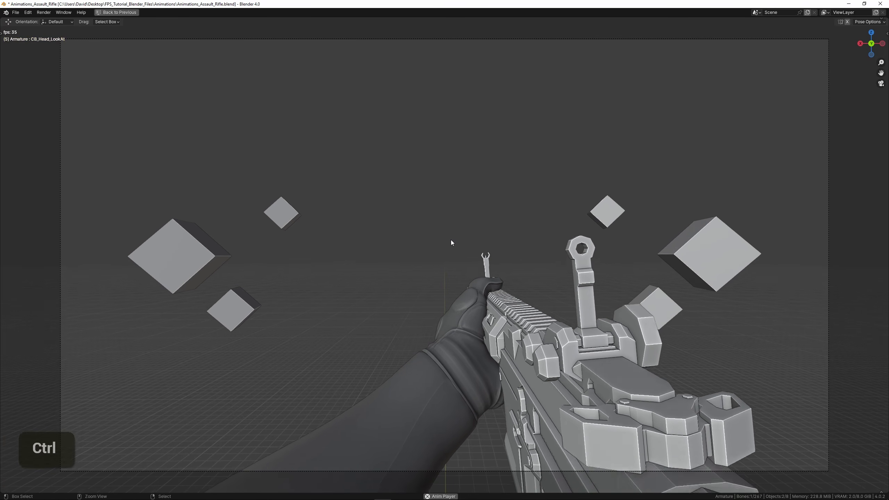
key("ctrl+space")
key("space")
middle_click_drag(515, 307, 493, 327, "shift")
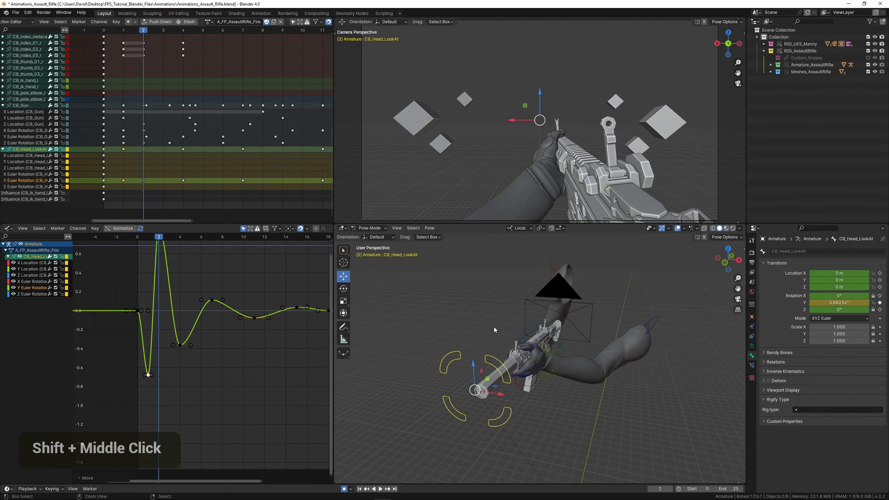
Deselect the head control, save the file and play the fire animation in the maximized camera view
right_click(460, 322)
key("ctrl+s")
key("ctrl+space")
key("space")
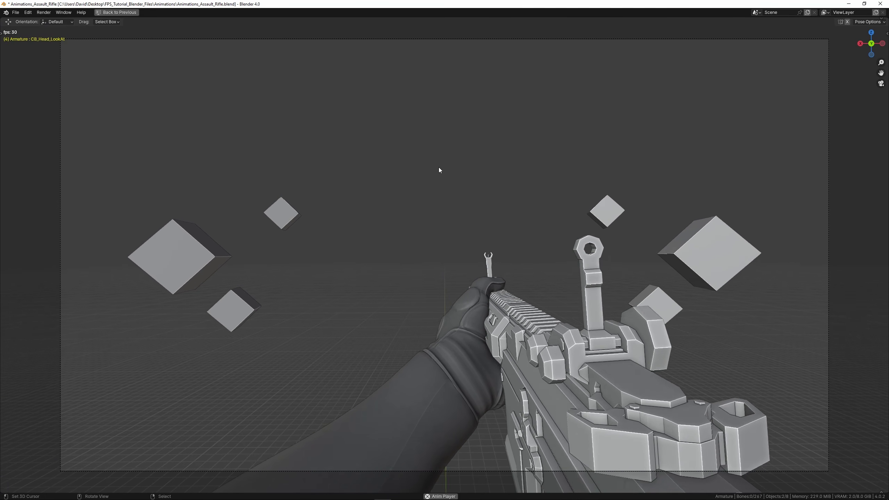
key("space")
key("ctrl+space")
Reselect CB_Head_LookAt and shift all its Y Euler Rotation keys from frame 4 onward one frame later
right_click(446, 366)
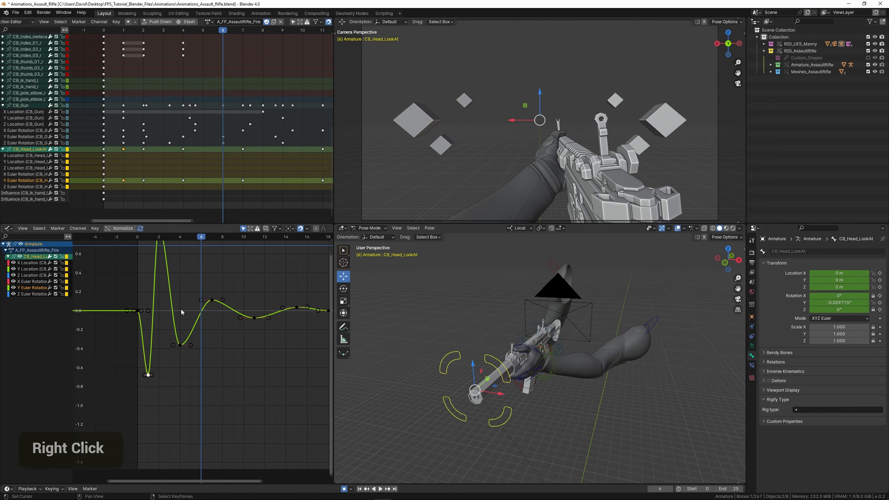
middle_click_drag(181, 312, 182, 323)
scroll(189, 316, "down", 2)
key("b")
left_click_drag(189, 307, 312, 358)
key("g")
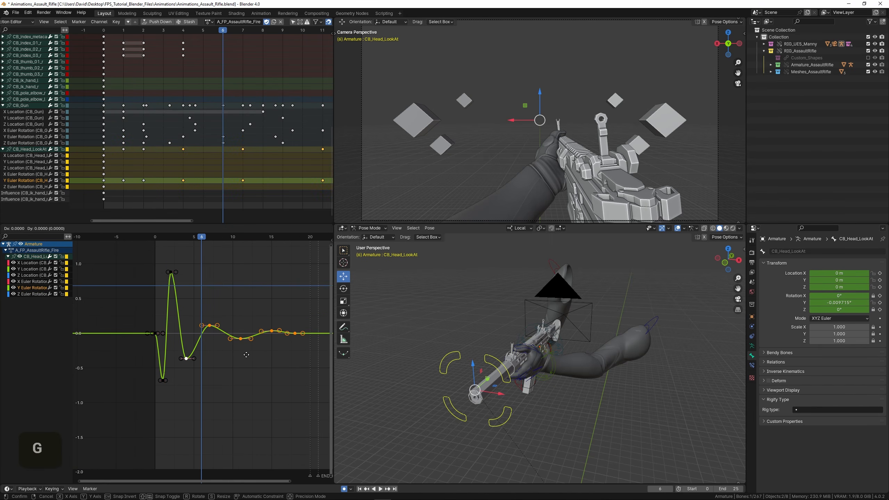
double_click(252, 355)
Play the retimed camera shake and examine it in the maximized camera view
key("space")
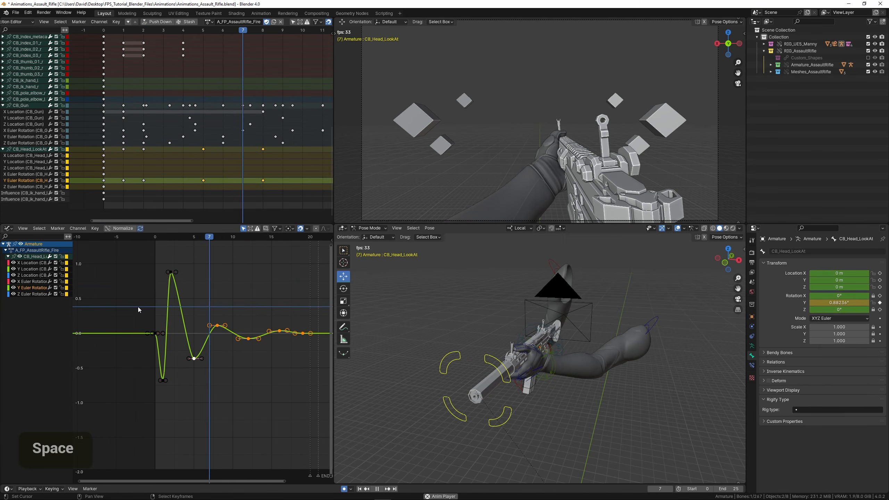
double_click(138, 307)
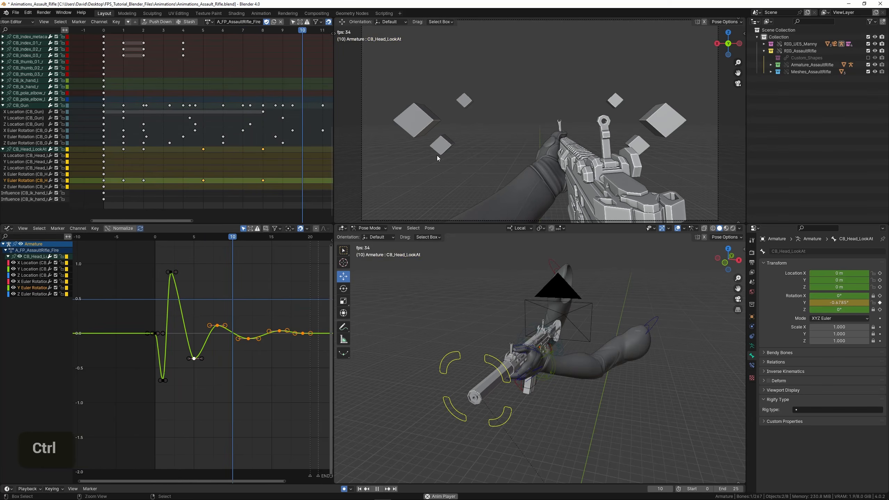
key("ctrl+space")
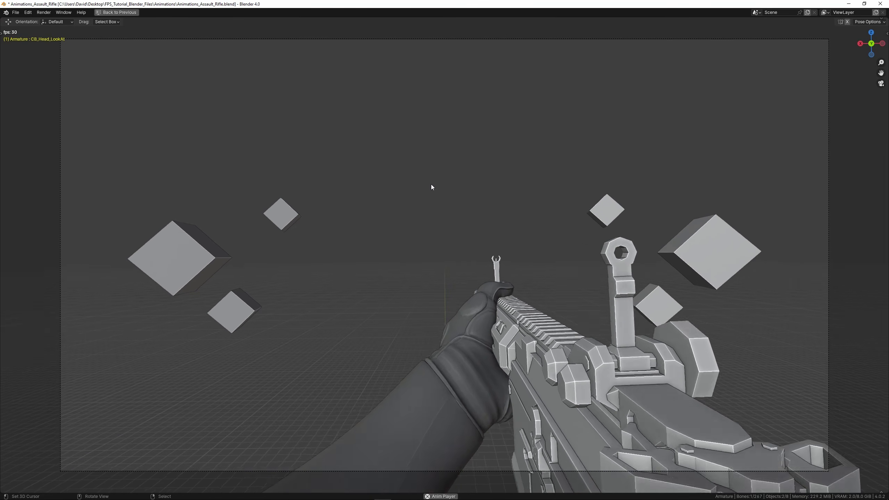
Return from the maximized camera view, stop the playback and save the file while viewing the rig from the side
key("ctrl+space")
middle_click_drag(445, 324, 508, 340)
scroll(538, 311, "up", 4)
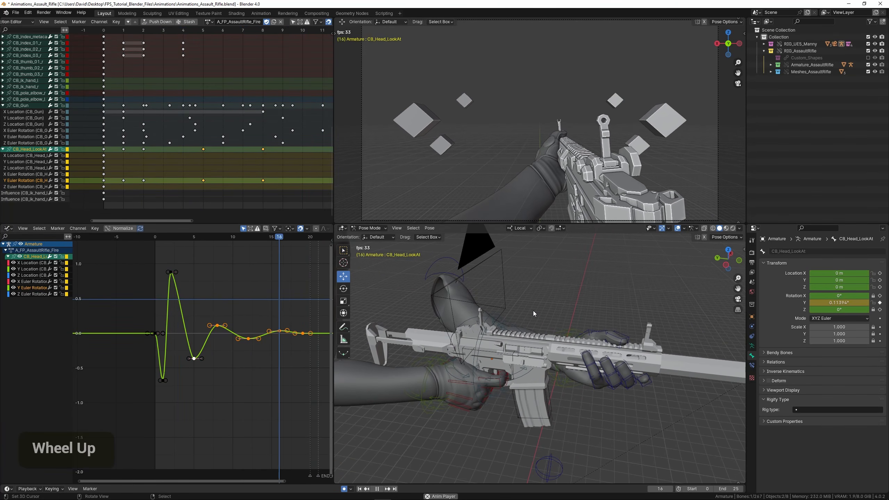
key("space")
key("ctrl+s")
middle_click_drag(534, 309, 537, 295)
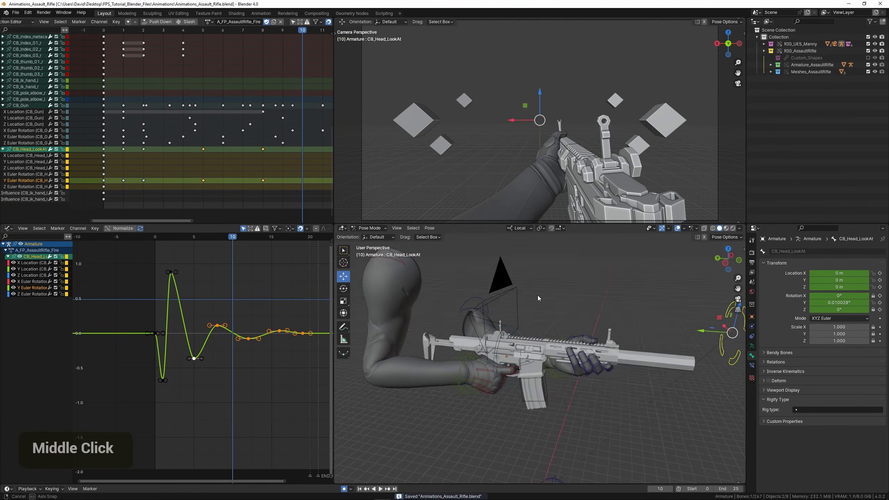
scroll(530, 295, "up", 2, "shift")
key("ctrl+s")
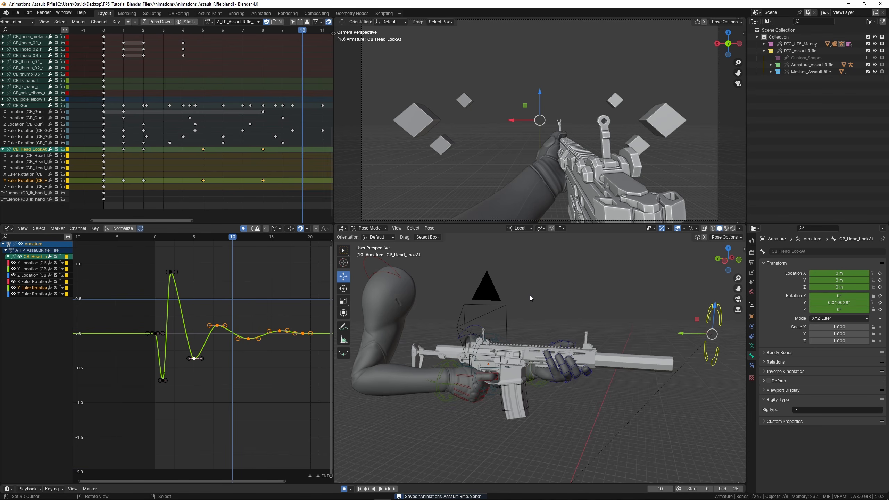
Play the fire animation once more, stop it, deselect the head control and save the file
key("space")
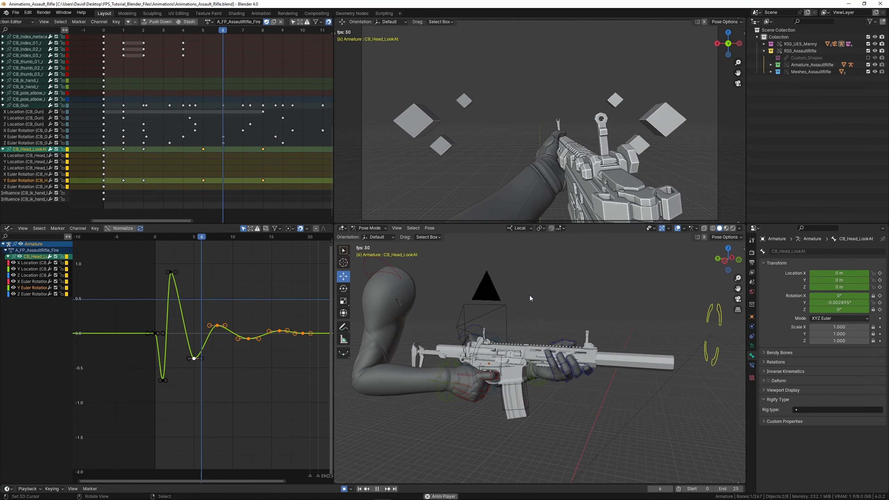
key("space")
key("ctrl+s")
mouse_move(523, 293)
middle_mouse_down()
mouse_move(536, 299)
mouse_move(538, 288)
middle_mouse_up()
scroll(536, 299, "down", 1)
left_click(536, 299)
key("ctrl+s")
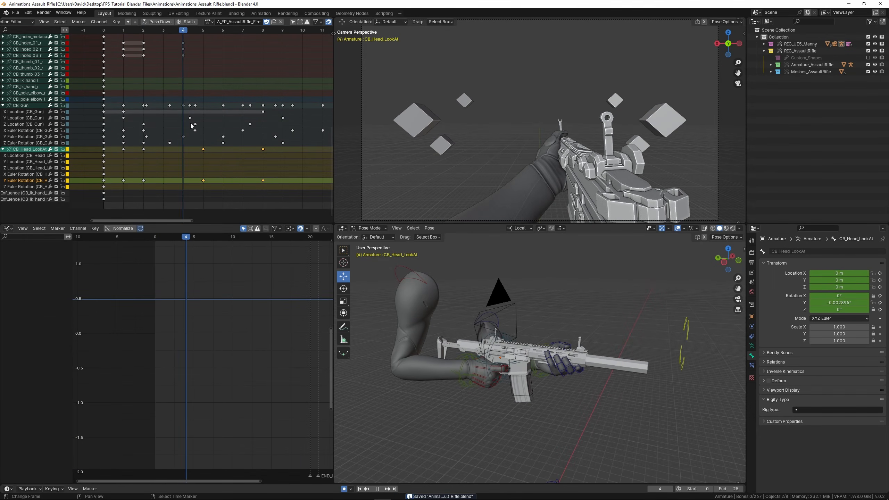
Play the fire animation again with its full key range in view, then stop at frame 0
key("space")
scroll(237, 129, "down", 2)
middle_click_drag(236, 129, 171, 126)
scroll(170, 125, "down", 1)
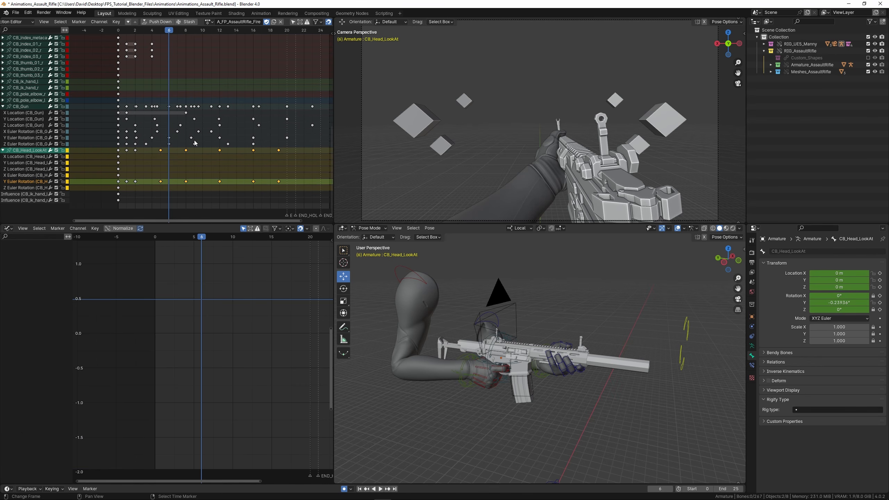
key("space")
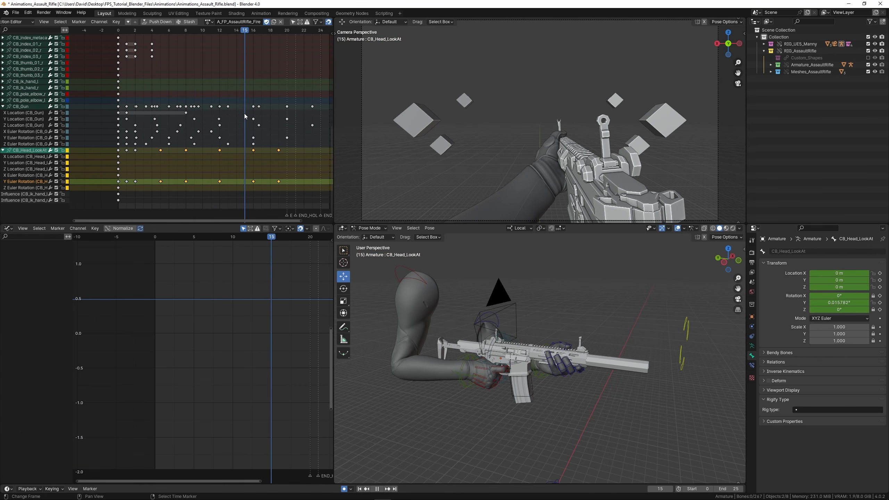
key("space")
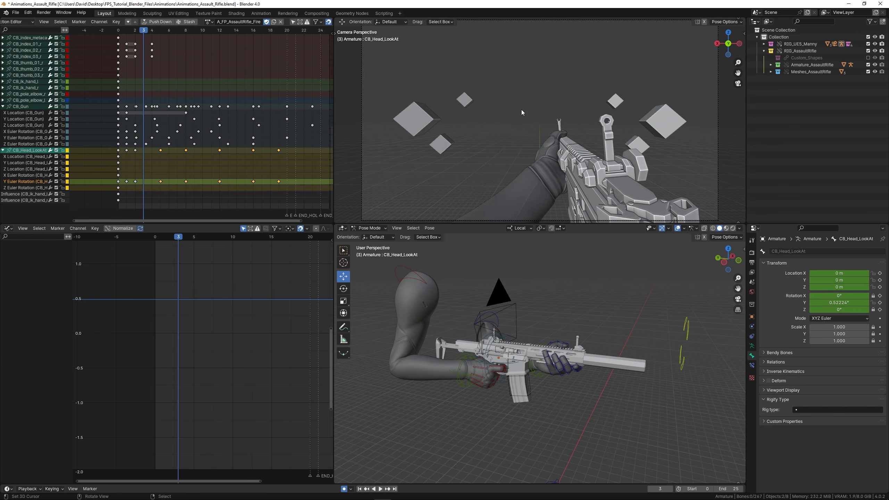
key("shift+Left")
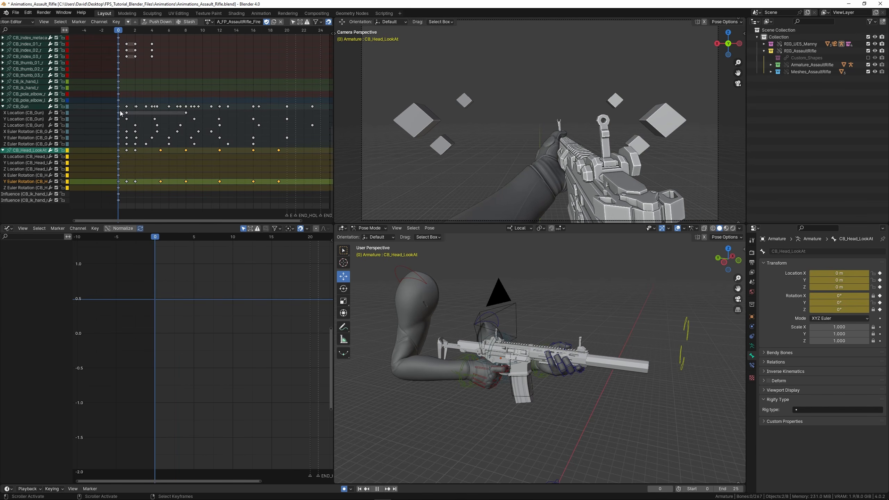
key("space")
Name the duplicated fire action A_FP_AssaultRifle_Fire_Aimed, give it a fake user and save the file
key("BackSpace")
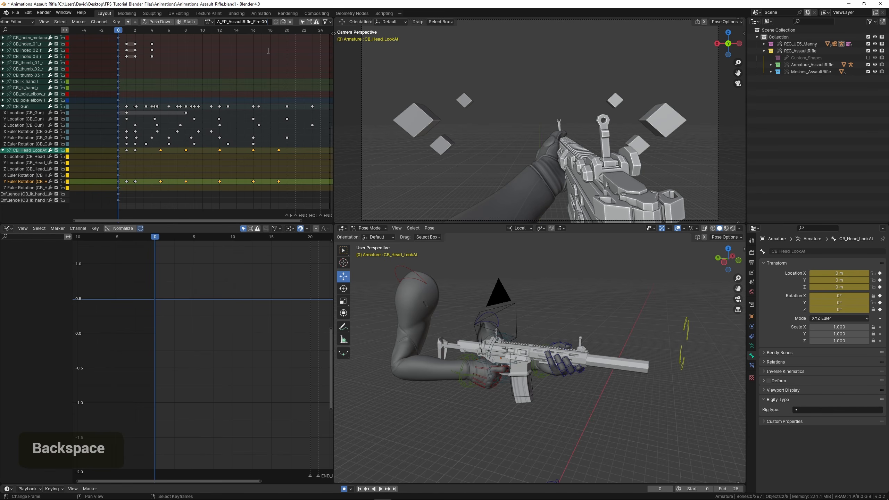
type("_Aimed")
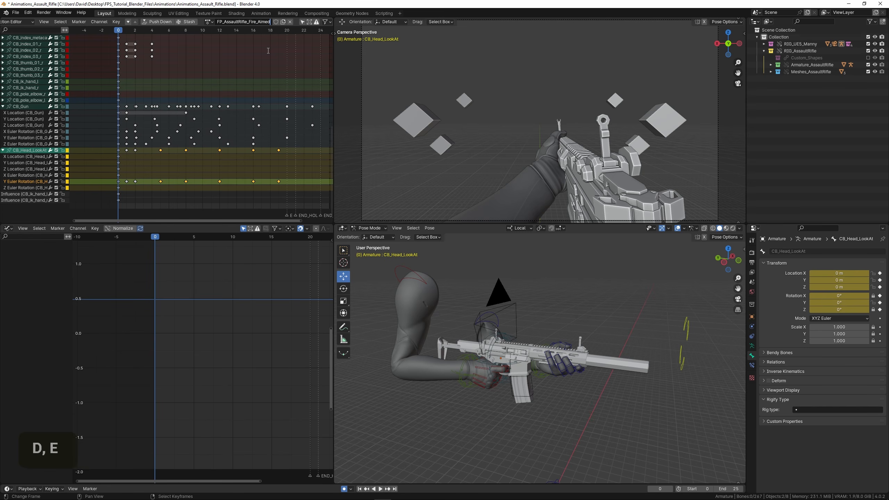
key("Return")
key("ctrl+s")
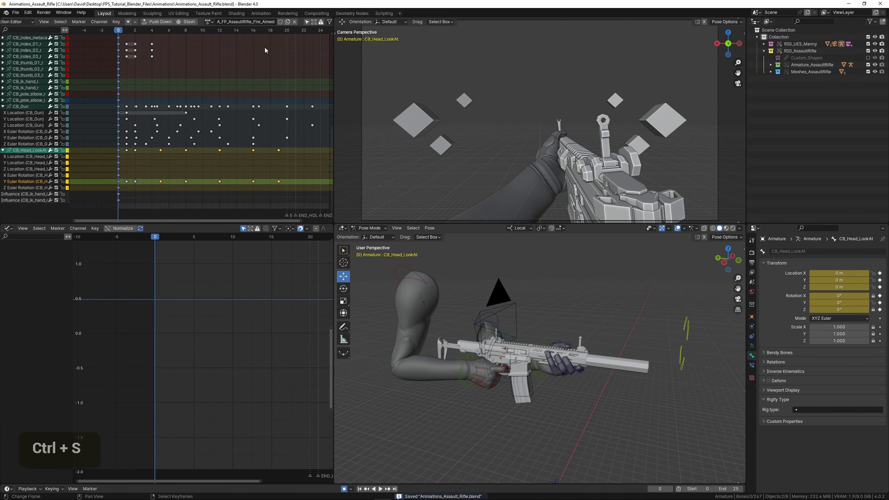
left_click(280, 22)
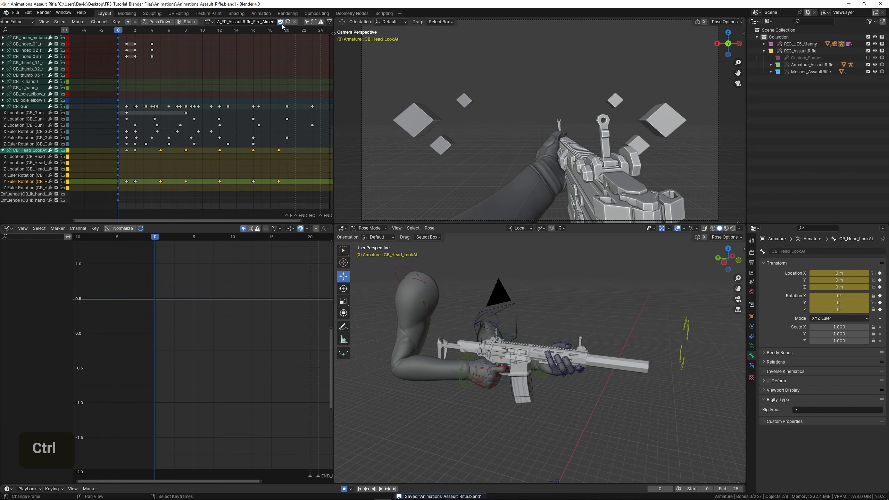
key("ctrl+s")
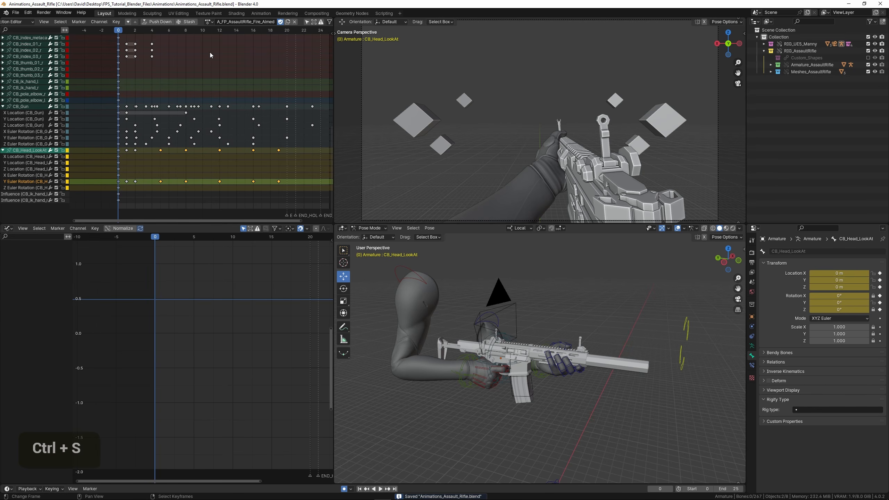
Switch to the A_FP_AssaultRifle_Aim_Pose action and copy all of its keyframes at frame 0
left_click(209, 22)
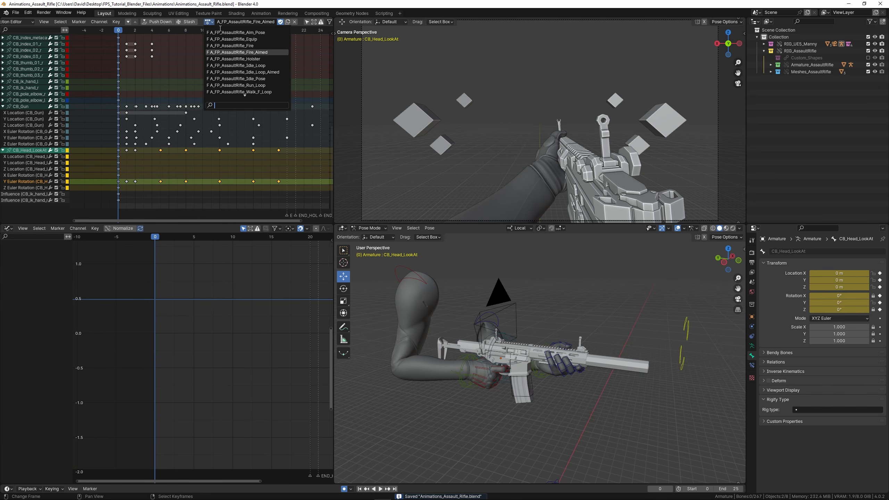
left_click(222, 32)
middle_click_drag(186, 76, 213, 28)
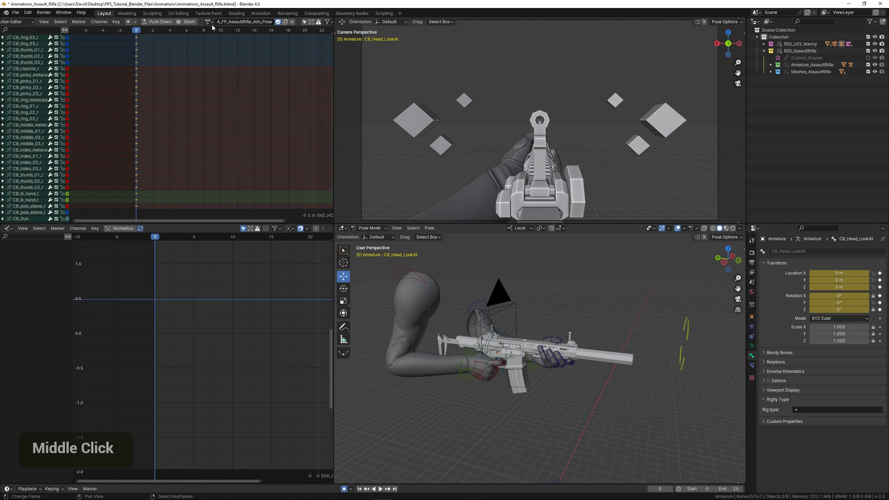
scroll(205, 42, "down", 2)
right_click(206, 71)
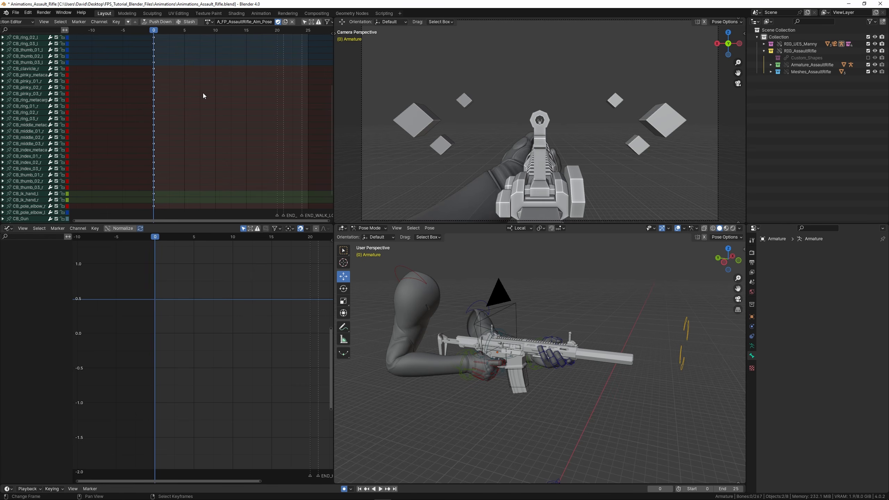
key("a")
key("ctrl+c")
right_click(204, 90)
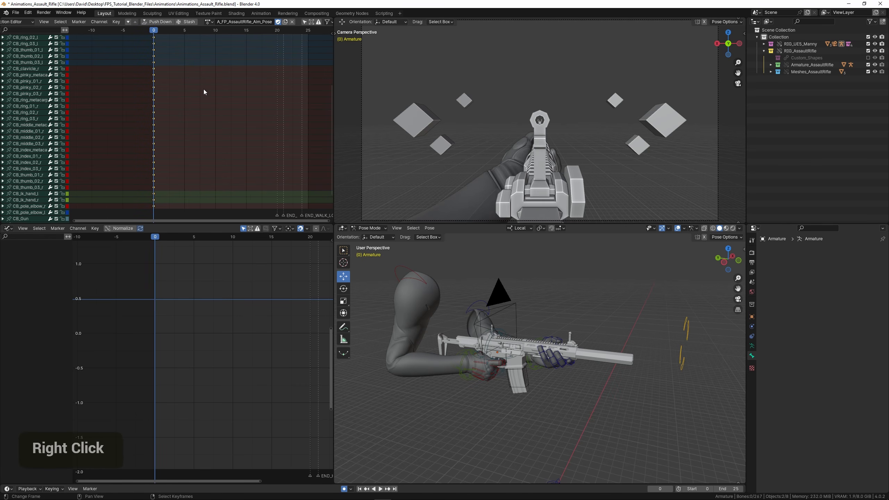
Switch to the A_FP_AssaultRifle_Fire_Aimed action and select the CB_Gun channel with its keys around frame 0 in view
left_click(209, 23)
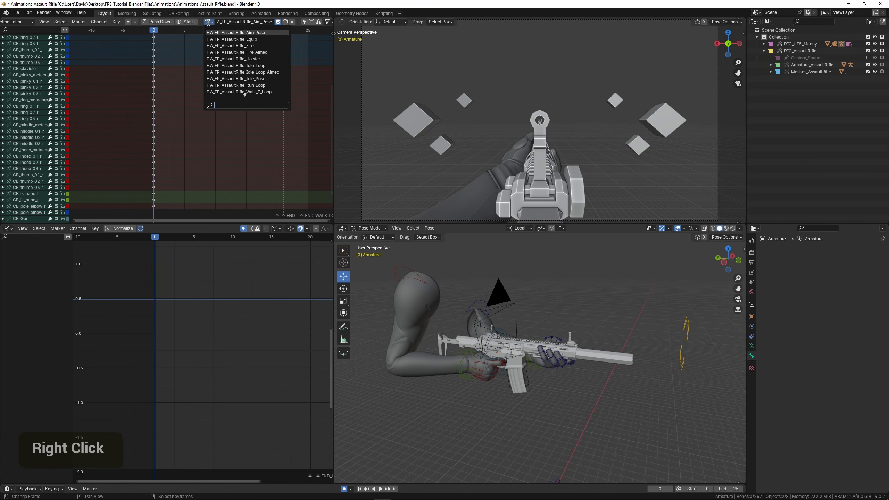
left_click(264, 53)
scroll(236, 149, "down", 2)
middle_click_drag(236, 149, 205, 113)
scroll(203, 55, "down", 2)
scroll(205, 112, "up", 1)
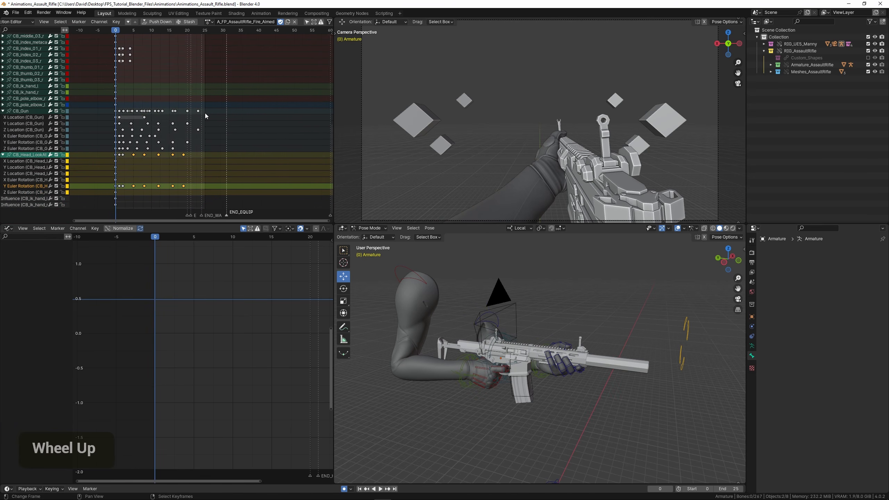
left_click(49, 112)
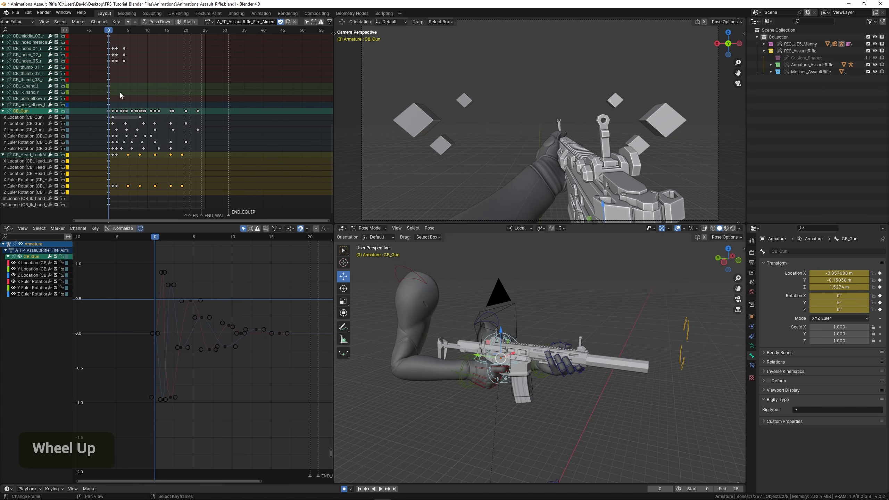
middle_click_drag(120, 92, 128, 98)
scroll(241, 102, "down", 2)
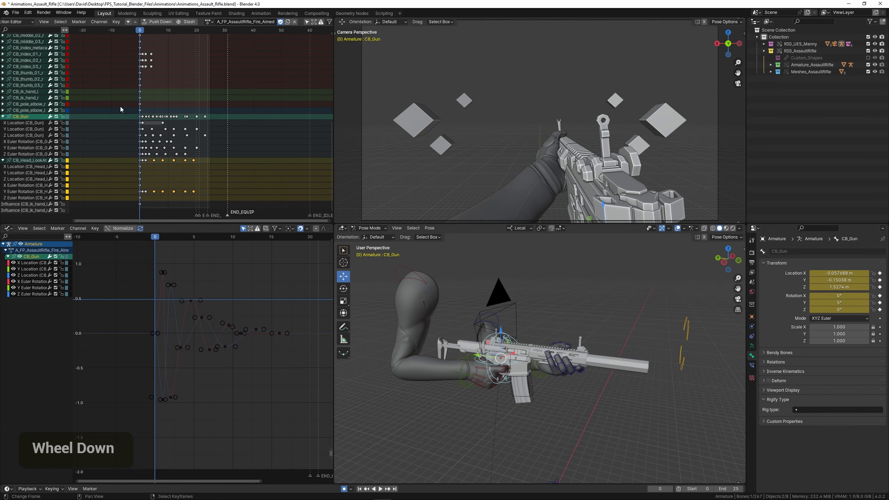
scroll(112, 111, "up", 1)
scroll(143, 104, "up", 3, "ctrl")
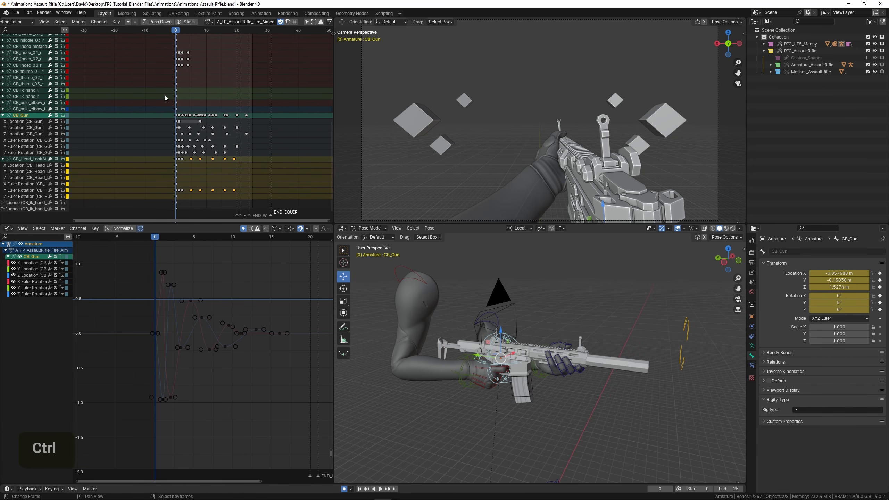
mouse_move(144, 112)
middle_mouse_down("ctrl")
mouse_move(154, 116)
mouse_move(144, 106)
middle_mouse_up("ctrl")
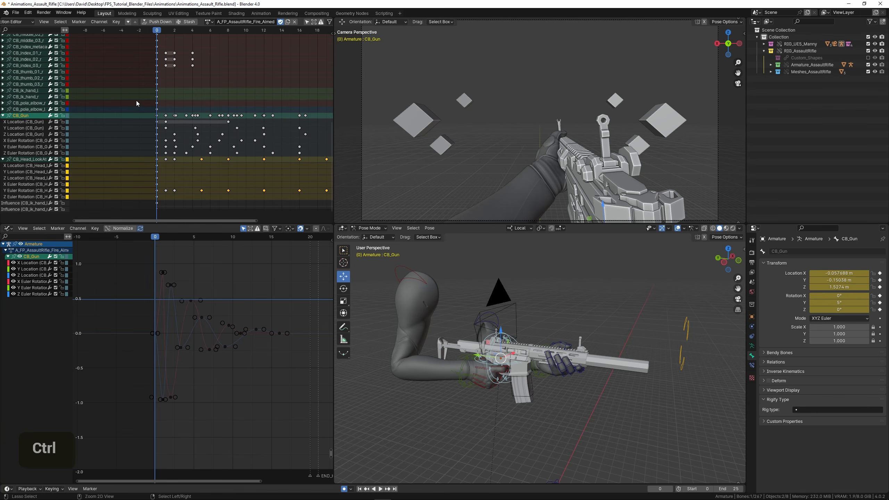
Try pasting the copied aim pose keys at frame 0 with CB_Gun and with CB_pole_elbow_r selected, undoing each paste
key("ctrl+v")
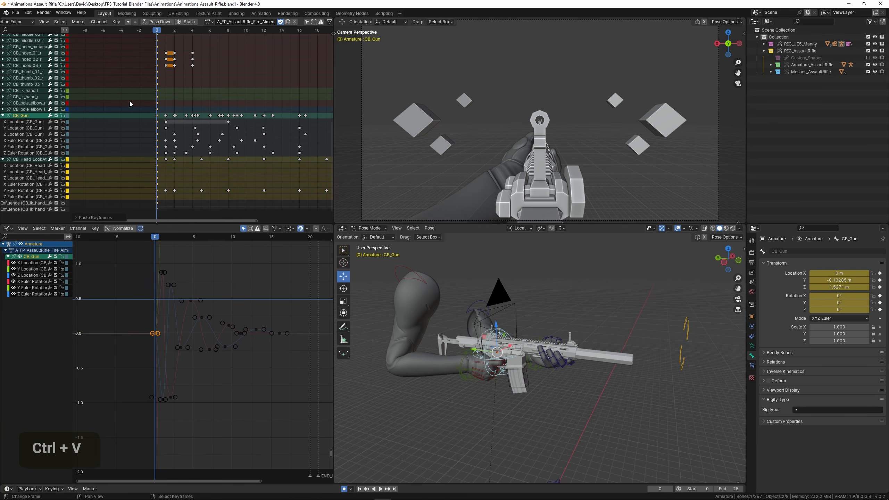
key("ctrl+z")
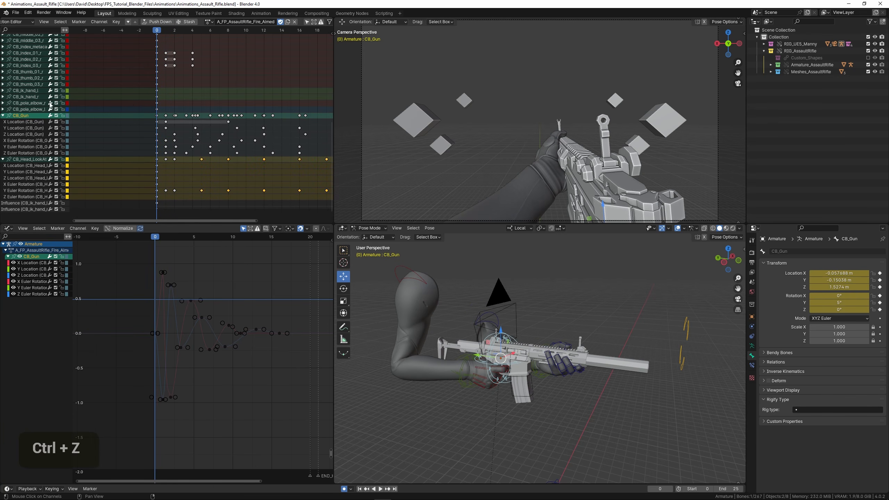
left_click(28, 103)
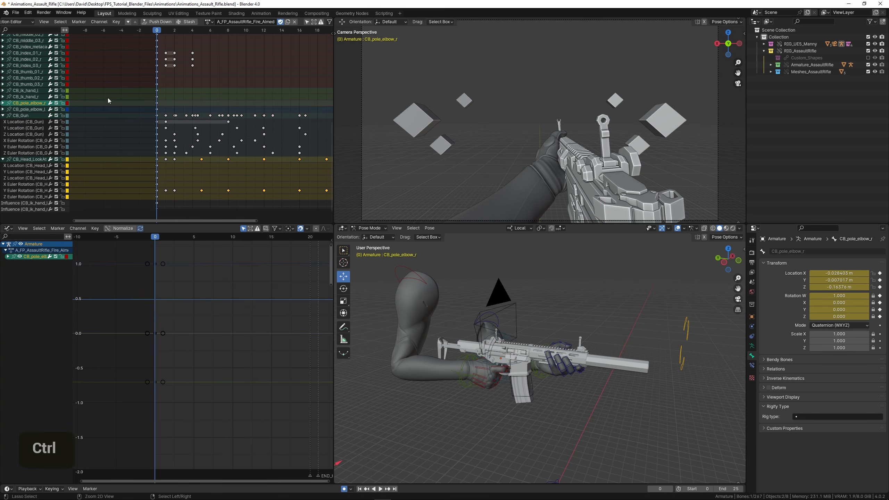
key("ctrl+v")
key("ctrl+z")
key("ctrl+z")
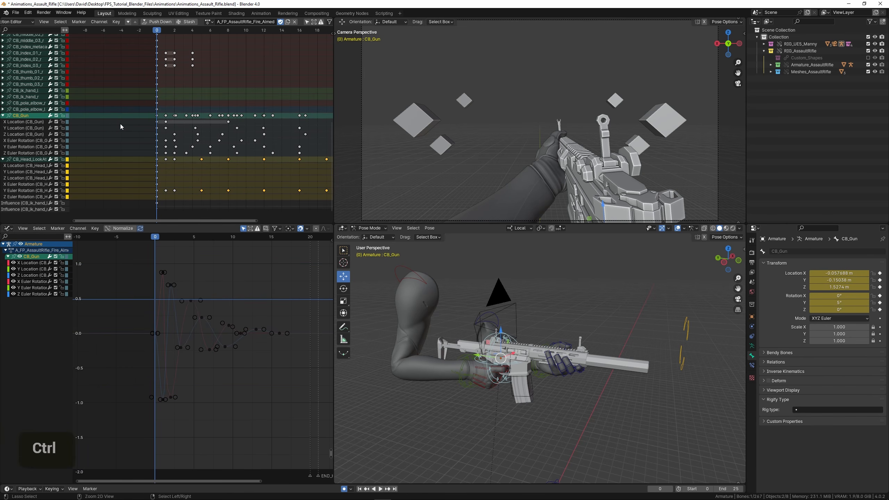
Paste the aim pose keys at frame 0 of the aimed fire action and check the first frames against that pose
key("ctrl+v")
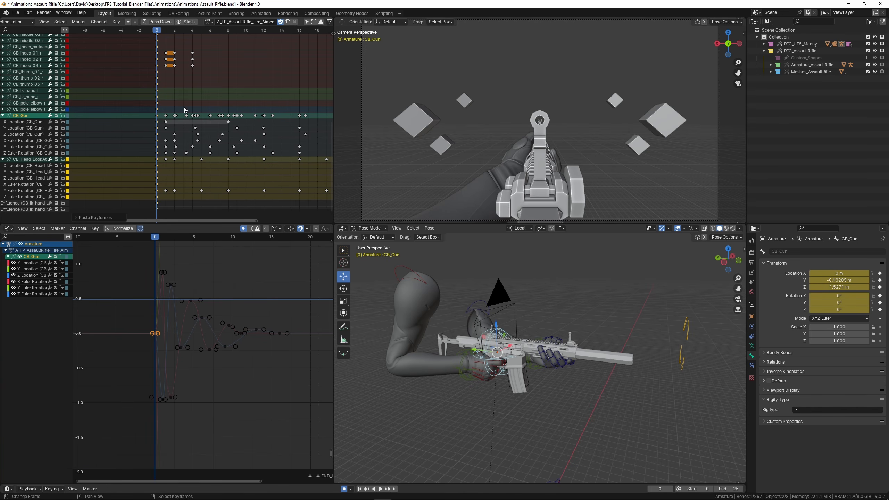
key("space")
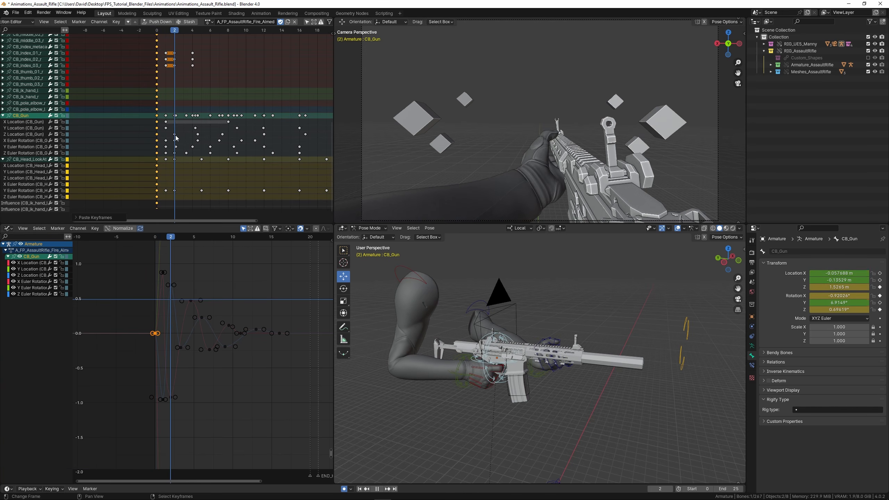
scroll(170, 139, "down", 2)
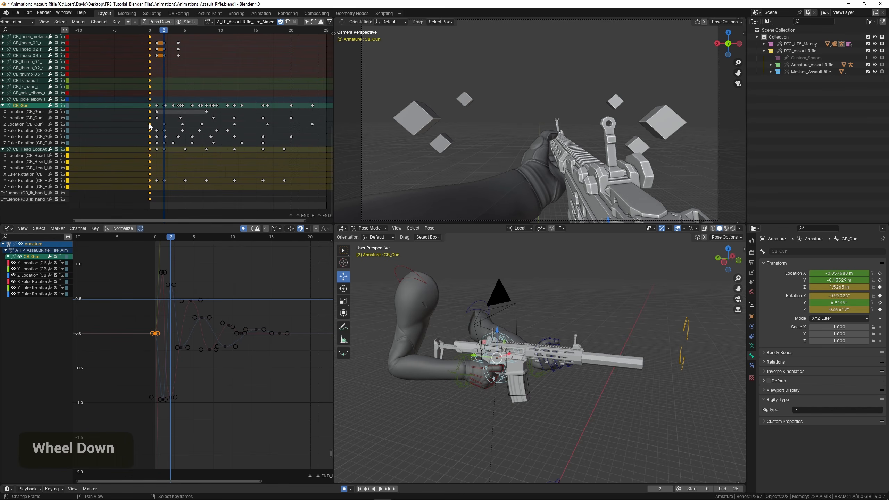
key("space")
key("Left")
key("Left")
key("Right")
key("Left")
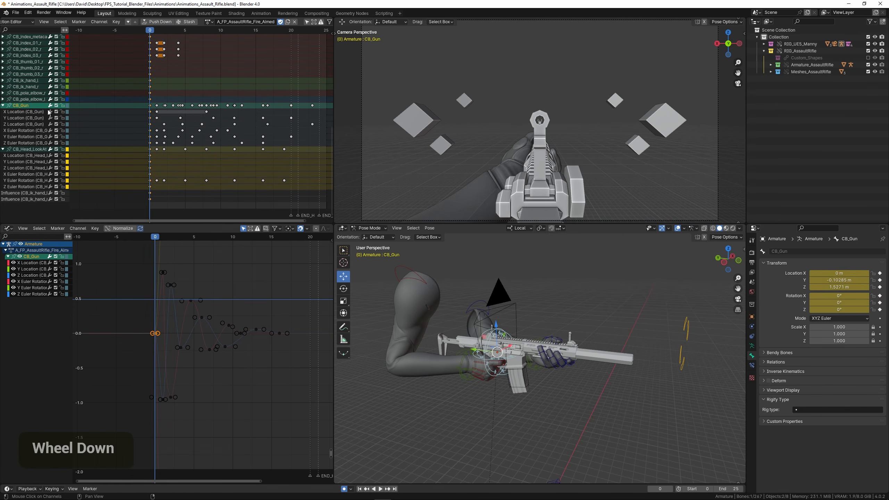
Try to raise CB_Gun's X Location keys after frame 0 toward the value of the frame 0 key
double_click(26, 265)
key("KP_Decimal")
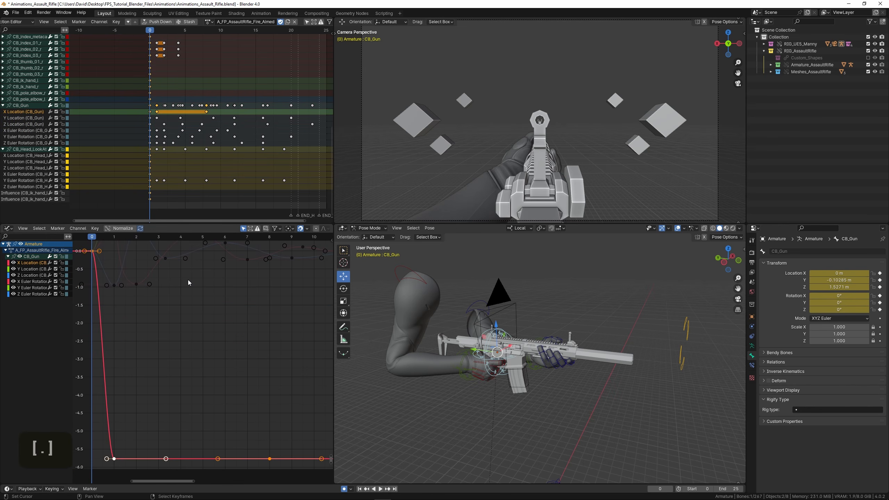
scroll(165, 295, "down", 1)
scroll(148, 310, "down", 1)
key("b")
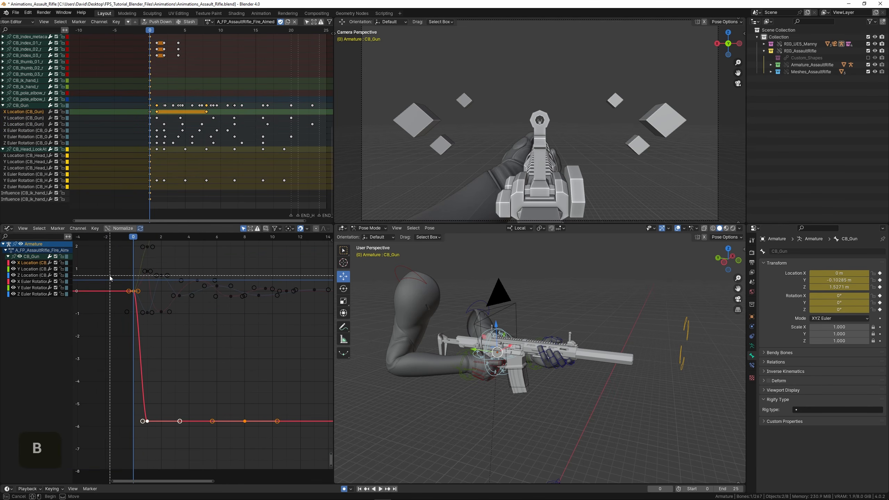
left_click_drag(109, 275, 157, 302, "shift")
scroll(169, 352, "down", 1)
key("g")
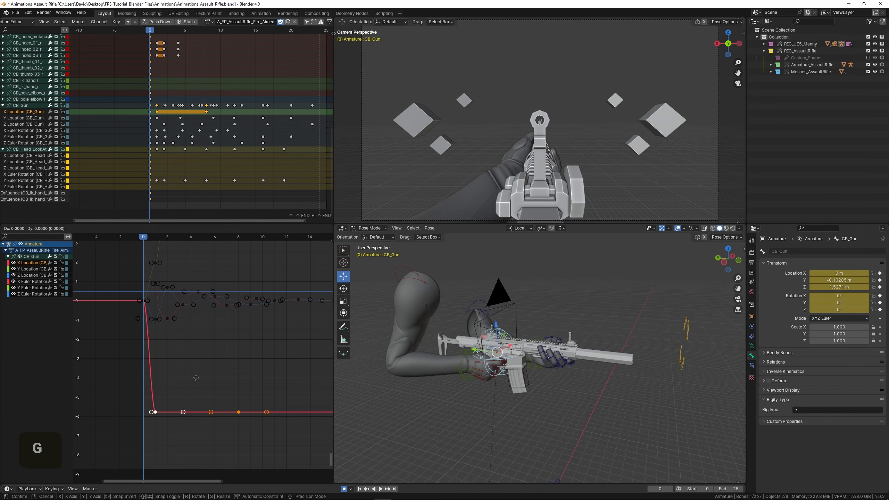
key("y")
left_click(197, 272)
middle_click_drag(197, 291, 200, 360)
middle_click_drag(198, 383, 193, 354, "ctrl")
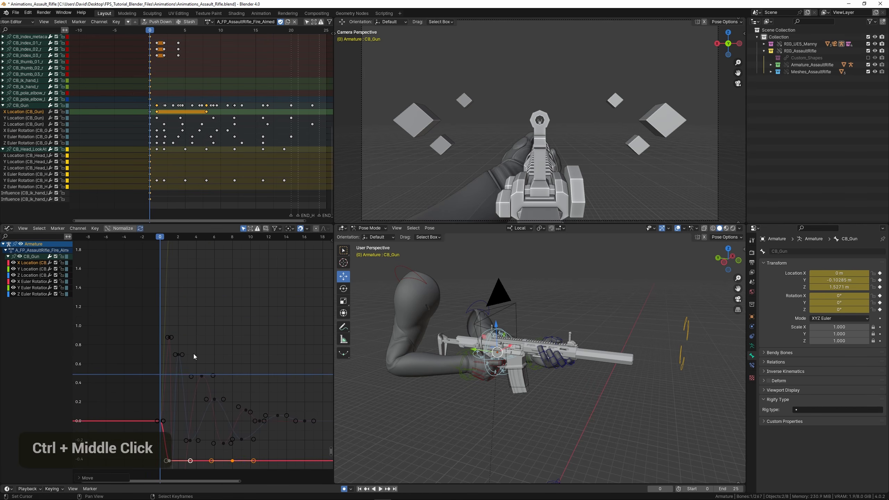
middle_click_drag(186, 406, 185, 297)
scroll(184, 367, "up", 7)
key("g")
key("y")
left_click(184, 365)
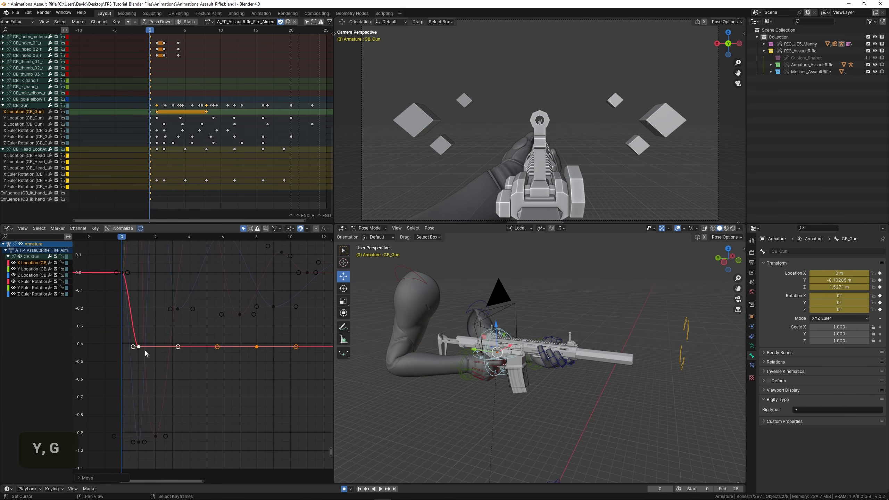
Delete CB_Gun's X Location keys at frames 1 and 8, keeping only the frame 0 key, and save the file
right_click(142, 350)
right_click(139, 348)
right_click(257, 347, "shift")
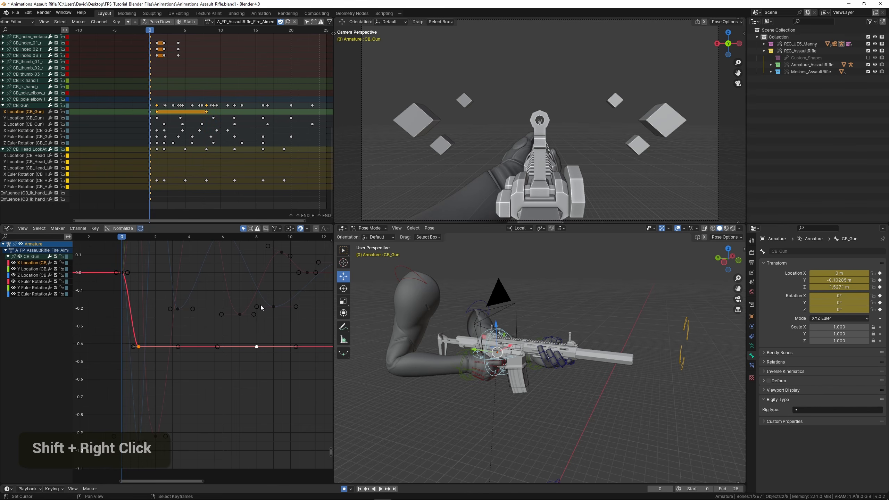
key("x")
left_click(260, 304)
key("ctrl+s")
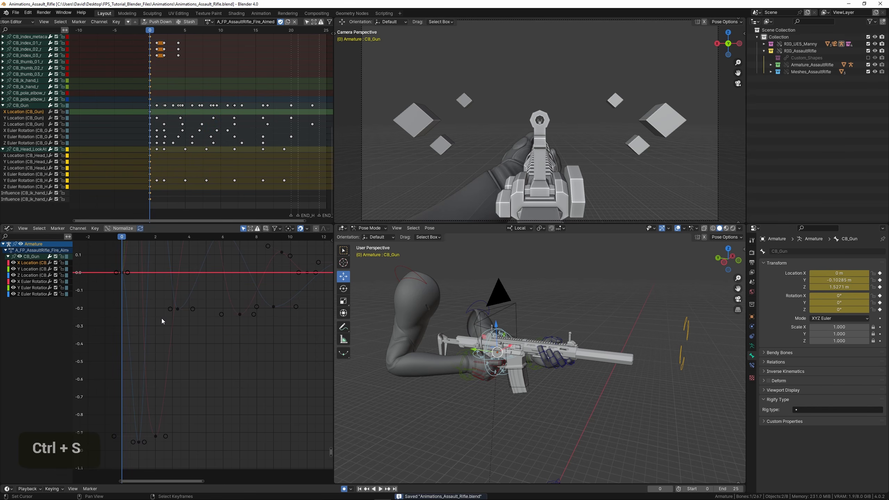
Raise all of CB_Gun's Y Location keys after frame 0 vertically until the curve's end is near the frame 0 value
double_click(30, 268)
key("KP_Decimal")
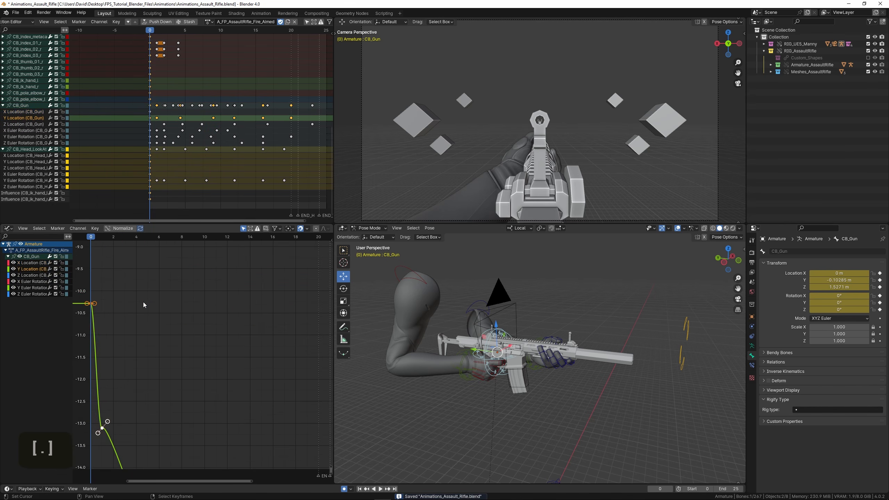
scroll(136, 294, "down", 1)
middle_click_drag(133, 288, 155, 300)
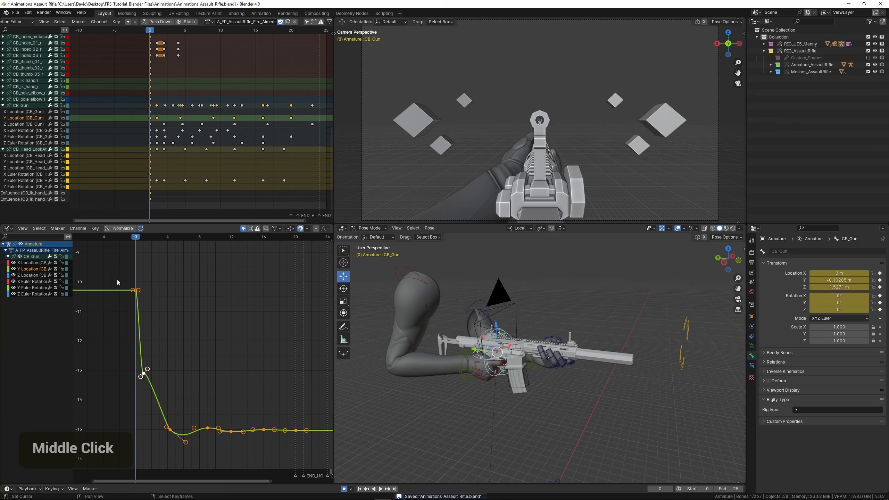
key("b")
left_click_drag(111, 275, 157, 307, "shift")
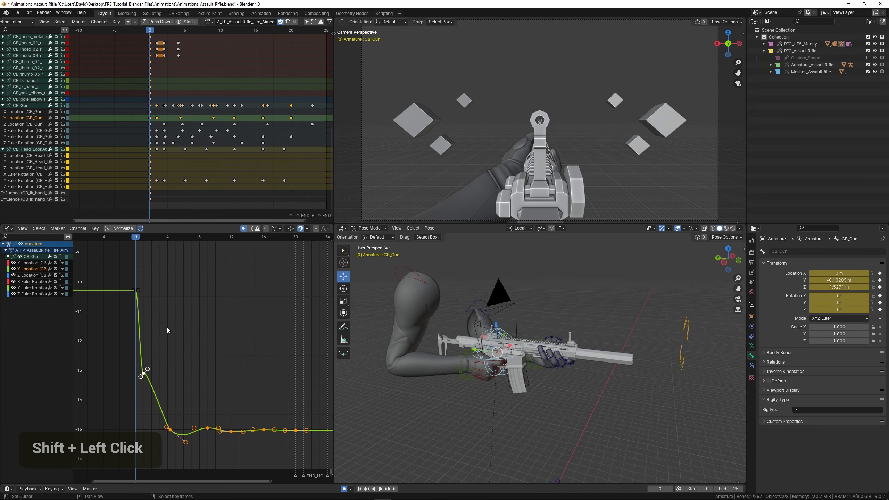
key("g")
key("y")
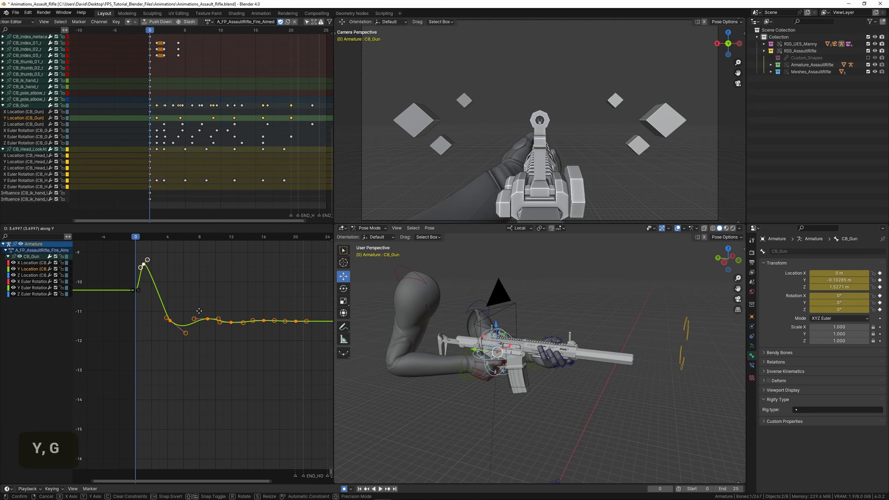
left_click(194, 285)
Fine-tune the height of the Y Location keys after frame 0 so the curve settles at the starting value
middle_click_drag(194, 285, 185, 362)
scroll(181, 315, "up", 2)
scroll(184, 358, "up", 3)
key("g")
key("y")
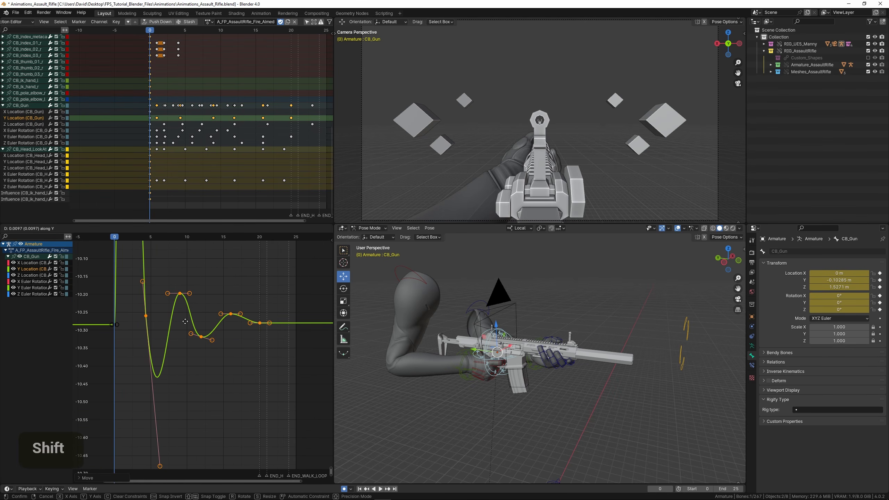
left_click(143, 328, "shift")
Duplicate CB_Gun's Y Location key from frame 0 onto the last key at frame 20
right_click(115, 325)
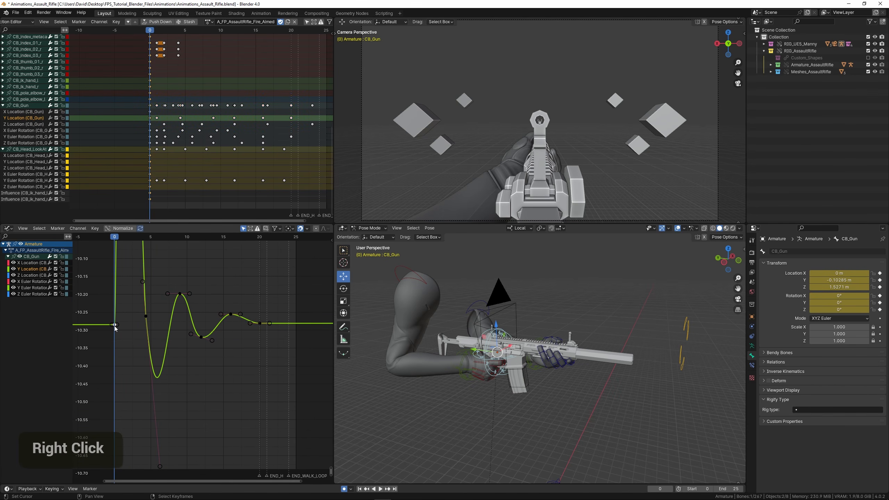
key("shift+d")
key("x")
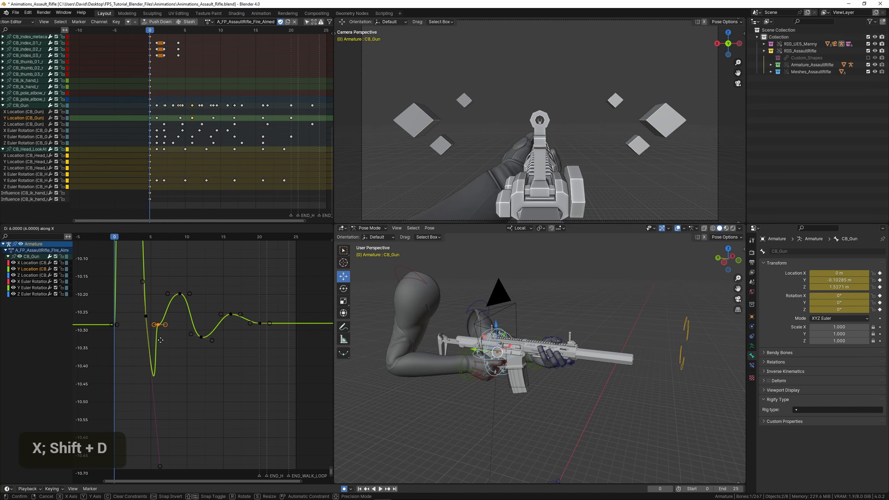
left_click(258, 338)
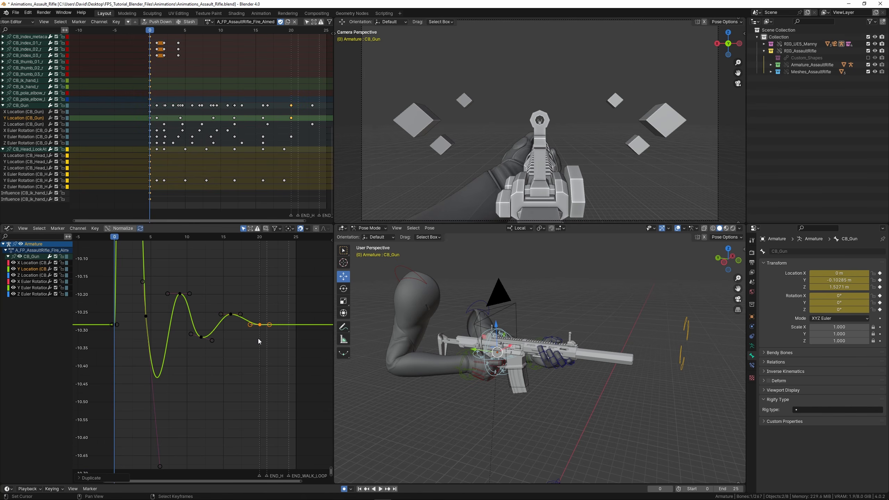
scroll(257, 335, "down", 2)
left_click(276, 317)
mouse_move(143, 311)
left_mouse_down()
mouse_move(277, 310)
mouse_move(126, 311)
left_mouse_up()
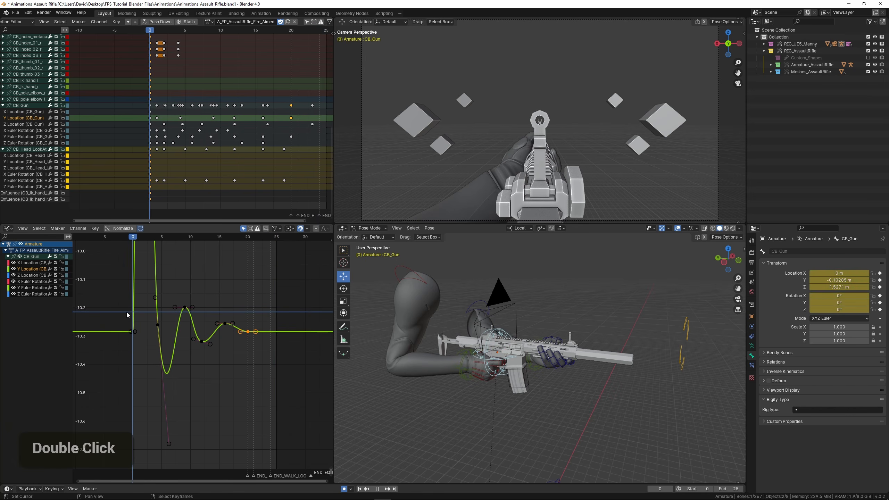
Lower all of CB_Gun's Z Location keys after frame 0 so the curve's end nearly matches the frame 0 value
left_click(34, 275)
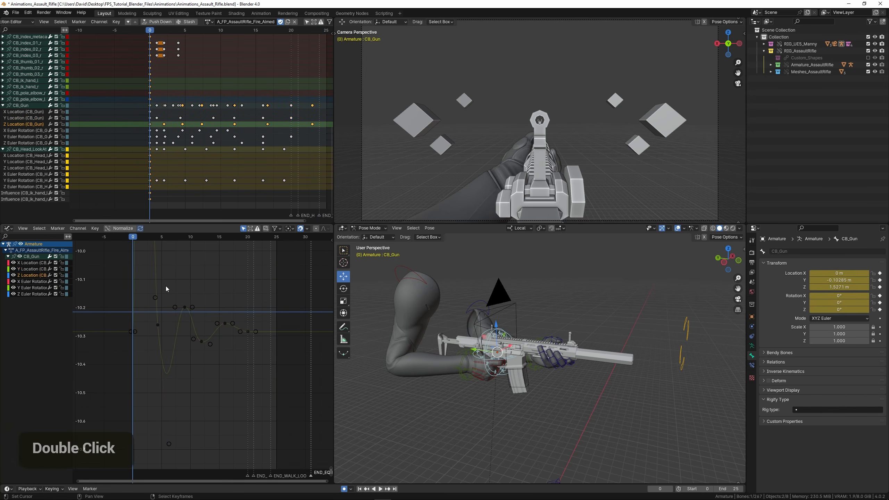
key("Home")
scroll(138, 311, "down", 2)
middle_click_drag(139, 311, 153, 338)
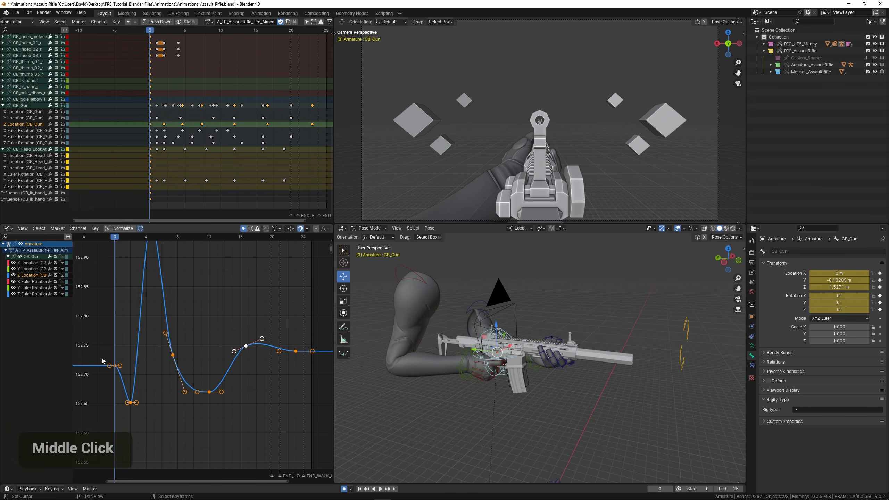
left_click_drag(90, 347, 130, 380, "shift")
key("g")
key("y")
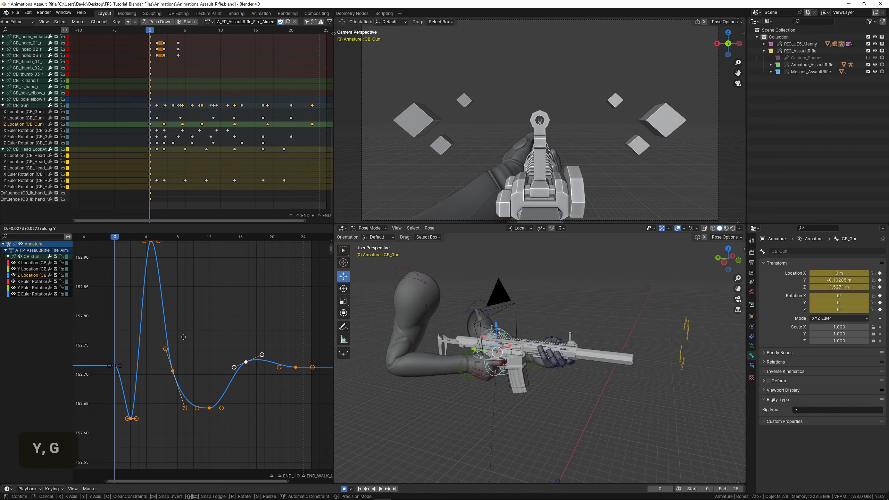
left_click(178, 340)
Duplicate CB_Gun's Z Location key from frame 0 onto the last key at frame 23 and save the file
right_click(117, 367)
key("shift+d")
key("x")
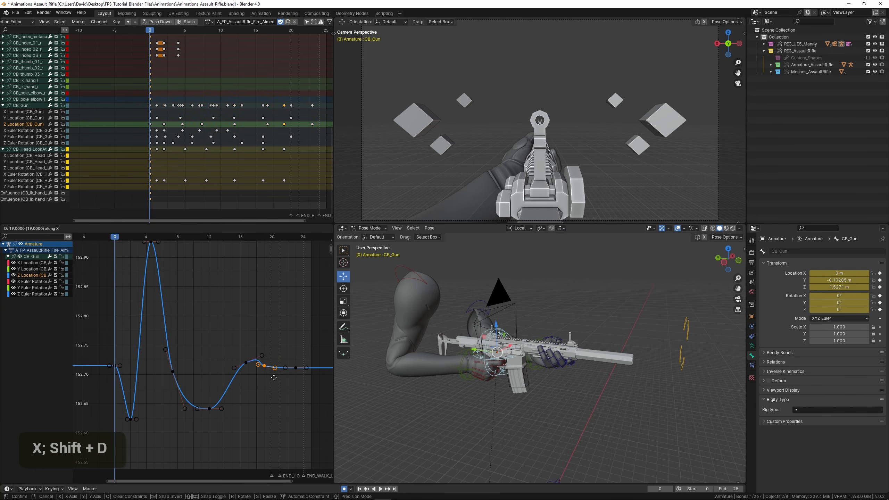
left_click(296, 379)
key("ctrl+s")
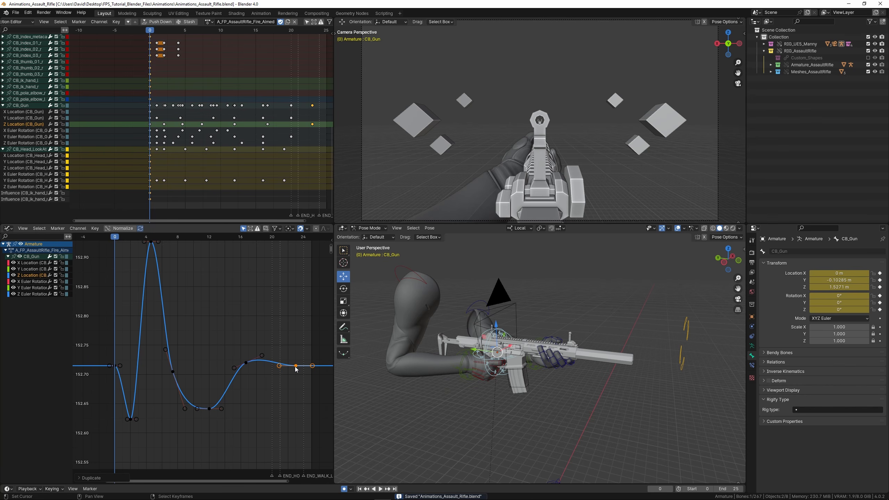
middle_click_drag(161, 272, 167, 271)
scroll(167, 270, "down", 2)
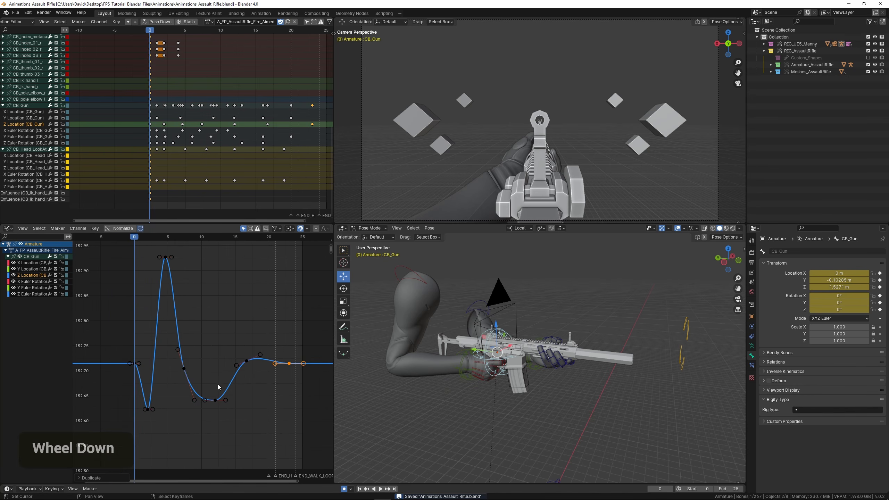
Duplicate CB_Gun's X Euler Rotation key from frame 0 onto the last key at frame 11
double_click(31, 282)
key("KP_Decimal")
scroll(147, 340, "down", 2)
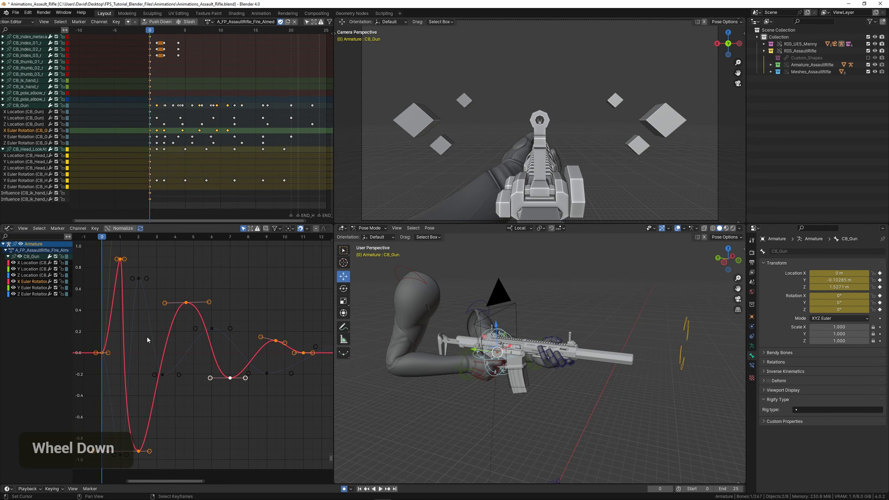
right_click(102, 353)
right_click(102, 354)
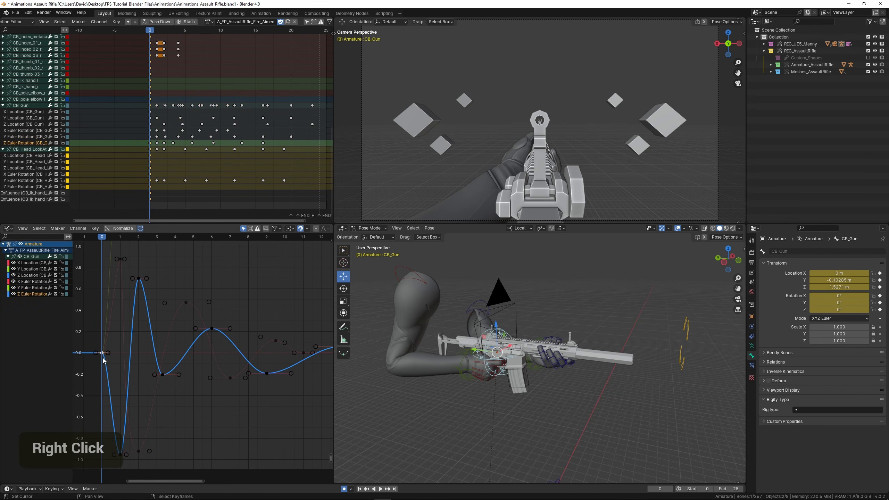
right_click(102, 355)
right_click(102, 354)
key("shift+d")
key("x")
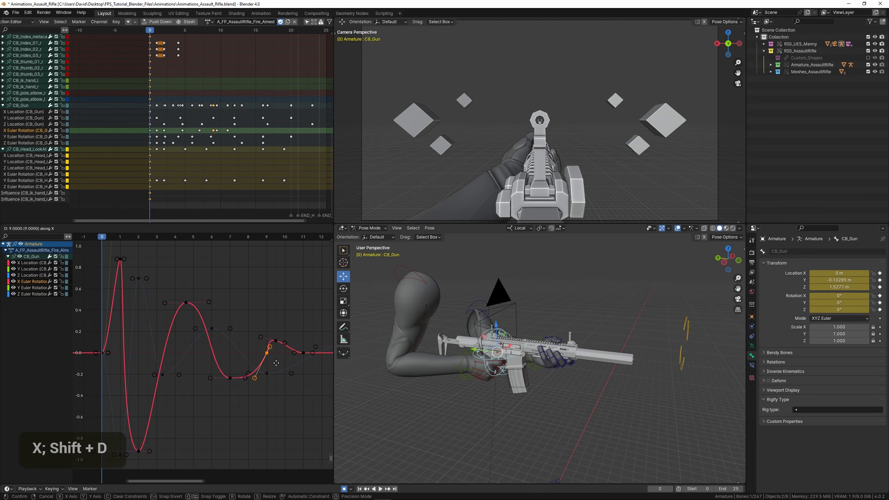
left_click(302, 366)
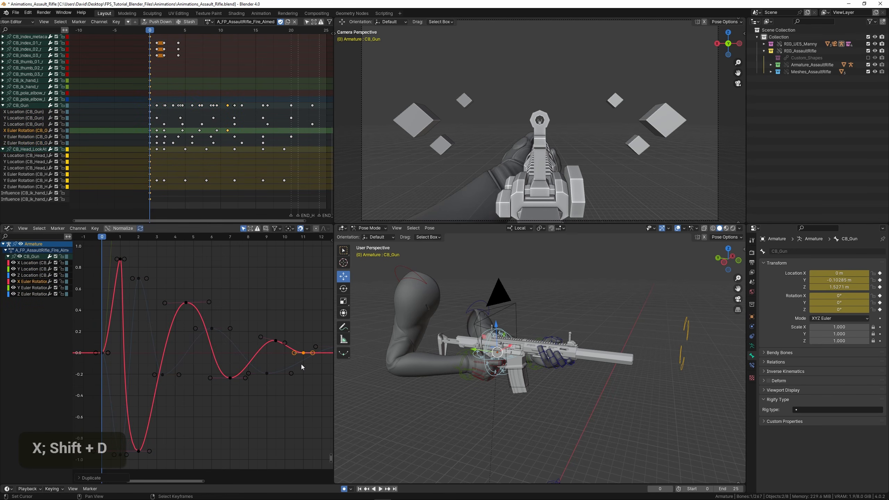
Lower all of CB_Gun's Y Euler Rotation keys after frame 0 until the curve settles near zero
double_click(30, 287)
key("Home")
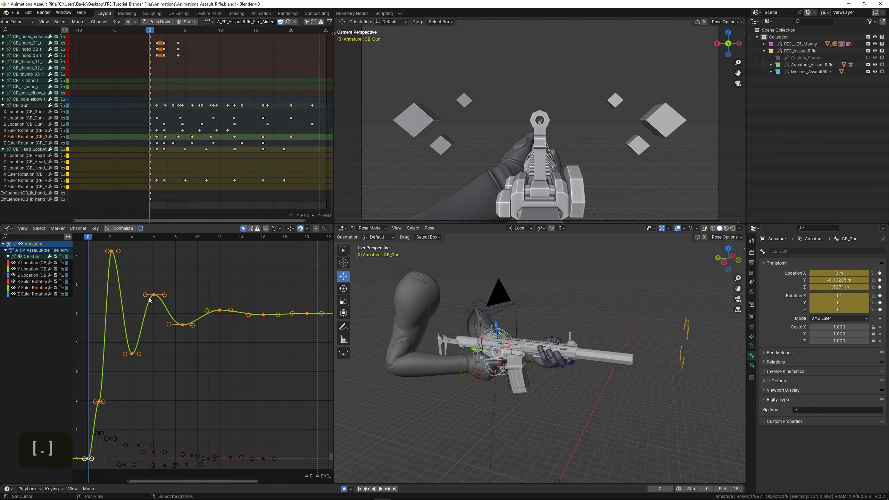
middle_click_drag(186, 408, 204, 348)
key("b")
left_click_drag(103, 379, 151, 405, "shift")
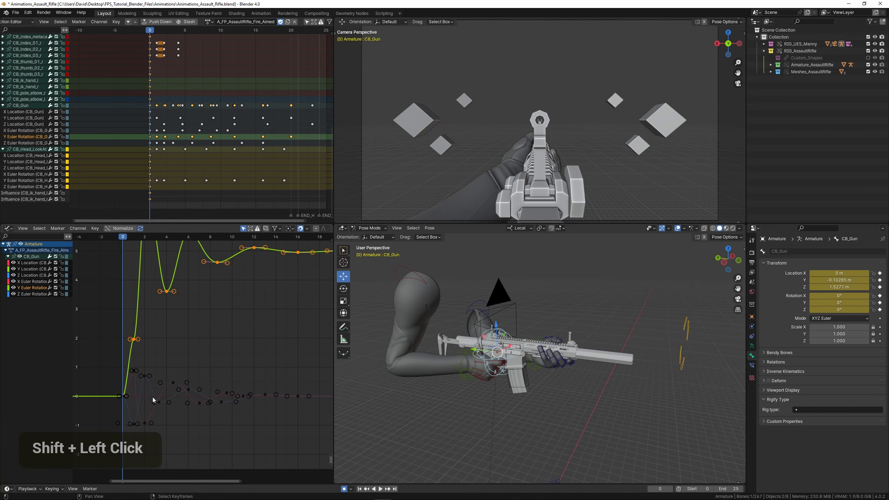
middle_click_drag(195, 336, 148, 327, "ctrl")
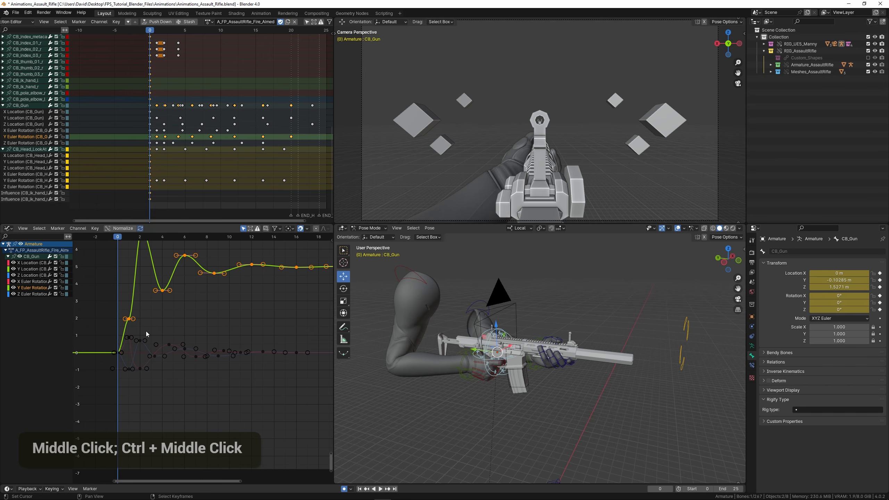
key("g")
key("y")
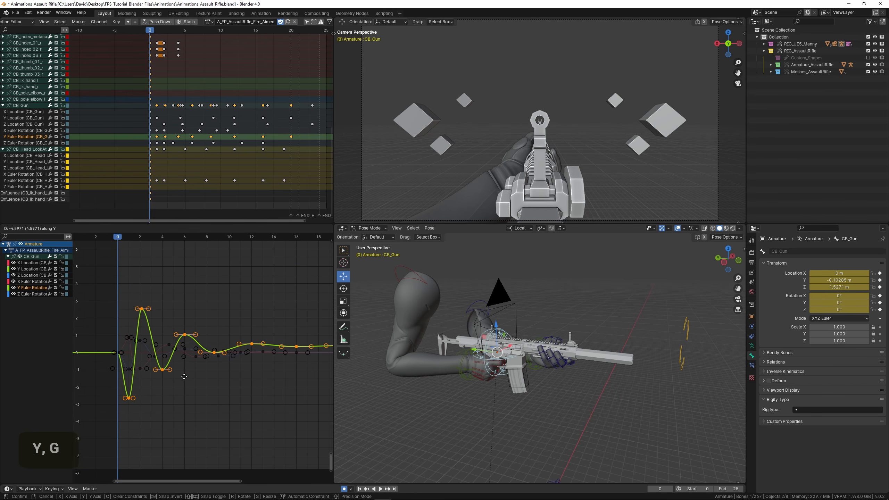
left_click(180, 383)
Fine-tune the height of the Y Euler Rotation keys after frame 0 so the curve's end lines up with zero
scroll(210, 357, "up", 10)
middle_click_drag(248, 371, 209, 360, "ctrl")
key("g")
key("y")
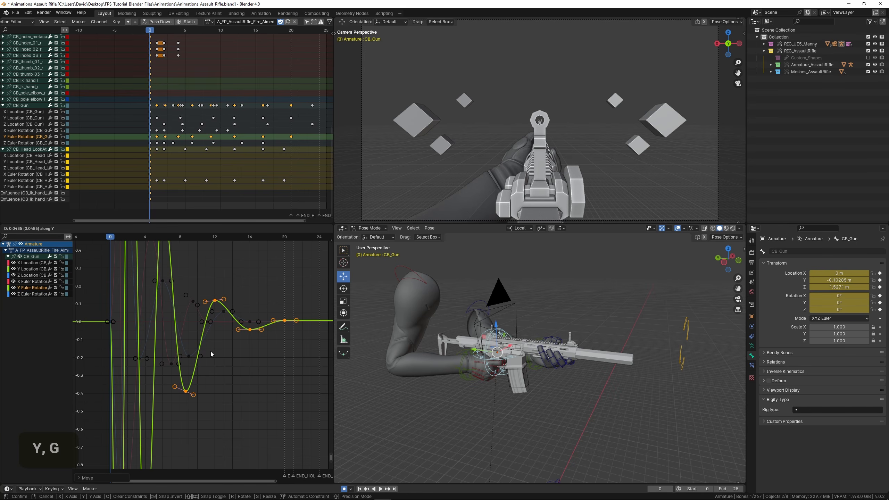
left_click(210, 351)
Duplicate CB_Gun's Y Euler Rotation key from frame 0 onto the last key at frame 20
right_click(111, 323)
key("shift+d")
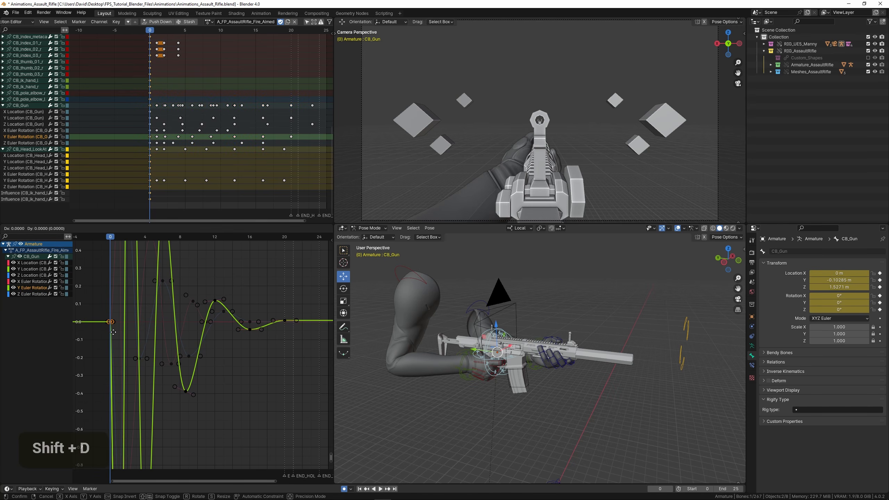
key("x")
left_click(286, 340)
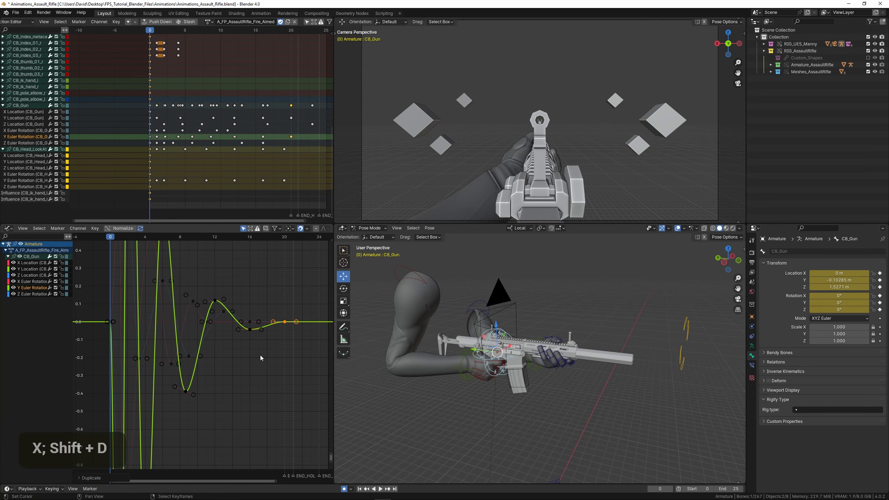
Select CB_Gun's Z Euler Rotation curve and examine where it starts and ends
double_click(28, 293)
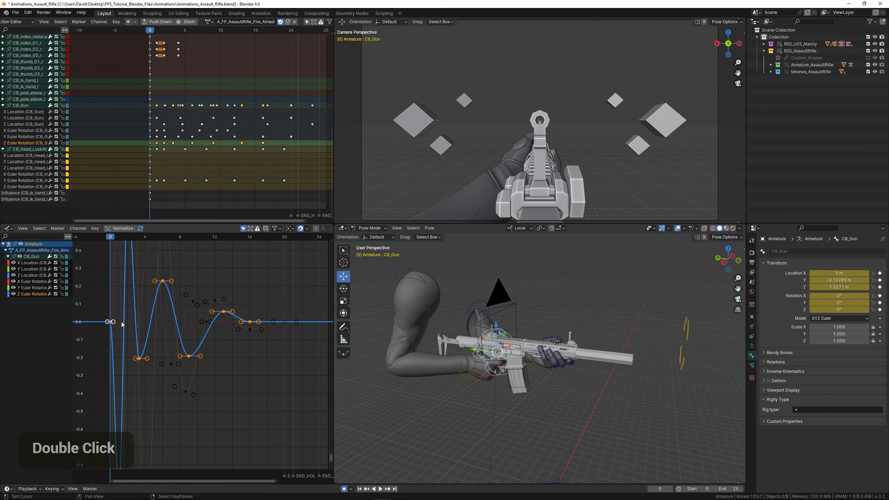
middle_click_drag(121, 322, 156, 317)
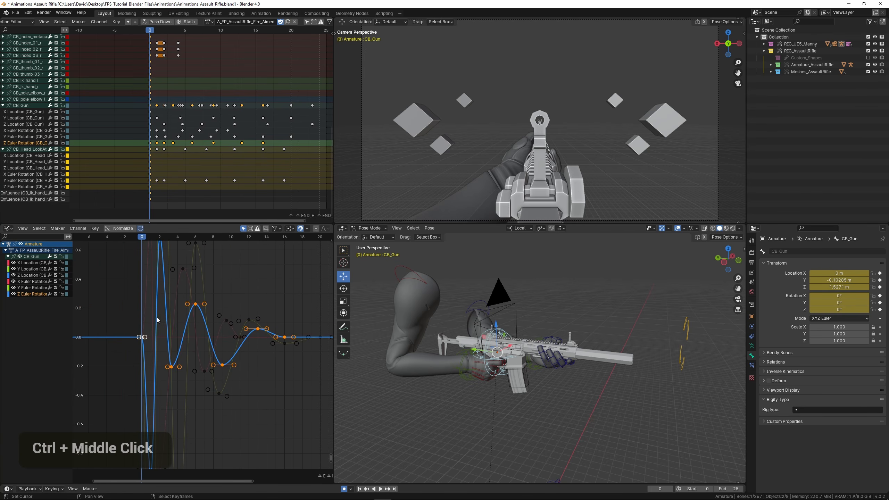
scroll(302, 315, "down", 4)
middle_click_drag(303, 316, 266, 321)
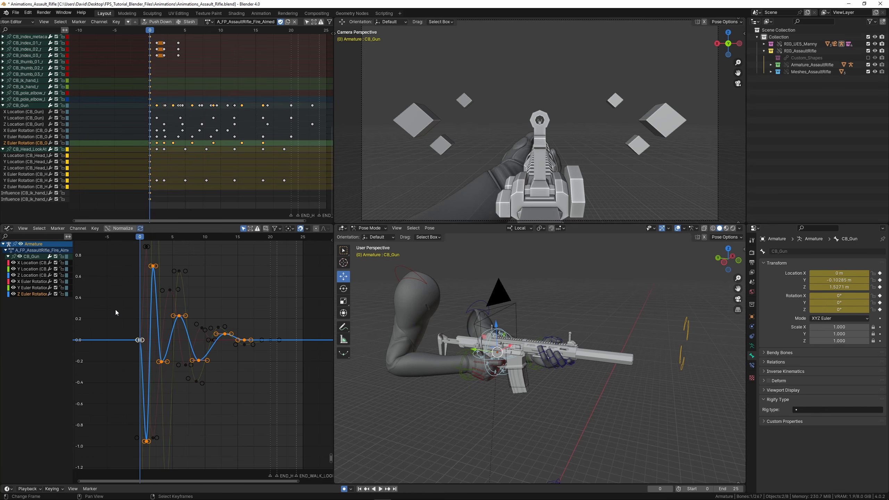
Compare the gun's pose at frame 0 with its pose around frame 23, and save the file
left_click(288, 311)
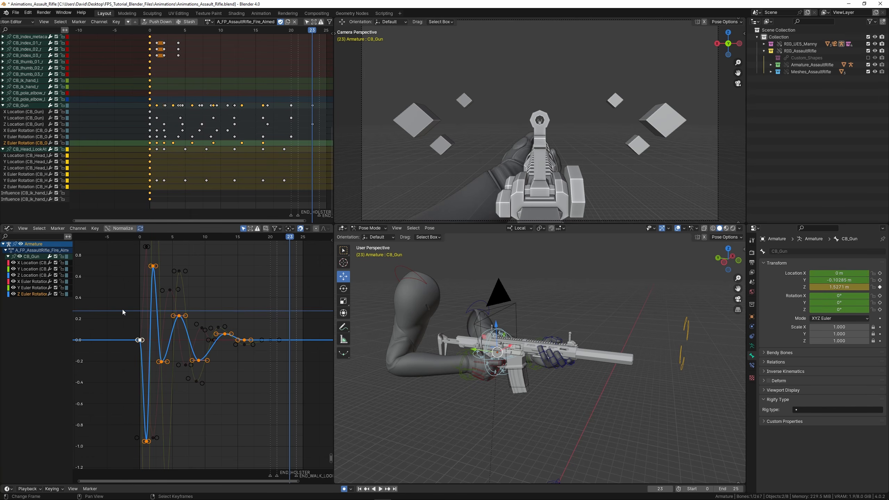
left_click(122, 309)
left_click(294, 305)
left_click(131, 303)
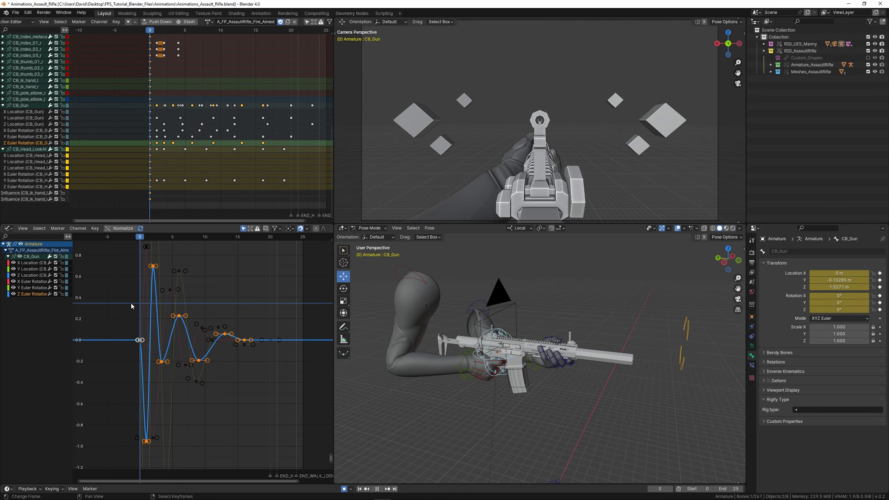
left_click(280, 304)
left_click(124, 307)
left_click(288, 301)
left_click(113, 310)
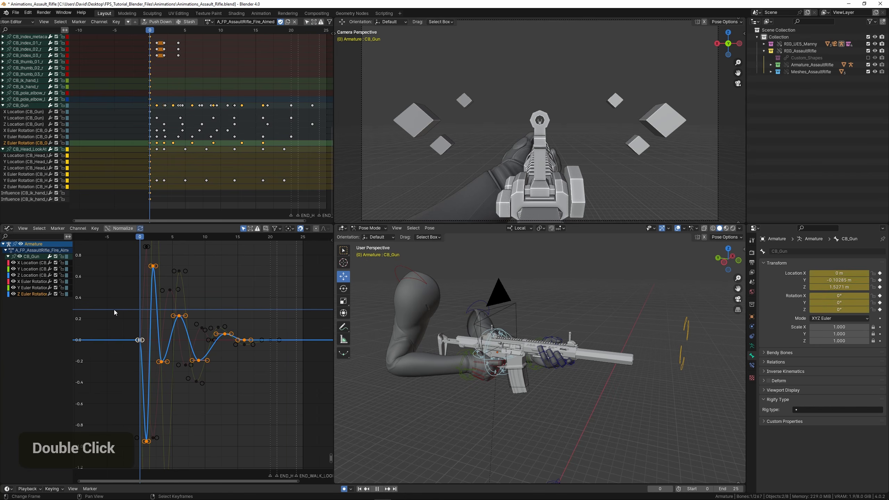
key("ctrl+s")
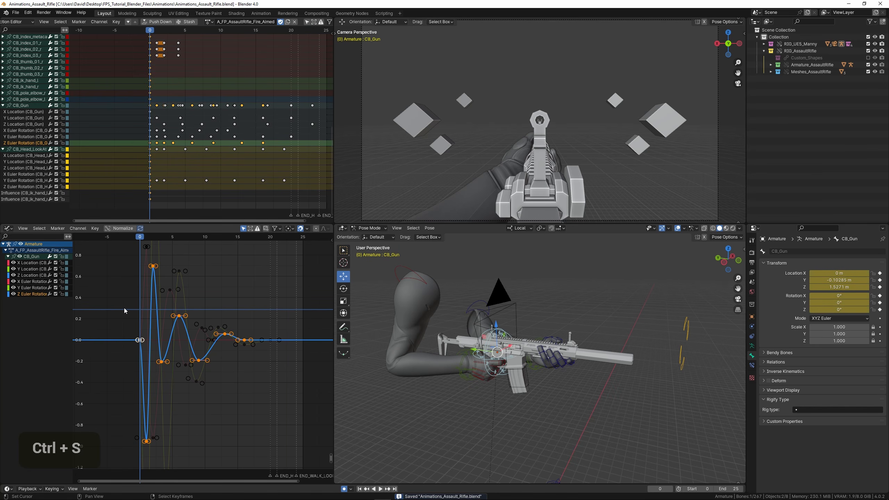
Play back the aimed fire animation, including with the camera view maximized, to check the motion
key("space")
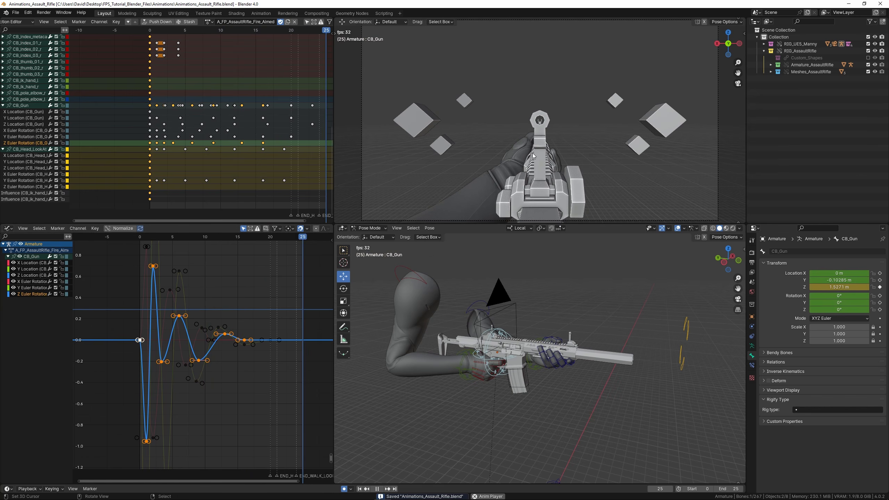
key("ctrl+space")
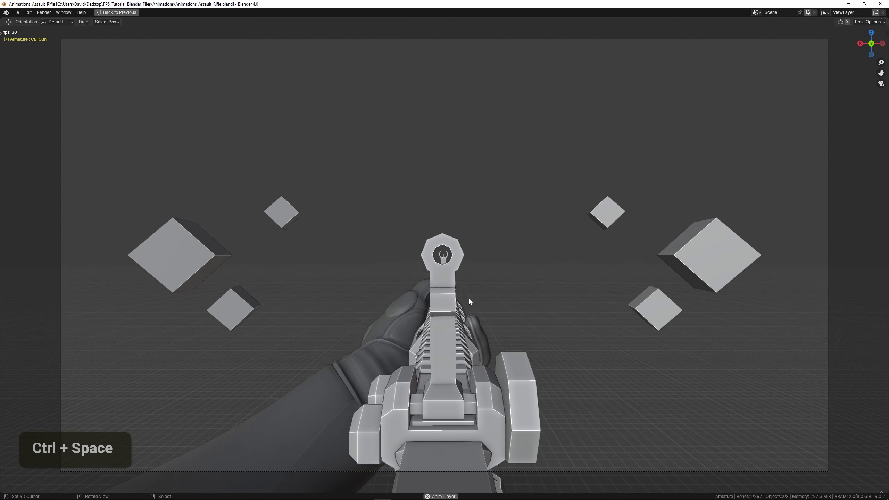
key("space")
key("ctrl+space")
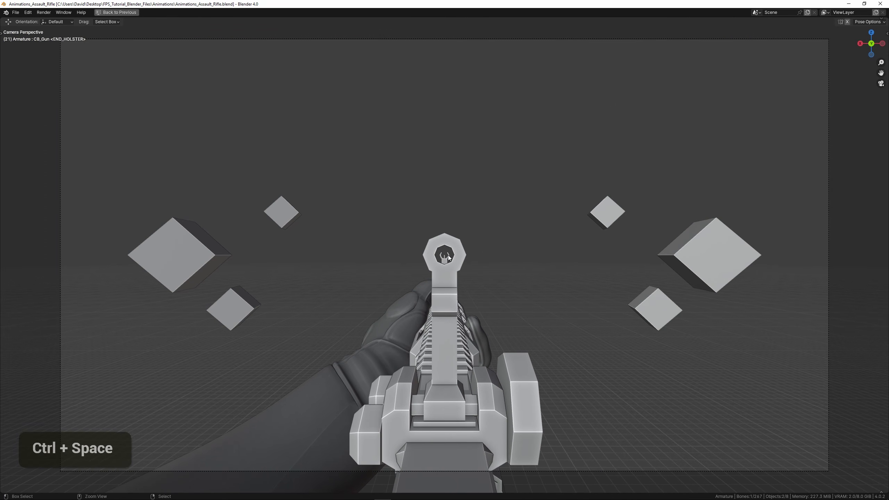
key("space")
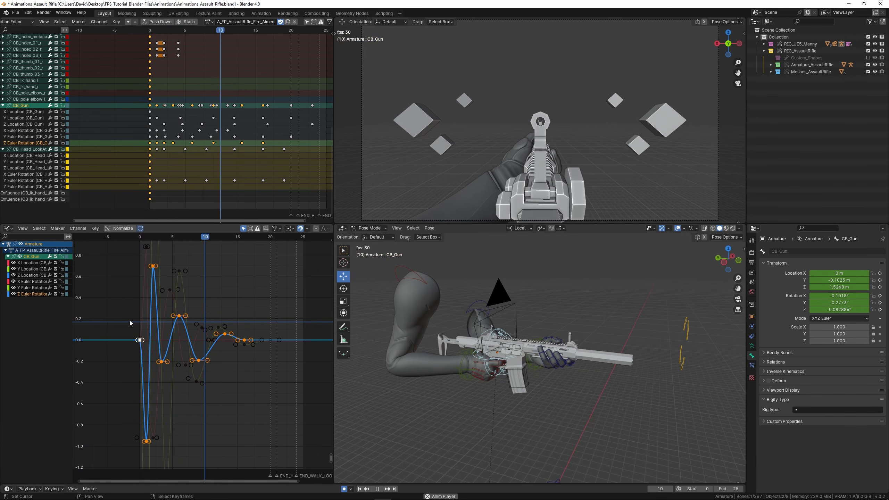
key("space")
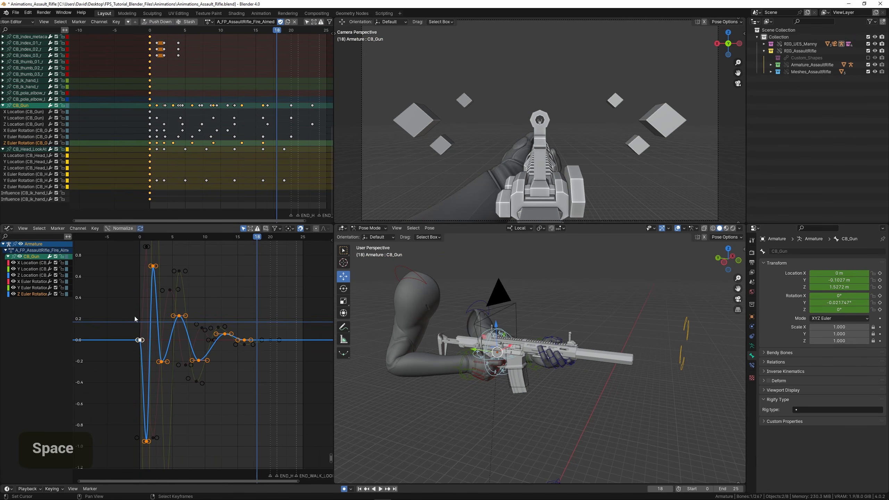
Select all of CB_Gun's Y Euler Rotation keys and frame the whole curve in the Graph Editor
double_click(30, 288)
key("KP_Decimal")
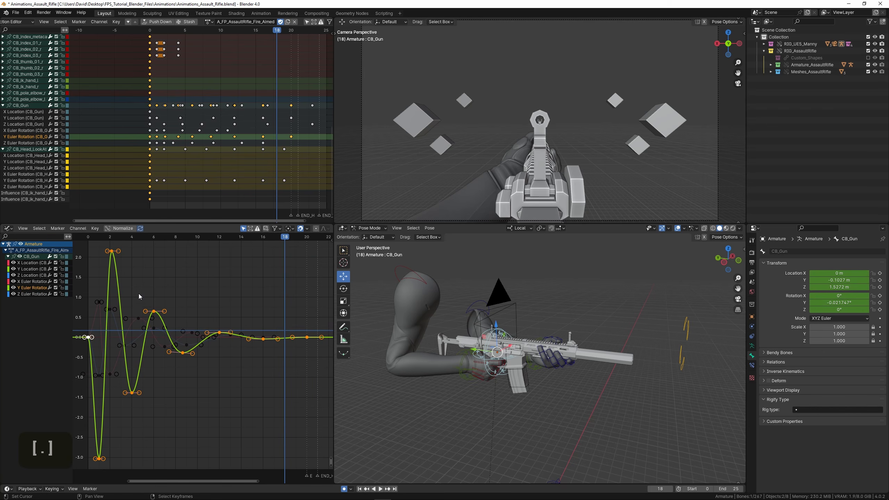
middle_click_drag(139, 296, 193, 285)
scroll(144, 320, "down", 2)
middle_click_drag(144, 321, 82, 318)
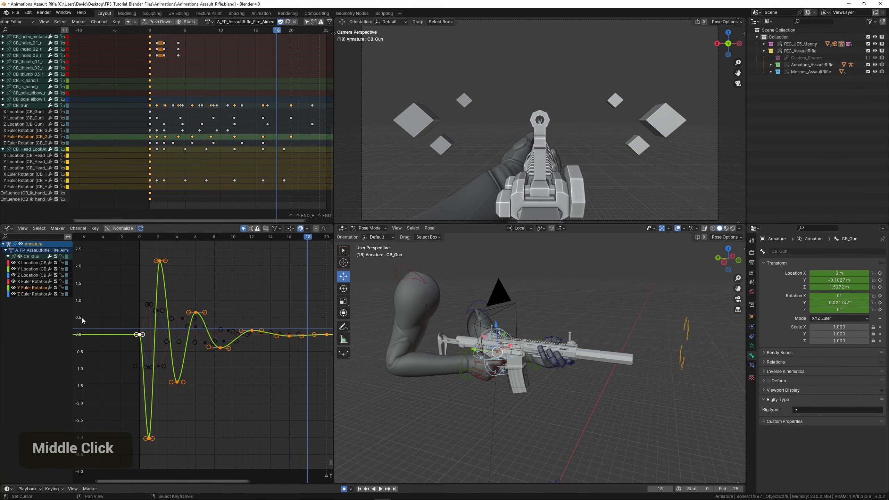
scroll(153, 329, "up", 1)
scroll(215, 301, "down", 1)
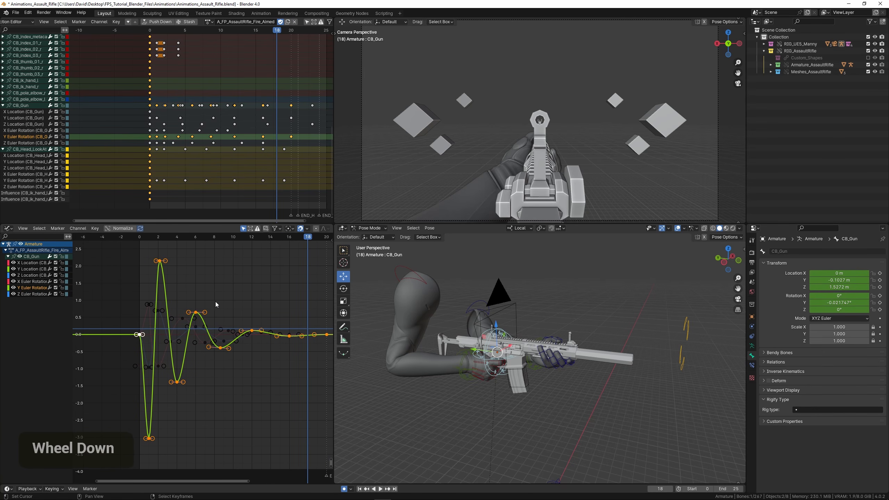
middle_click_drag(223, 303, 198, 306)
scroll(222, 305, "down", 1)
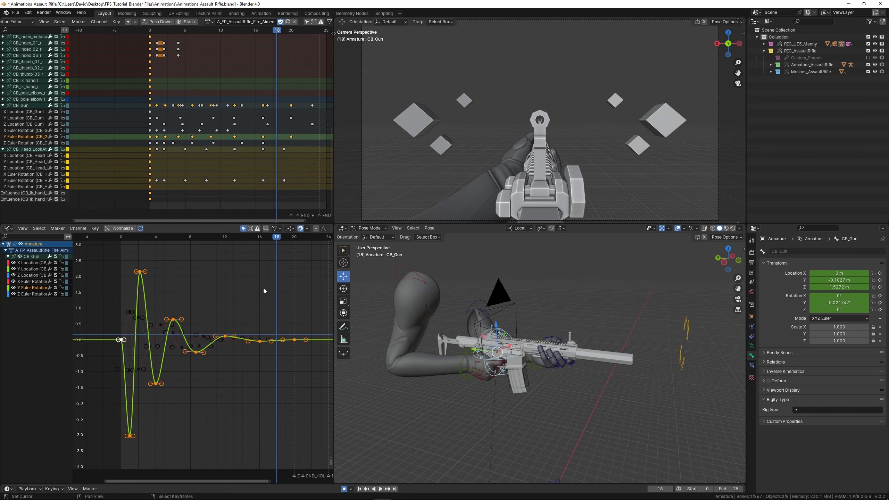
key("alt+d")
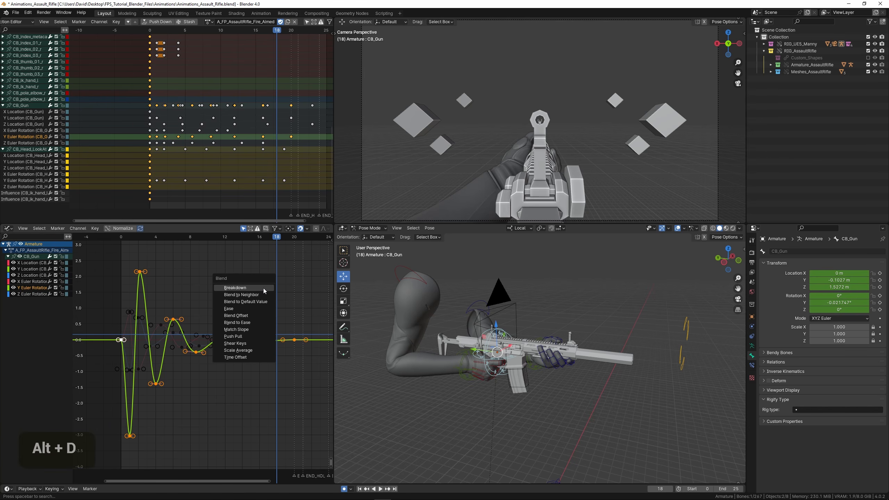
left_click(250, 314)
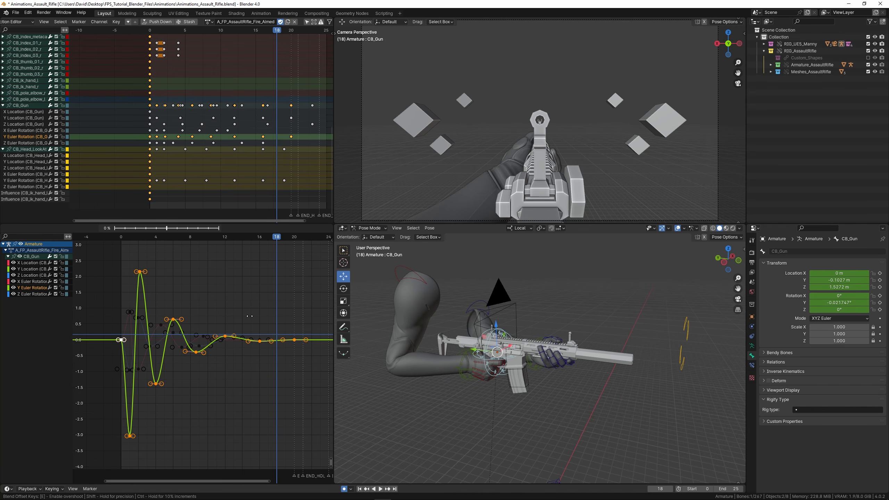
left_click(246, 319)
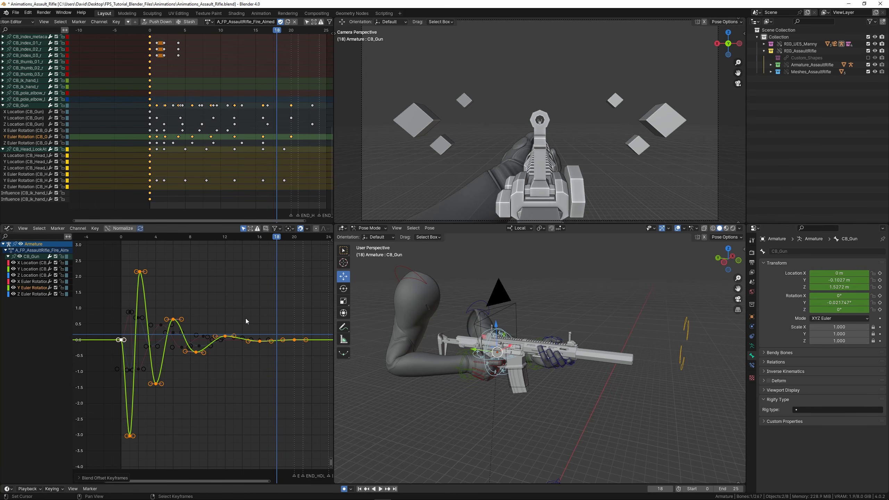
key("ctrl+z")
Blend CB_Gun's Y Euler Rotation keys toward their default value until the highest peak is about 0.55, and preview the animation
key("alt+d")
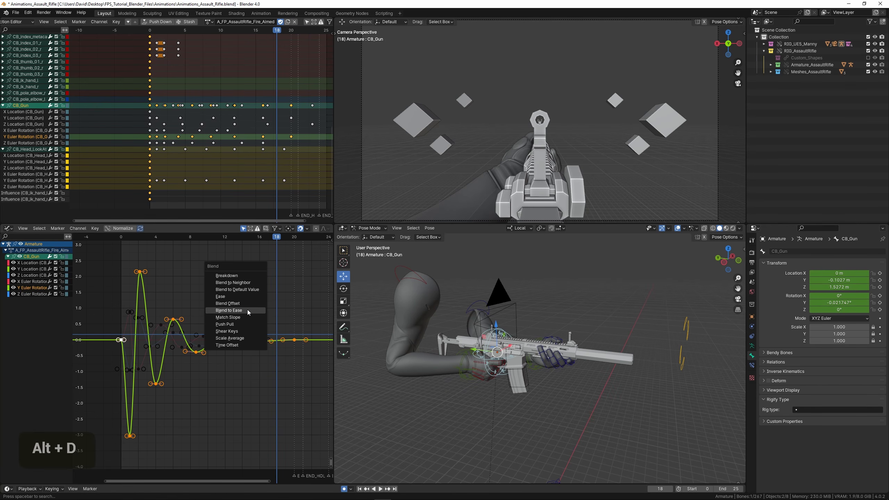
left_click(252, 290)
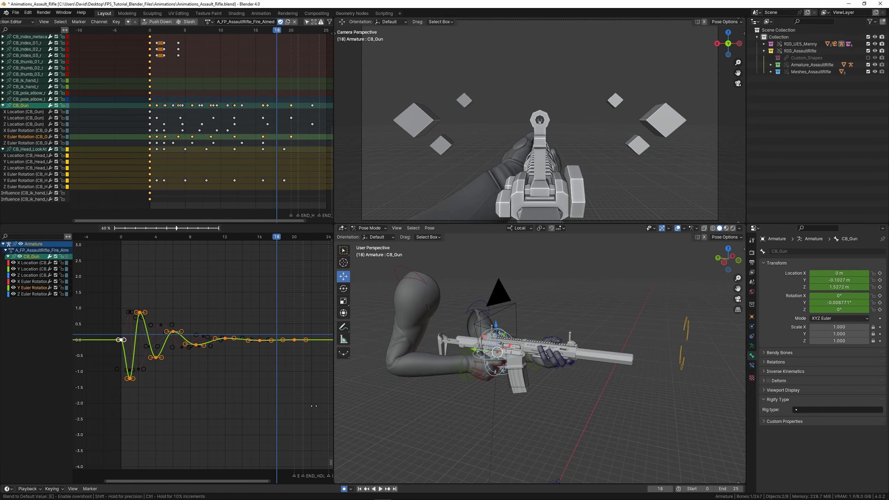
left_click(328, 407)
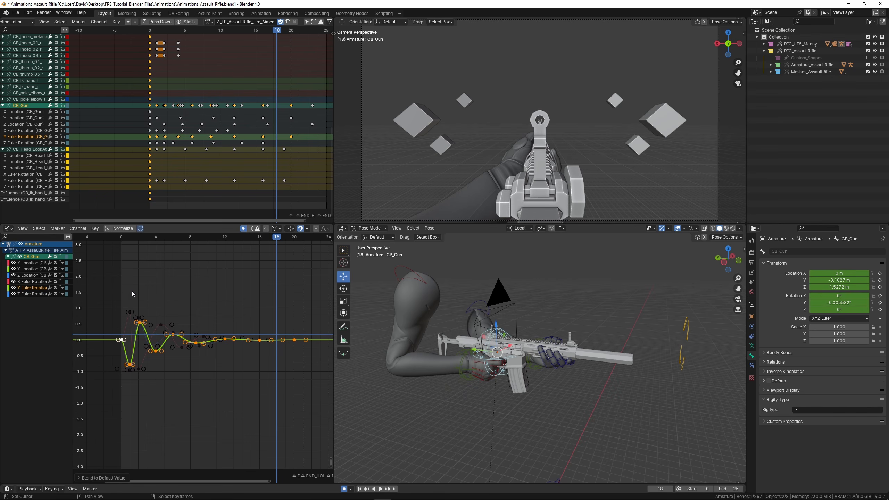
key("space")
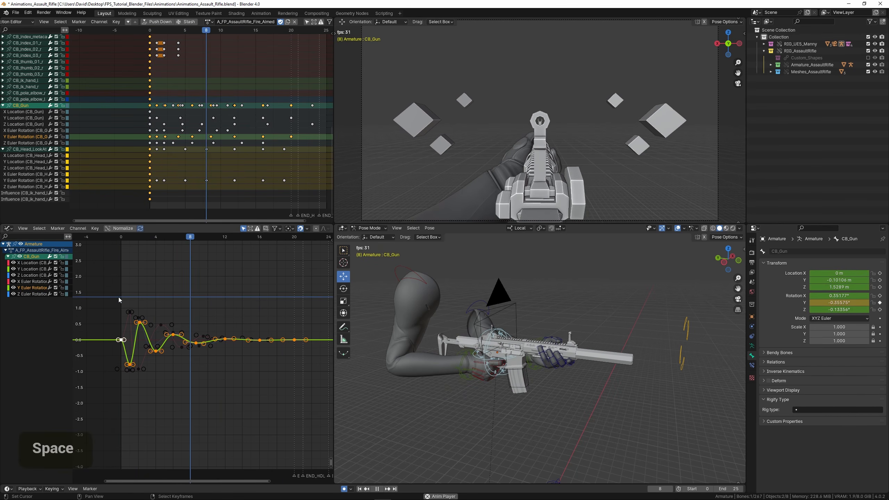
double_click(118, 297)
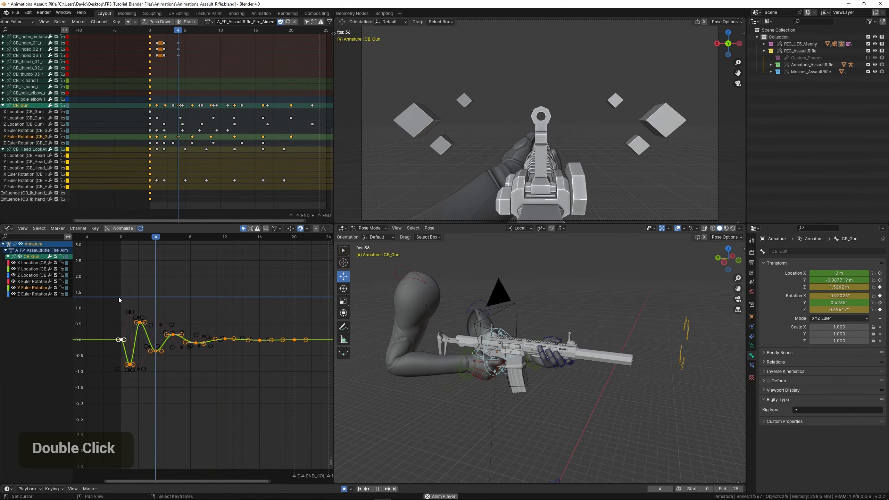
key("space")
Blend CB_Gun's Z Euler Rotation keys toward their default value until the highest peak is about 0.35, and preview the animation
double_click(25, 294)
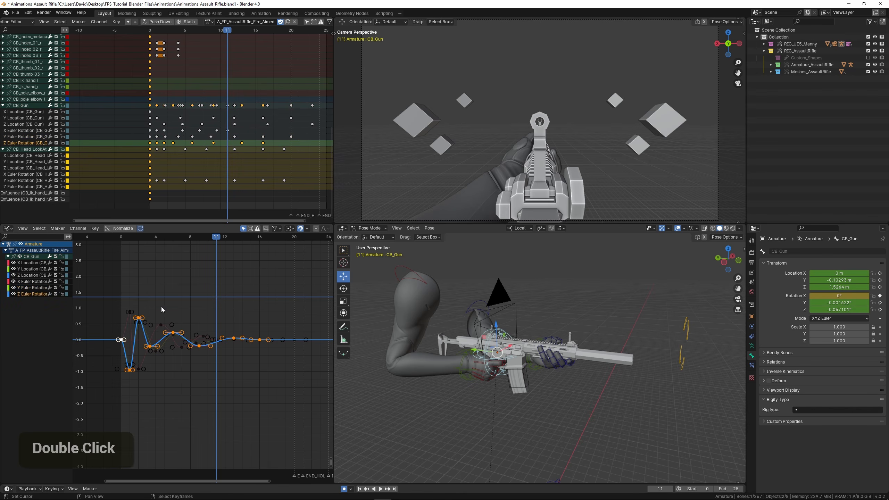
key("alt+d")
left_click(248, 295)
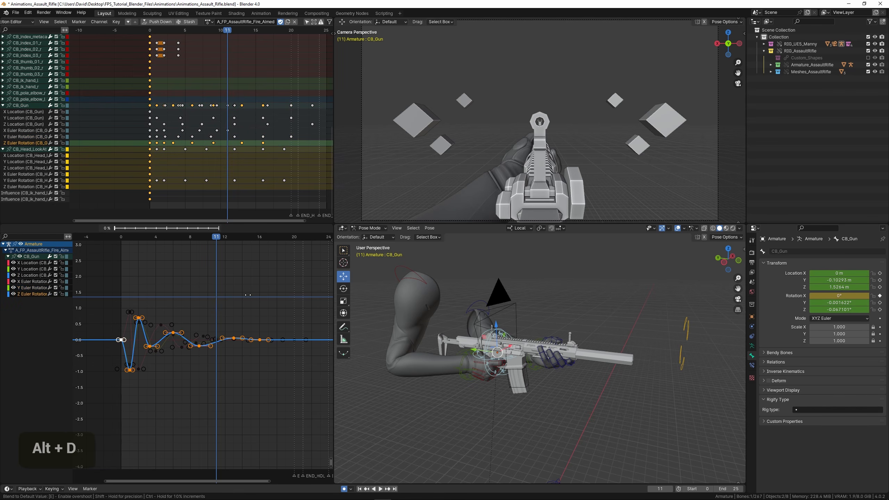
double_click(105, 317)
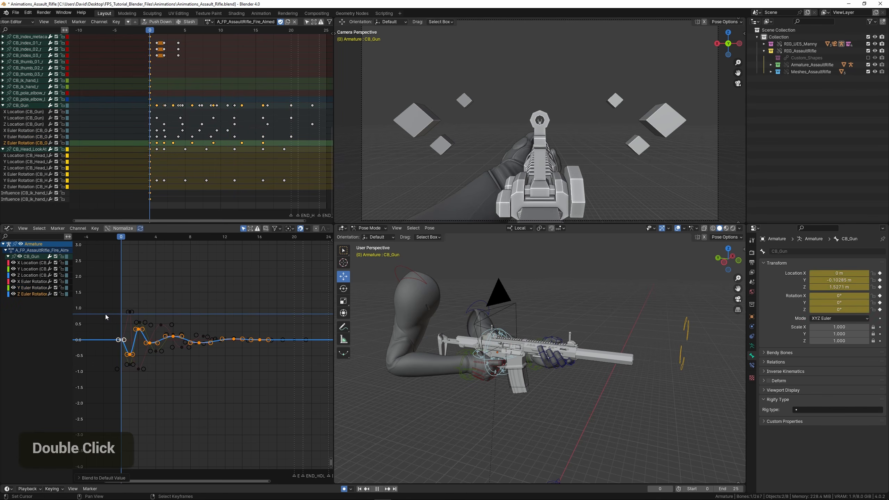
key("space")
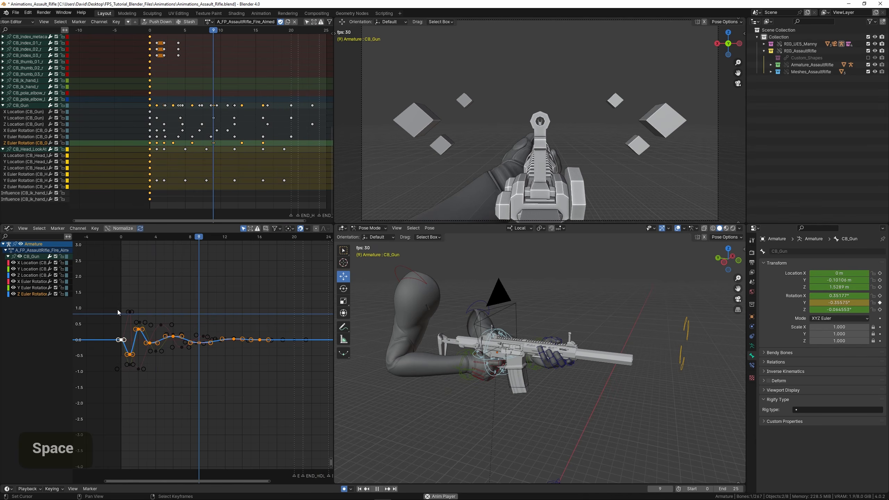
Try blending CB_Gun's X Euler Rotation keys toward their default value, preview the motion, and undo the blend
double_click(28, 282)
key("alt+d")
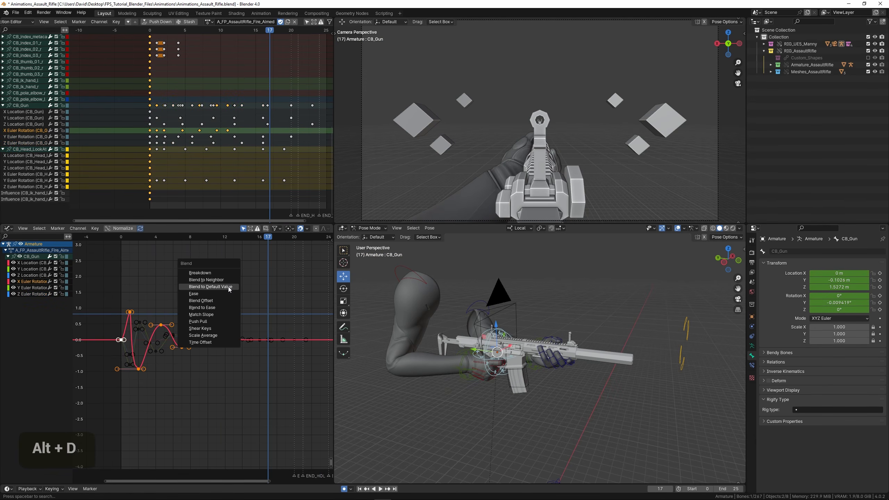
left_click(230, 287)
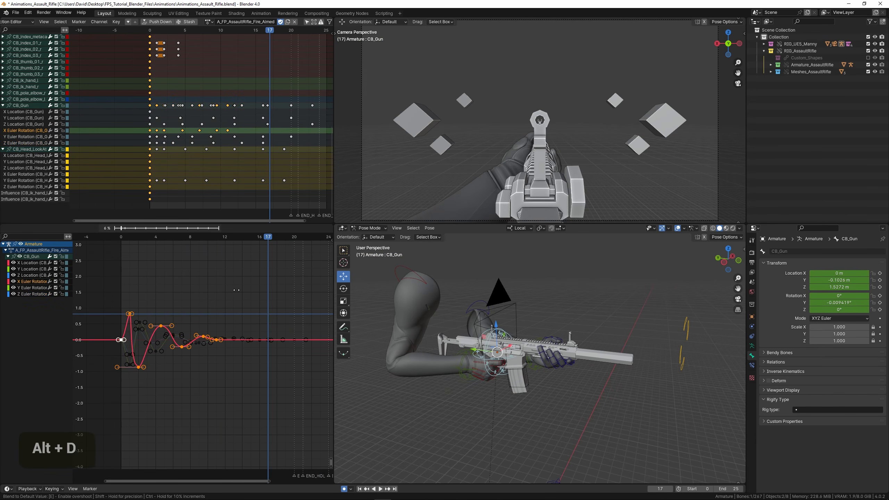
left_click(303, 324)
key("space")
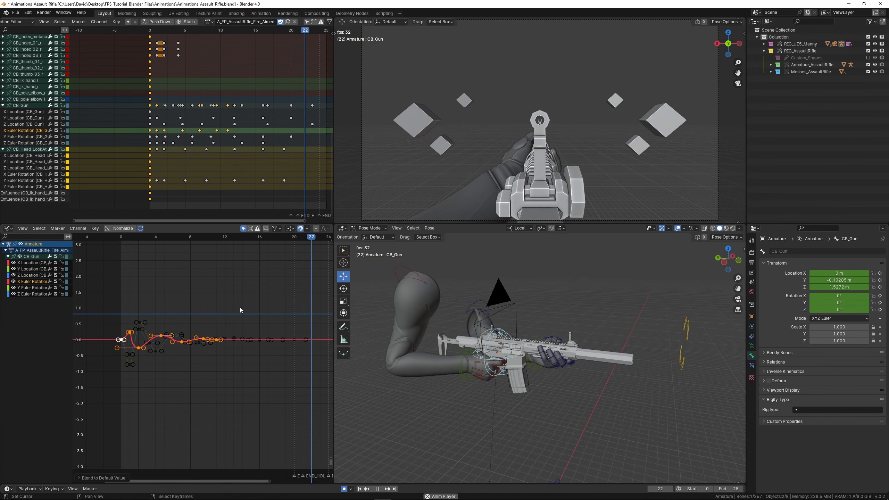
key("alt+d")
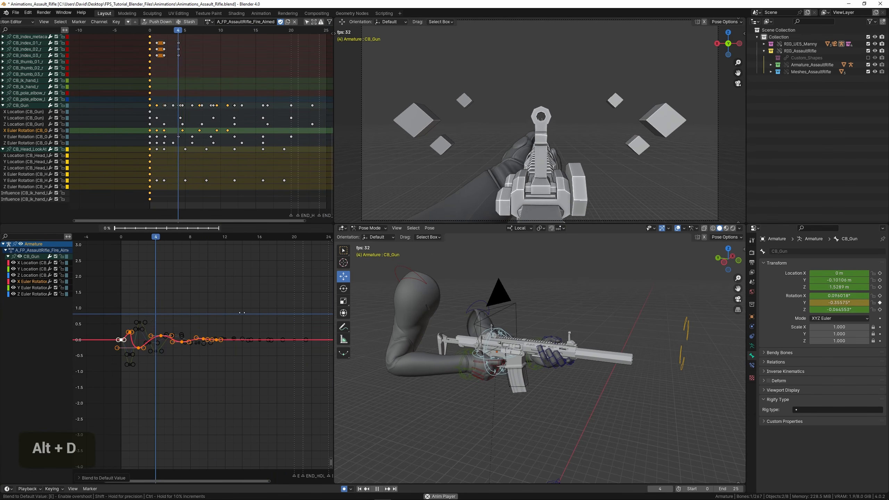
left_click(279, 327)
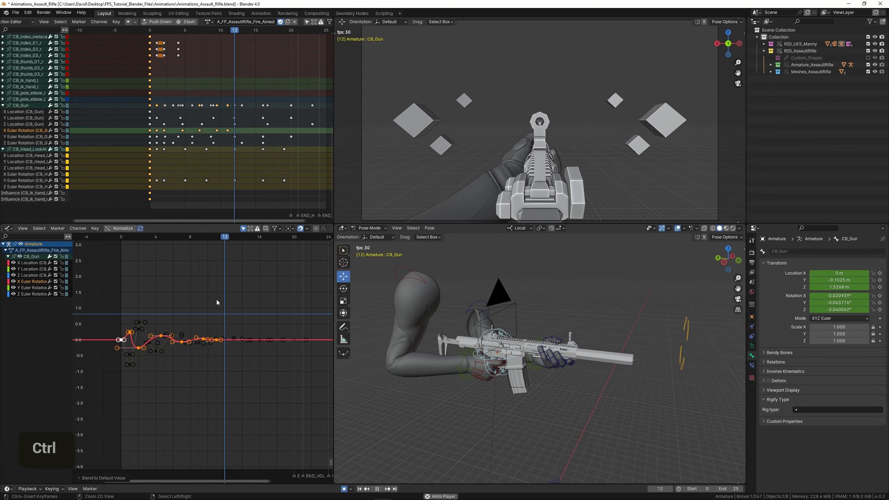
key("ctrl+z")
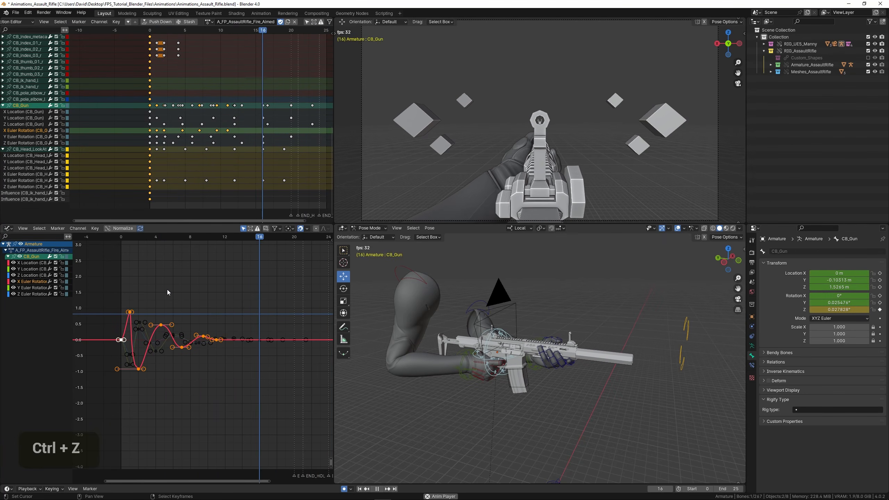
Blend CB_Gun's X Euler Rotation keys toward their default value until the highest peak is about 0.5, checking the rifle's motion in side view
key("KP_1")
key("KP_3")
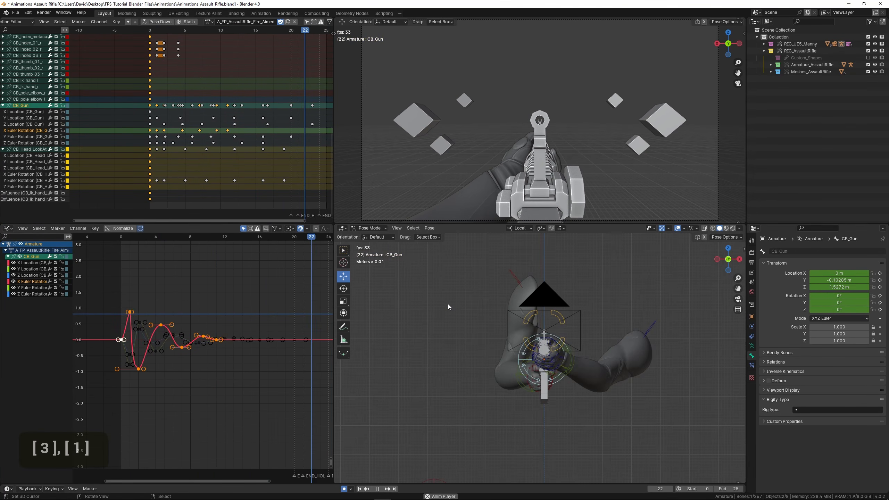
key("KP_9")
scroll(447, 304, "up", 2)
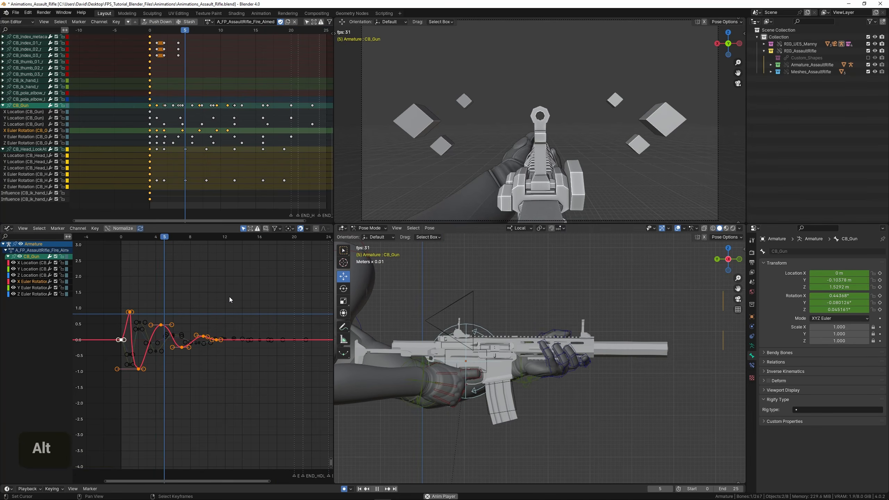
key("alt+d")
left_click(263, 310)
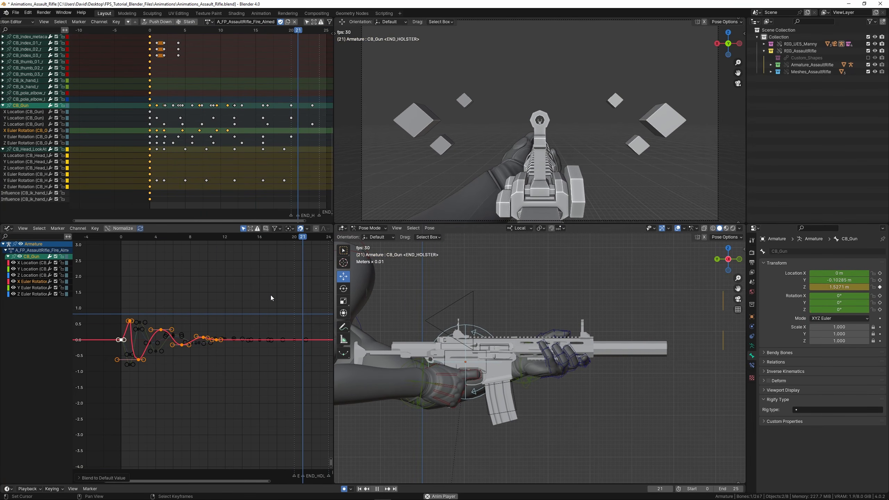
key("alt+d")
left_click(263, 298)
left_click(264, 304)
key("space")
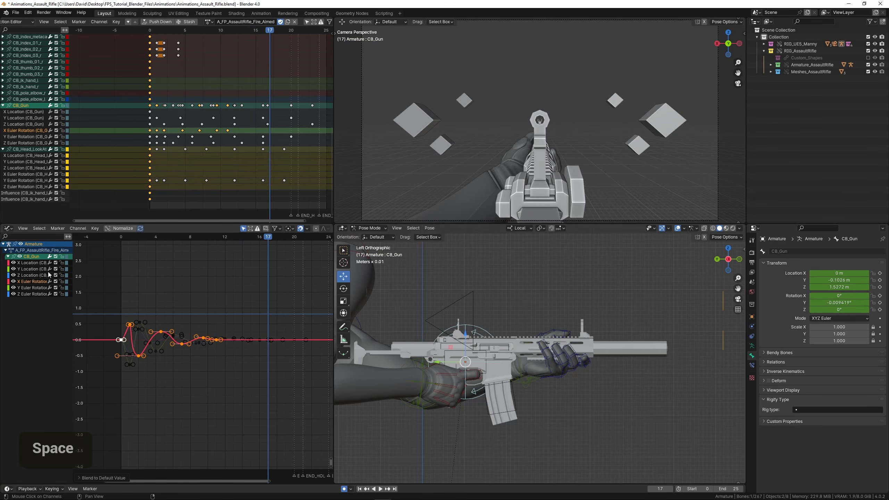
Try blending CB_Gun's Z Location keys toward their default value, and undo the blend
double_click(36, 275)
key("KP_Decimal")
scroll(175, 300, "down", 1)
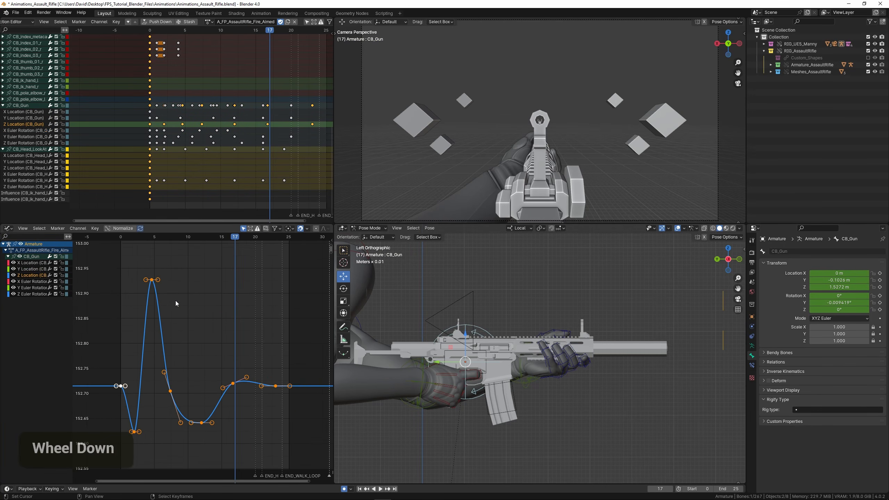
key("alt+d")
left_click(273, 294)
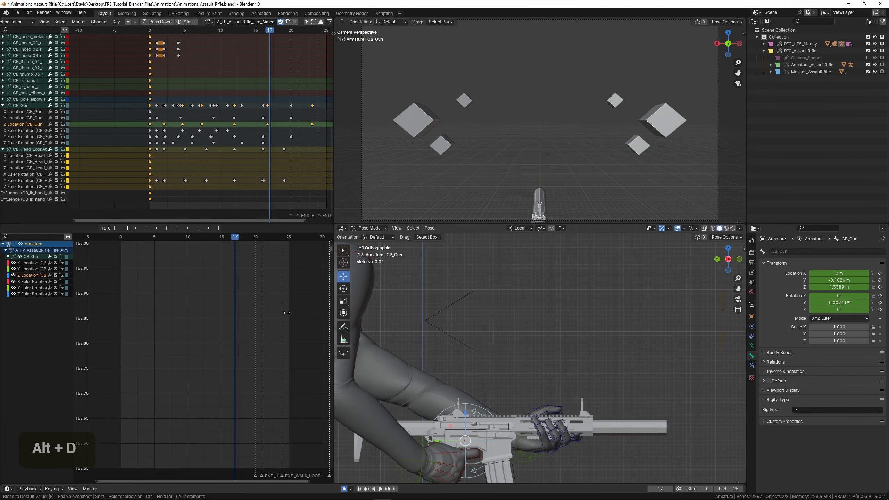
left_click(267, 294)
scroll(241, 304, "down", 3)
key("alt+d")
left_click(240, 305)
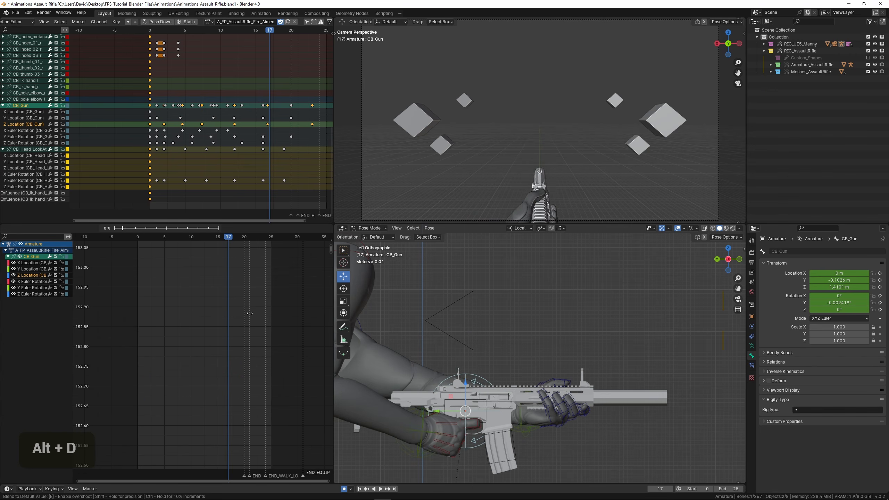
left_click(240, 304)
key("ctrl+z")
Raise CB_Gun's Z Location key at frame 2 vertically to about 152.67
scroll(201, 321, "down", 3)
middle_click_drag(200, 322, 212, 274)
middle_click_drag(212, 274, 151, 331, "ctrl")
scroll(212, 286, "up", 1)
double_click(33, 277)
key("KP_Decimal")
left_click_drag(117, 336, 137, 340)
scroll(139, 340, "up", 3)
middle_click_drag(138, 341, 149, 324)
right_click(145, 383)
scroll(146, 382, "up", 1)
key("g")
key("y")
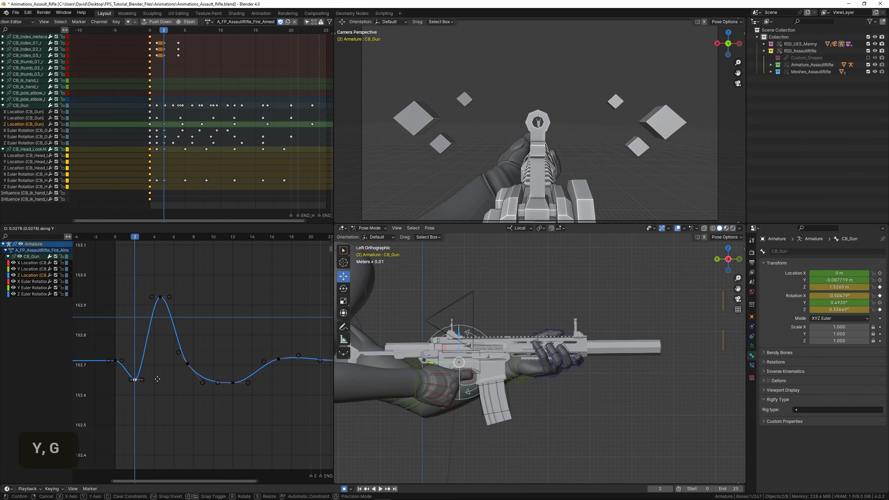
left_click(158, 375)
key("space")
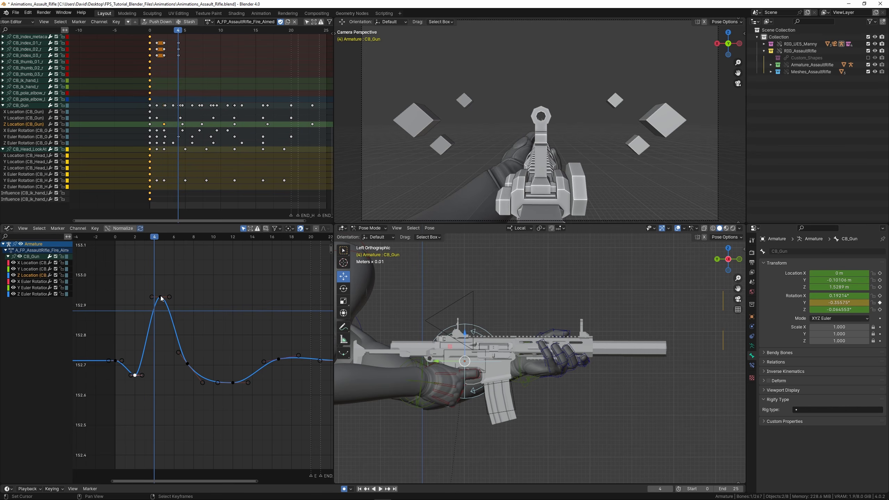
Lower CB_Gun's Z Location peak key between frames 4 and 5 to about 152.77
right_click(161, 297)
key("g")
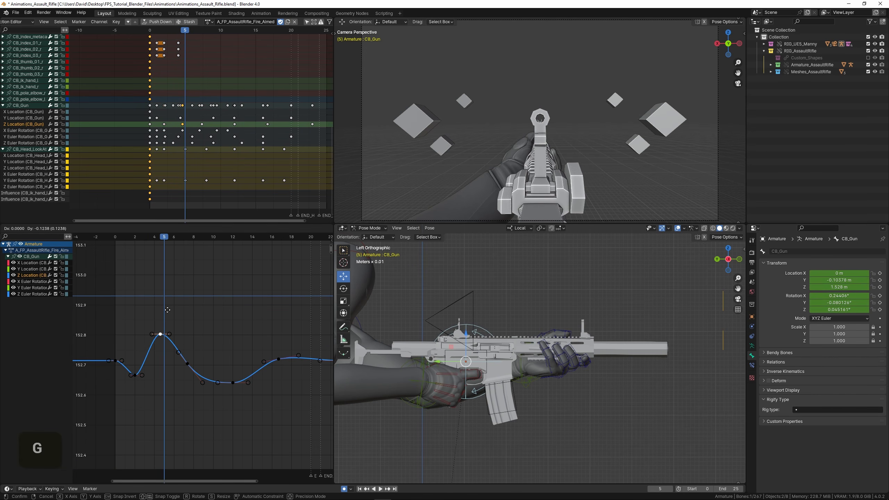
left_click(178, 328)
Flatten the three Z Location keys after the peak by scaling them vertically, and move them so the dip near frame 12 is about 152.69
scroll(178, 344, "up", 1)
right_click(216, 369, "shift")
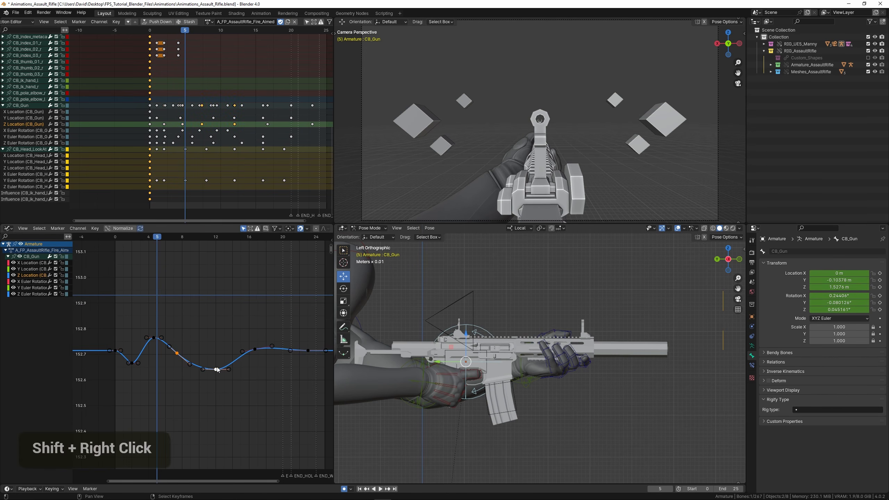
middle_click_drag(253, 353, 227, 304, "ctrl")
key("s")
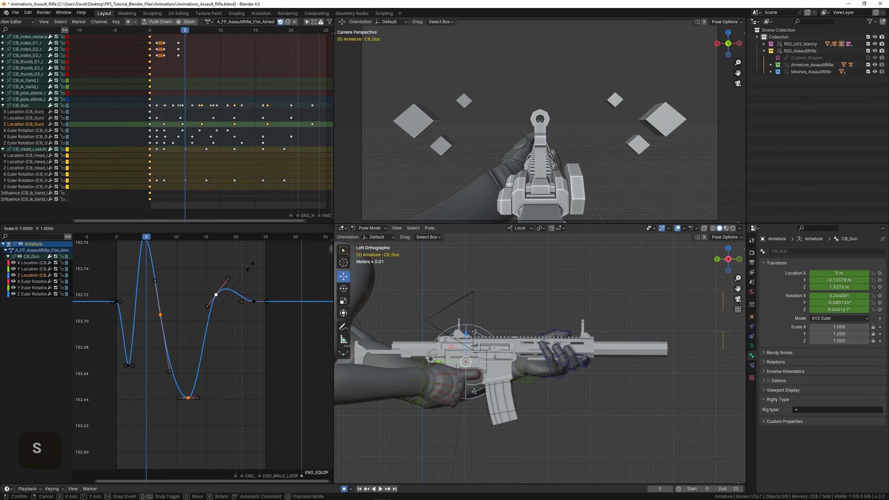
key("y")
left_click(212, 342)
key("g")
key("y")
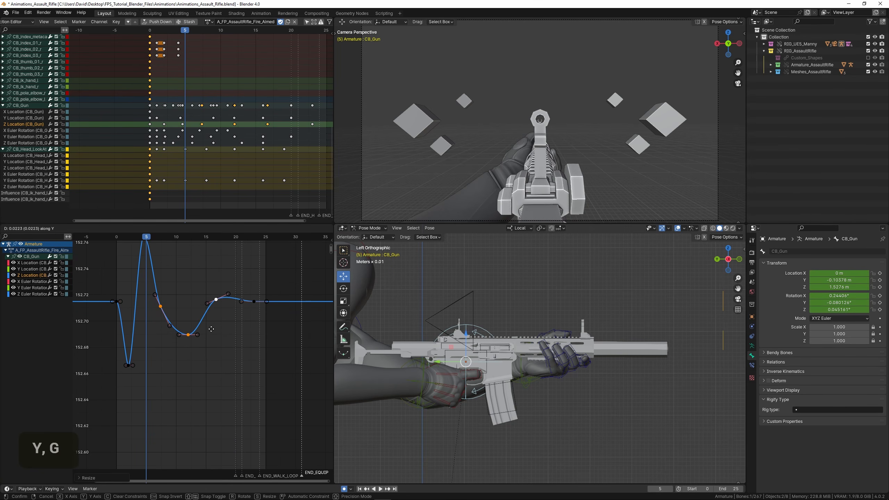
left_click(211, 329)
Move CB_Gun's Z Location peak key between frames 4 and 5 down vertically to about 152.73
middle_click_drag(211, 329, 228, 356)
right_click(161, 293)
key("g")
key("y")
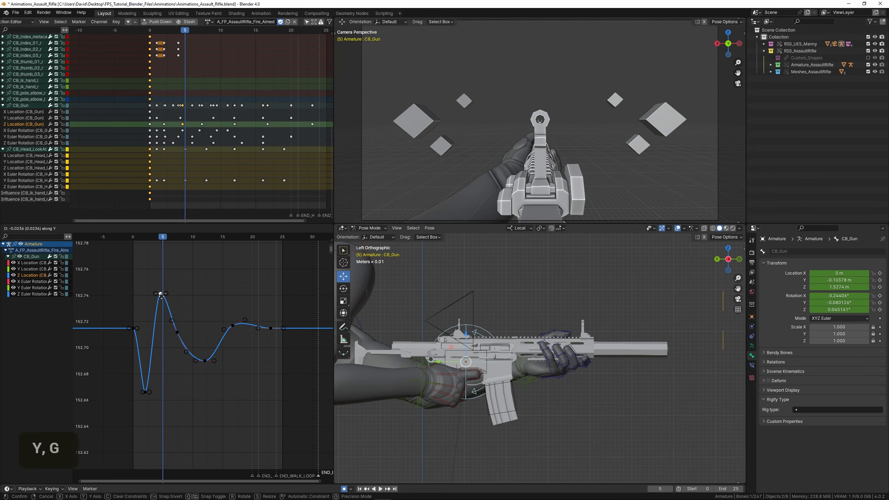
double_click(129, 304)
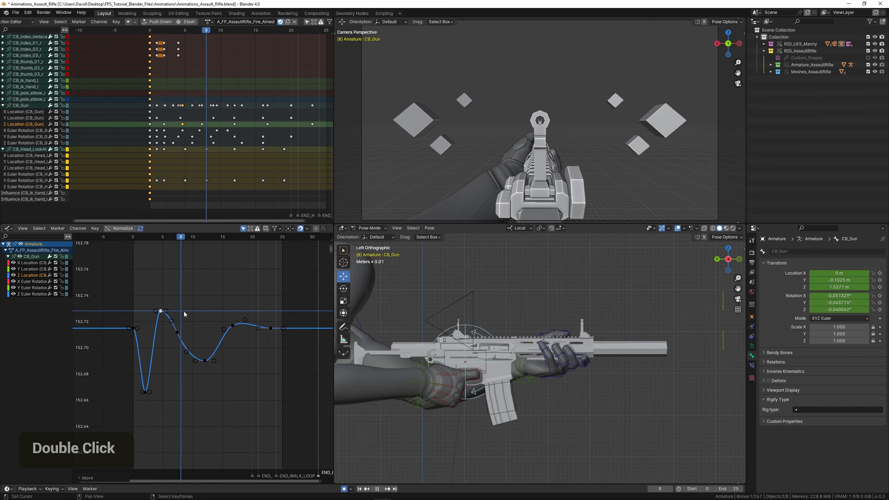
Play the fire animation and examine the gun's recoil in the maximized camera view
left_click_drag(101, 304, 122, 300)
key("space")
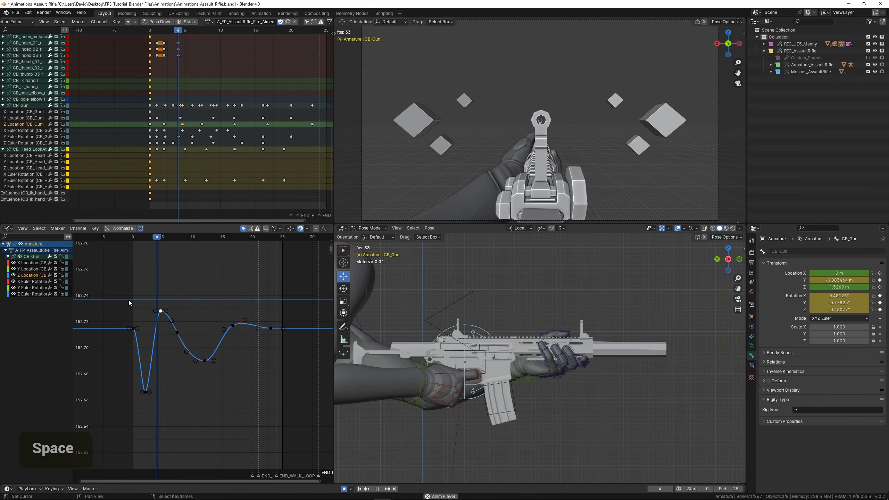
key("ctrl+space")
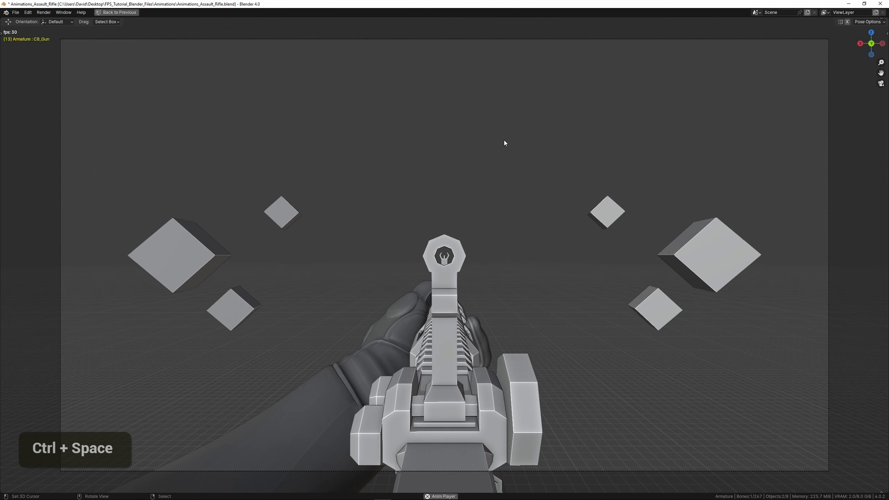
key("ctrl+space")
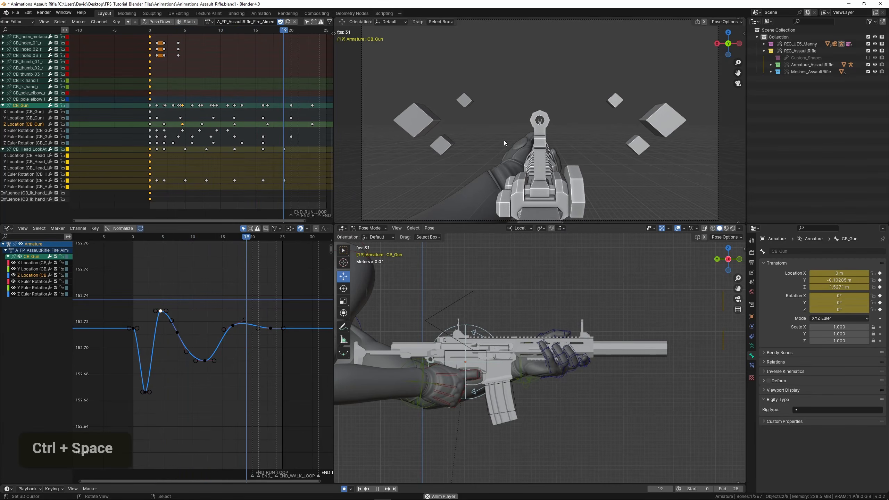
key("ctrl+space")
key("space")
key("ctrl+space")
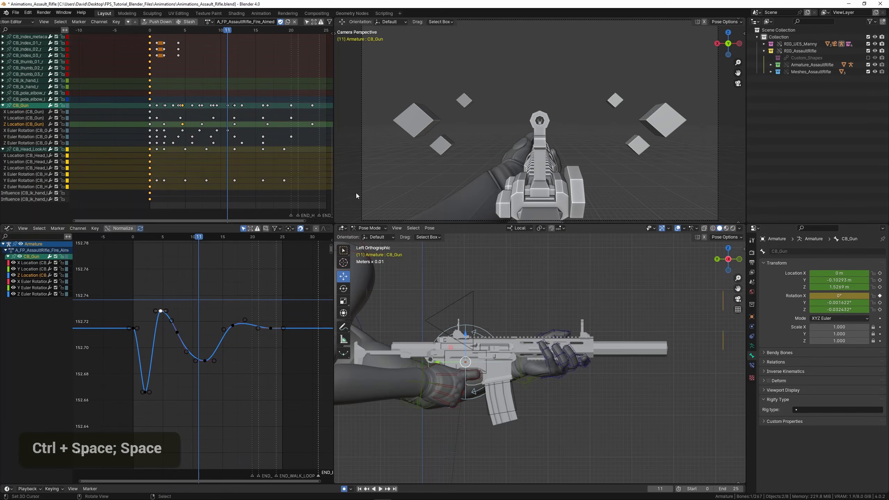
left_click(139, 268)
left_click_drag(139, 268, 145, 274)
Blend CB_Gun's Z Euler Rotation keys toward their default value until the highest peak is about 0.11, and scrub through the first frames
double_click(24, 294)
key("KP_Decimal")
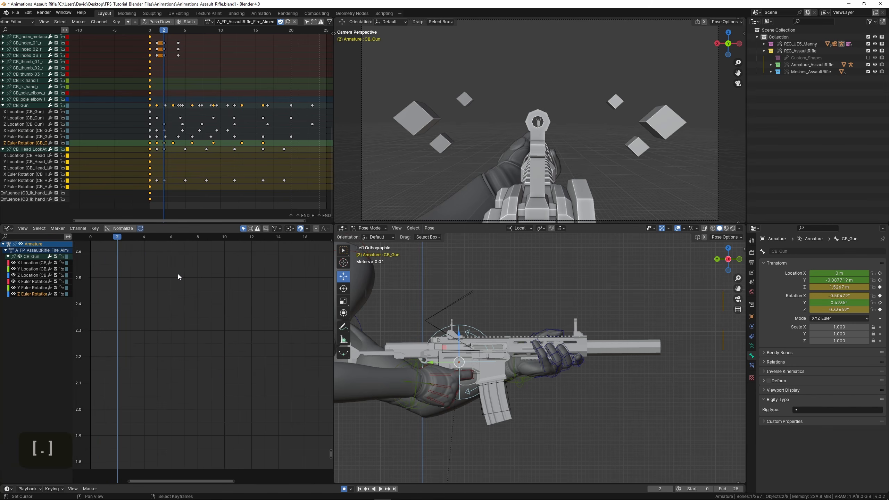
scroll(178, 274, "down", 2)
key("alt+d")
left_click(238, 278)
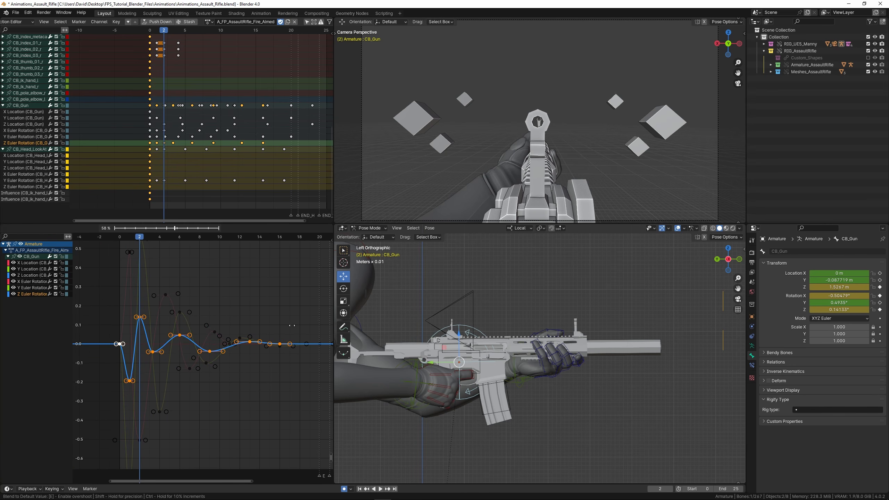
left_click(307, 342)
key("space")
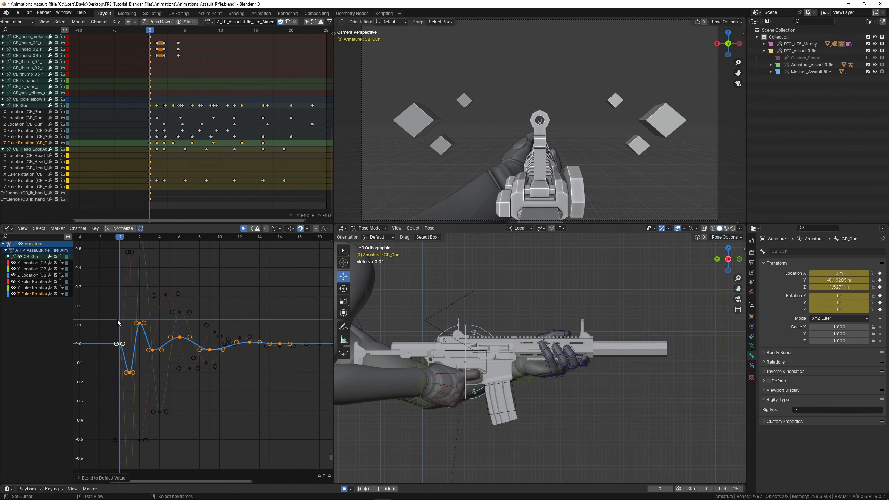
left_click_drag(117, 320, 130, 324)
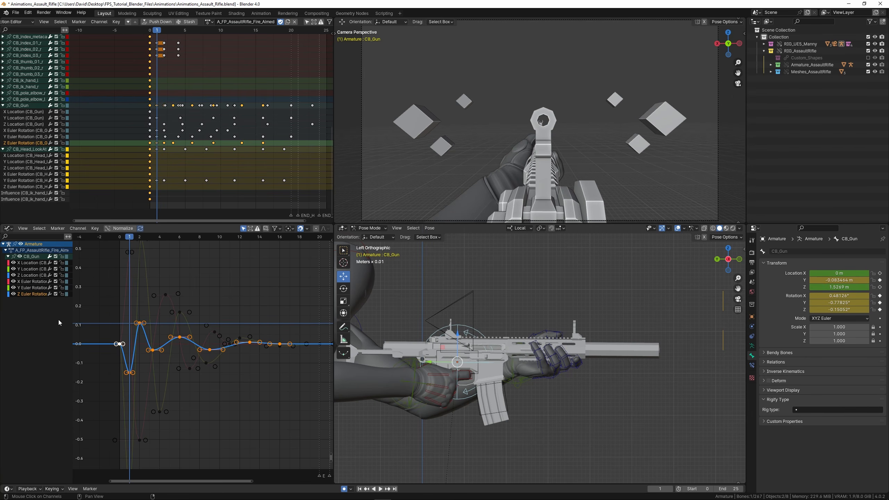
Blend CB_Gun's Y Euler Rotation keys toward their default value until the highest peak is about 0.15, and preview the motion in front view
key("KP_1")
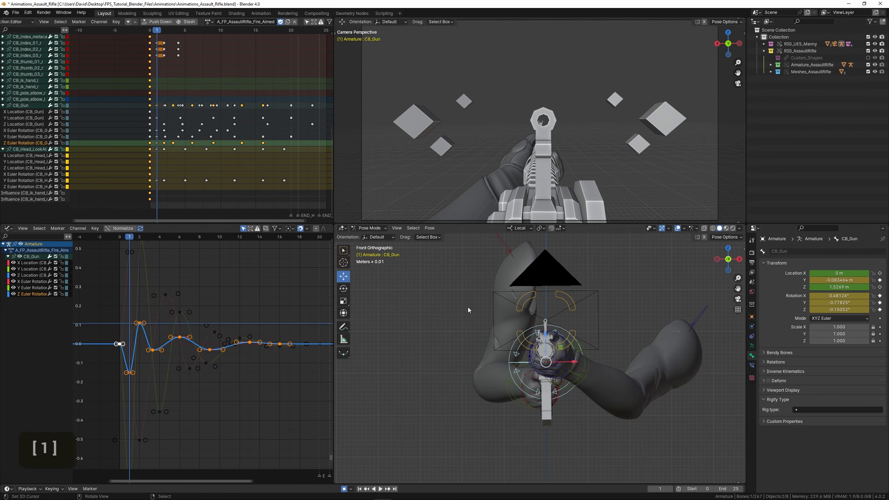
scroll(468, 307, "up", 3)
middle_click_drag(465, 310, 454, 289, "shift")
left_click(34, 288)
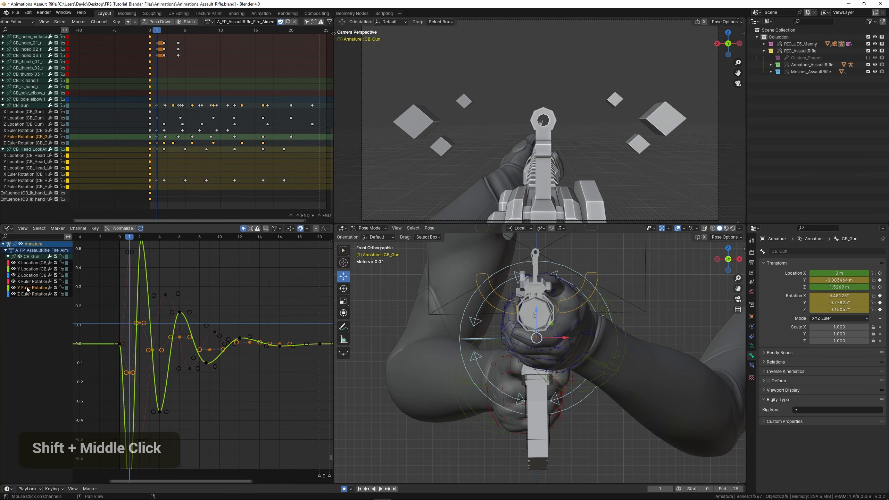
scroll(246, 289, "down", 3)
key("alt+d")
left_click(245, 289)
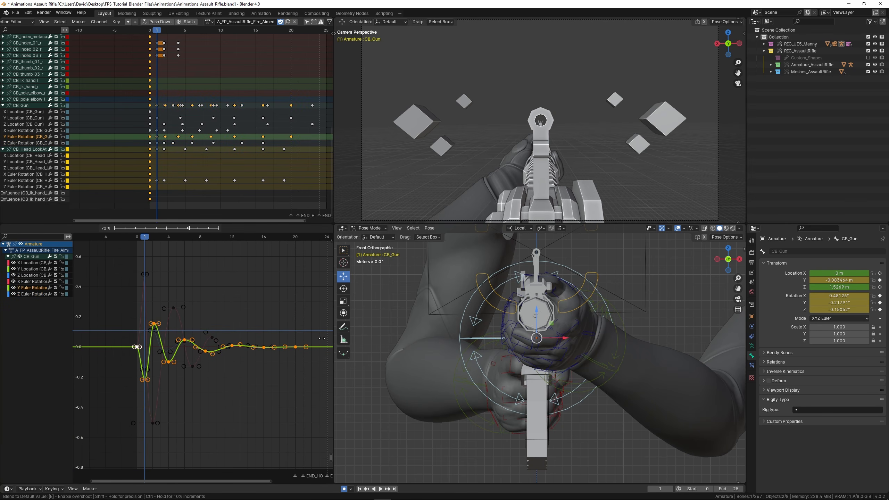
double_click(150, 307)
key("space")
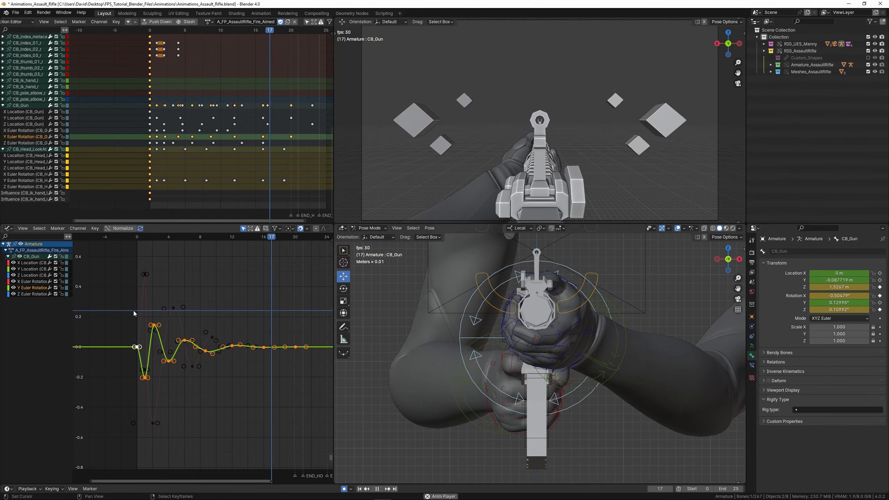
key("space")
Frame CB_Gun's Y Location curve and examine the playing animation in the maximized camera view
double_click(32, 269)
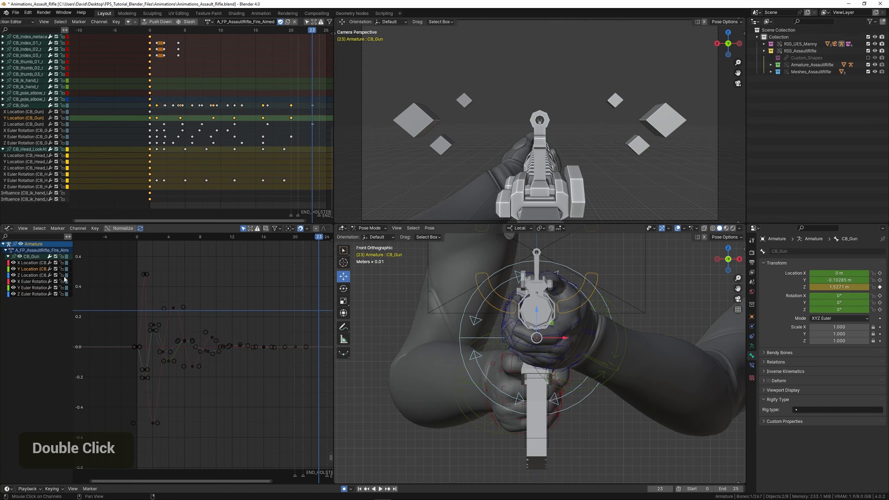
key("KP_Decimal")
key("space")
key("ctrl+space")
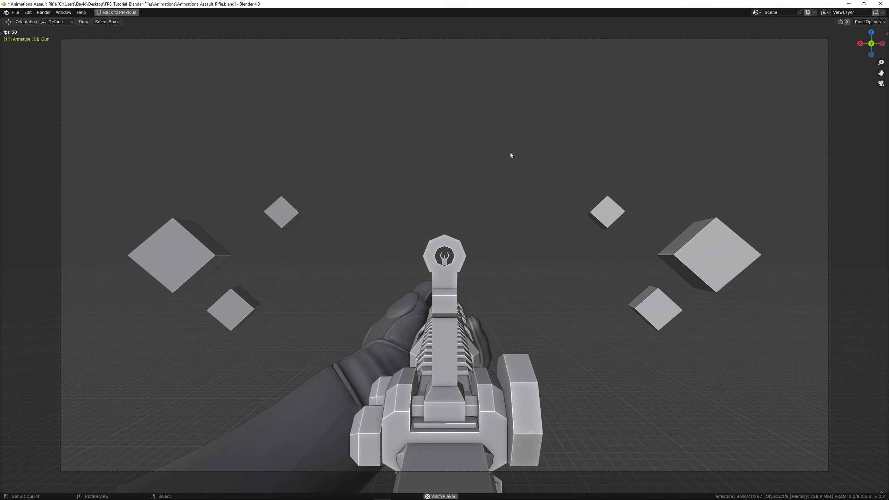
key("ctrl+space")
key("space")
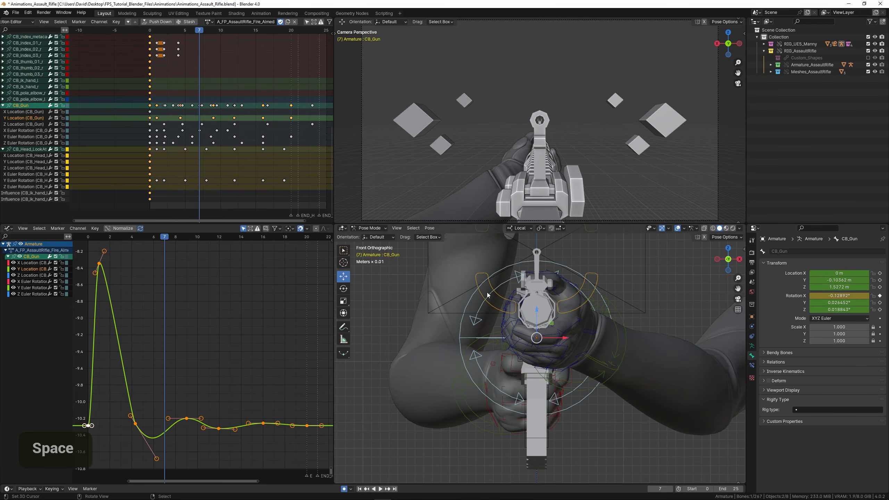
Raise CB_Gun's X Euler Rotation key at frame 2 vertically to about 0
key("KP_9")
key("KP_3")
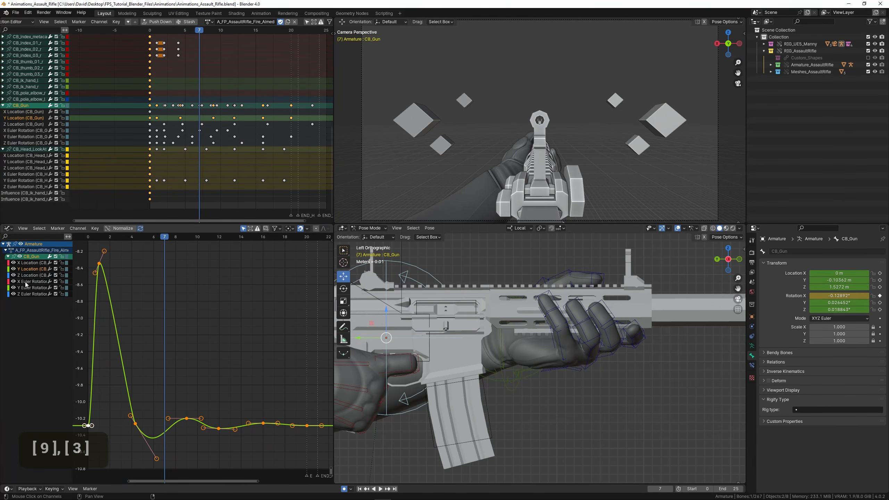
double_click(26, 282)
key("KP_Decimal")
scroll(234, 282, "down", 3)
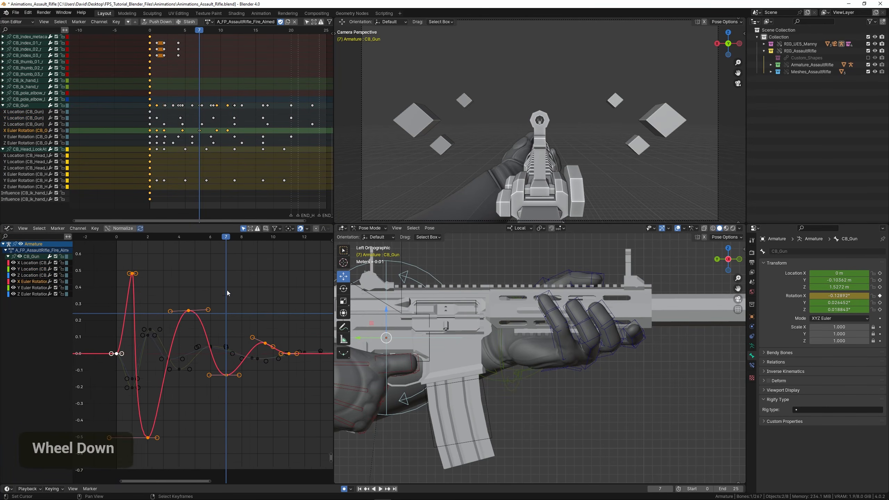
key("space")
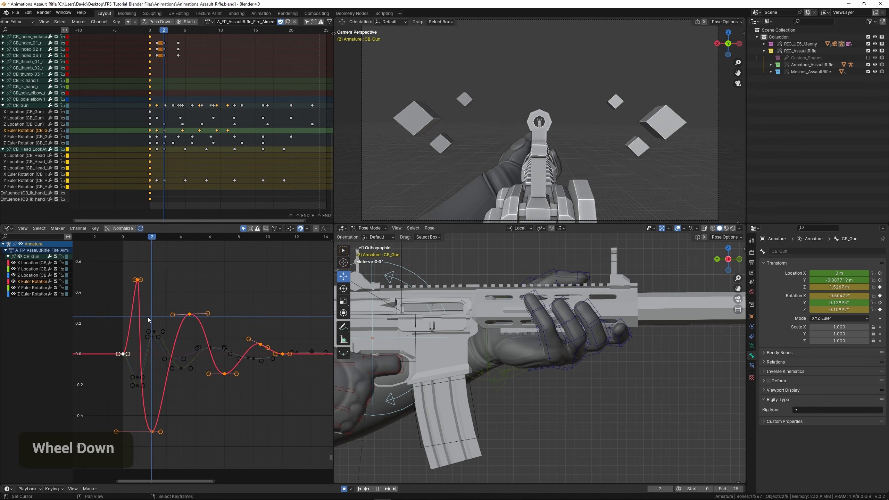
right_click(152, 432)
key("g")
key("y")
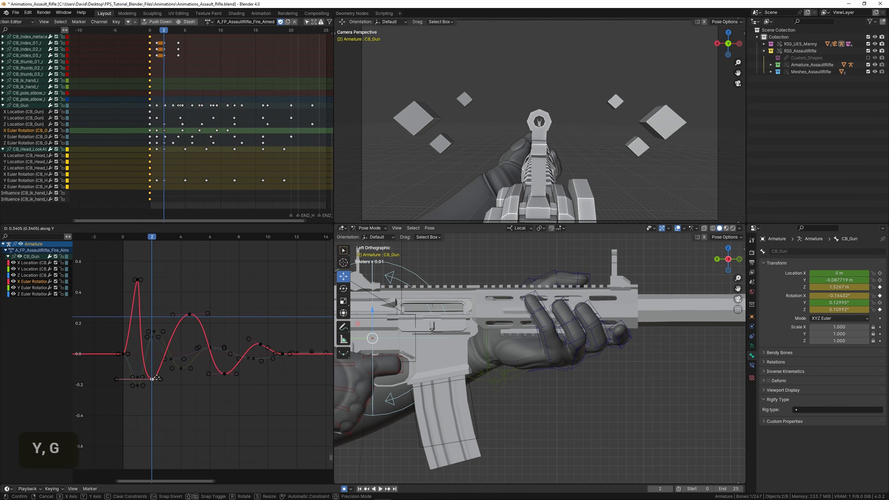
left_click(159, 353)
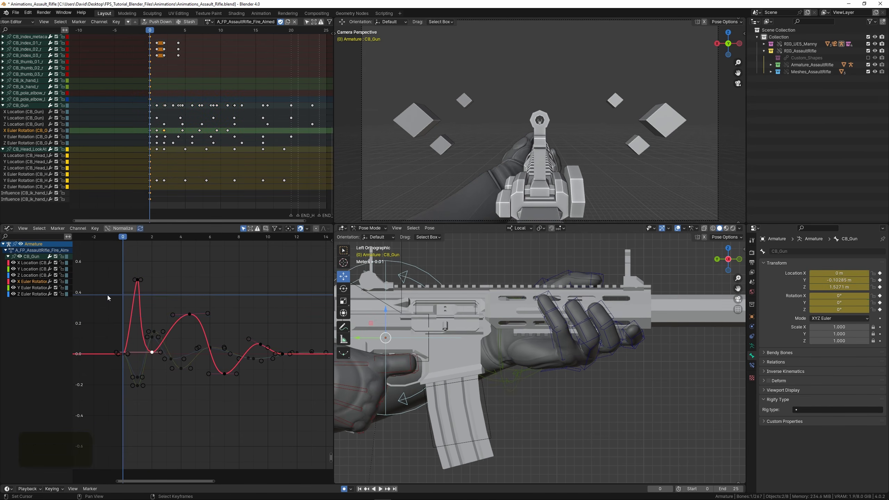
Preview the animation, and raise CB_Gun's Y Location key at frame 1 vertically to about -8.0
key("space")
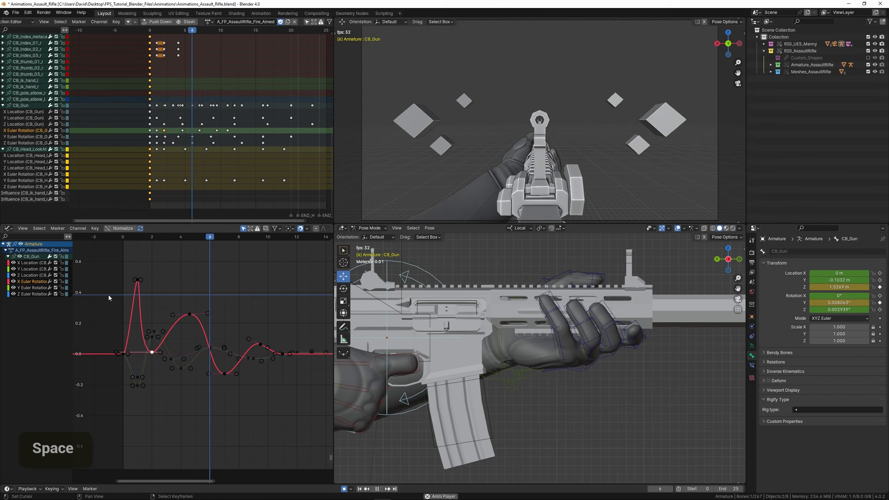
key("space")
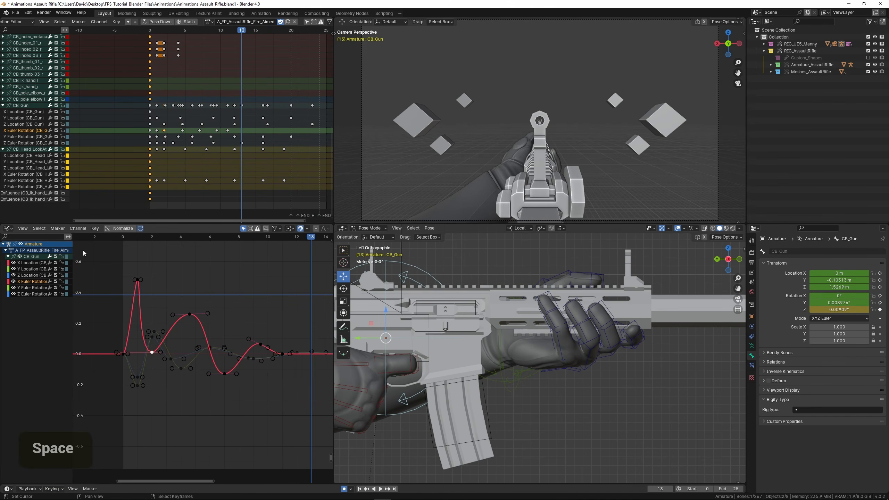
double_click(31, 269)
key("KP_Decimal")
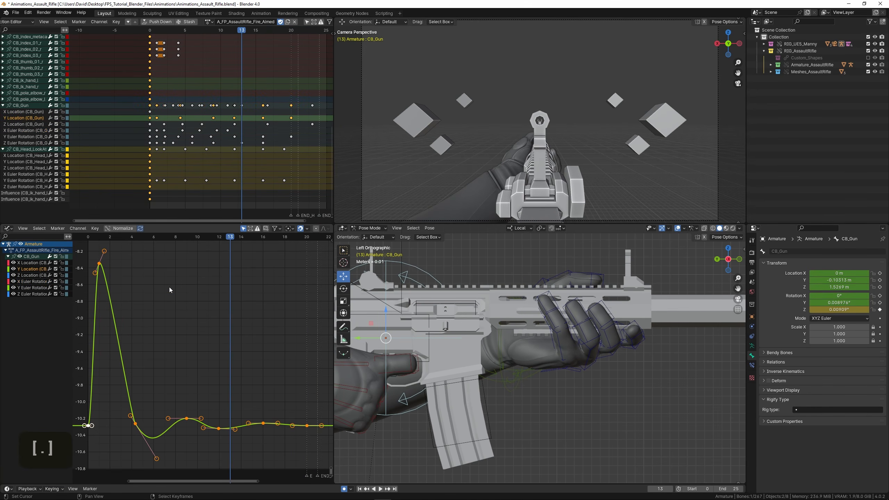
scroll(164, 288, "down", 2)
left_click_drag(127, 297, 116, 298)
right_click(115, 280)
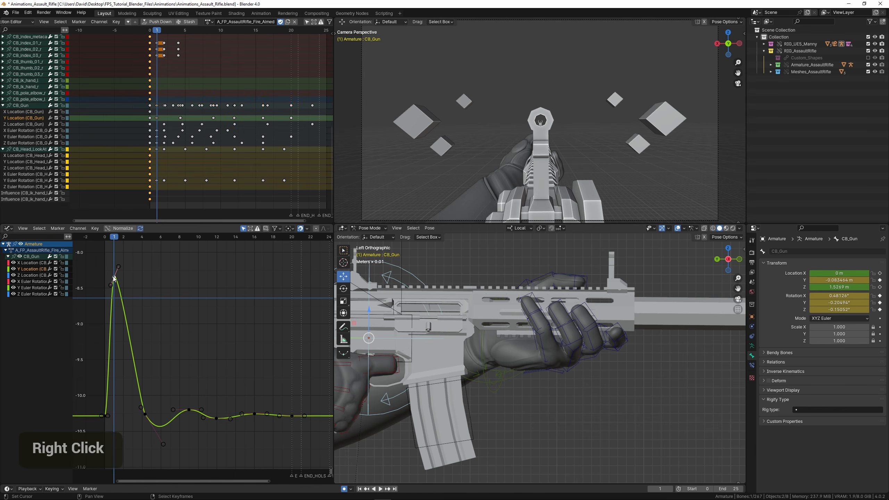
middle_click_drag(115, 280, 207, 364, "ctrl")
scroll(207, 345, "down", 3)
key("g")
key("y")
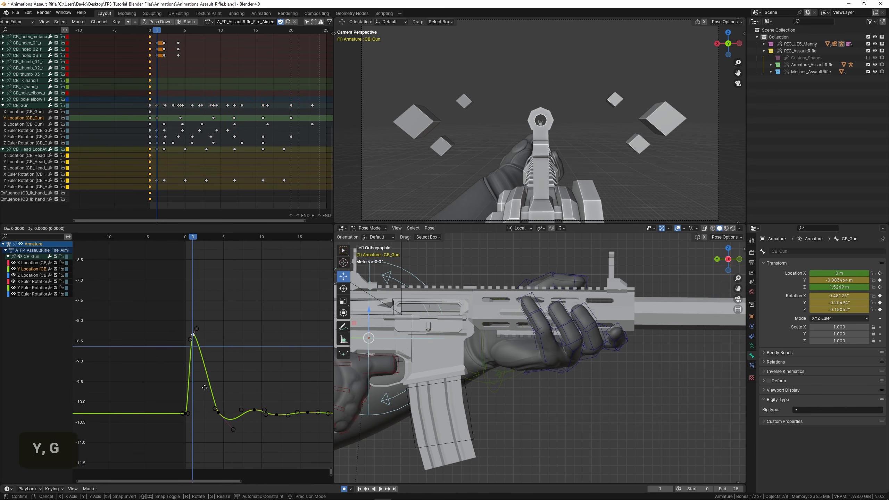
left_click(204, 375)
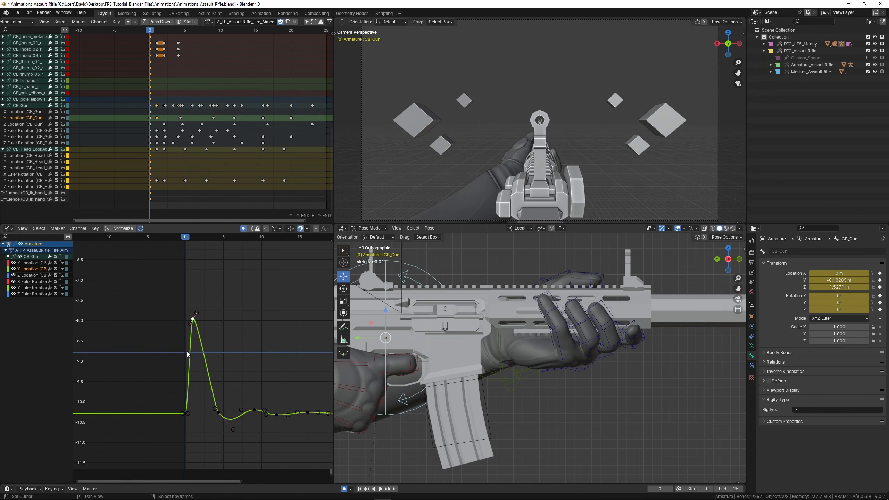
Examine the playing animation in the maximized camera view, and save the file
key("space")
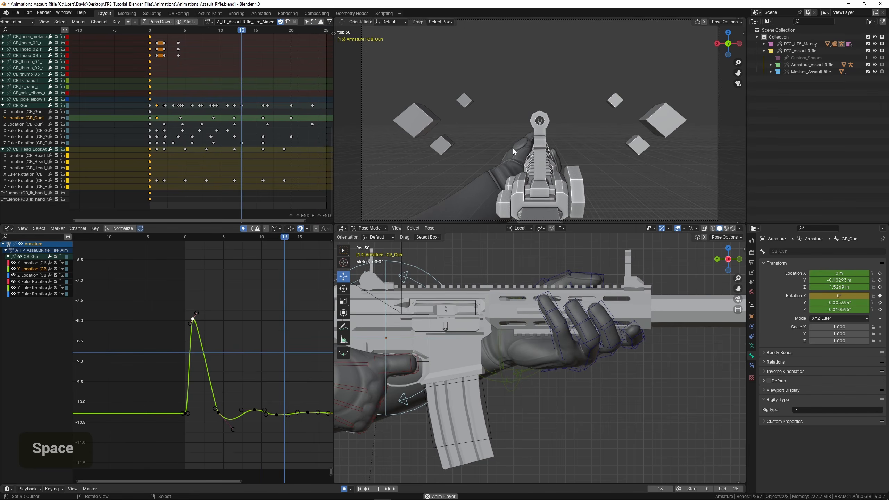
key("ctrl+space")
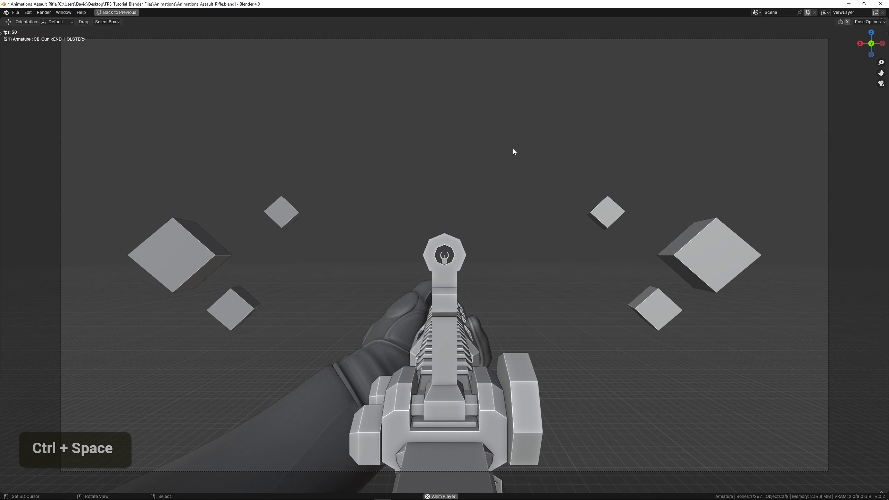
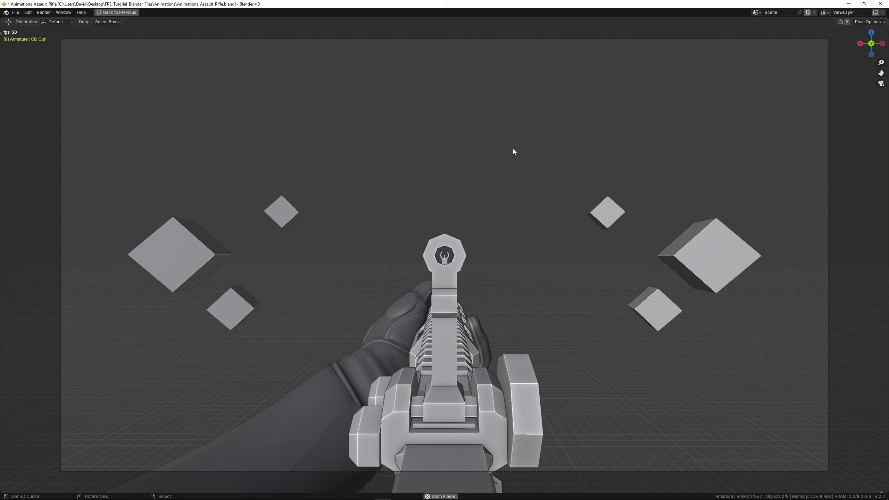
key("space")
key("ctrl+space")
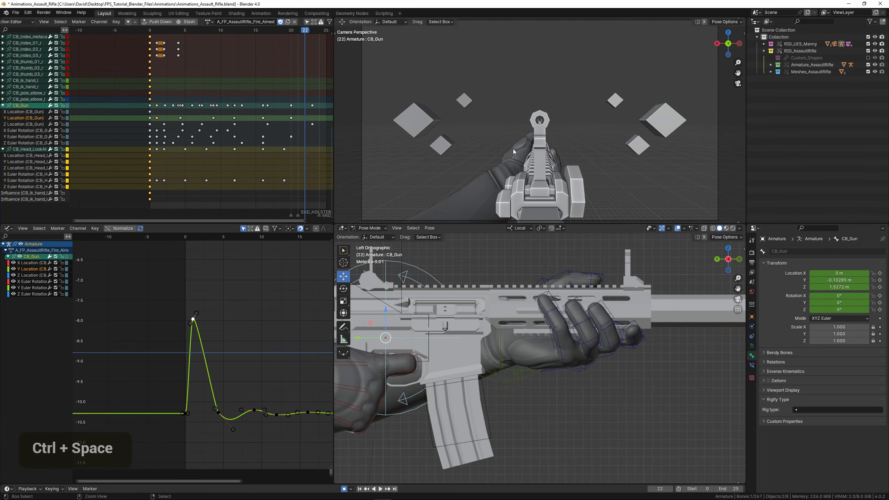
key("ctrl+s")
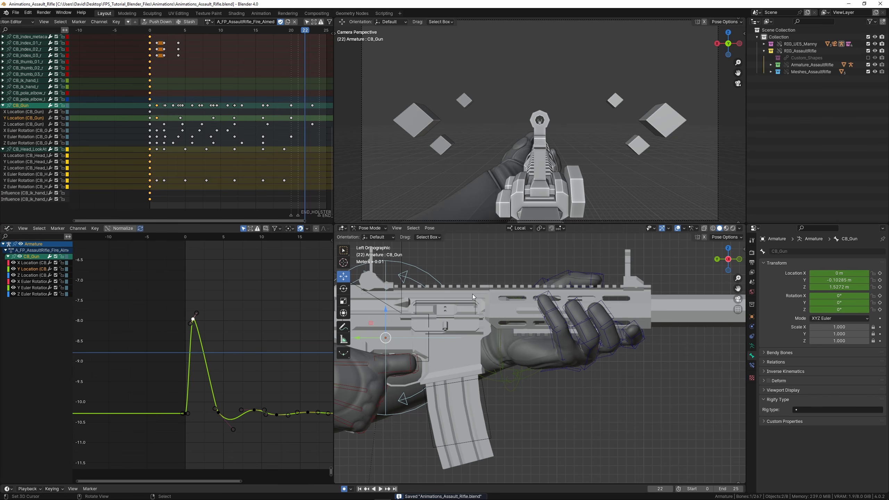
Compare the actions A_FP_AssaultRifle_Fire and A_FP_AssaultRifle_Fire_Aimed at frame 23, leaving the aimed action active
middle_click_drag(257, 95, 188, 97)
scroll(187, 100, "up", 2)
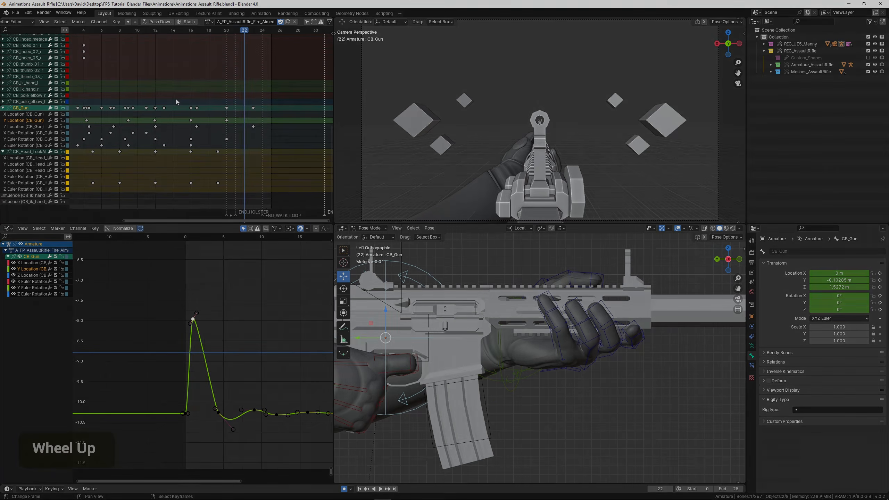
left_click_drag(175, 99, 227, 104)
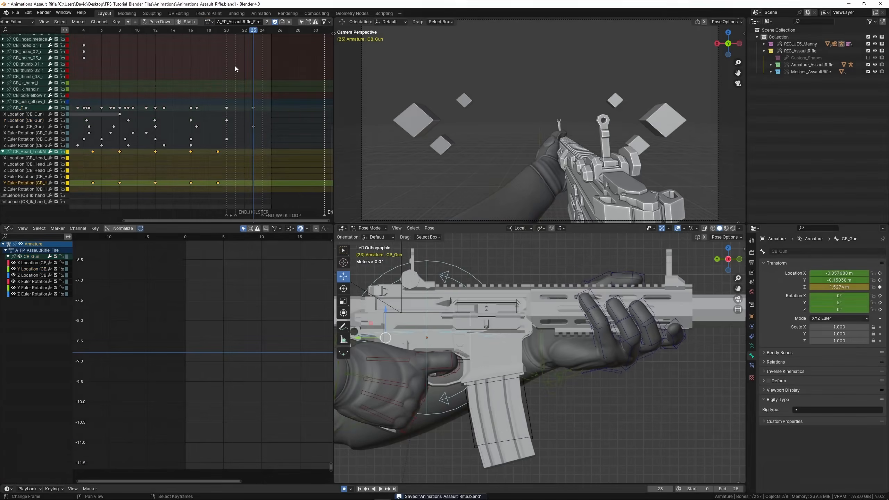
middle_click_drag(261, 132, 224, 114)
middle_click_drag(207, 111, 249, 126, "ctrl")
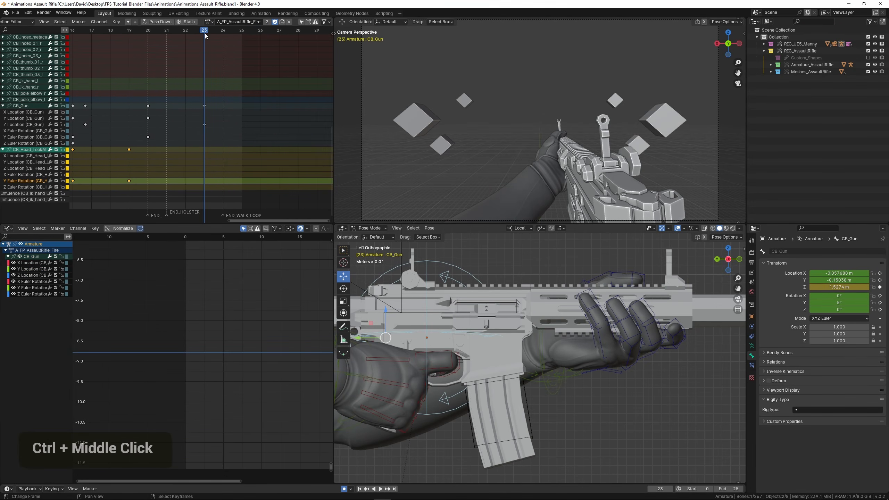
left_click(209, 22)
left_click(236, 52)
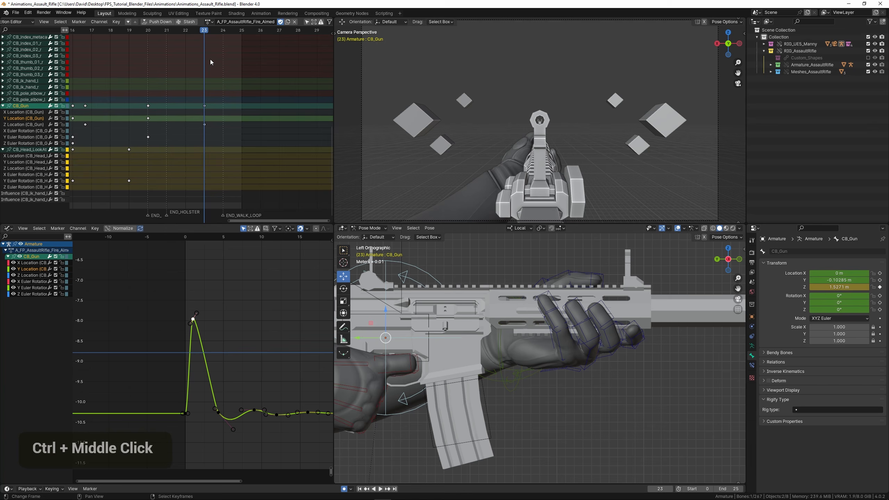
left_click(209, 22)
left_click(233, 49)
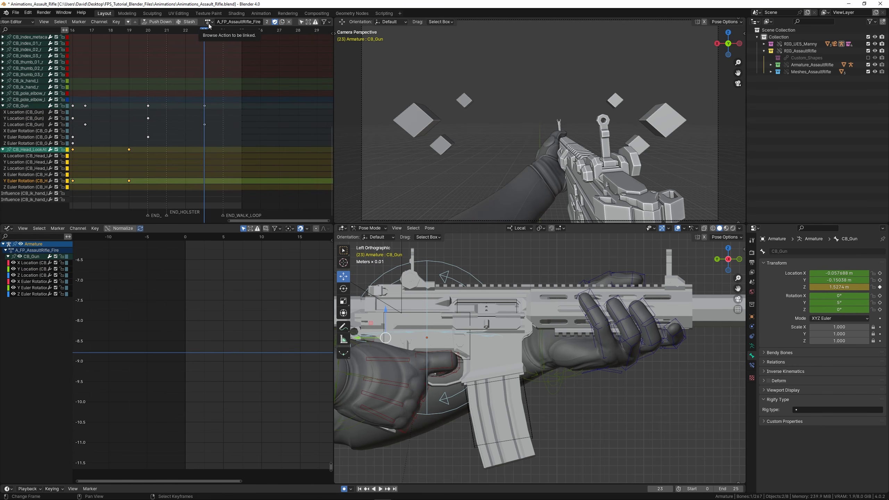
left_click(209, 22)
left_click(239, 53)
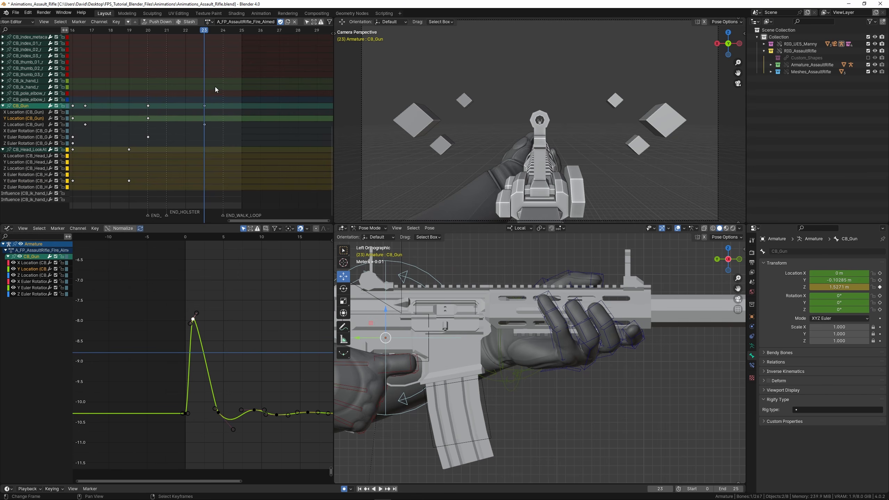
Add a timeline marker named END_FIRE at frame 23 of the aimed fire action, and save the file
key("space")
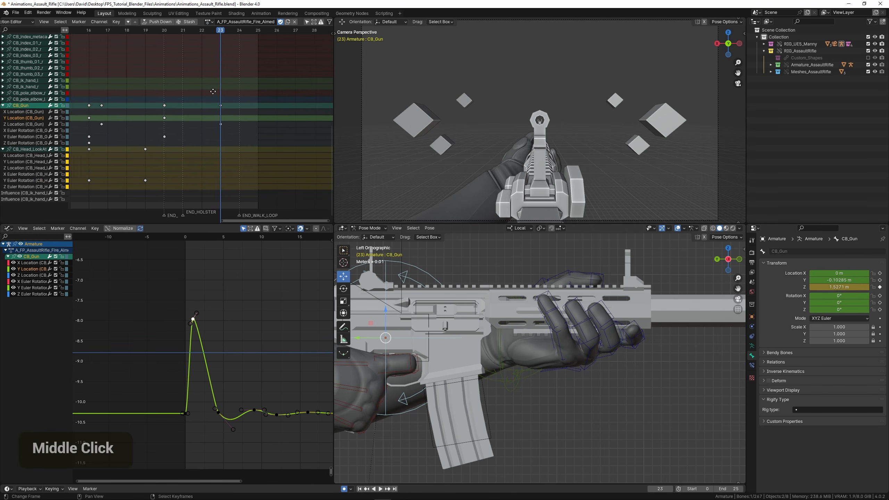
middle_click_drag(199, 65, 220, 62)
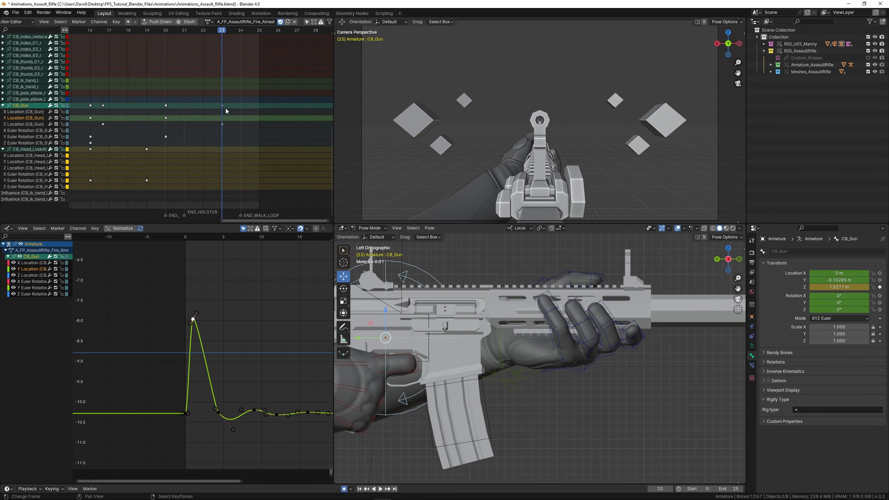
middle_click_drag(231, 63, 237, 90)
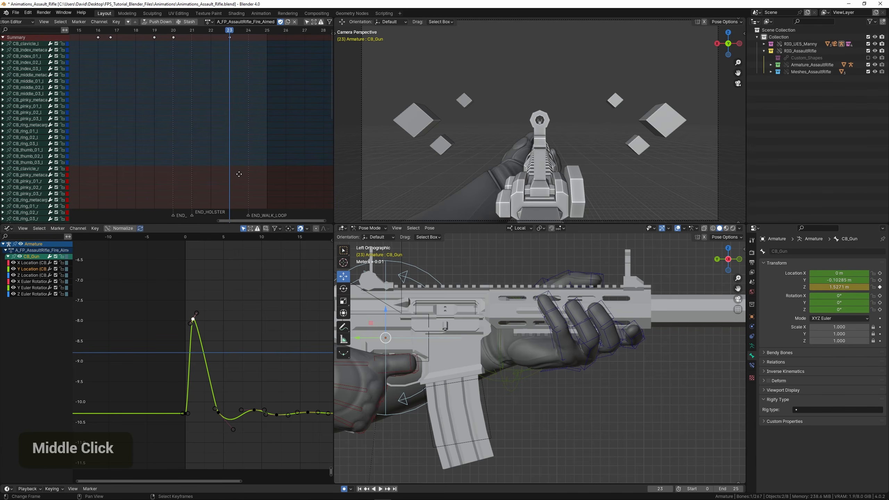
middle_click_drag(239, 174, 238, 123)
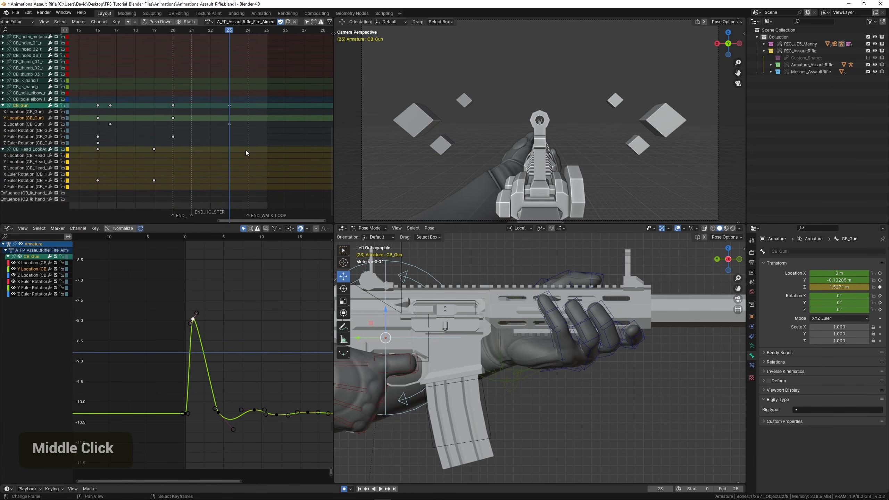
key("m")
key("F2")
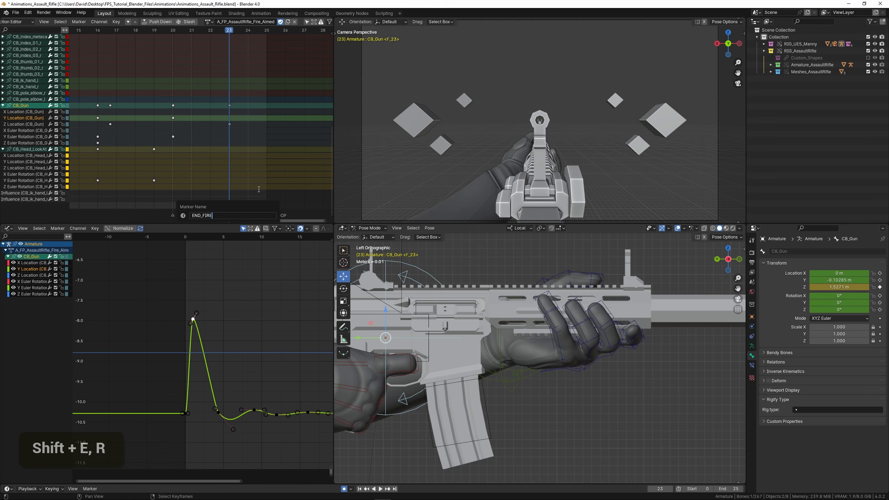
key("Return")
key("ctrl+s")
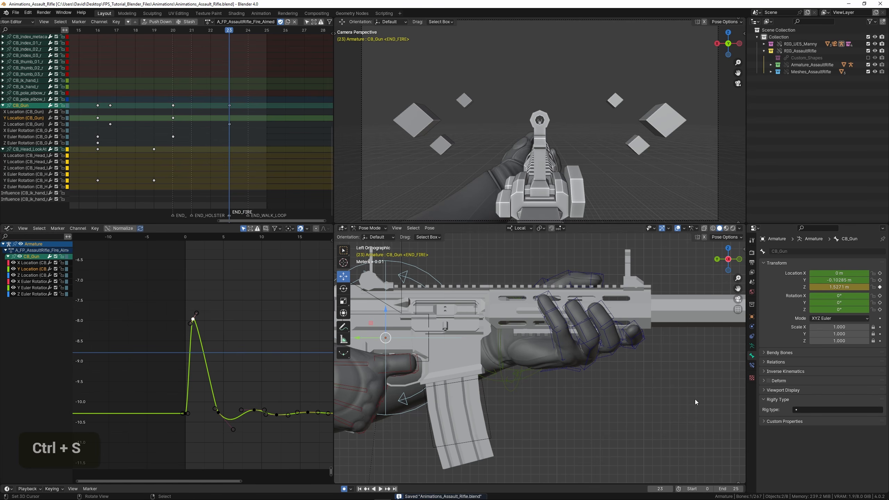
Set the scene's end frame to 23 and save the file
left_click(722, 488)
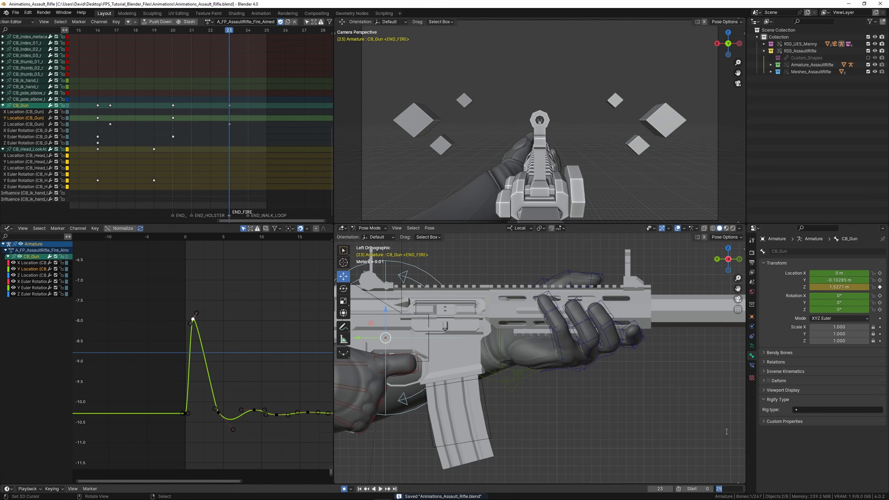
type("23")
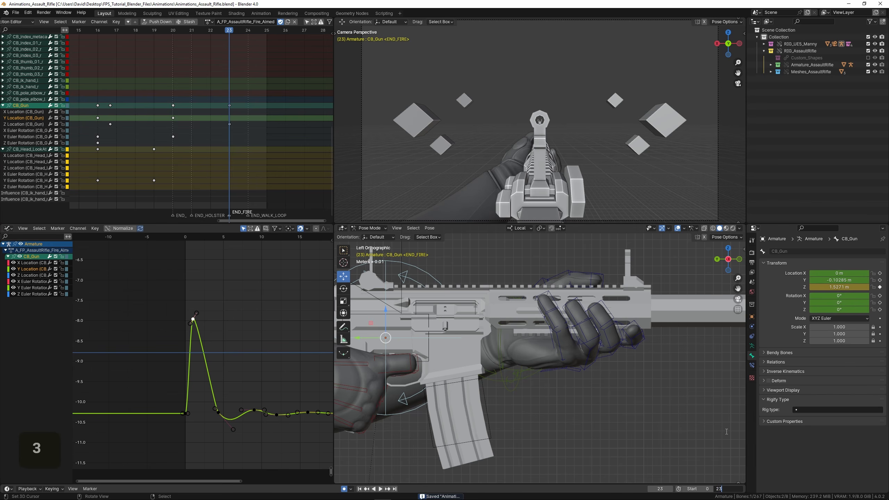
key("Return")
key("ctrl+s")
Switch the armature to Object Mode and copy the action name A_FP_AssaultRifle_Fire_Aimed
scroll(558, 365, "down", 4)
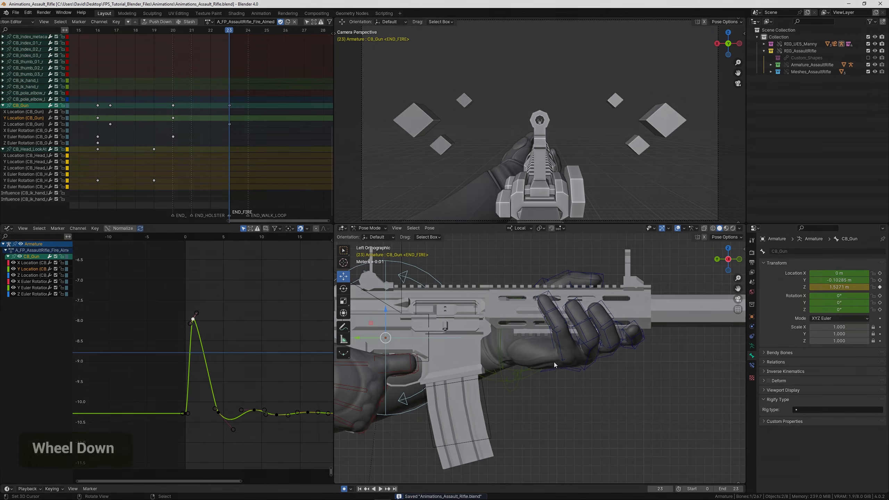
middle_click_drag(558, 366, 452, 315, "shift")
key("ctrl+Tab")
right_click(450, 307)
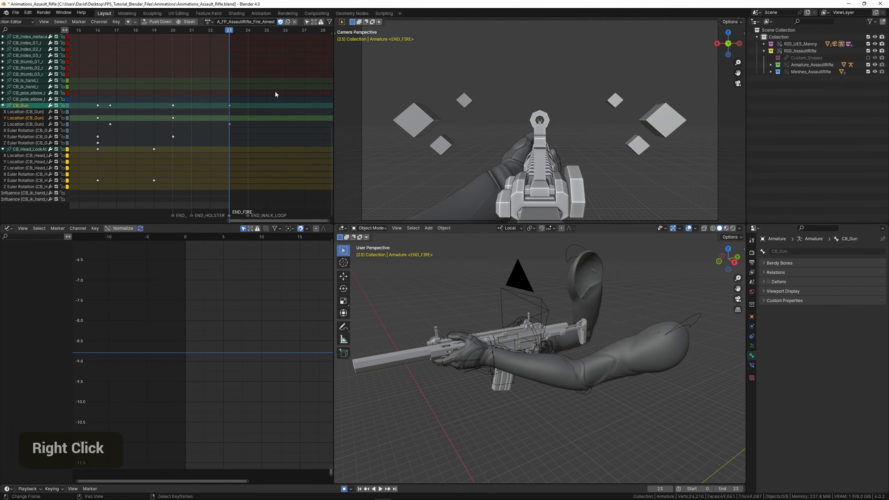
left_click(245, 22)
key("ctrl+c")
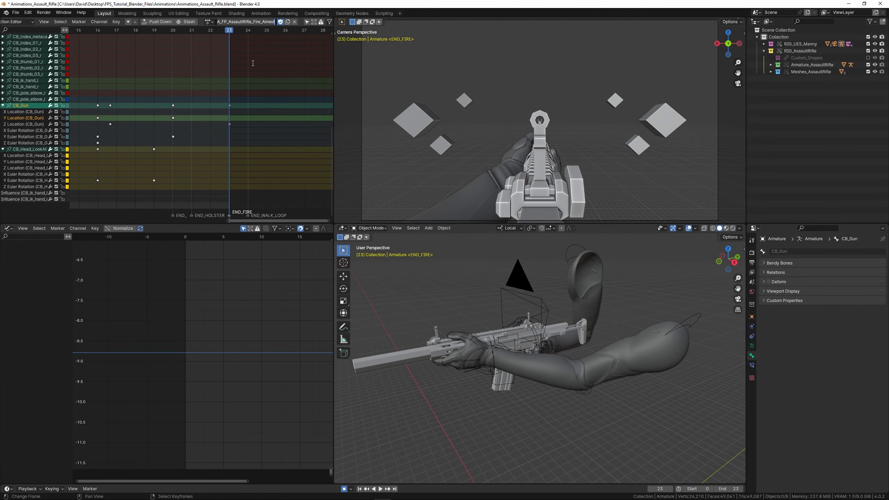
Select the armature object of the first-person arms as the only selected object
right_click(444, 289)
scroll(461, 280, "down", 2)
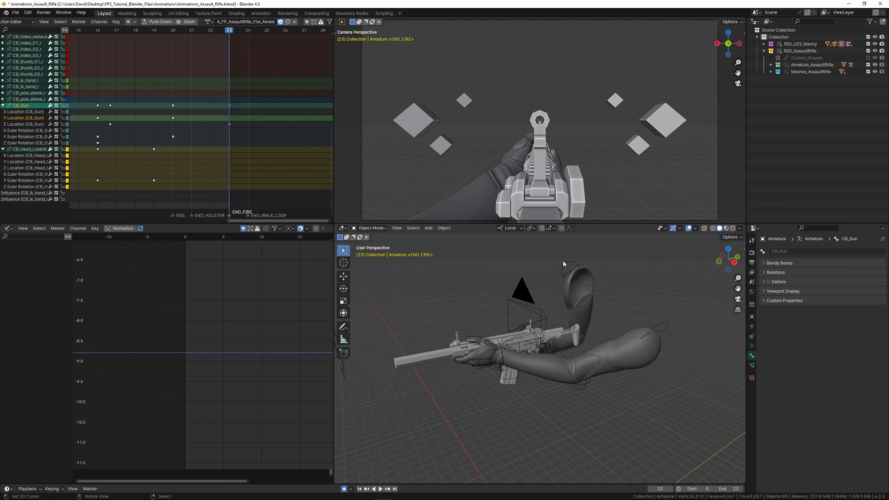
right_click(563, 269)
scroll(481, 390, "up", 1)
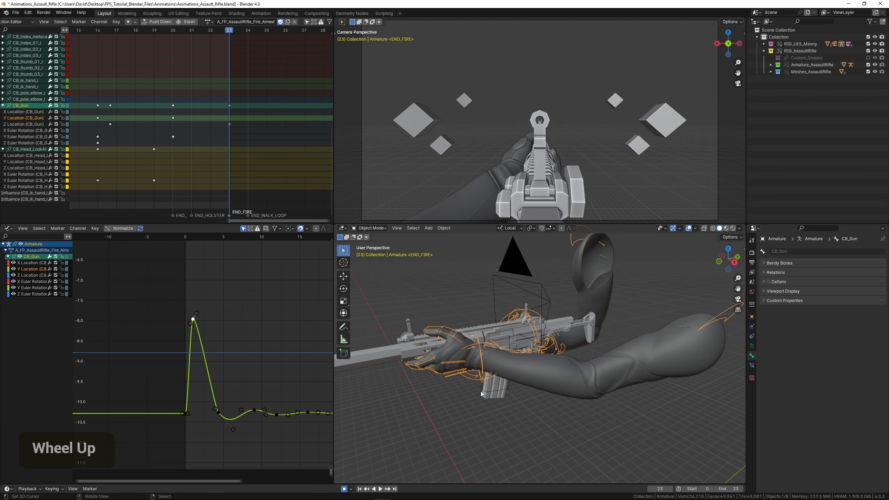
scroll(482, 392, "down", 1)
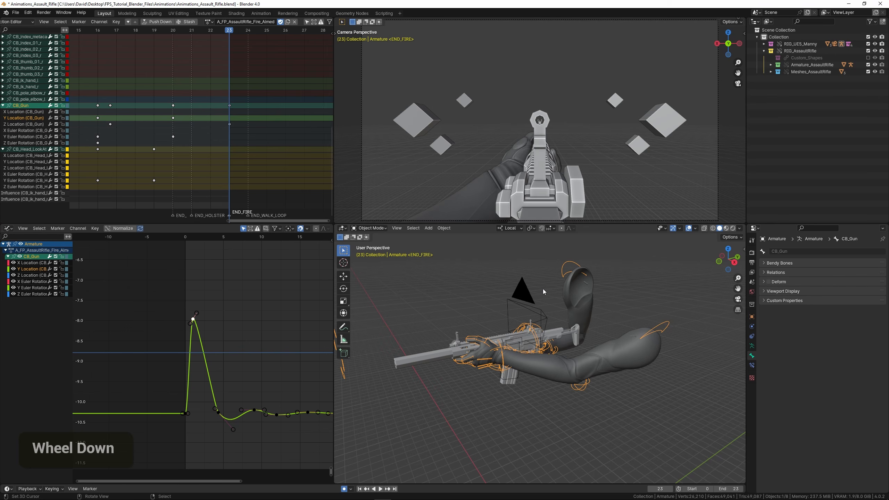
Open the FBX export settings, load the saved operator preset, and expand the Armature and Bake Animation options for checking
left_click(15, 12)
mouse_move(53, 119)
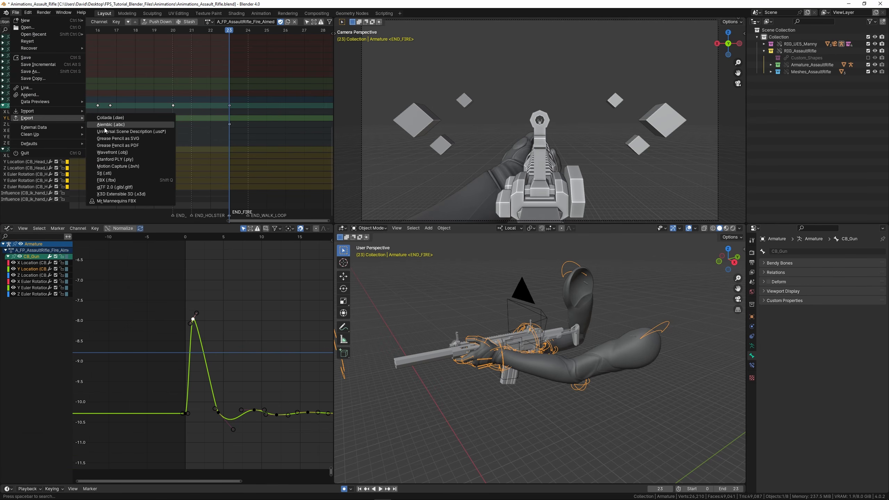
left_click(116, 179)
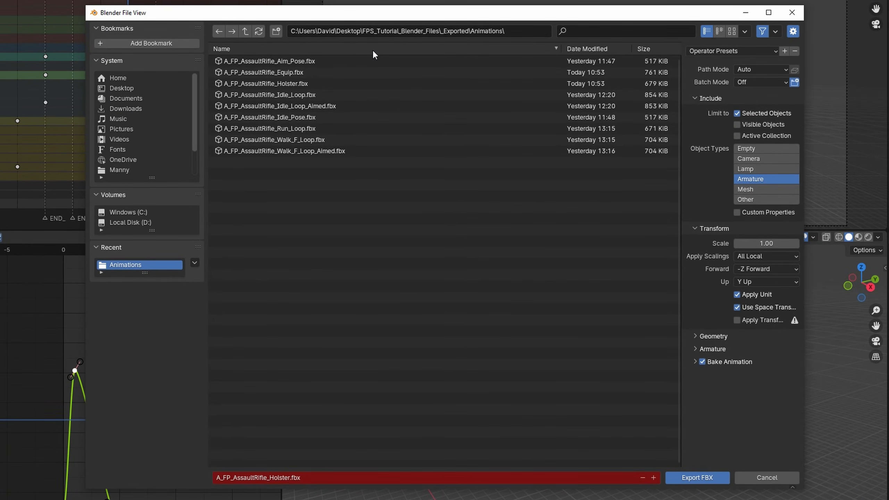
left_click(700, 51)
left_click(721, 77)
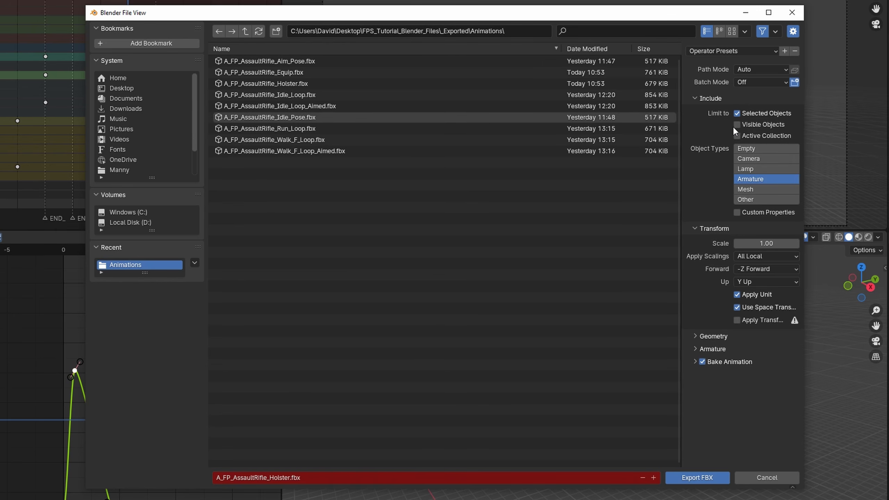
left_click(695, 349)
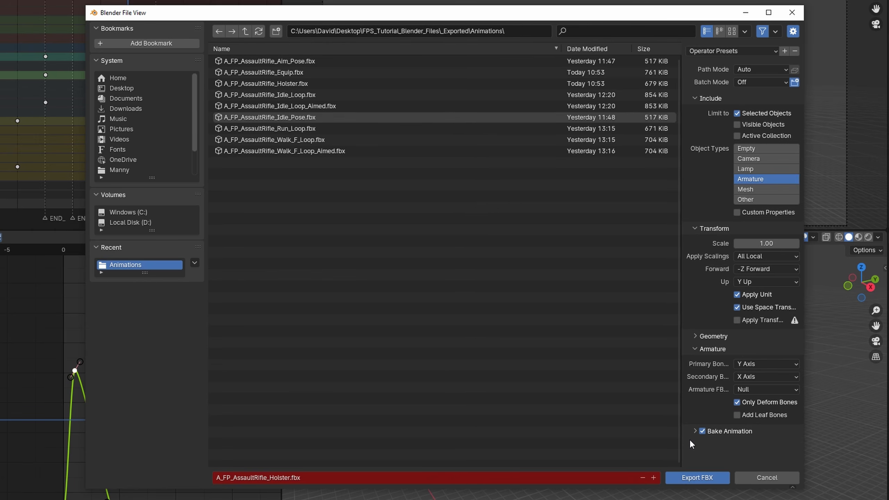
left_click(695, 431)
scroll(703, 392, "down", 3)
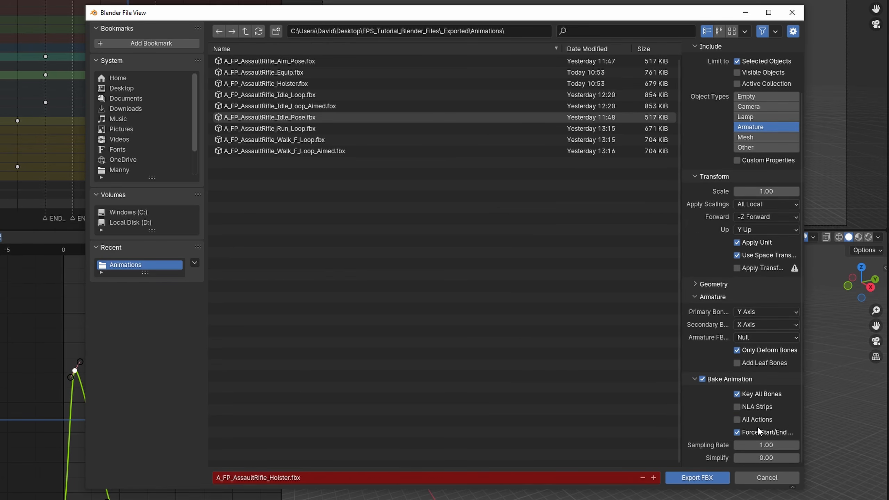
Name the export file A_FP_AssaultRifle_Fire_Aimed.fbx using the copied action name and export it to the Animations folder
left_click(348, 475)
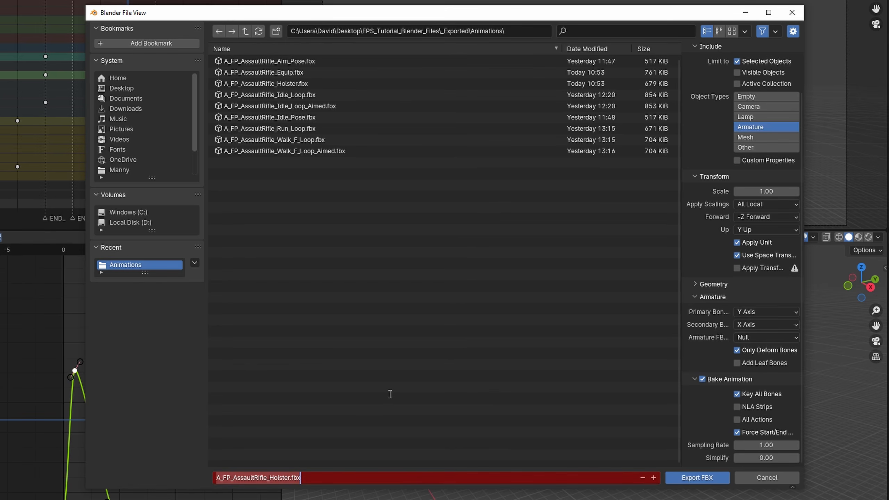
key("ctrl+v")
key("Return")
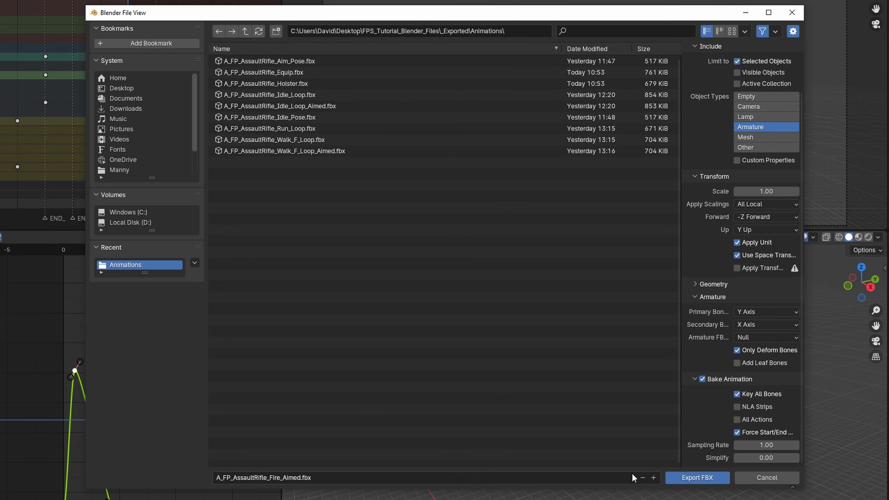
left_click(690, 478)
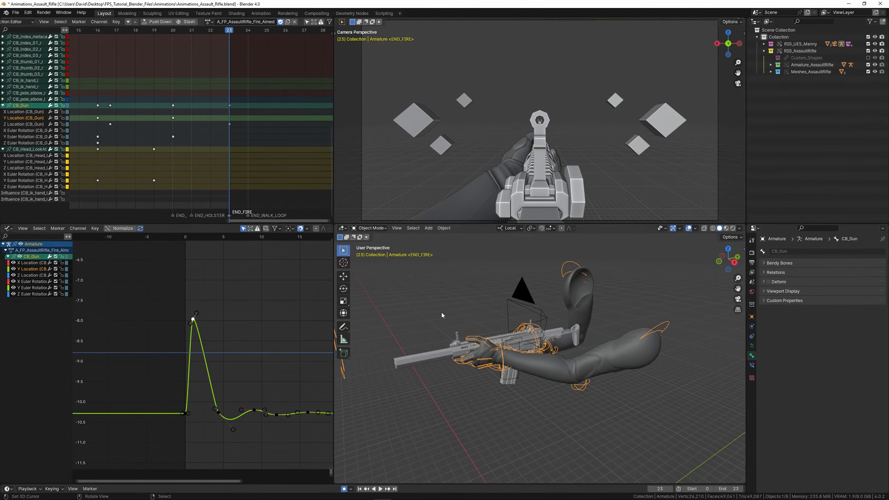
Switch the arms armature to the A_FP_AssaultRifle_Fire action and copy that action's name
left_click(208, 22)
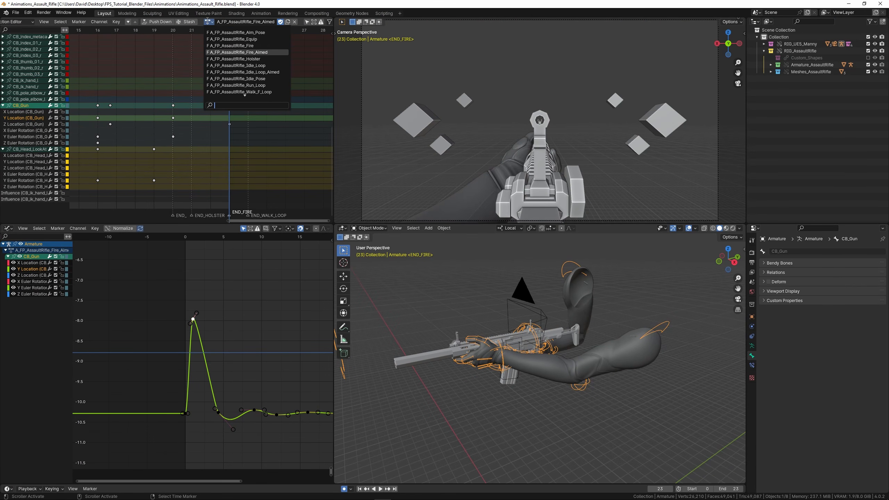
left_click(237, 46)
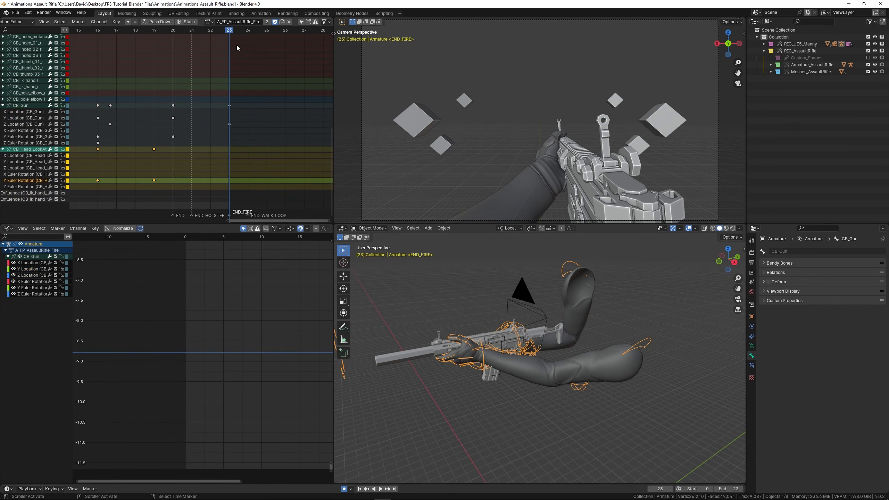
double_click(250, 22)
key("ctrl+c")
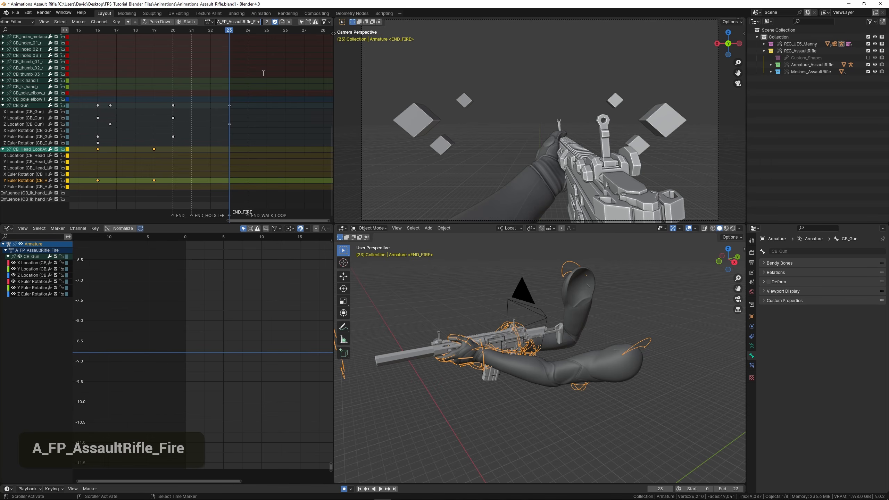
right_click(264, 74)
Export the armature's hip-fire animation as A_FP_AssaultRifle_Fire.fbx in the Animations folder, and save the Blender file
left_click(15, 12)
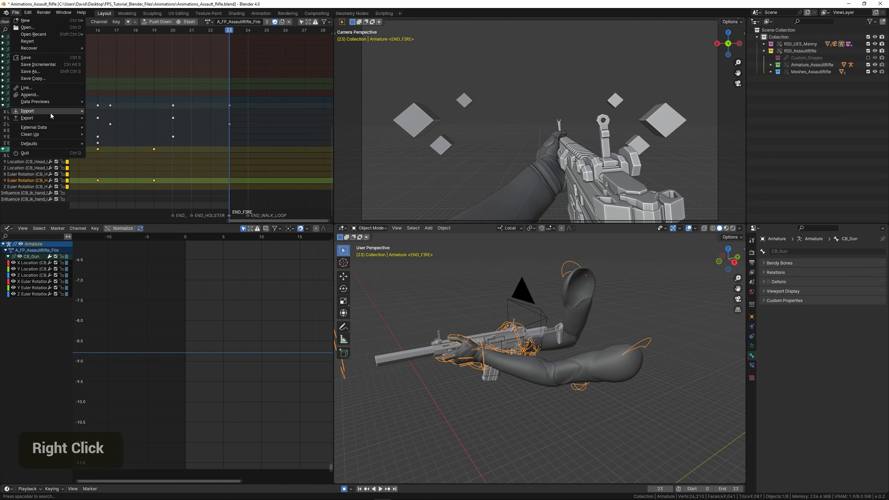
mouse_move(27, 118)
left_click(119, 185)
left_click(369, 392)
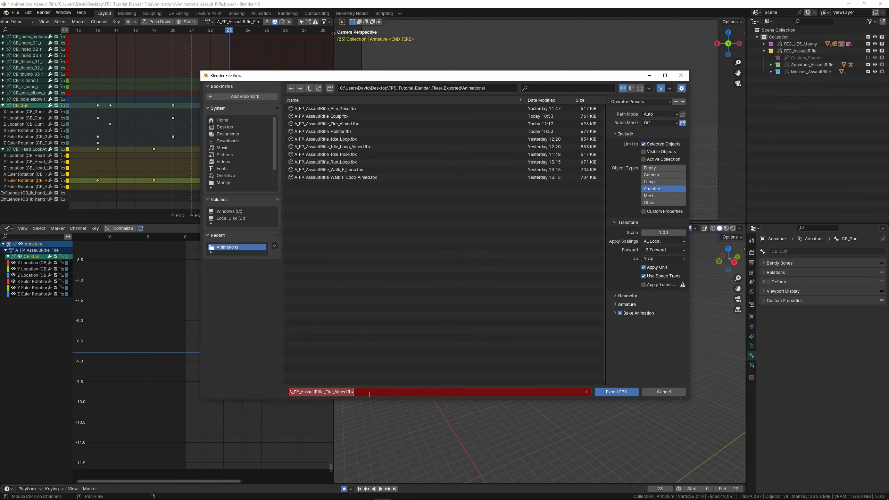
key("ctrl+v")
key("Return")
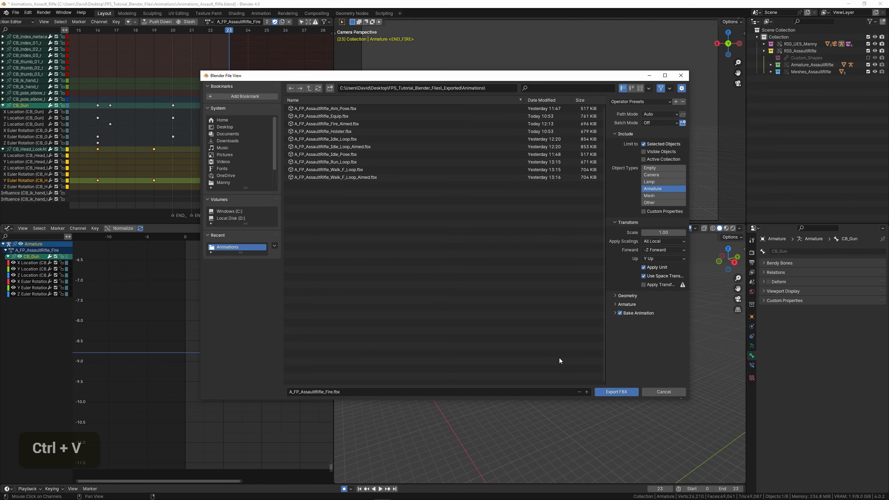
left_click(611, 392)
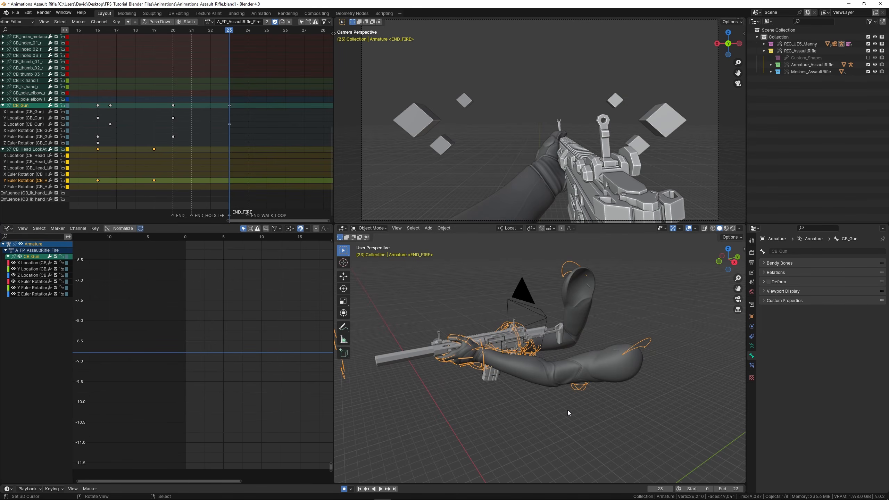
key("ctrl+s")
Select the rifle's own armature, SKEL_AssaultRifle, and show the keyframes of its fire action
scroll(522, 405, "right", 3)
mouse_move(522, 404)
middle_mouse_down("shift")
mouse_move(571, 394)
mouse_move(531, 394)
middle_mouse_up("shift")
scroll(531, 394, "up", 3)
scroll(554, 393, "down", 3)
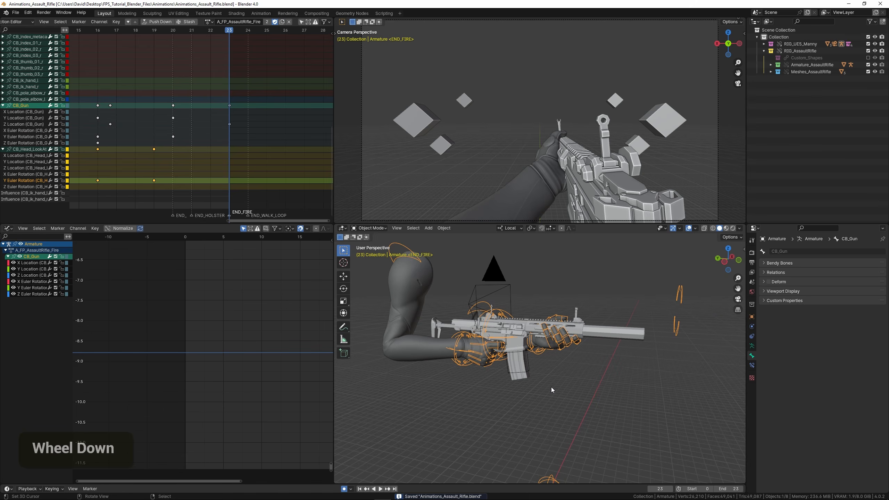
scroll(550, 386, "up", 3)
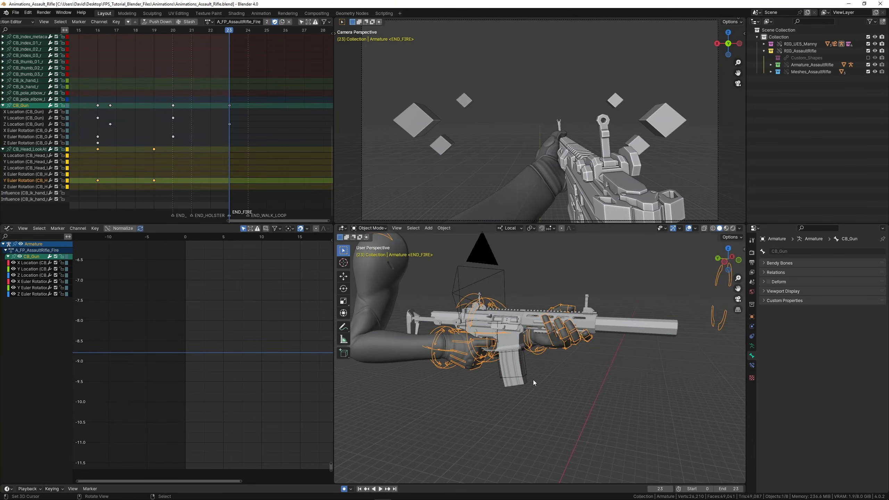
right_click(526, 368)
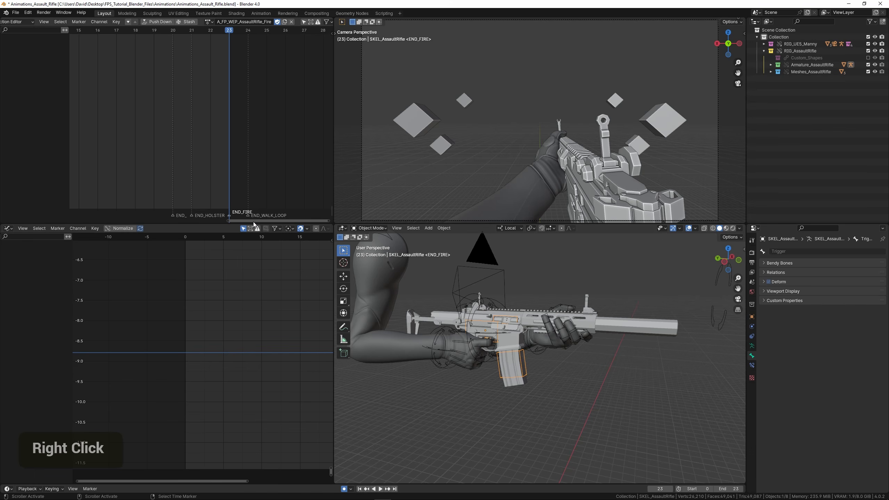
middle_click_drag(161, 102, 242, 52)
scroll(244, 86, "down", 4)
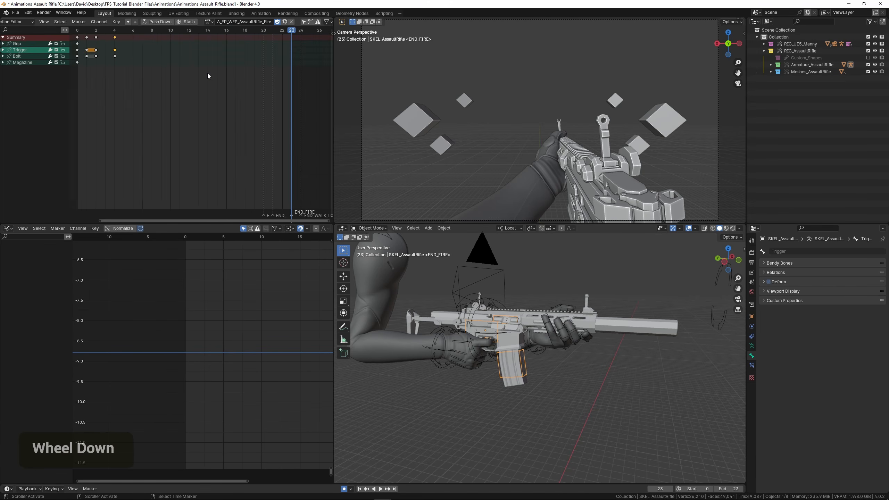
middle_click_drag(209, 75, 201, 87)
scroll(203, 89, "up", 1)
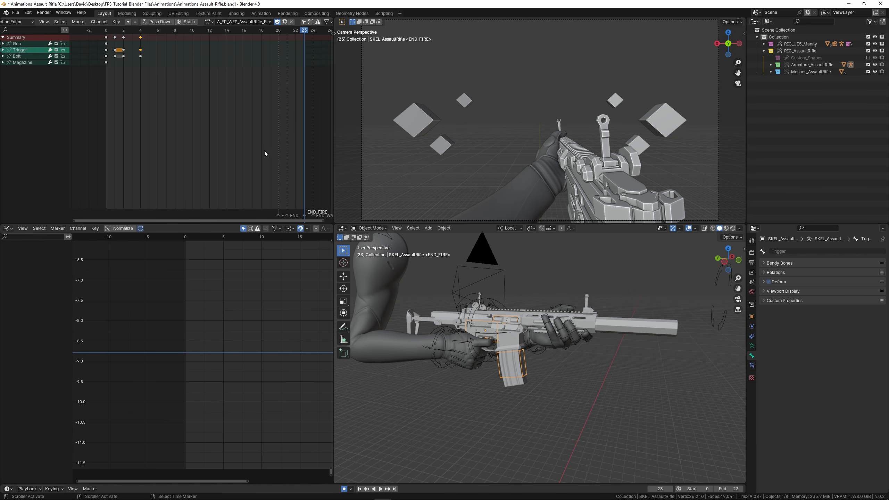
Reselect the SKEL_AssaultRifle armature and copy its action name A_FP_WEP_AssaultRifle_Fire
scroll(530, 361, "up", 2)
right_click(532, 364)
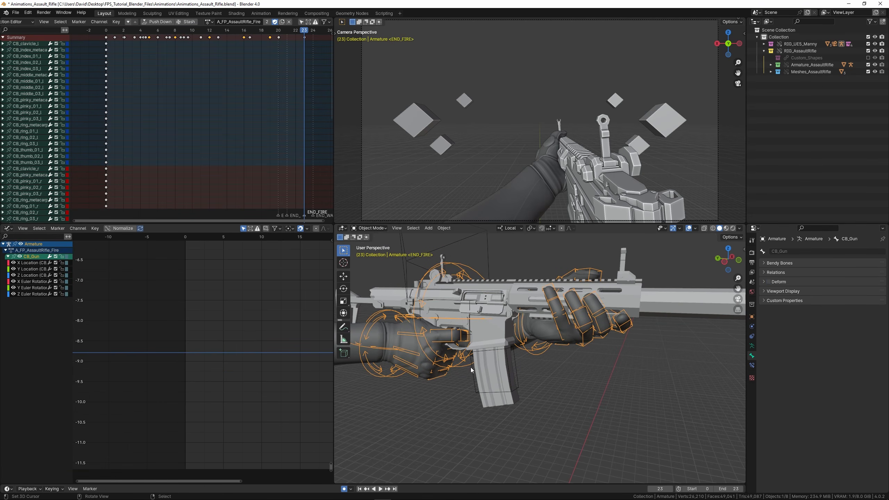
right_click(473, 381)
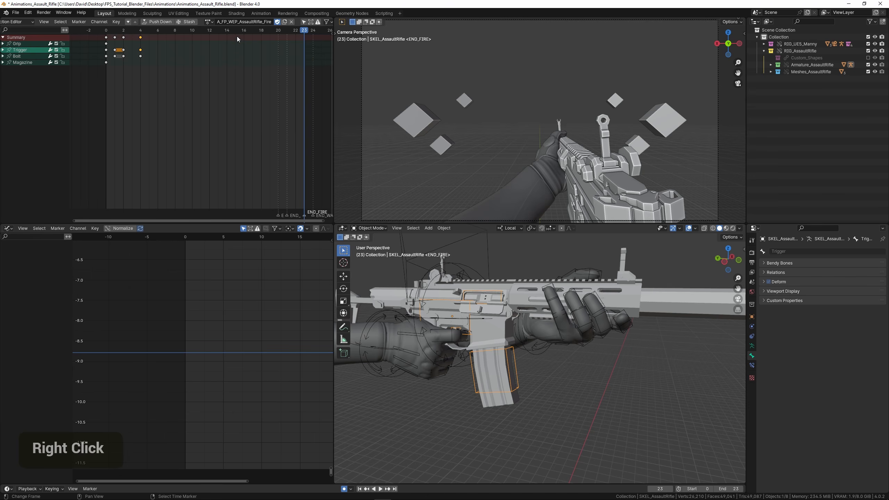
left_click(239, 22)
key("ctrl+c")
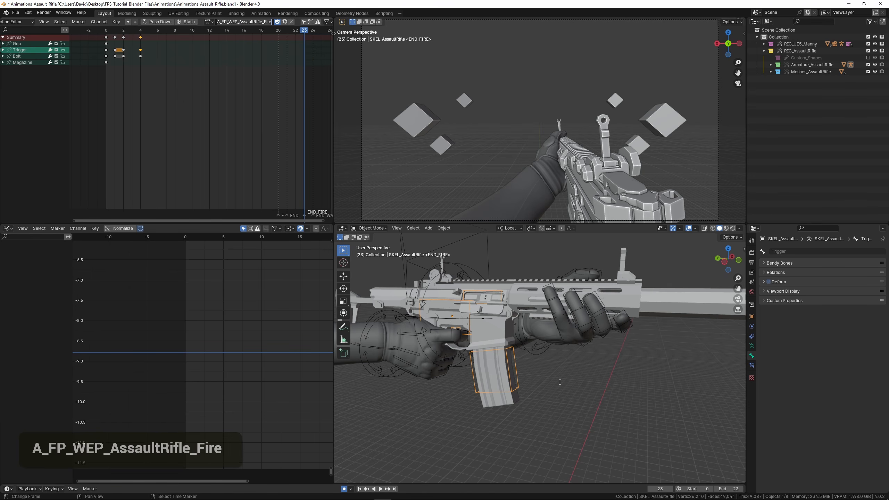
right_click(561, 387)
Show the object constraints of the SKEL_AssaultRifle armature
middle_click_drag(562, 389, 567, 396)
scroll(596, 358, "up", 2)
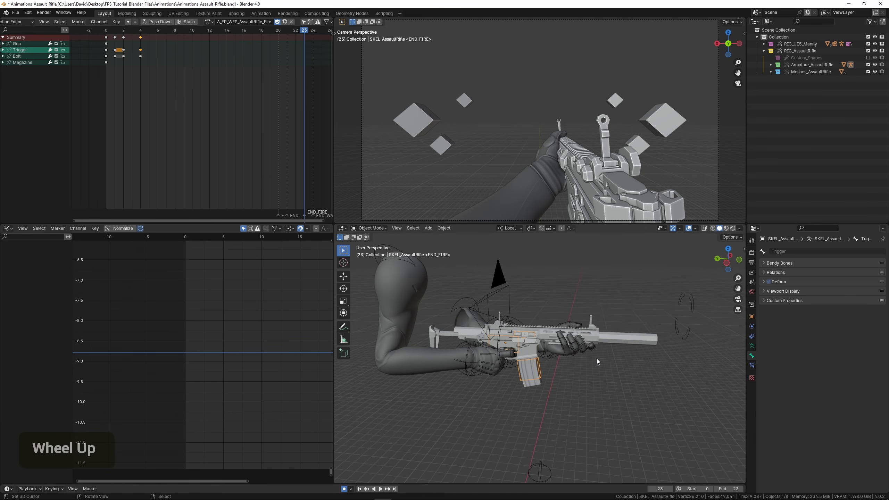
scroll(596, 359, "up", 1)
scroll(518, 360, "up", 1)
middle_click_drag(518, 360, 567, 350)
left_click(751, 336)
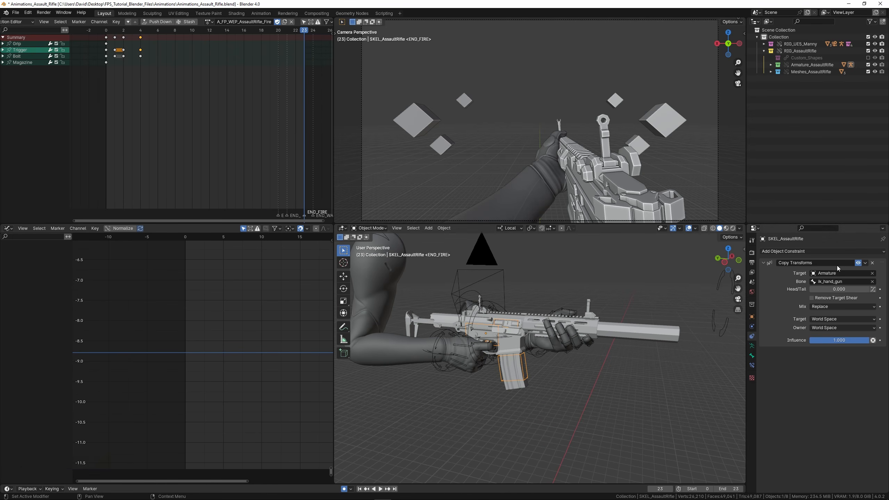
Disable the Copy Transforms constraint that attaches SKEL_AssaultRifle to the ik_hand_gun bone
scroll(596, 379, "up", 1)
scroll(598, 372, "up", 1, "shift")
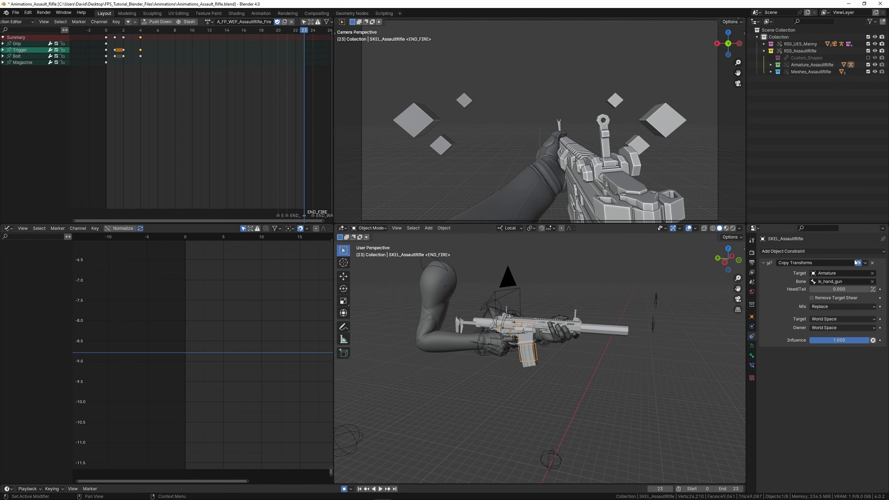
scroll(510, 344, "up", 1)
middle_click_drag(510, 345, 545, 353)
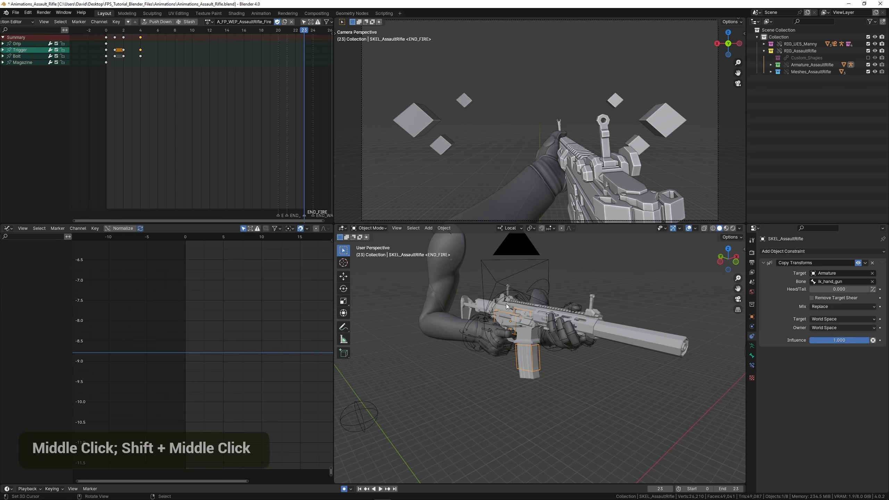
middle_click_drag(489, 293, 522, 350)
scroll(511, 365, "down", 3)
scroll(523, 347, "up", 2)
middle_click_drag(521, 350, 522, 355, "shift")
scroll(522, 357, "down", 1)
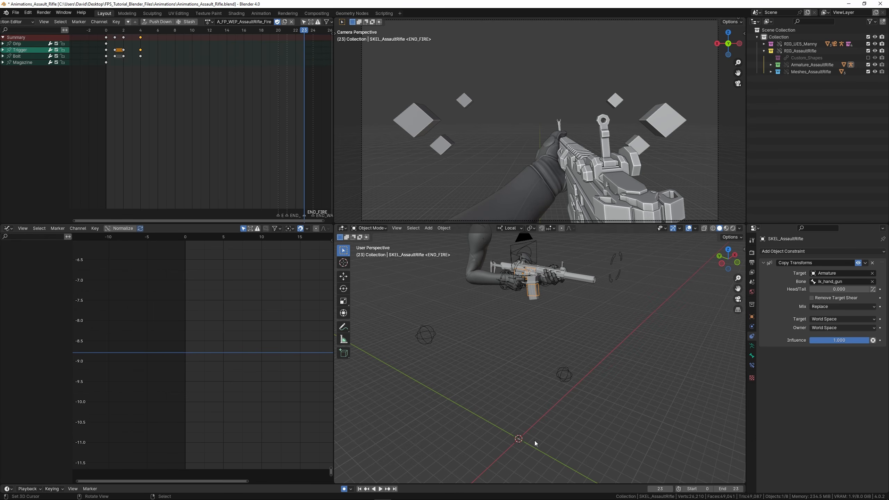
middle_click_drag(535, 440, 541, 324, "shift")
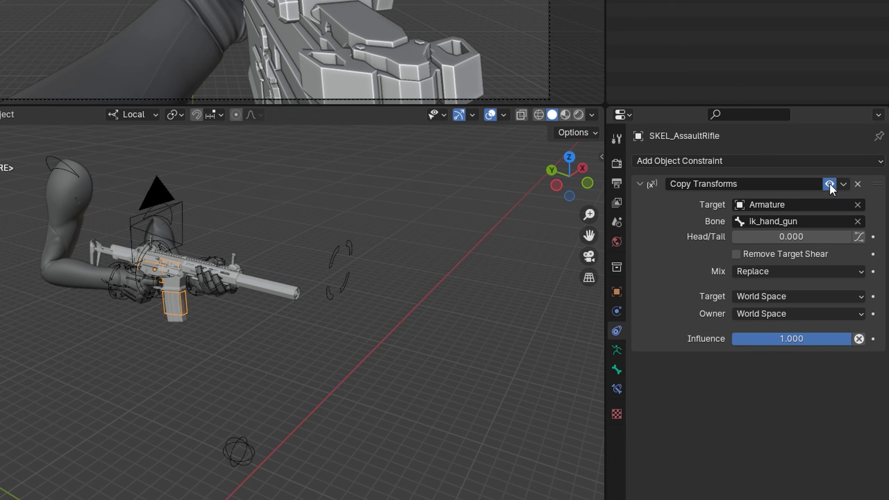
left_click(829, 183)
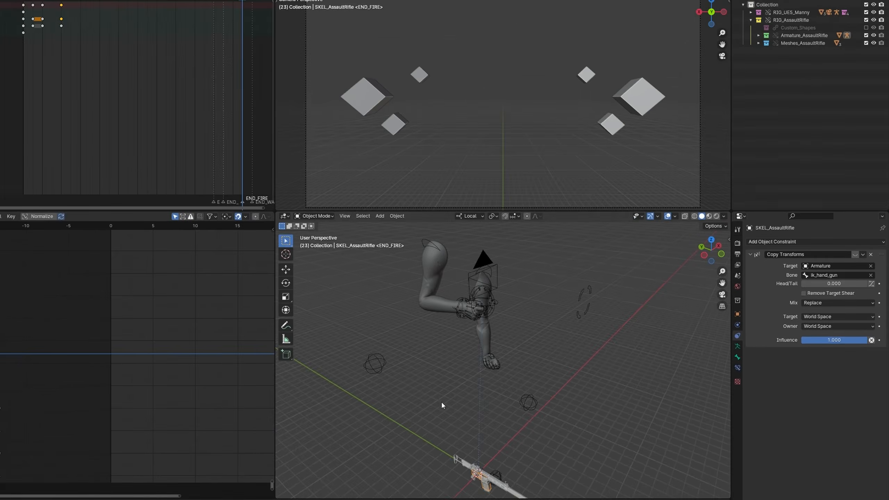
Briefly re-enable the rifle's Copy Transforms constraint and disable it again to compare the rifle's placement at the world origin
scroll(525, 378, "up", 3)
middle_click_drag(546, 371, 571, 252, "shift")
left_click(858, 262)
left_click(858, 263)
scroll(524, 339, "down", 3)
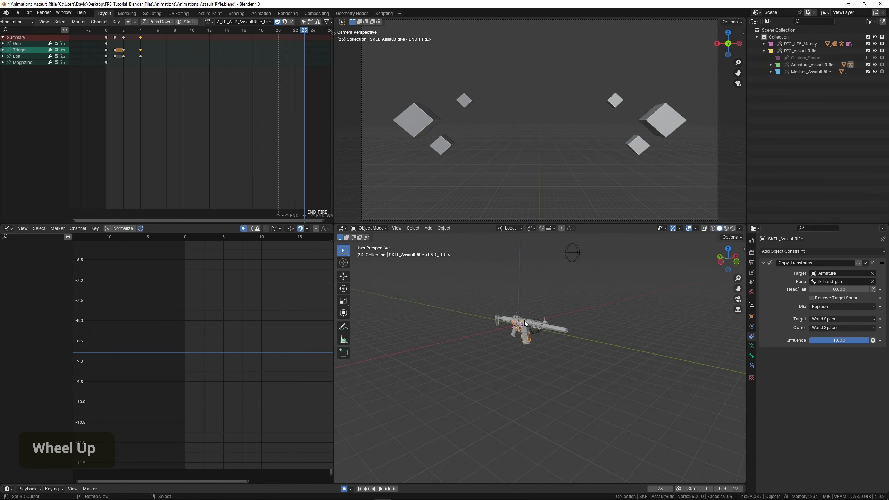
scroll(572, 252, "up", 5)
middle_click_drag(540, 318, 578, 369, "shift")
scroll(577, 368, "up", 2)
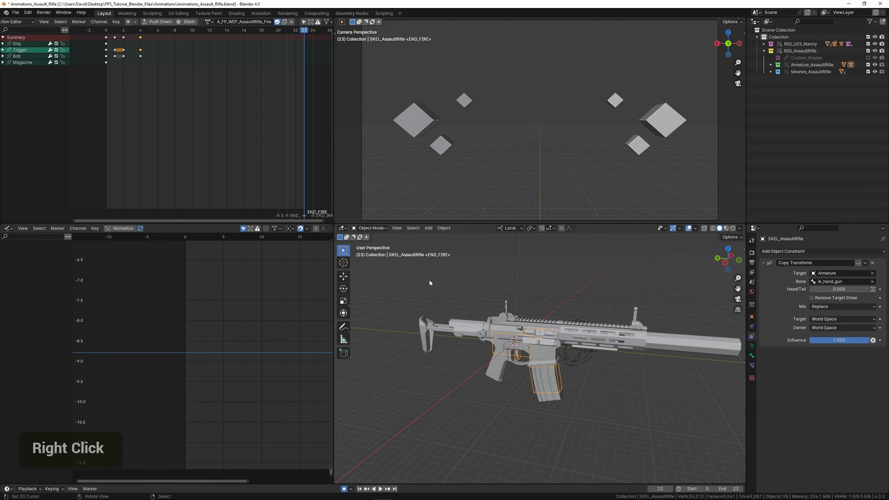
Export the selected rifle armature's fire animation to the Animations folder as A_FP_WEP_AssaultRifle_Fire.fbx
left_click(16, 13)
mouse_move(43, 118)
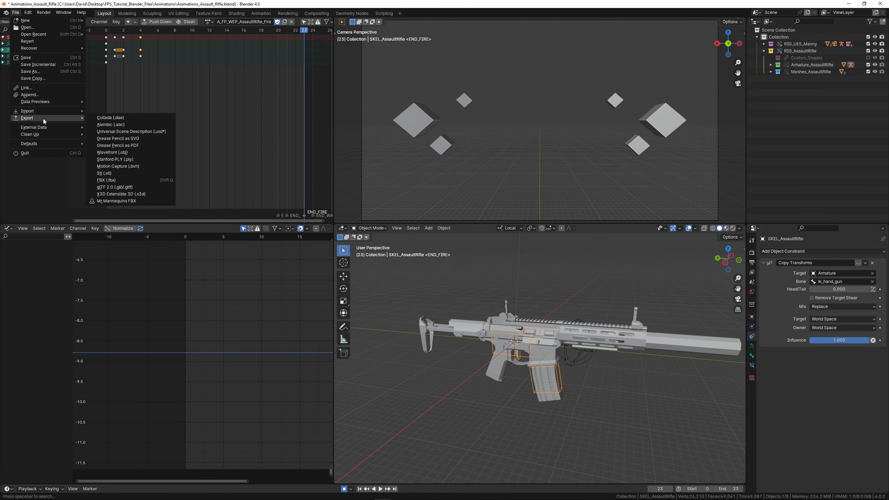
left_click(125, 178)
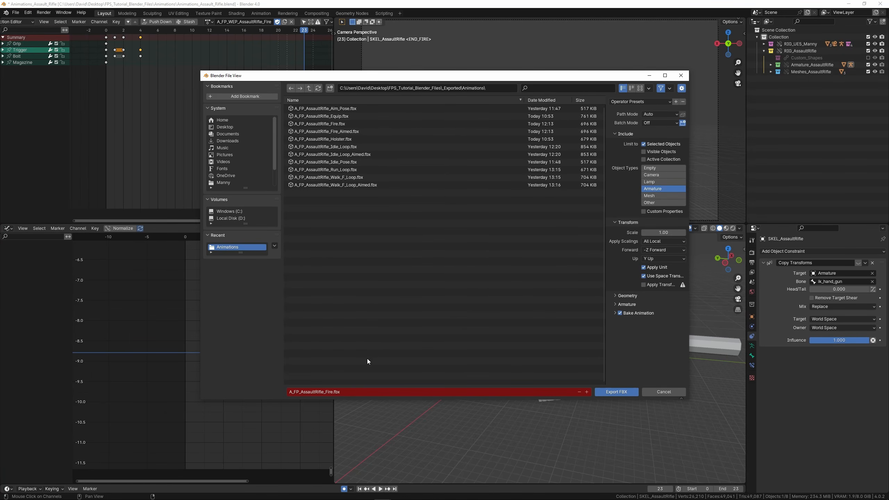
left_click(354, 392)
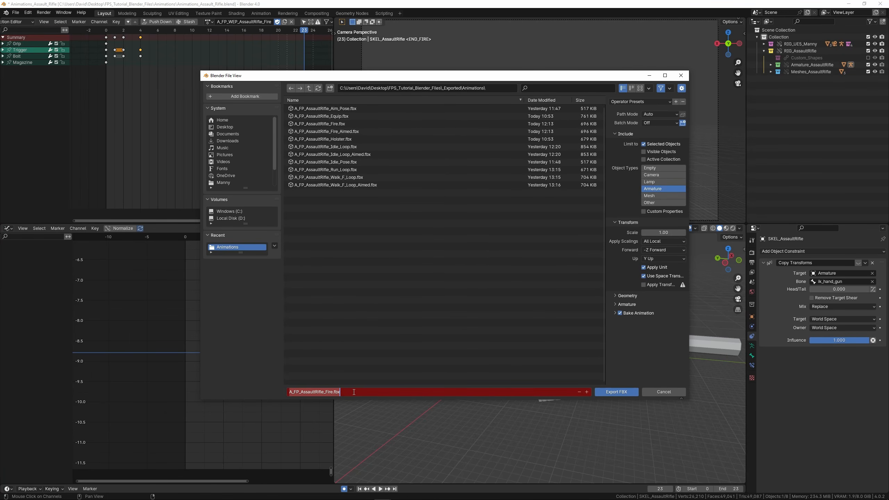
key("ctrl+v")
left_click(402, 338)
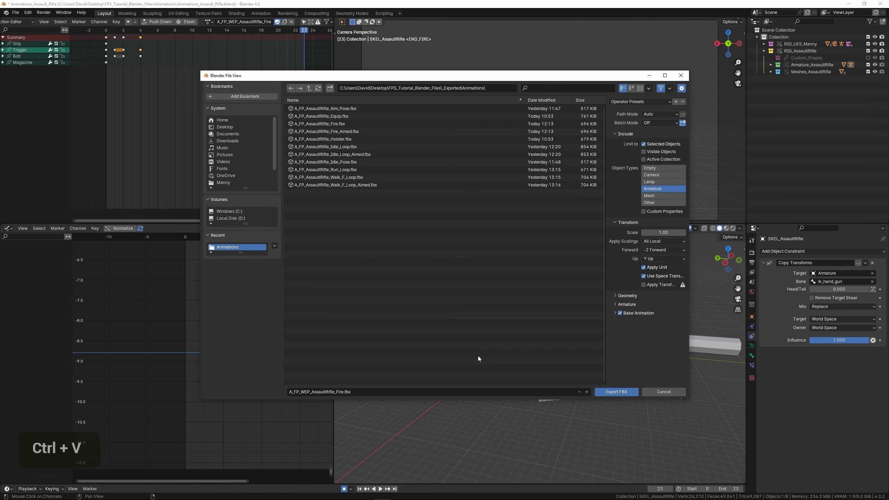
left_click(609, 391)
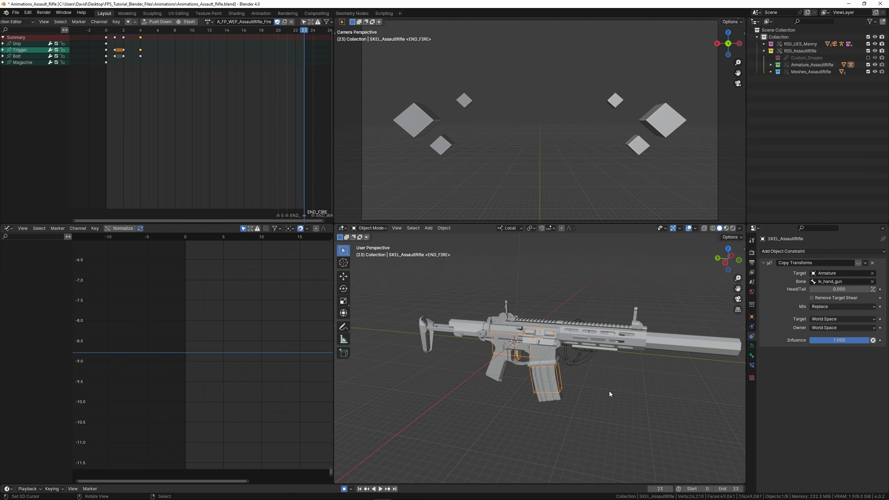
Re-enable the Copy Transforms constraint so SKEL_AssaultRifle attaches to the ik_hand_gun bone again
middle_click_drag(609, 391, 560, 362, "shift")
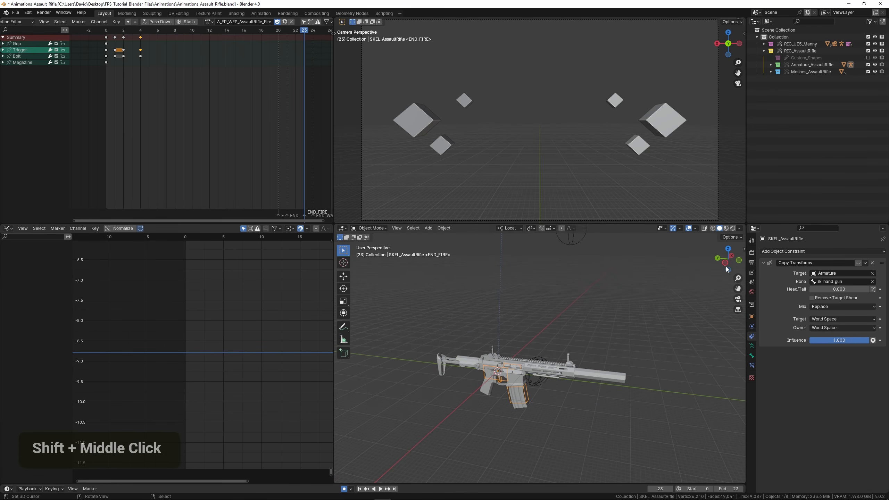
left_click(857, 262)
scroll(522, 388, "up", 3)
scroll(532, 397, "up", 2, "shift")
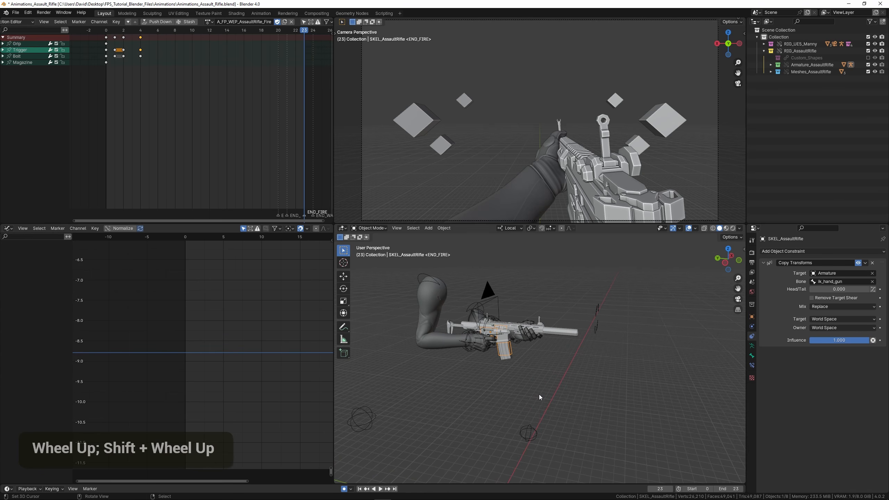
Save the Animations_Assault_Rifle.blend file and briefly play the fire animation with the rifle back in the hands
key("ctrl+s")
key("space")
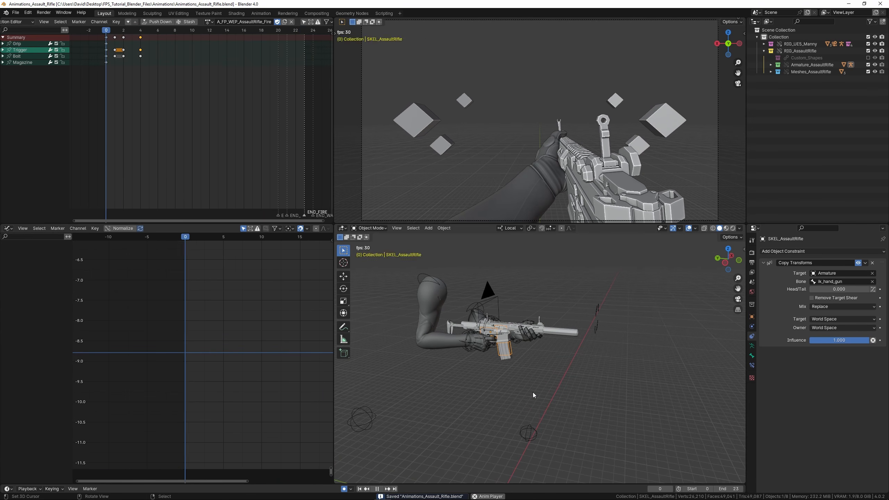
key("ctrl+s")
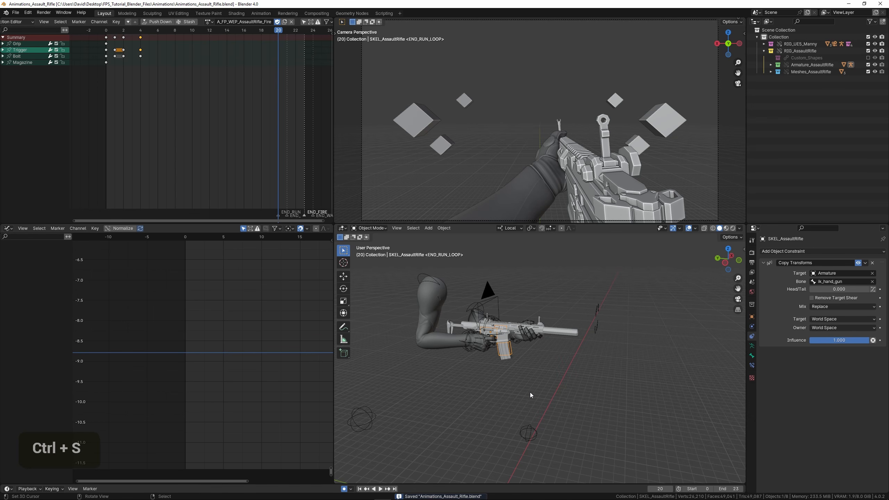
middle_click_drag(530, 392, 456, 394, "shift")
scroll(509, 419, "up", 2)
scroll(521, 419, "left", 2, "shift")
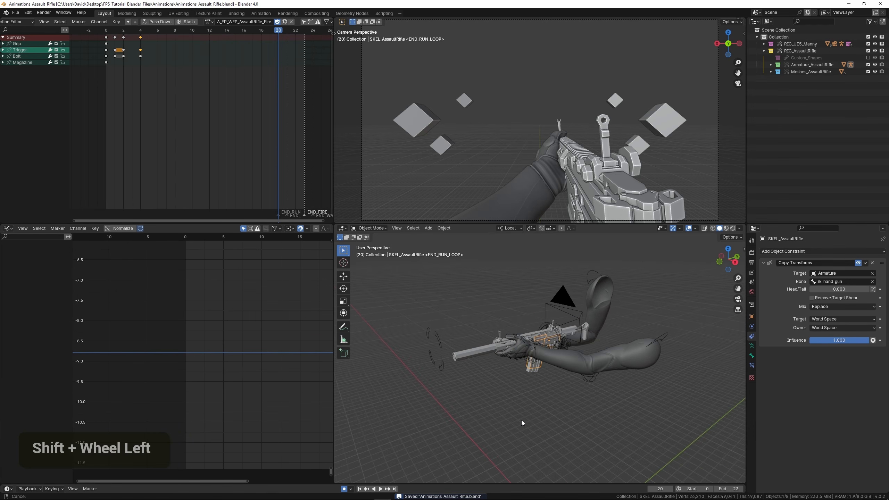